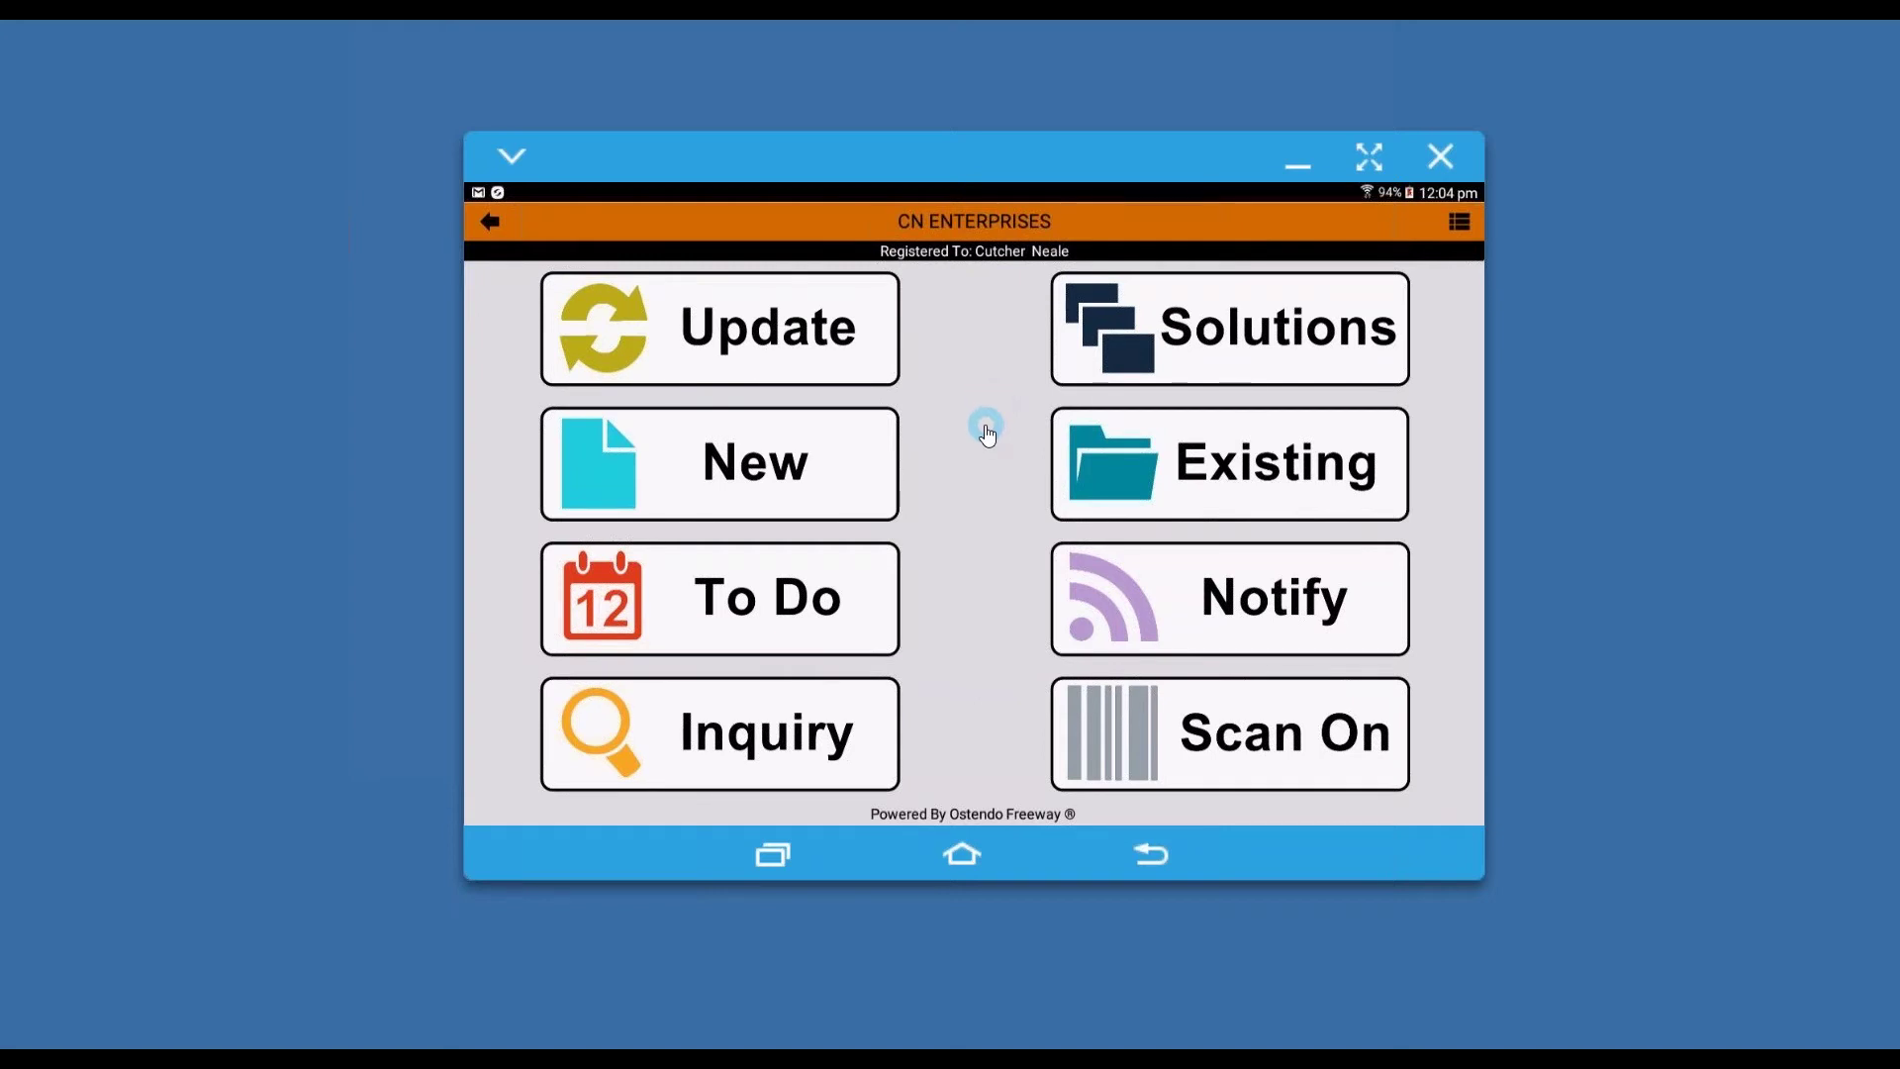
Step: Find the customer Jim Gold & Co Ltd by searching for "jim" and start a new asset reading for it
{"action": "left_click", "coordinate": [787, 469]}
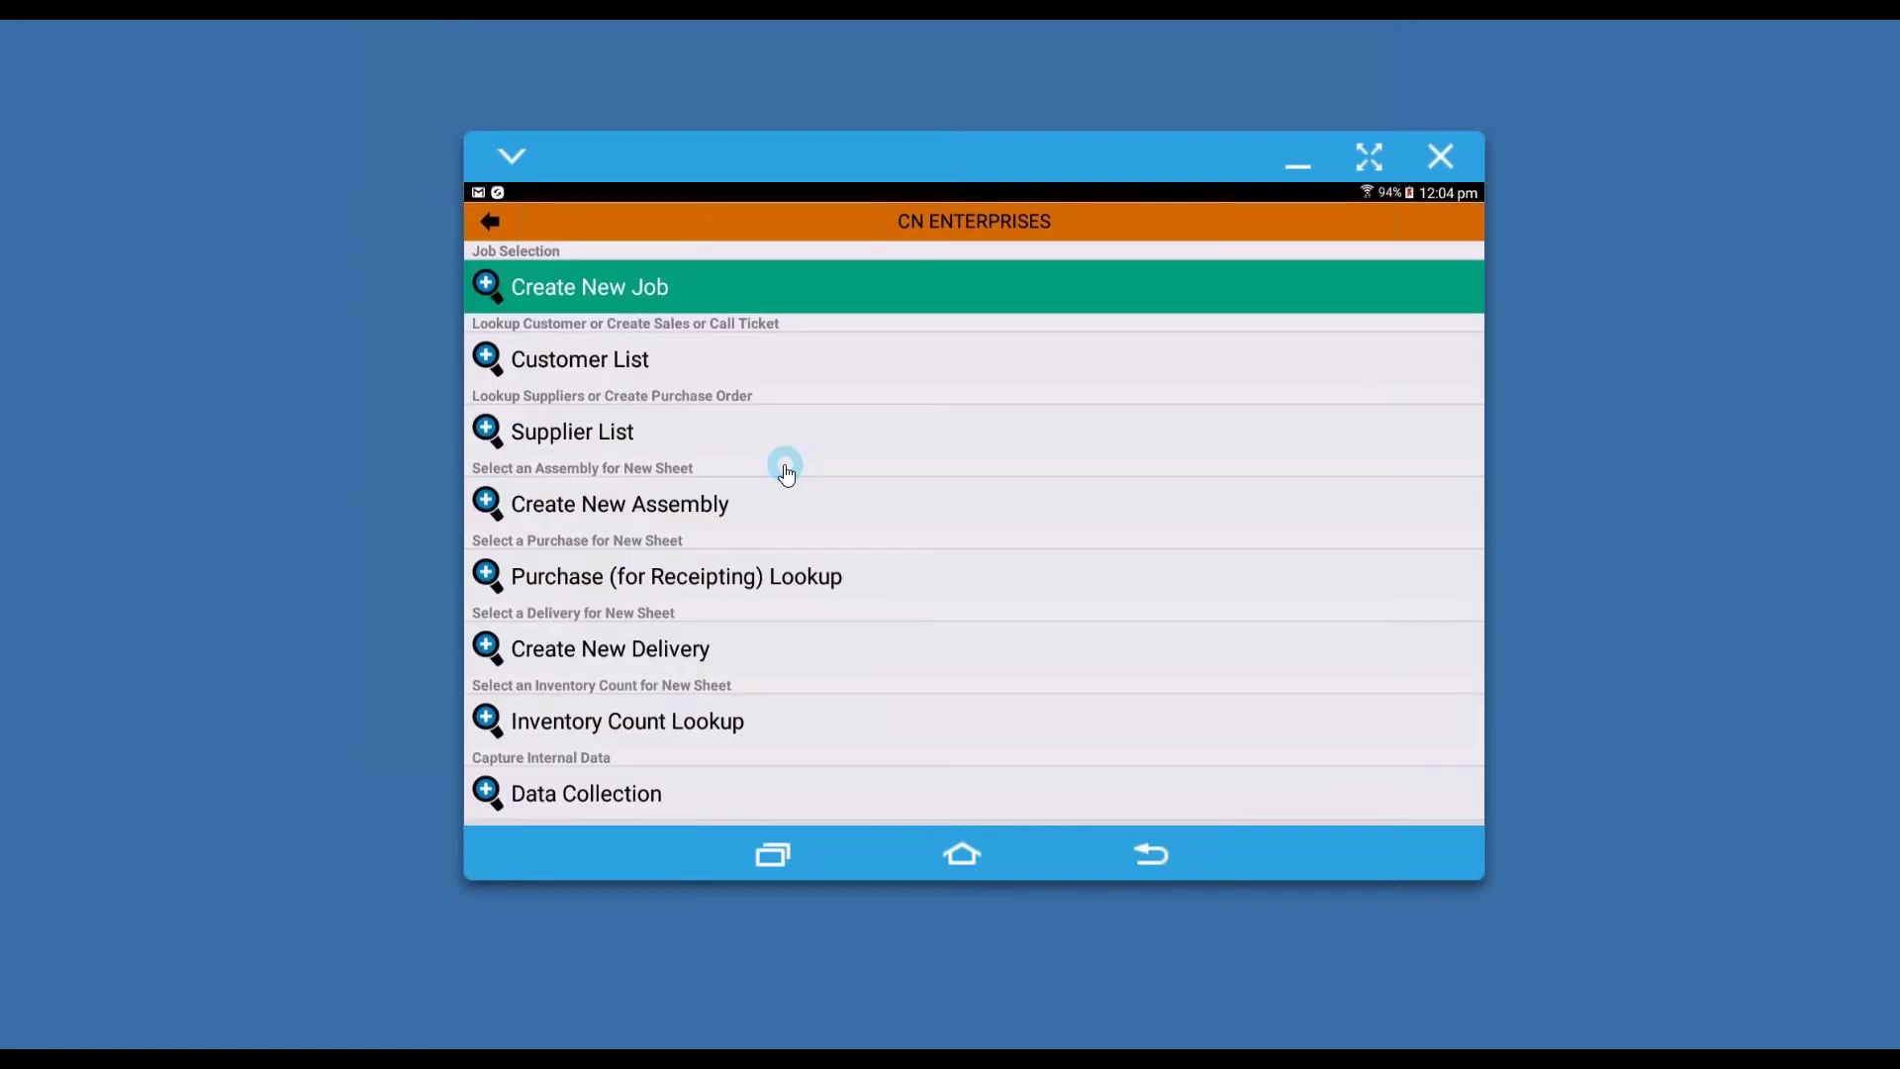
{"action": "left_click", "coordinate": [636, 368]}
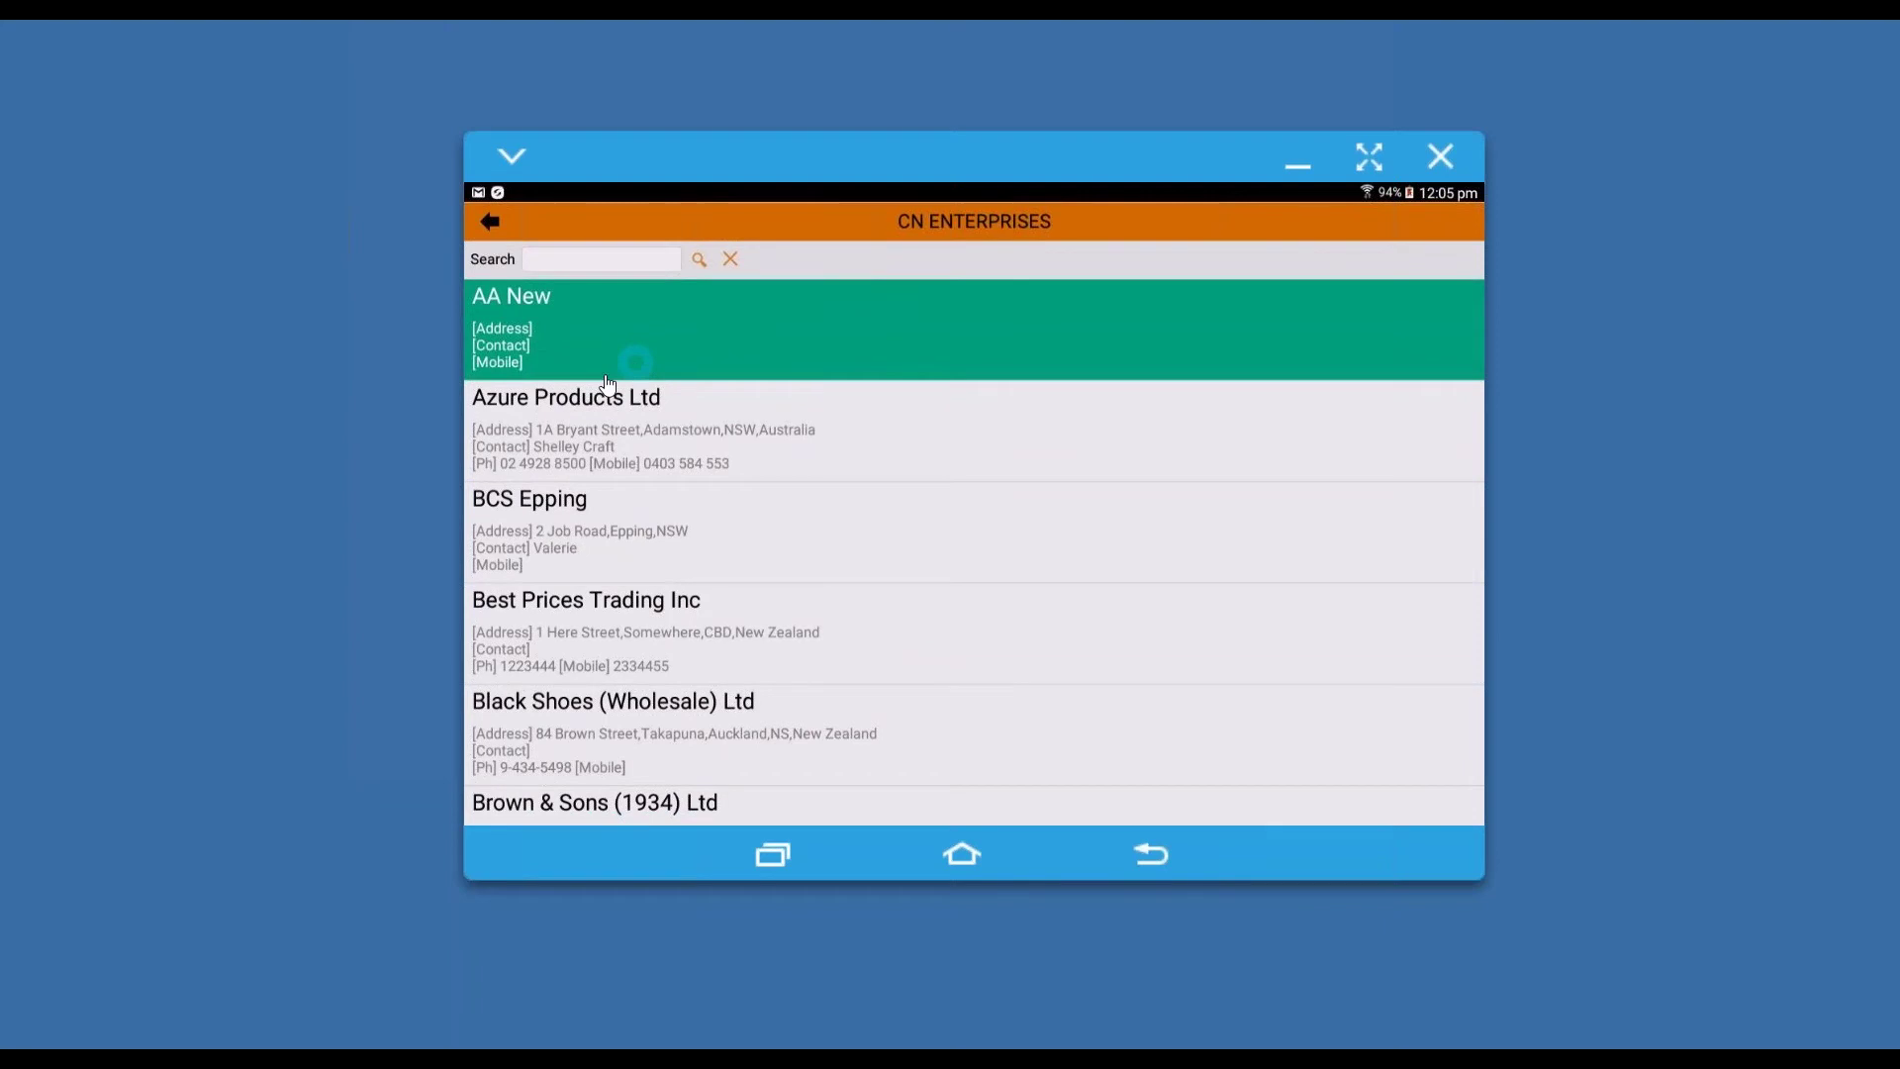
{"action": "left_click", "coordinate": [563, 259]}
{"action": "type", "text": "jim"}
{"action": "left_click", "coordinate": [699, 260]}
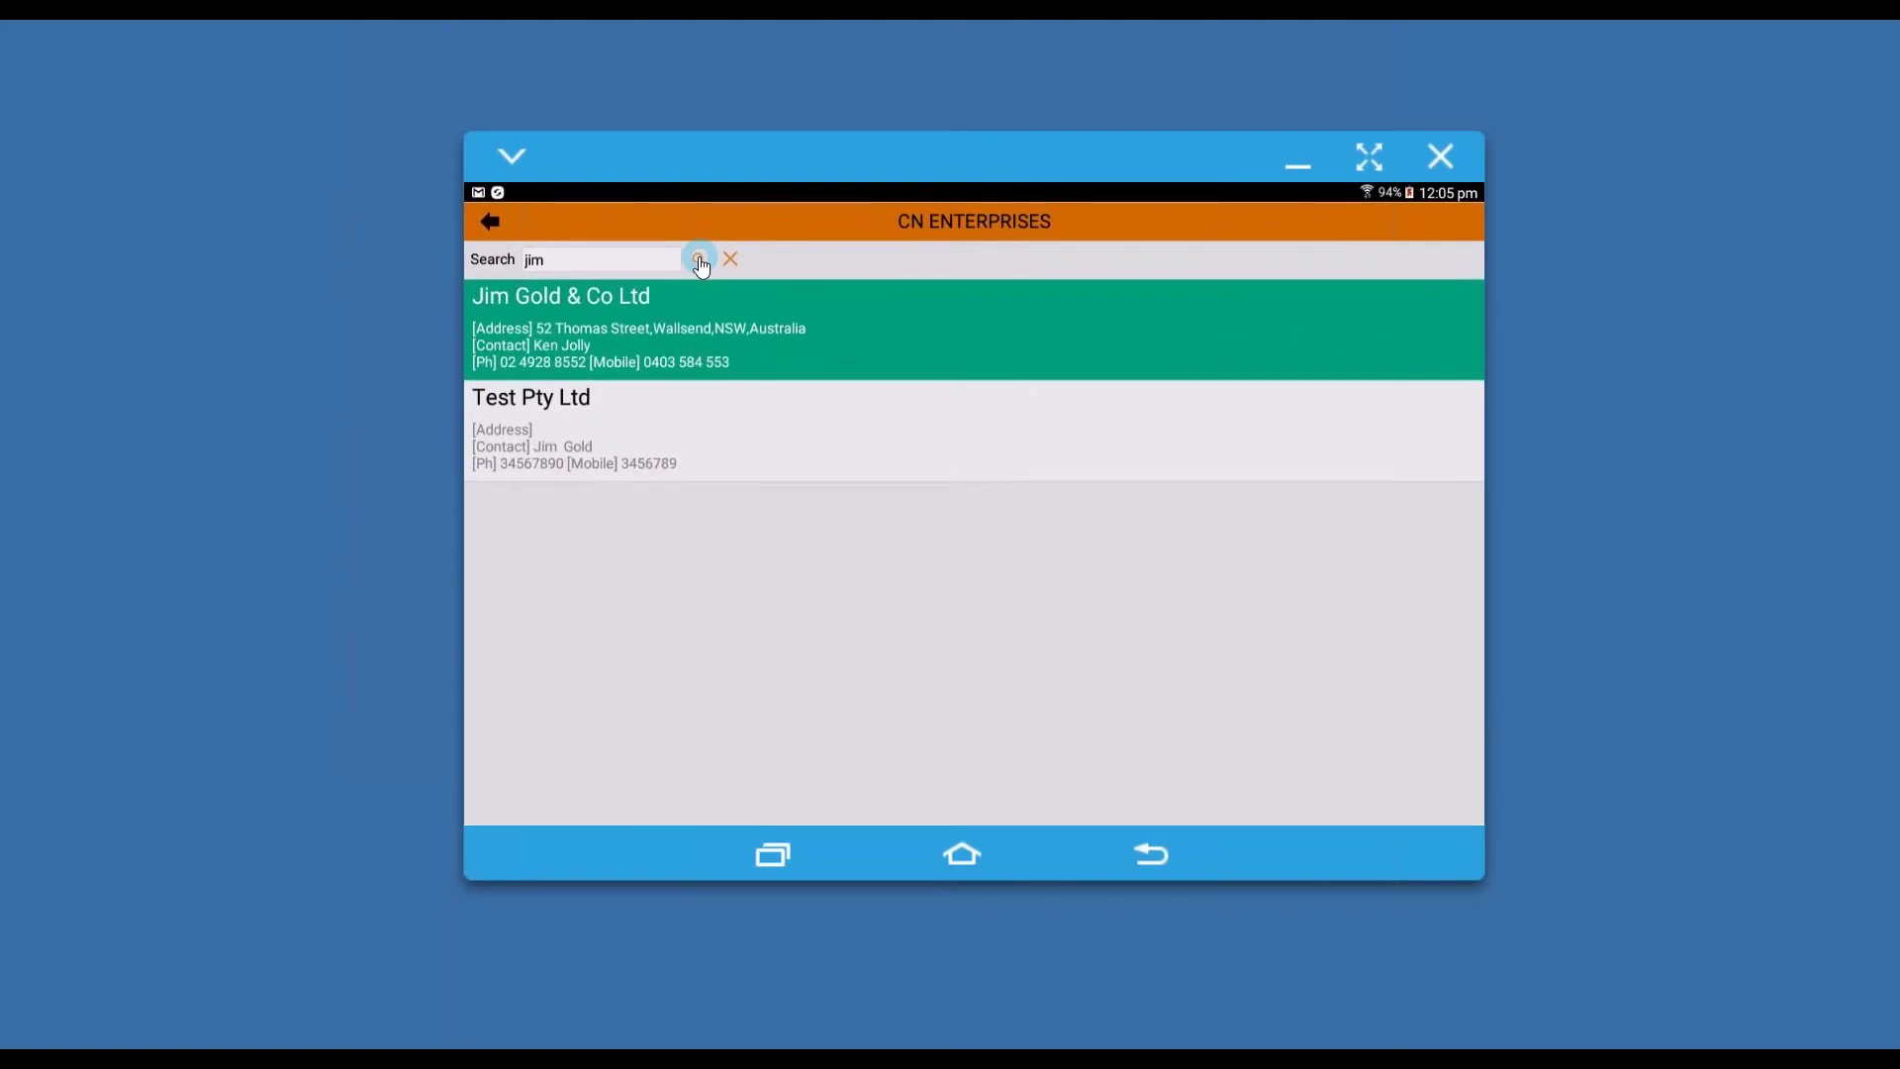
{"action": "left_click", "coordinate": [632, 327]}
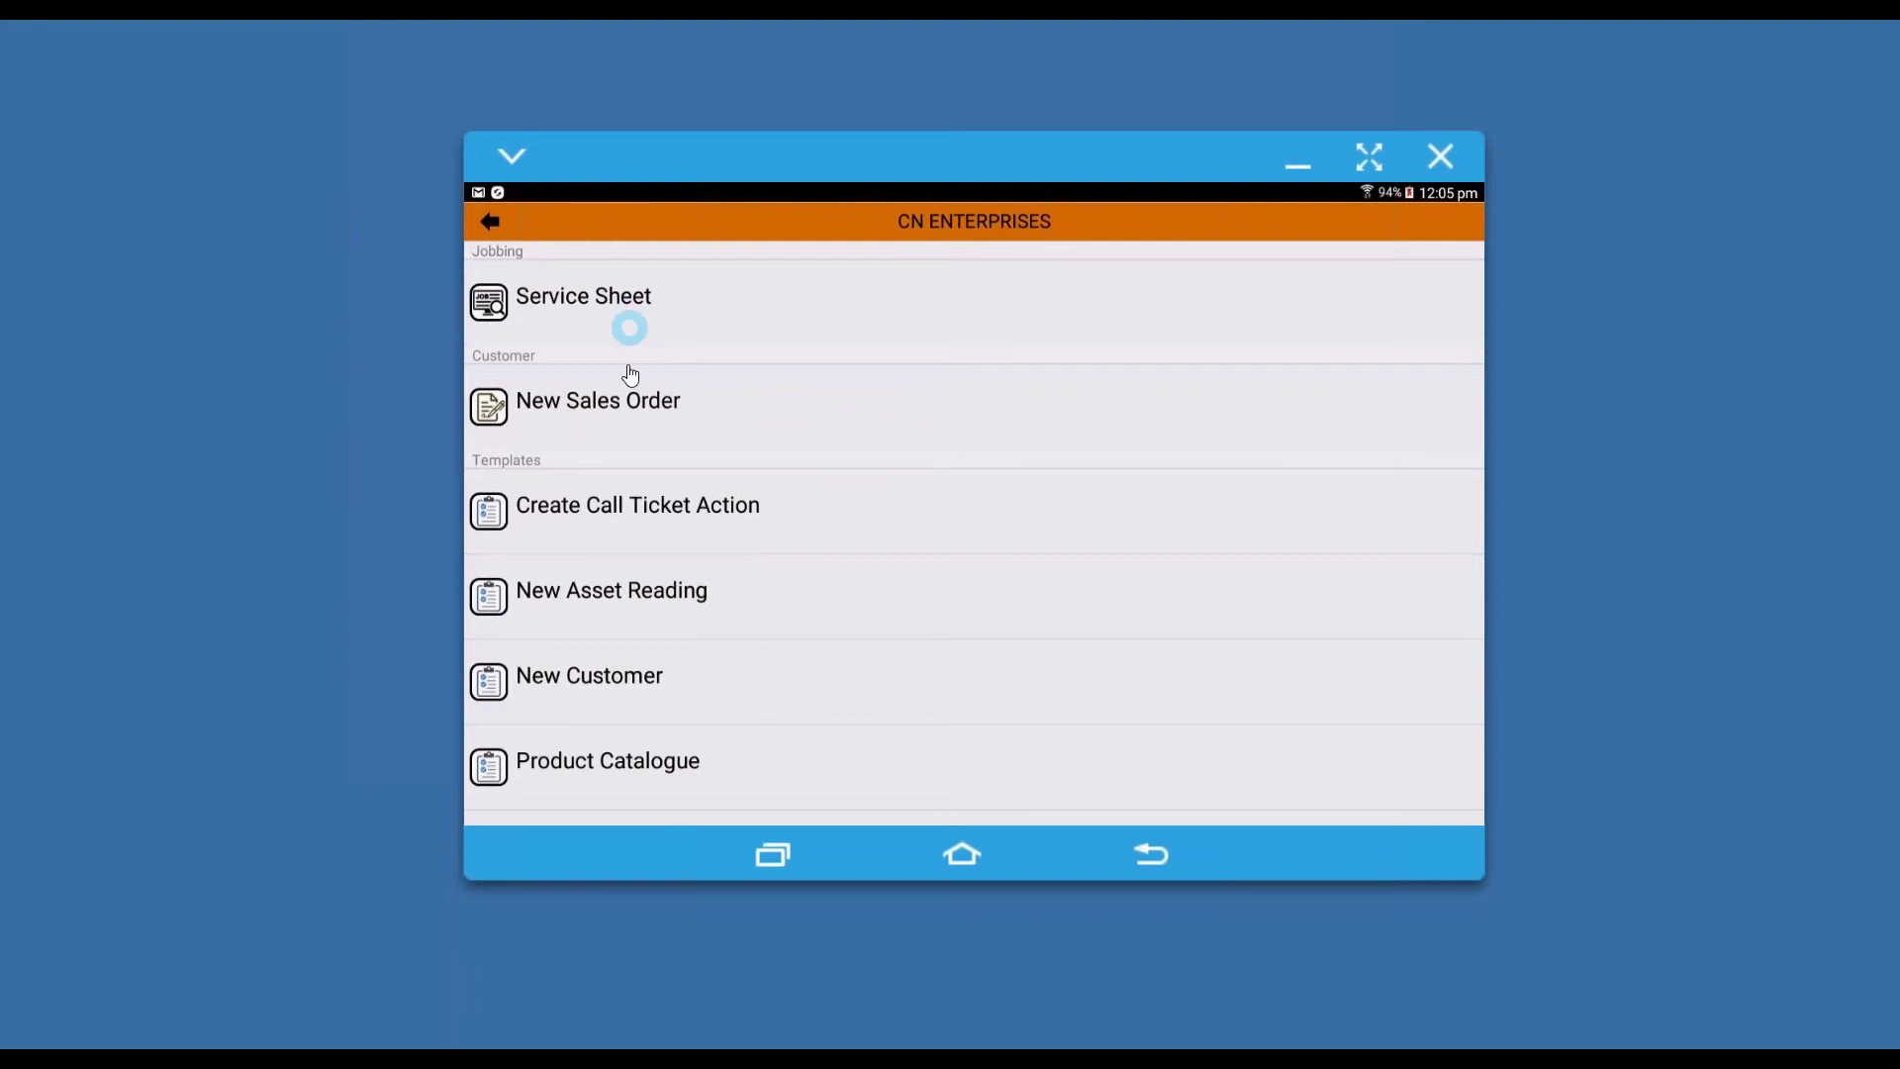
{"action": "left_click", "coordinate": [680, 603]}
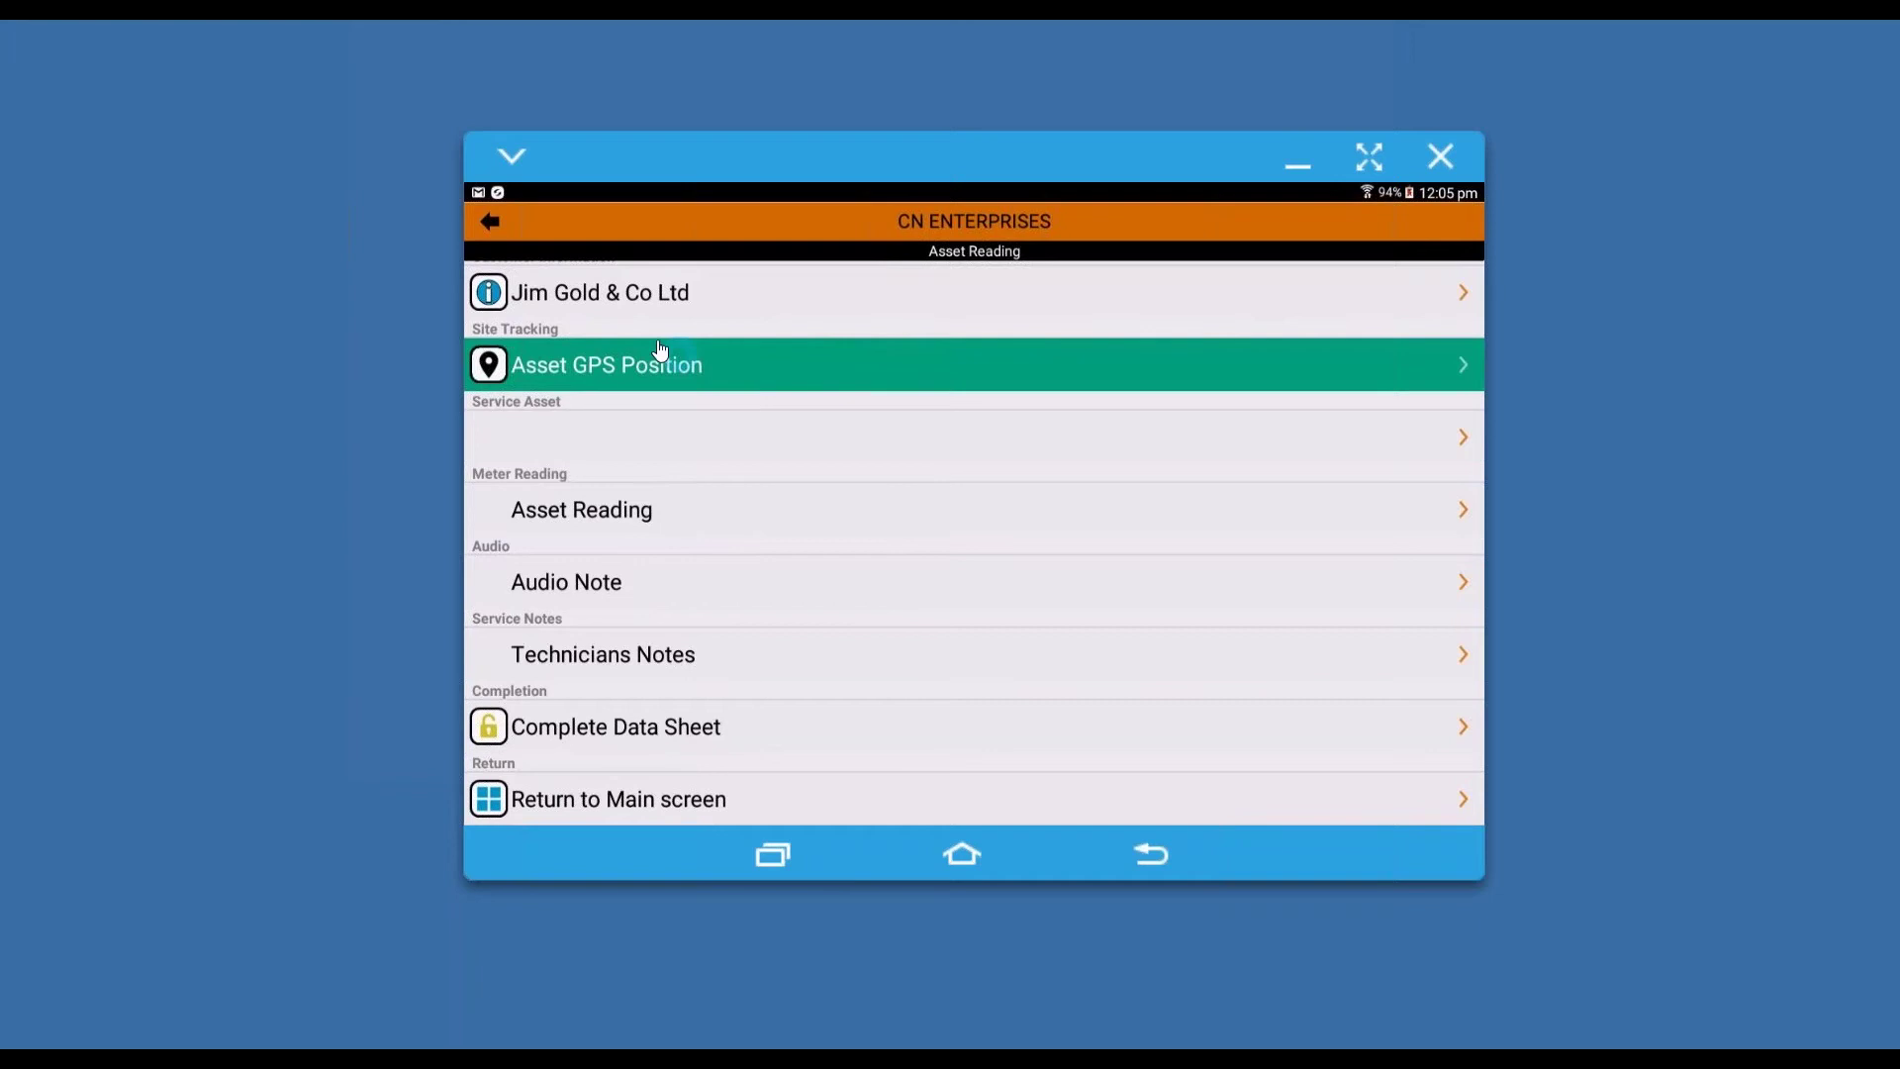
Step: Assign the air conditioning unit AC-8026(CA-134456) as the service asset of the asset reading sheet
{"action": "left_click", "coordinate": [627, 437]}
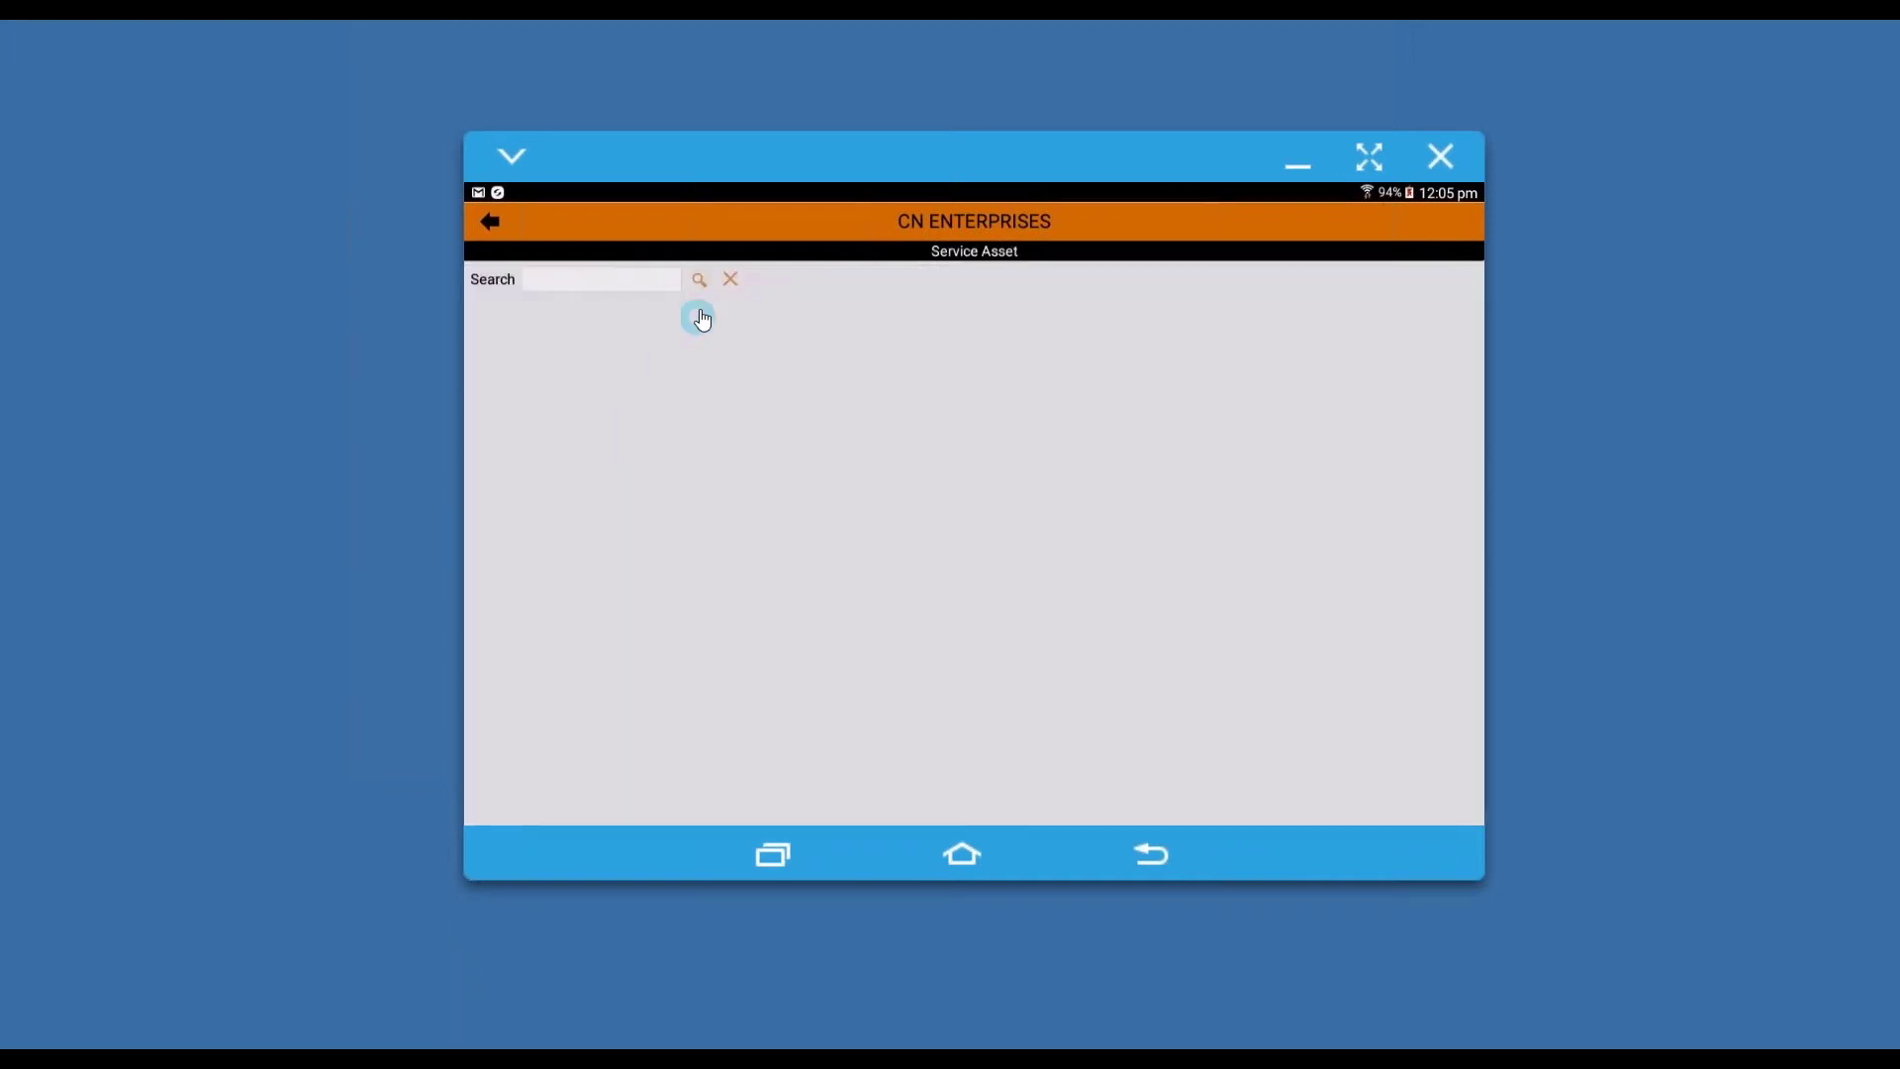
{"action": "left_click", "coordinate": [700, 284]}
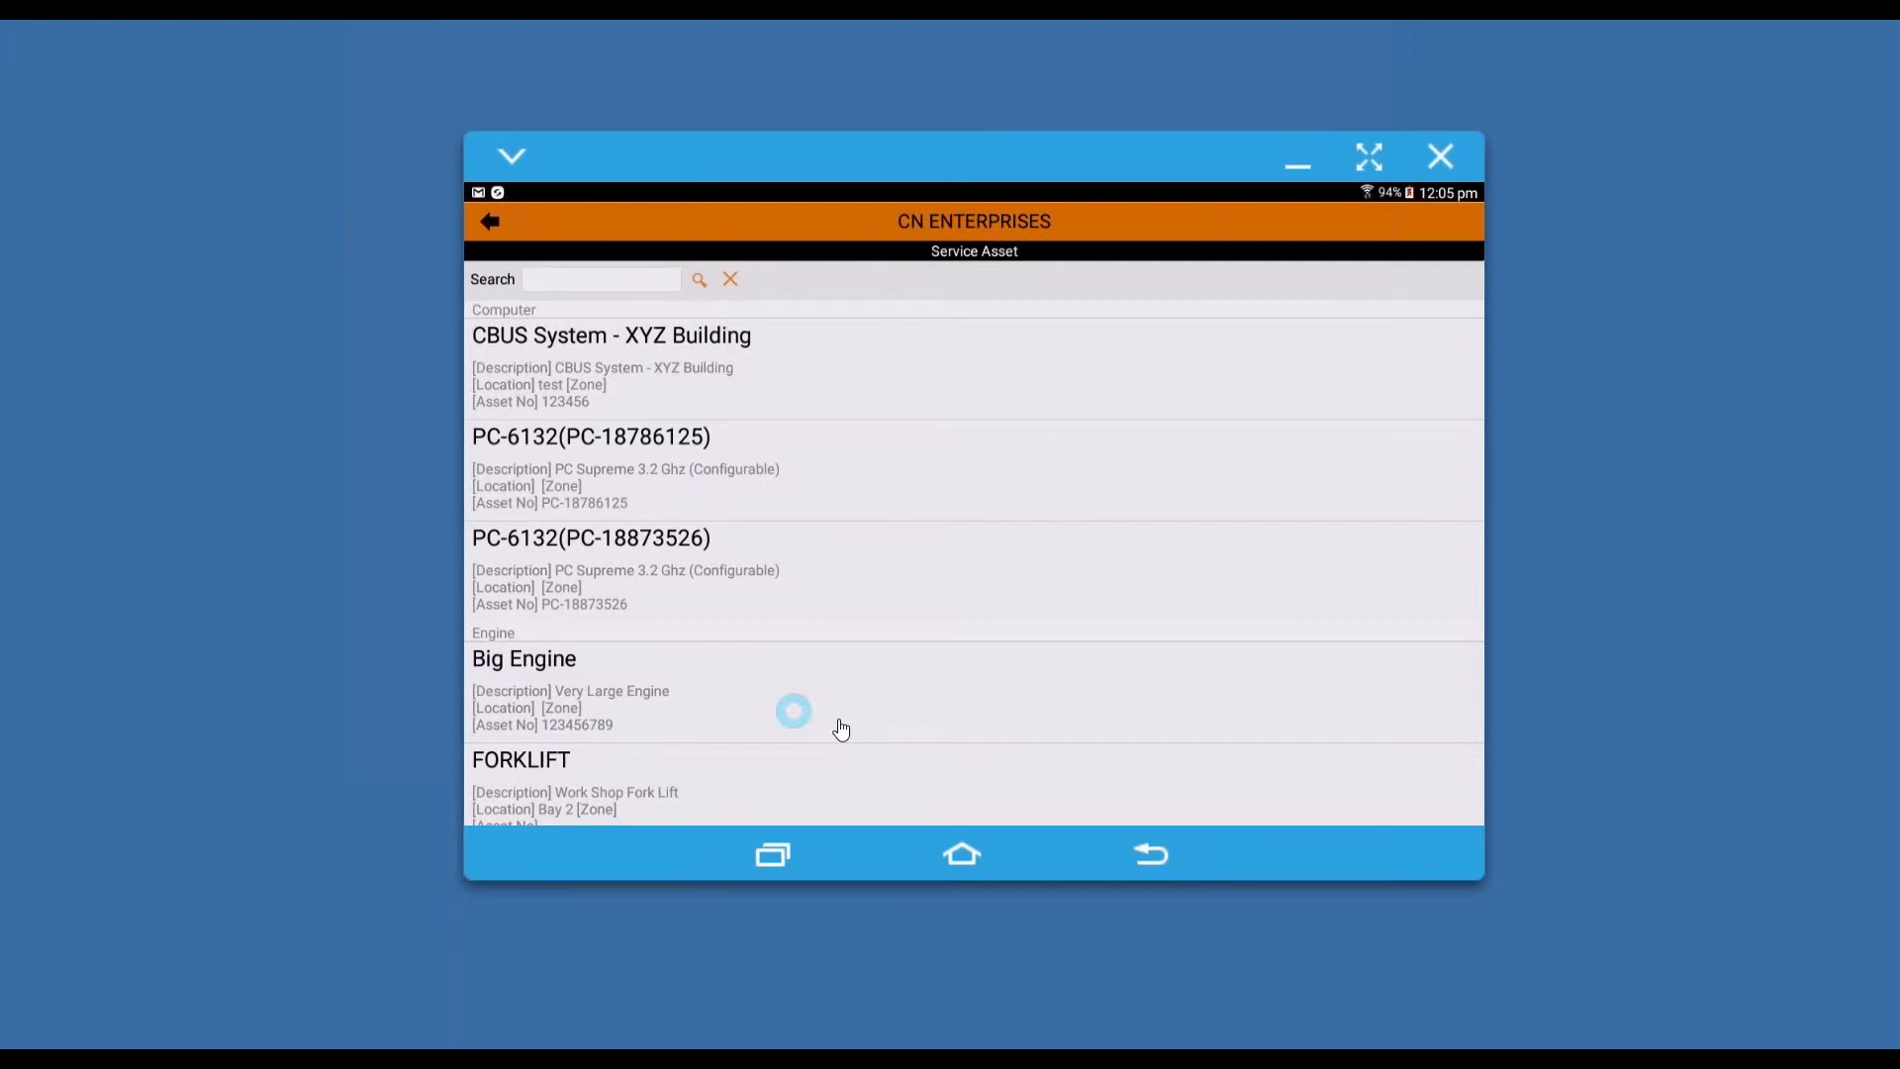
{"action": "left_click_drag", "start_coordinate": [869, 742], "coordinate": [884, 482]}
{"action": "scroll", "coordinate": [881, 490], "scroll_direction": "down", "scroll_amount": 5}
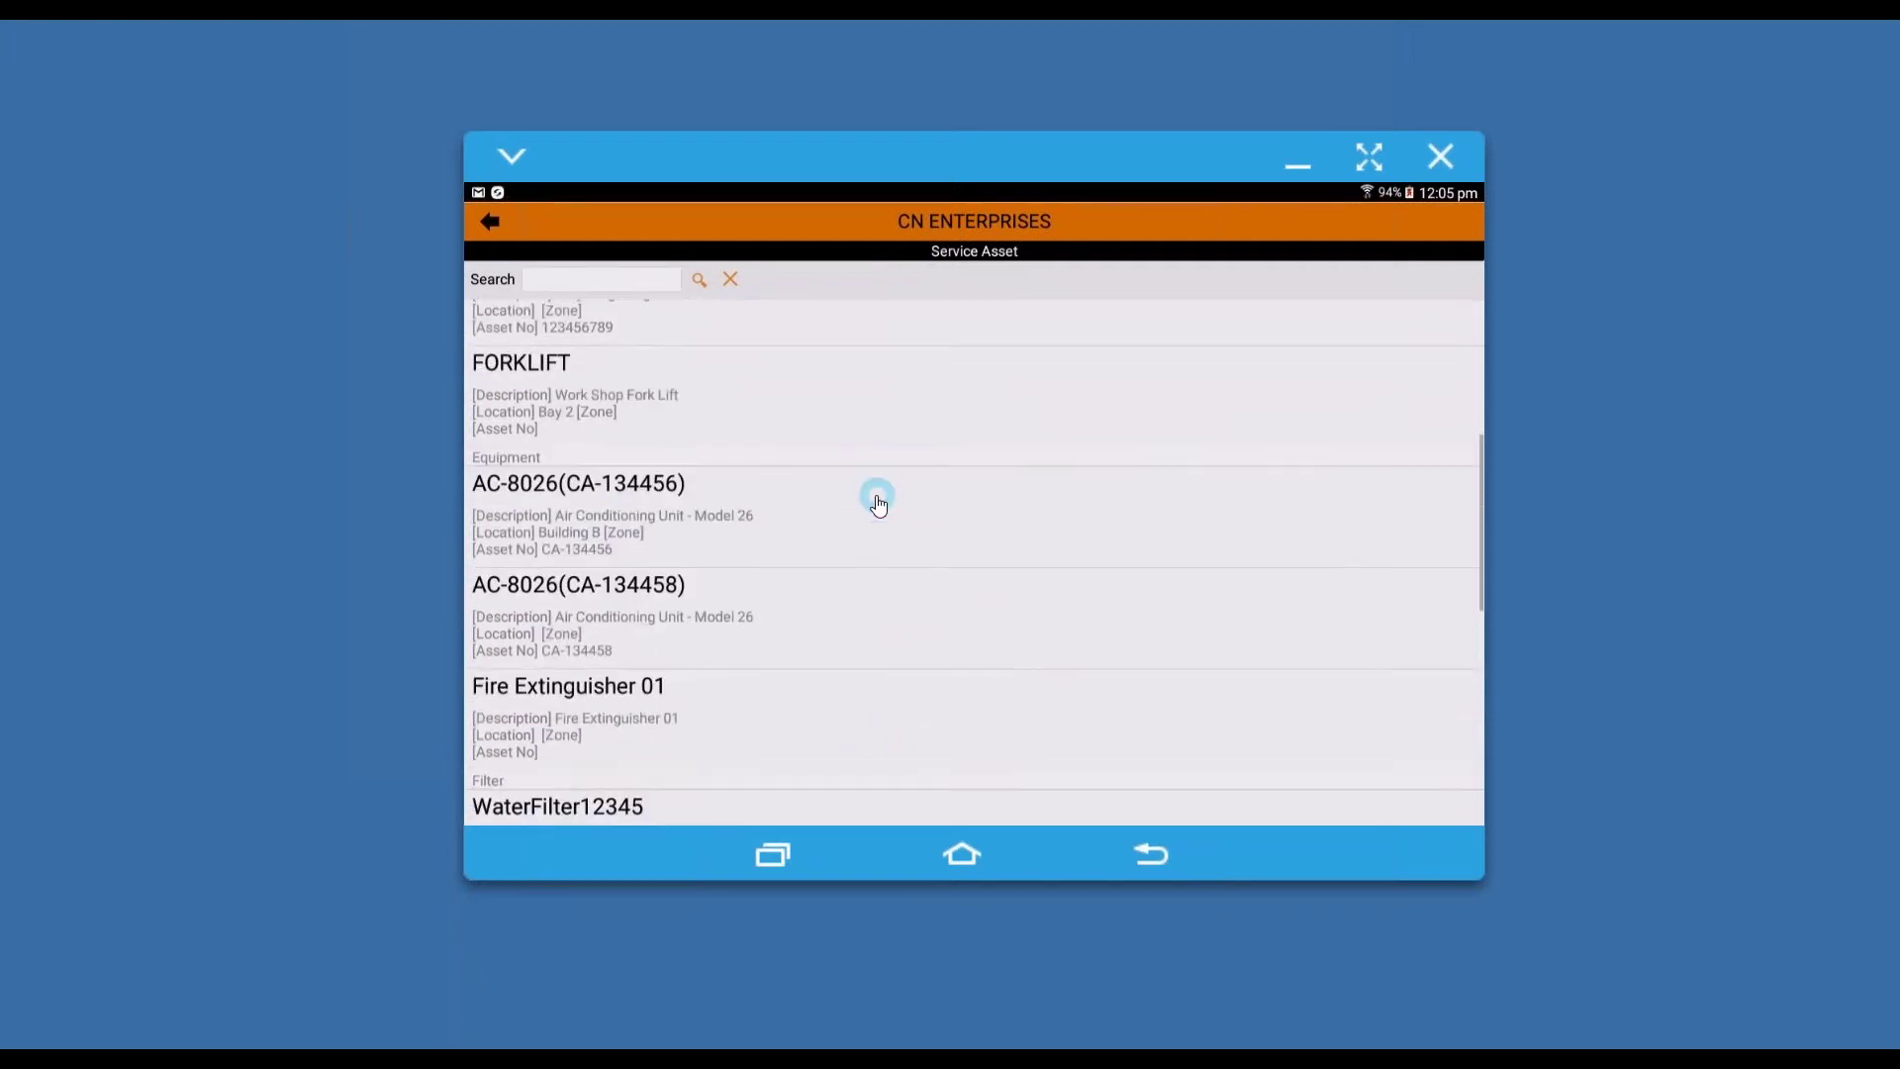
{"action": "left_click", "coordinate": [629, 440]}
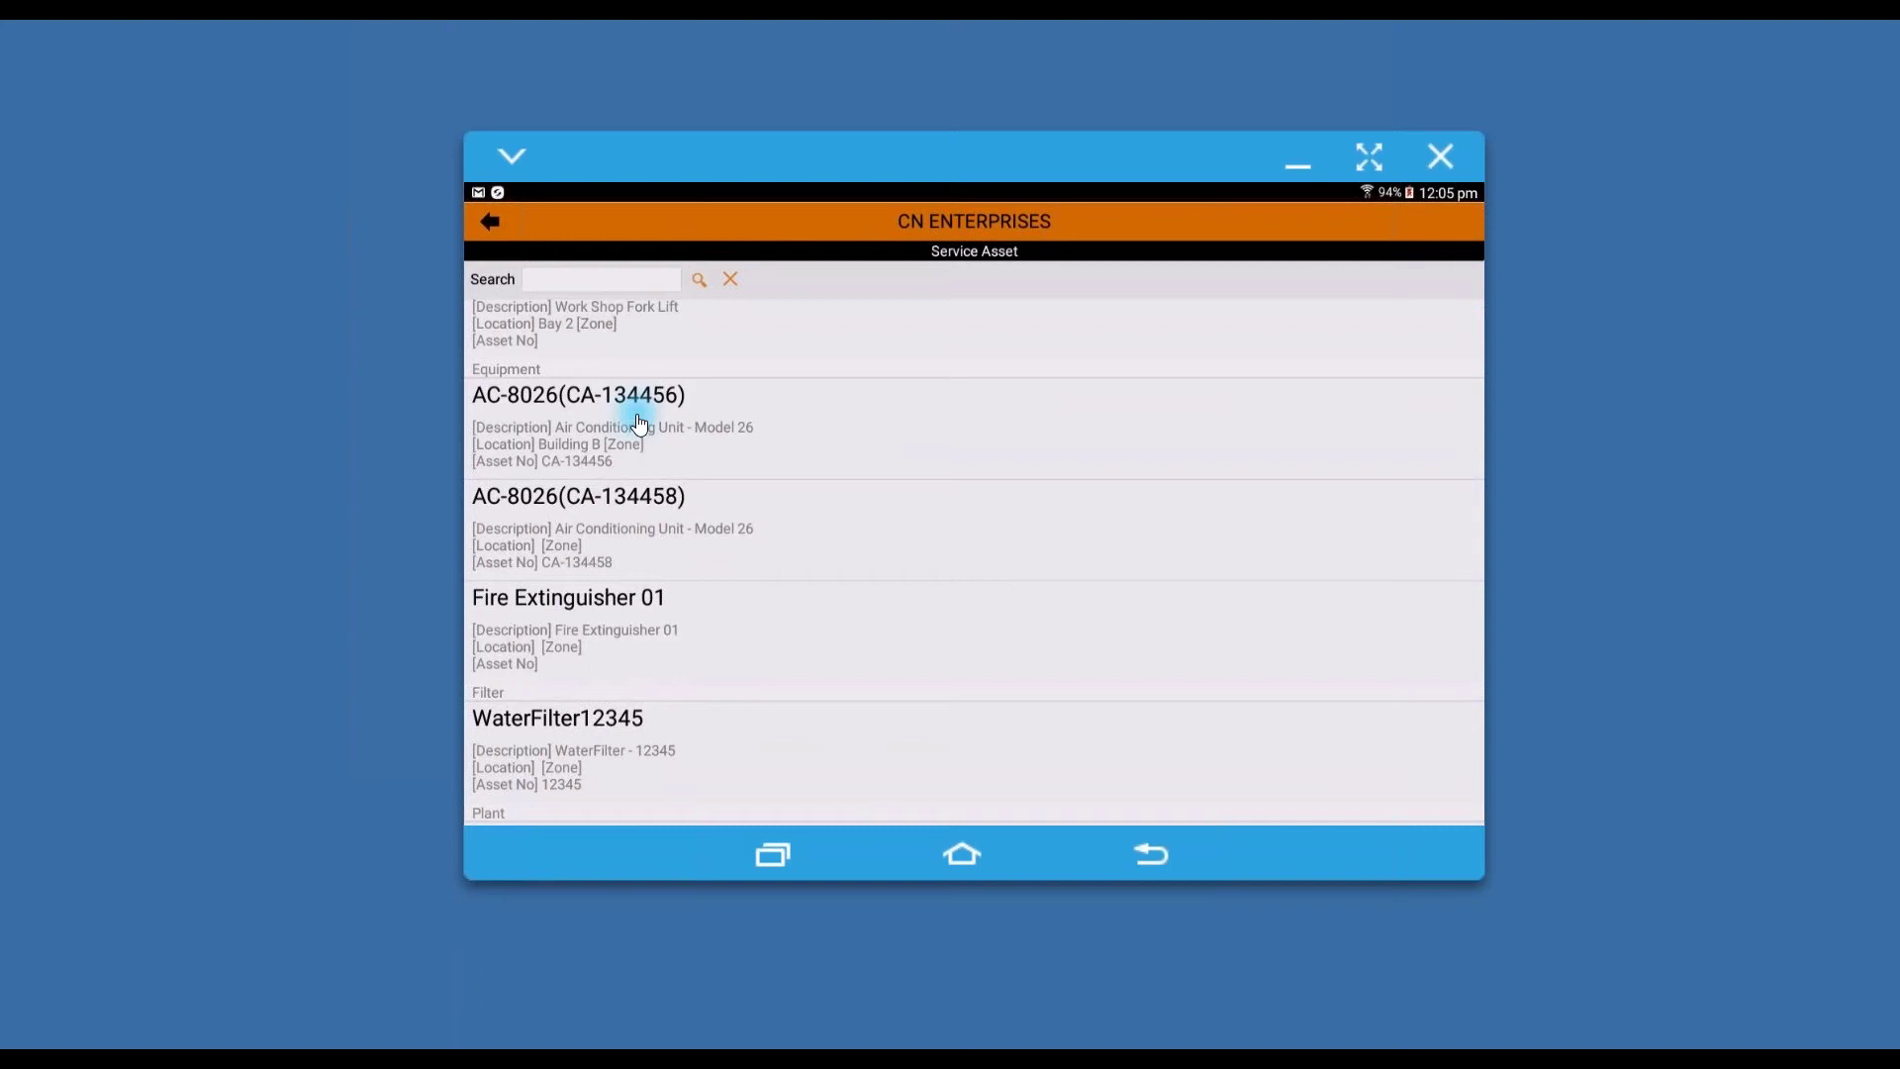
{"action": "left_click", "coordinate": [639, 424]}
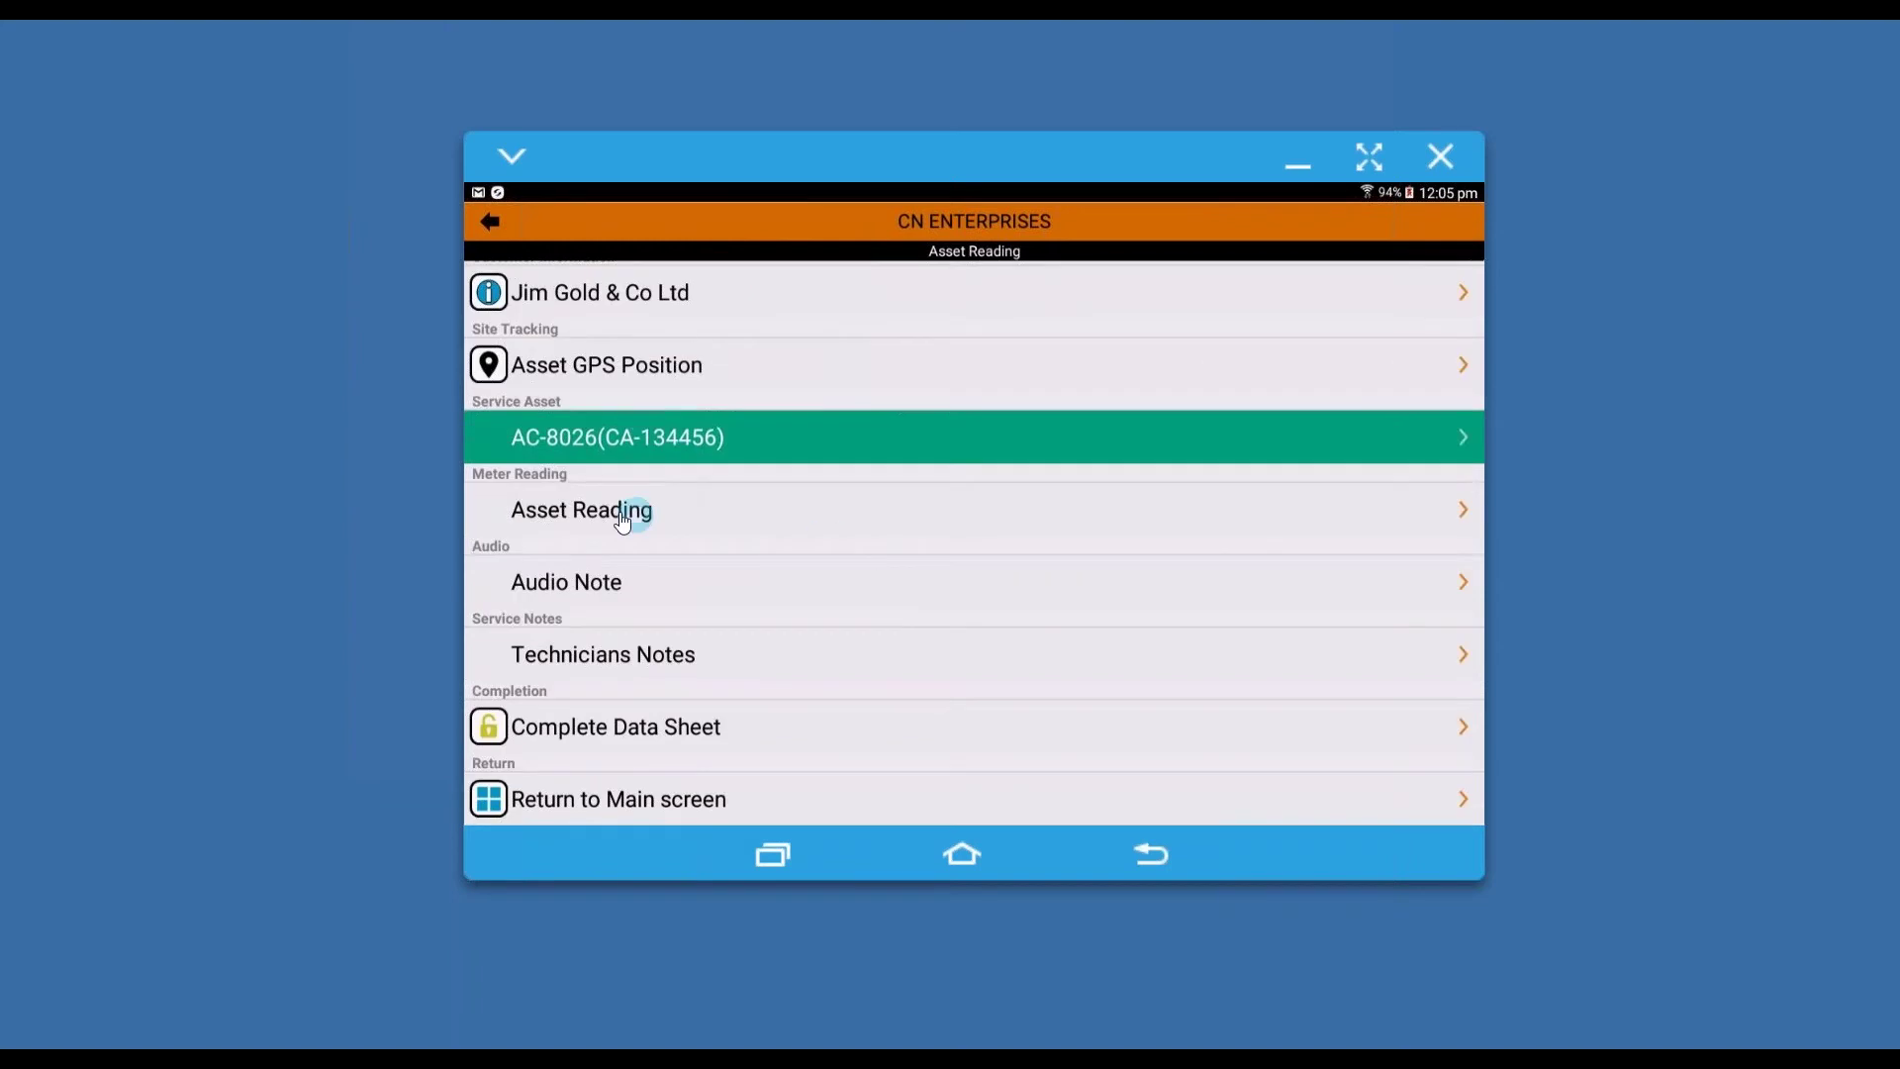
Step: Record the asset's meter reading with a value of 150 and a reading date of 27 June 2017
{"action": "left_click", "coordinate": [621, 515]}
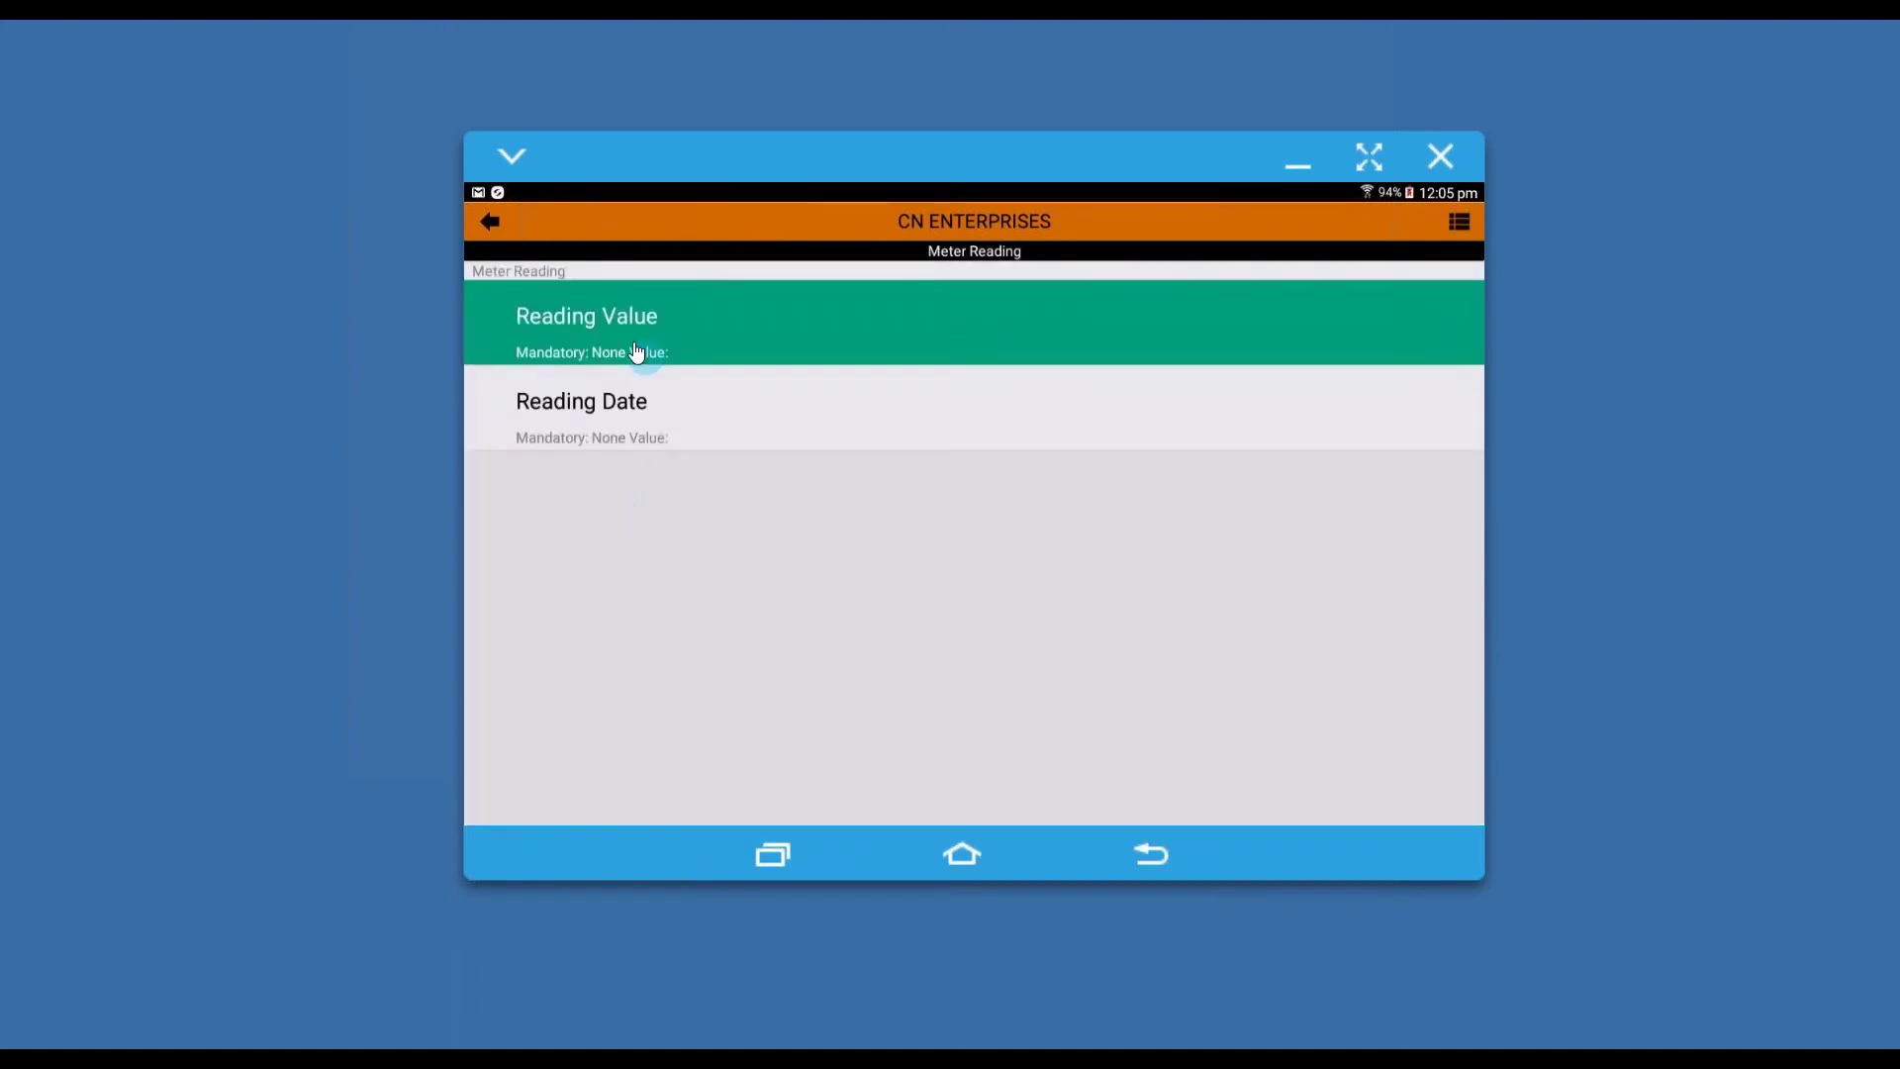
{"action": "left_click", "coordinate": [630, 328]}
{"action": "left_click", "coordinate": [627, 309]}
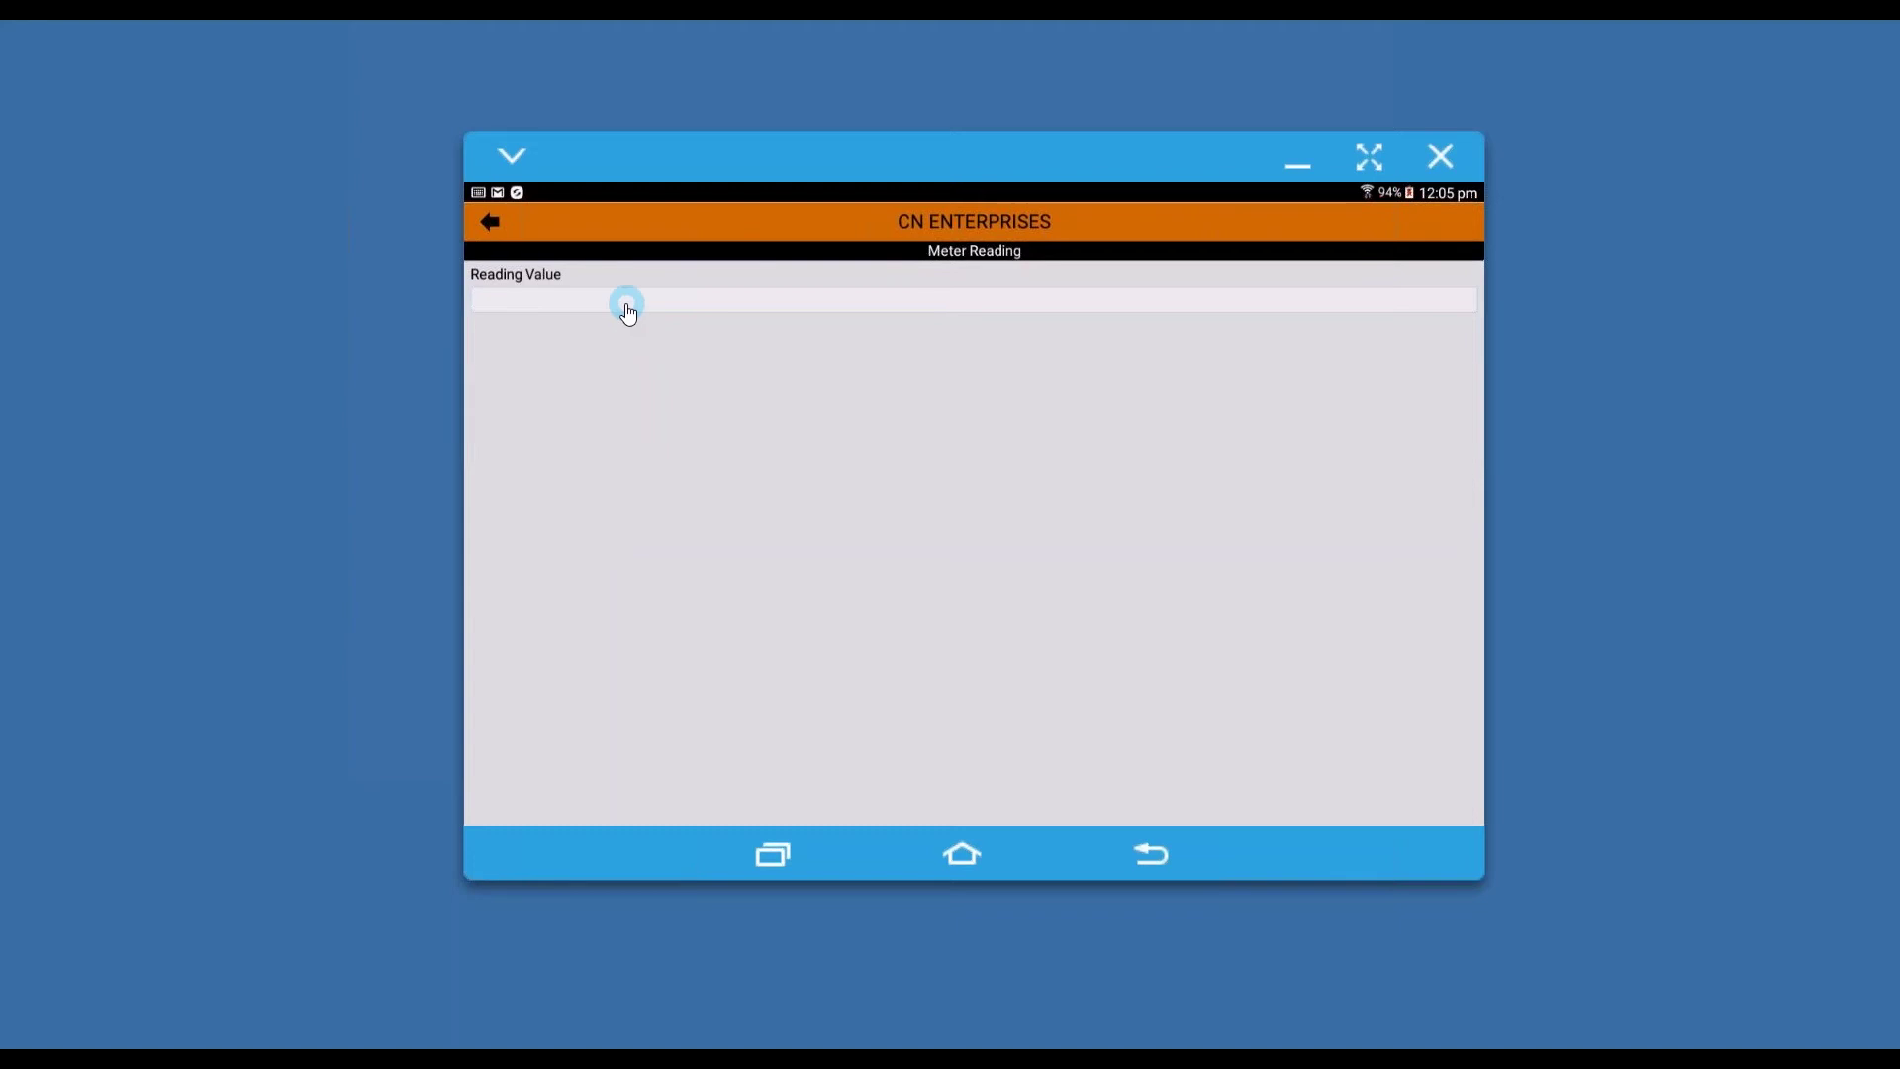
{"action": "type", "text": "150"}
{"action": "left_click", "coordinate": [492, 223]}
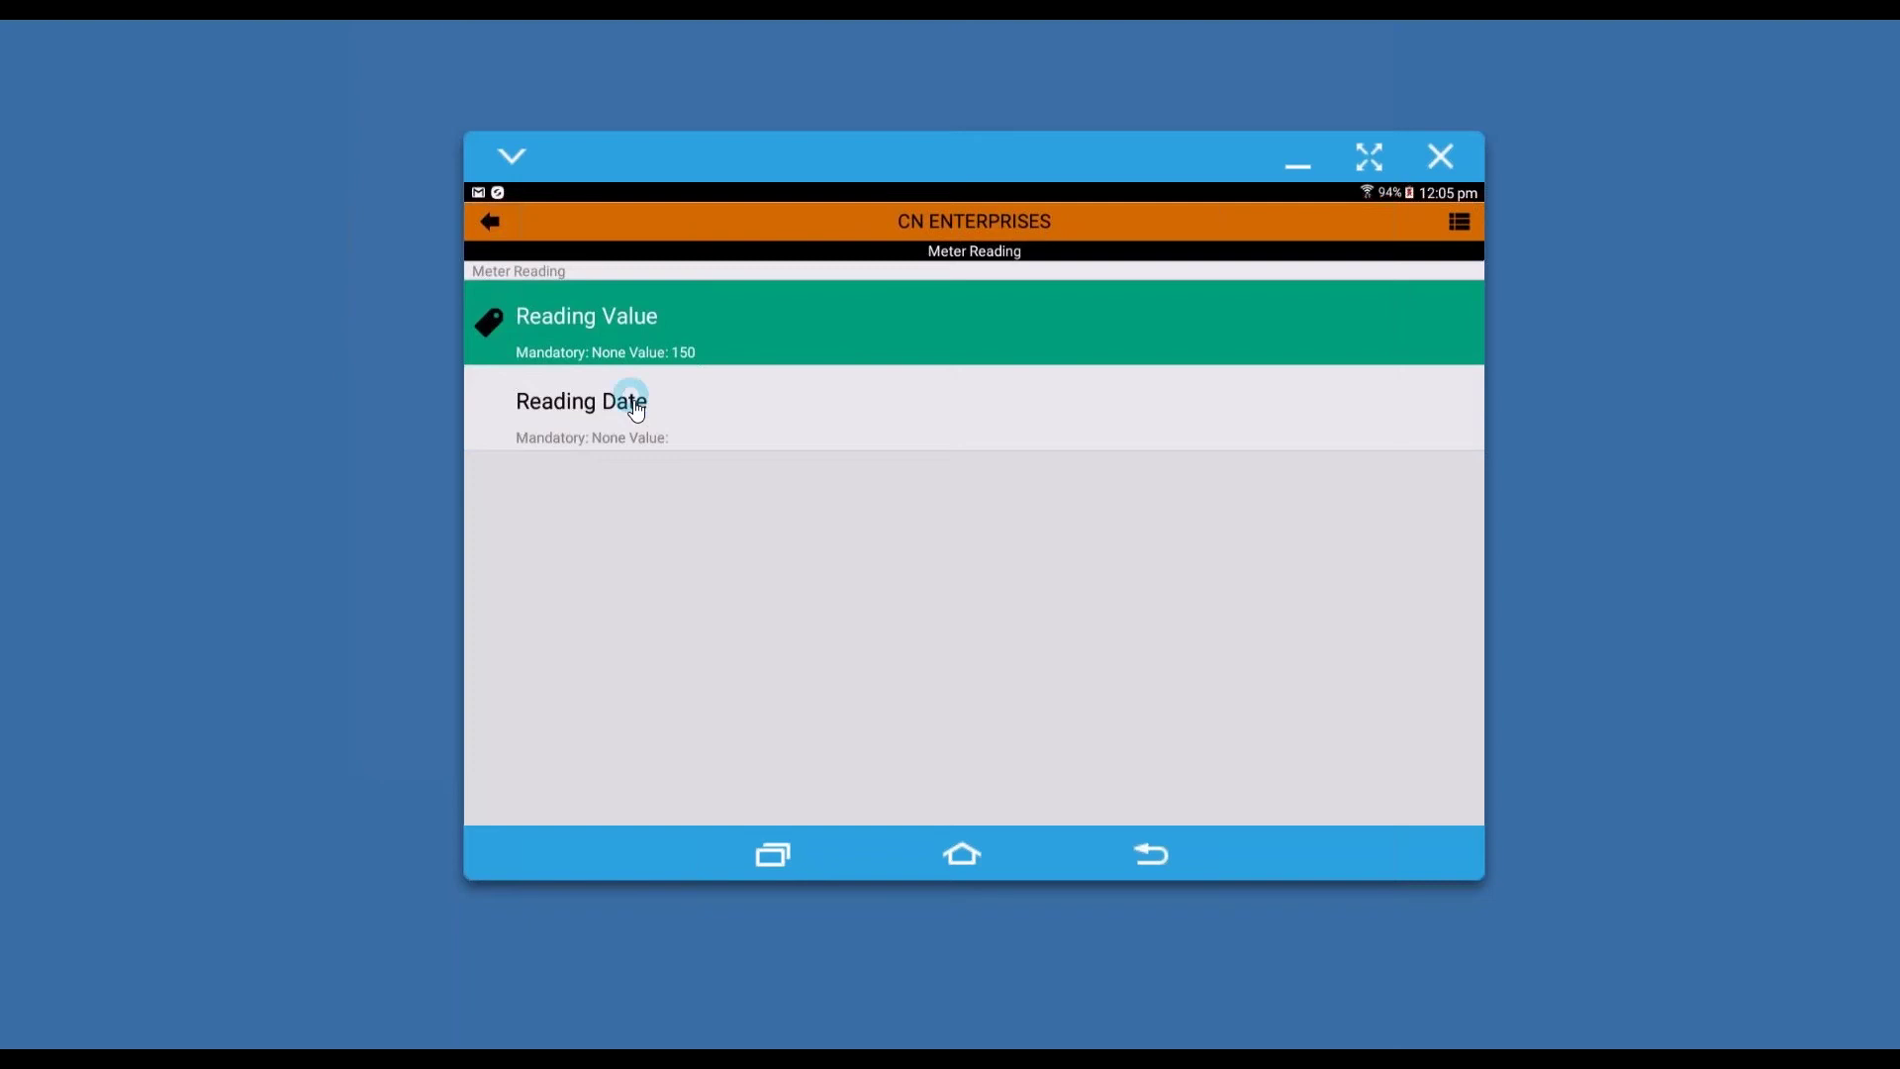
{"action": "left_click", "coordinate": [637, 415]}
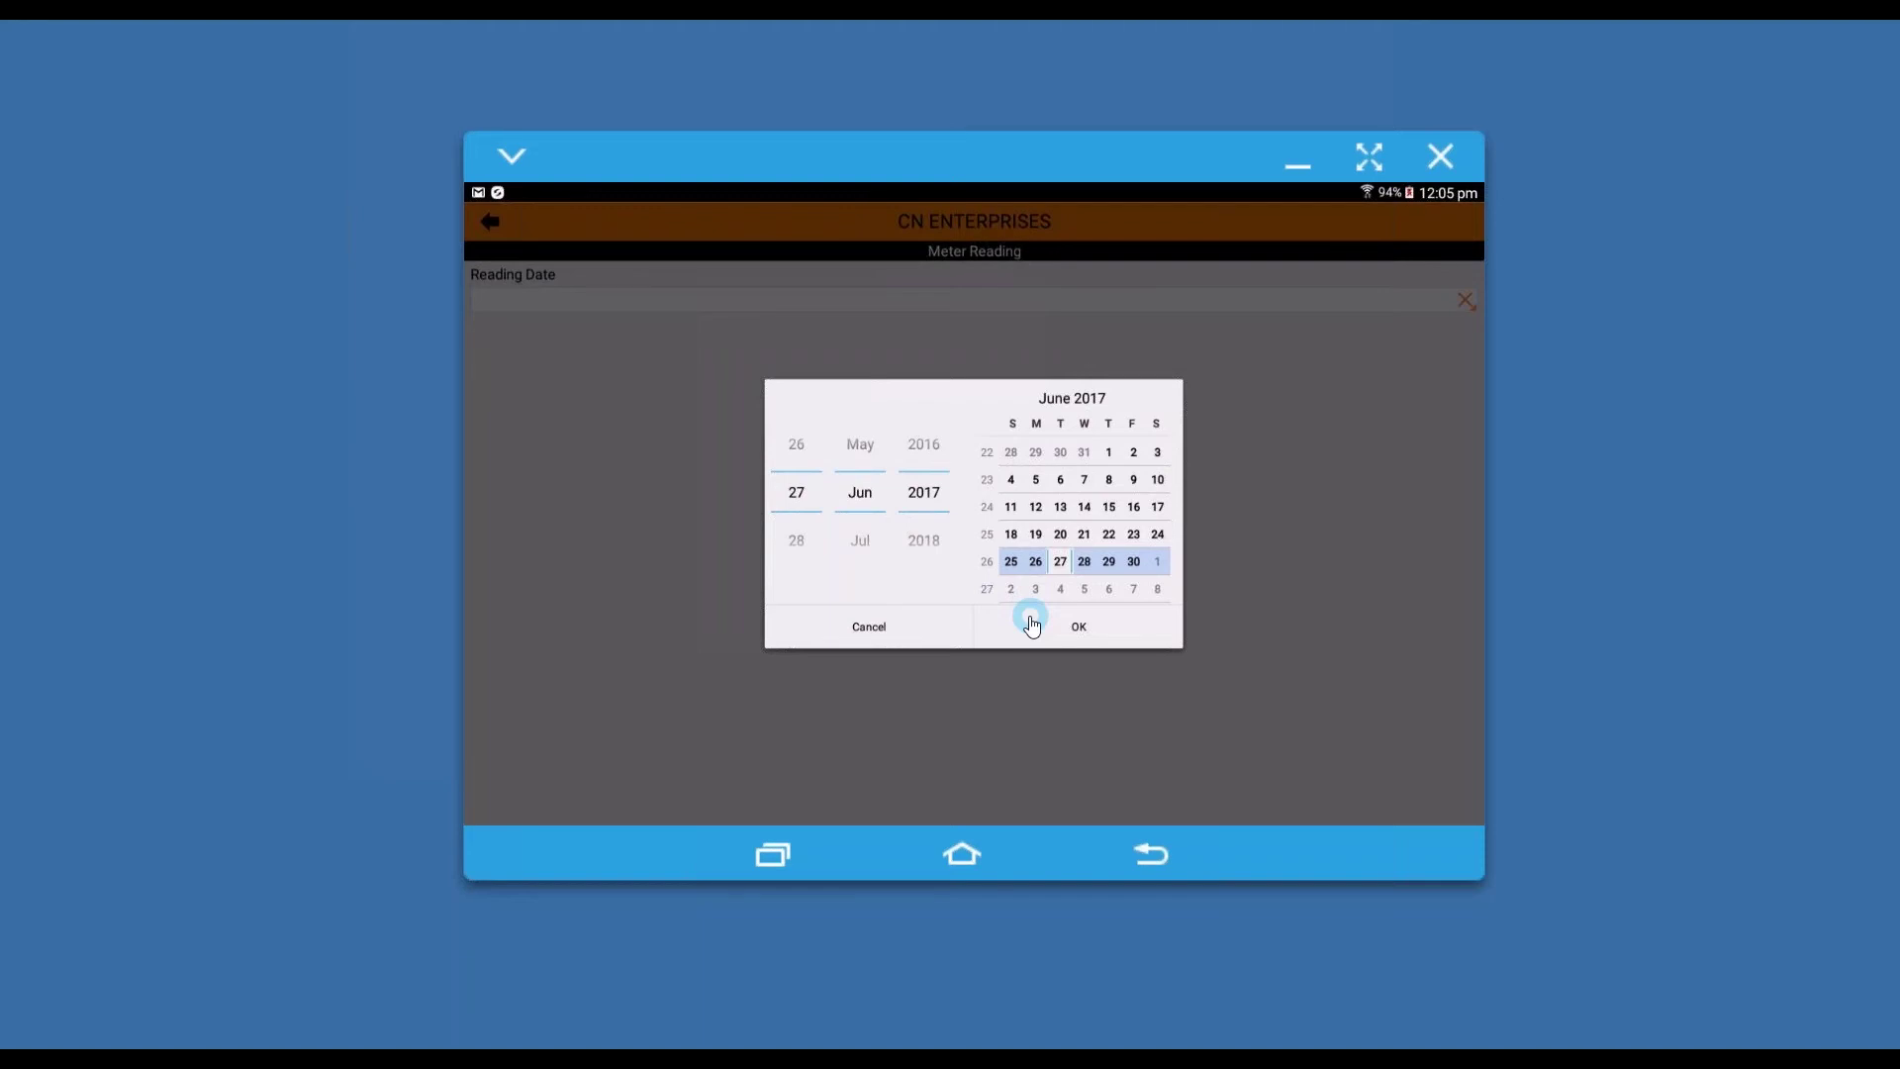
{"action": "left_click", "coordinate": [906, 571]}
{"action": "left_click", "coordinate": [1081, 628]}
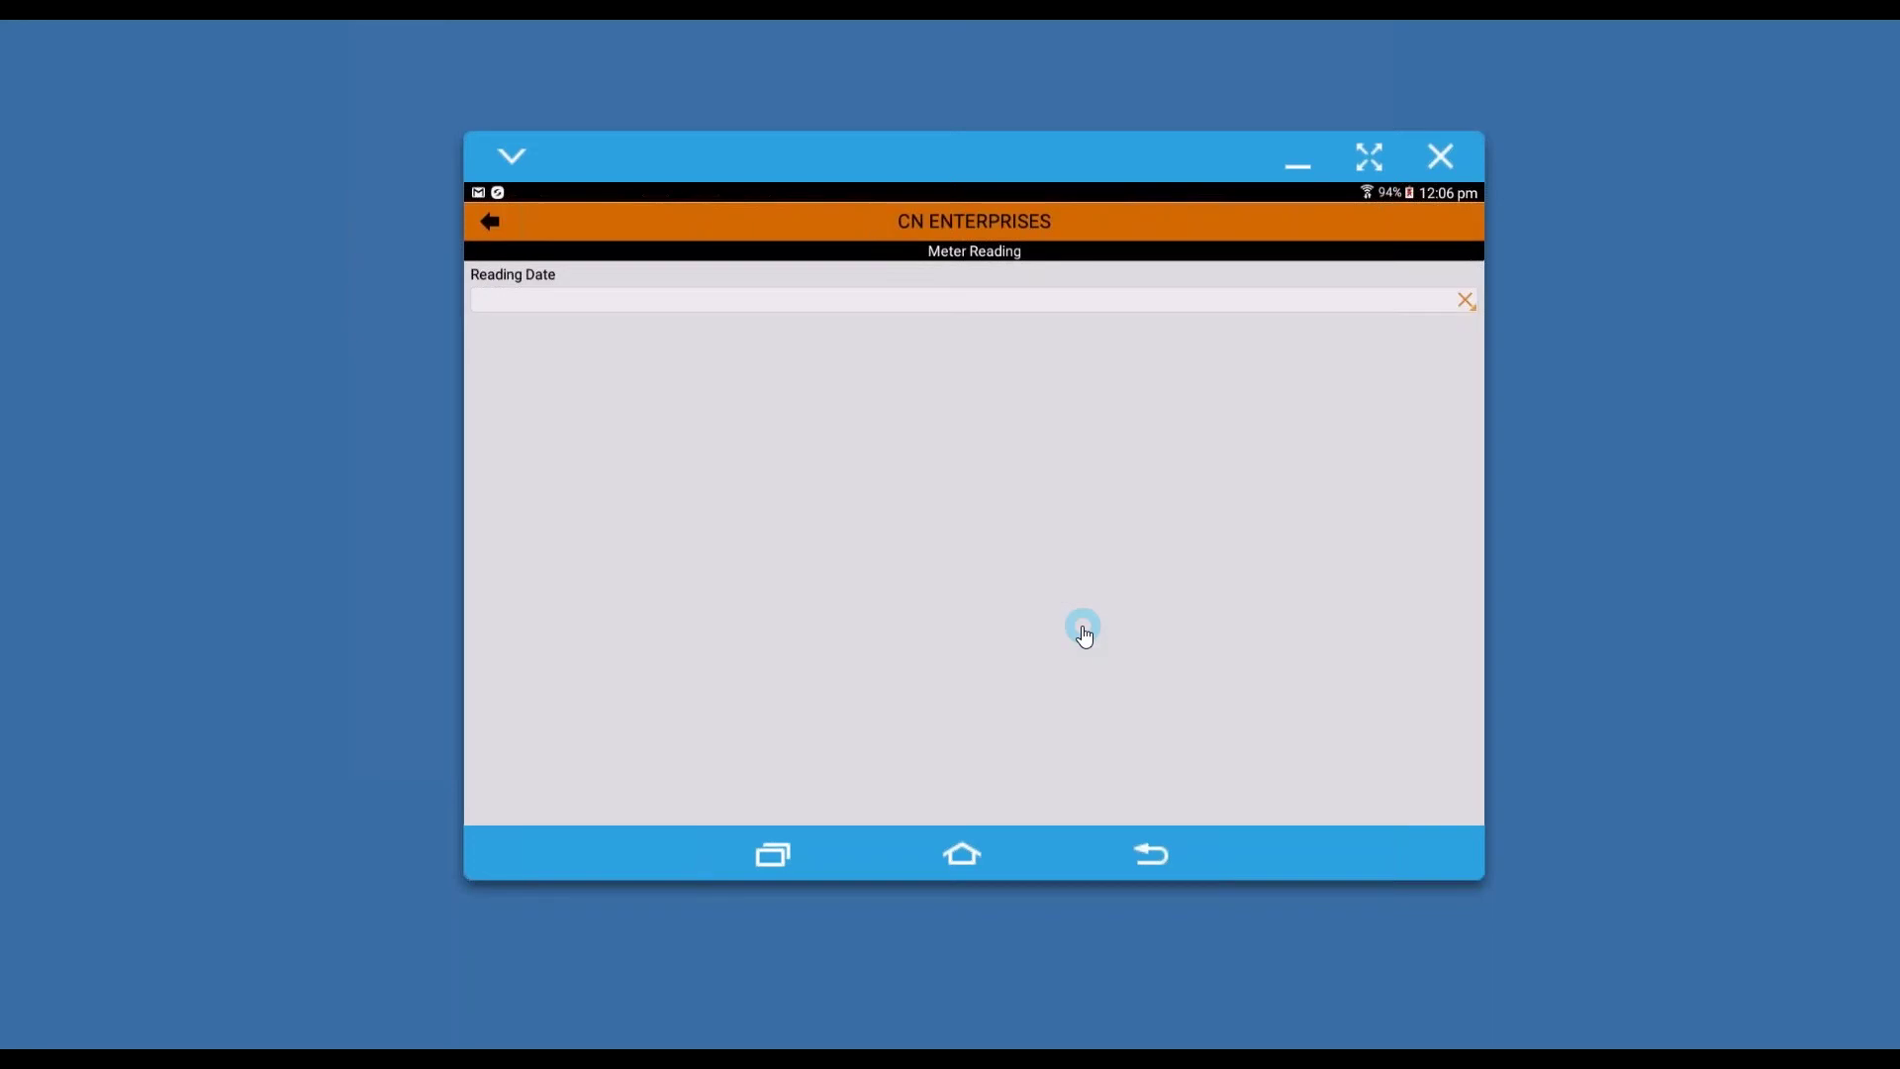
{"action": "left_click", "coordinate": [488, 223]}
Step: Add the technician's note "Check the Gas on next service" to the asset reading sheet
{"action": "left_click", "coordinate": [600, 592]}
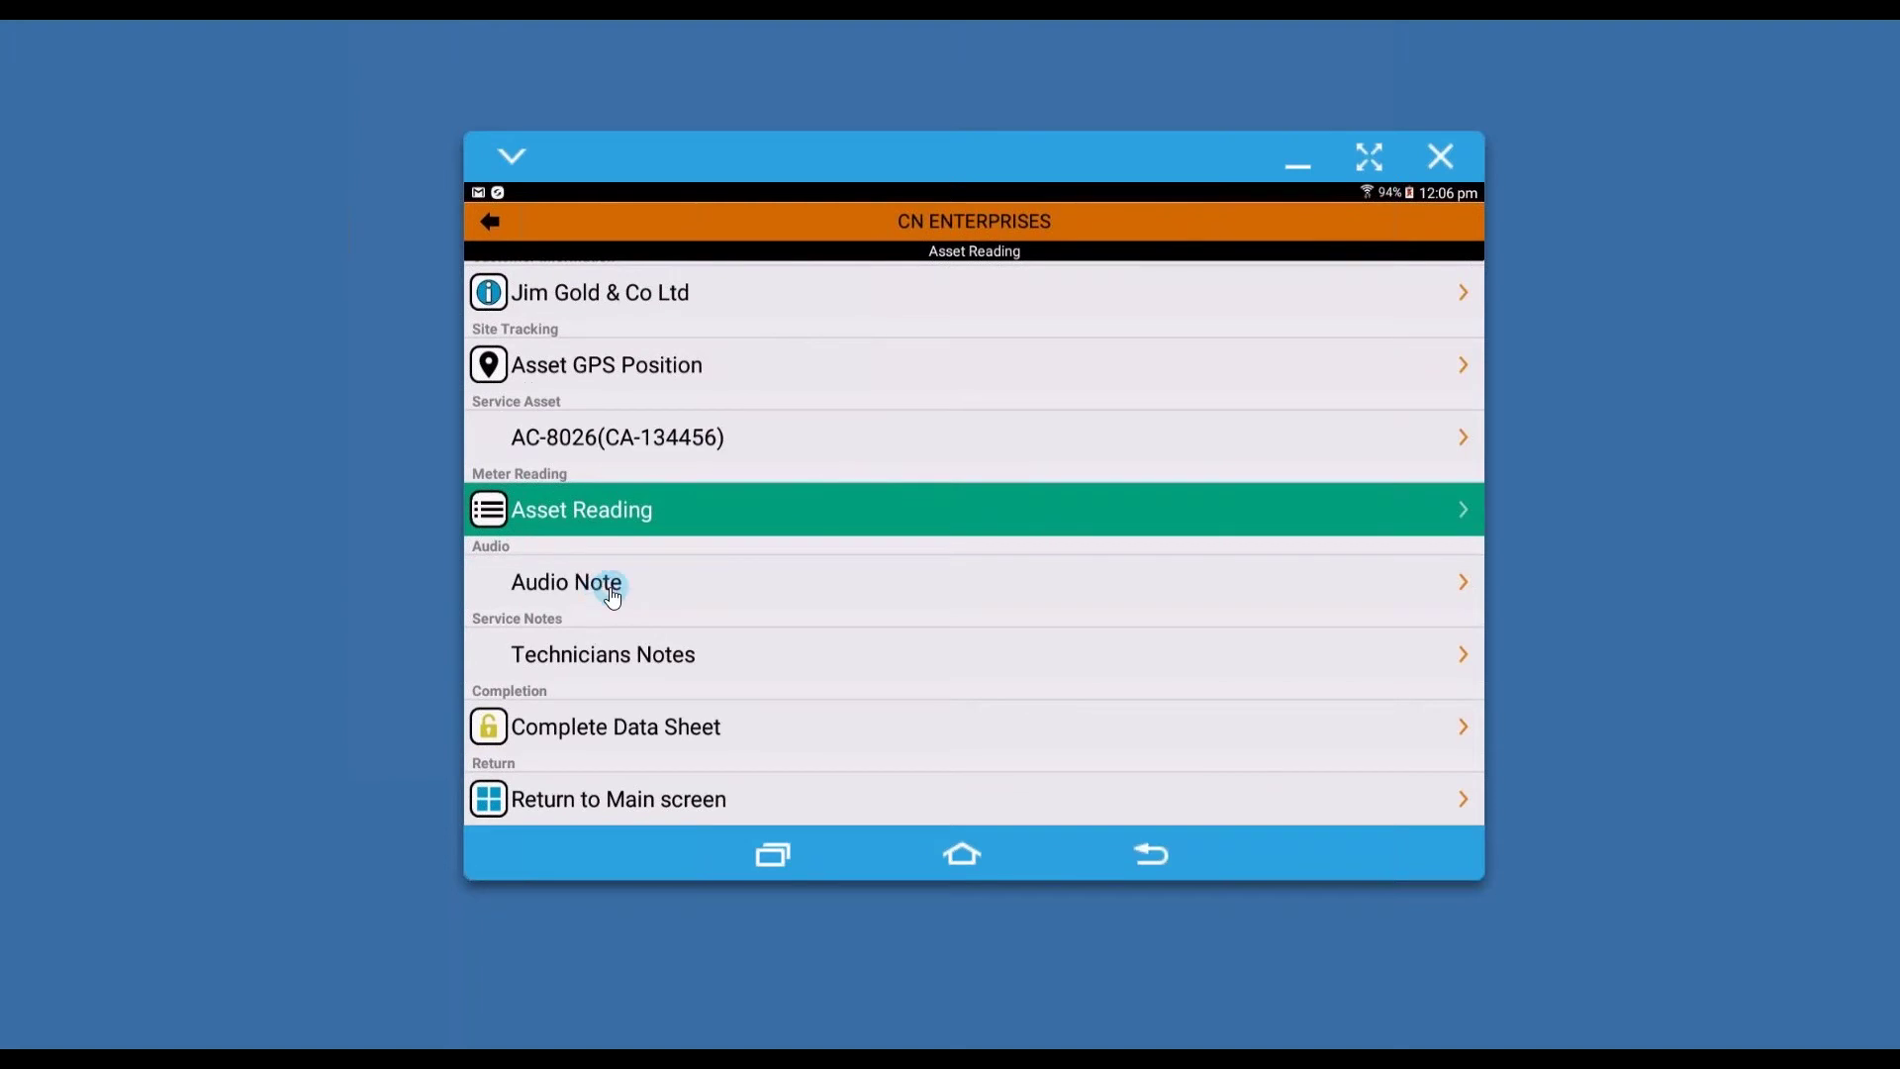
{"action": "left_click", "coordinate": [648, 656]}
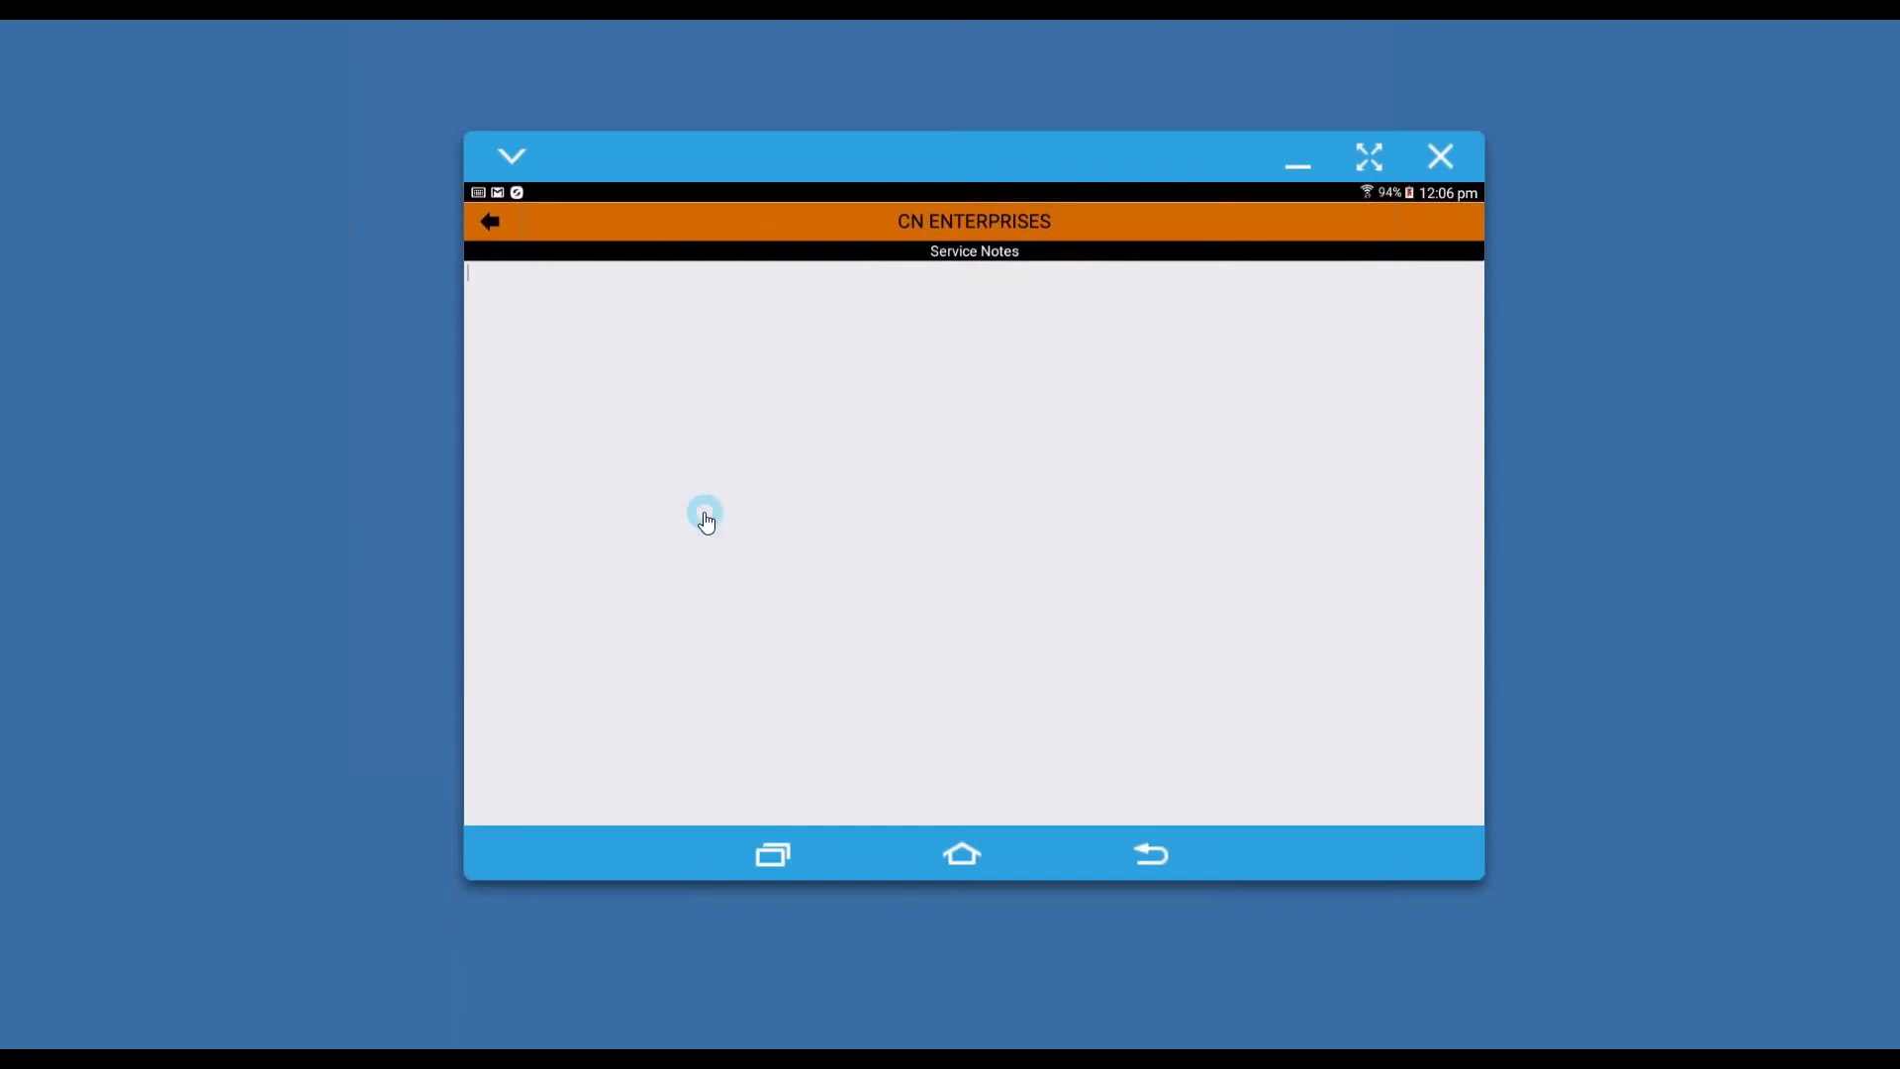
{"action": "type", "text": "Check the Gas on next service"}
{"action": "left_click", "coordinate": [494, 222]}
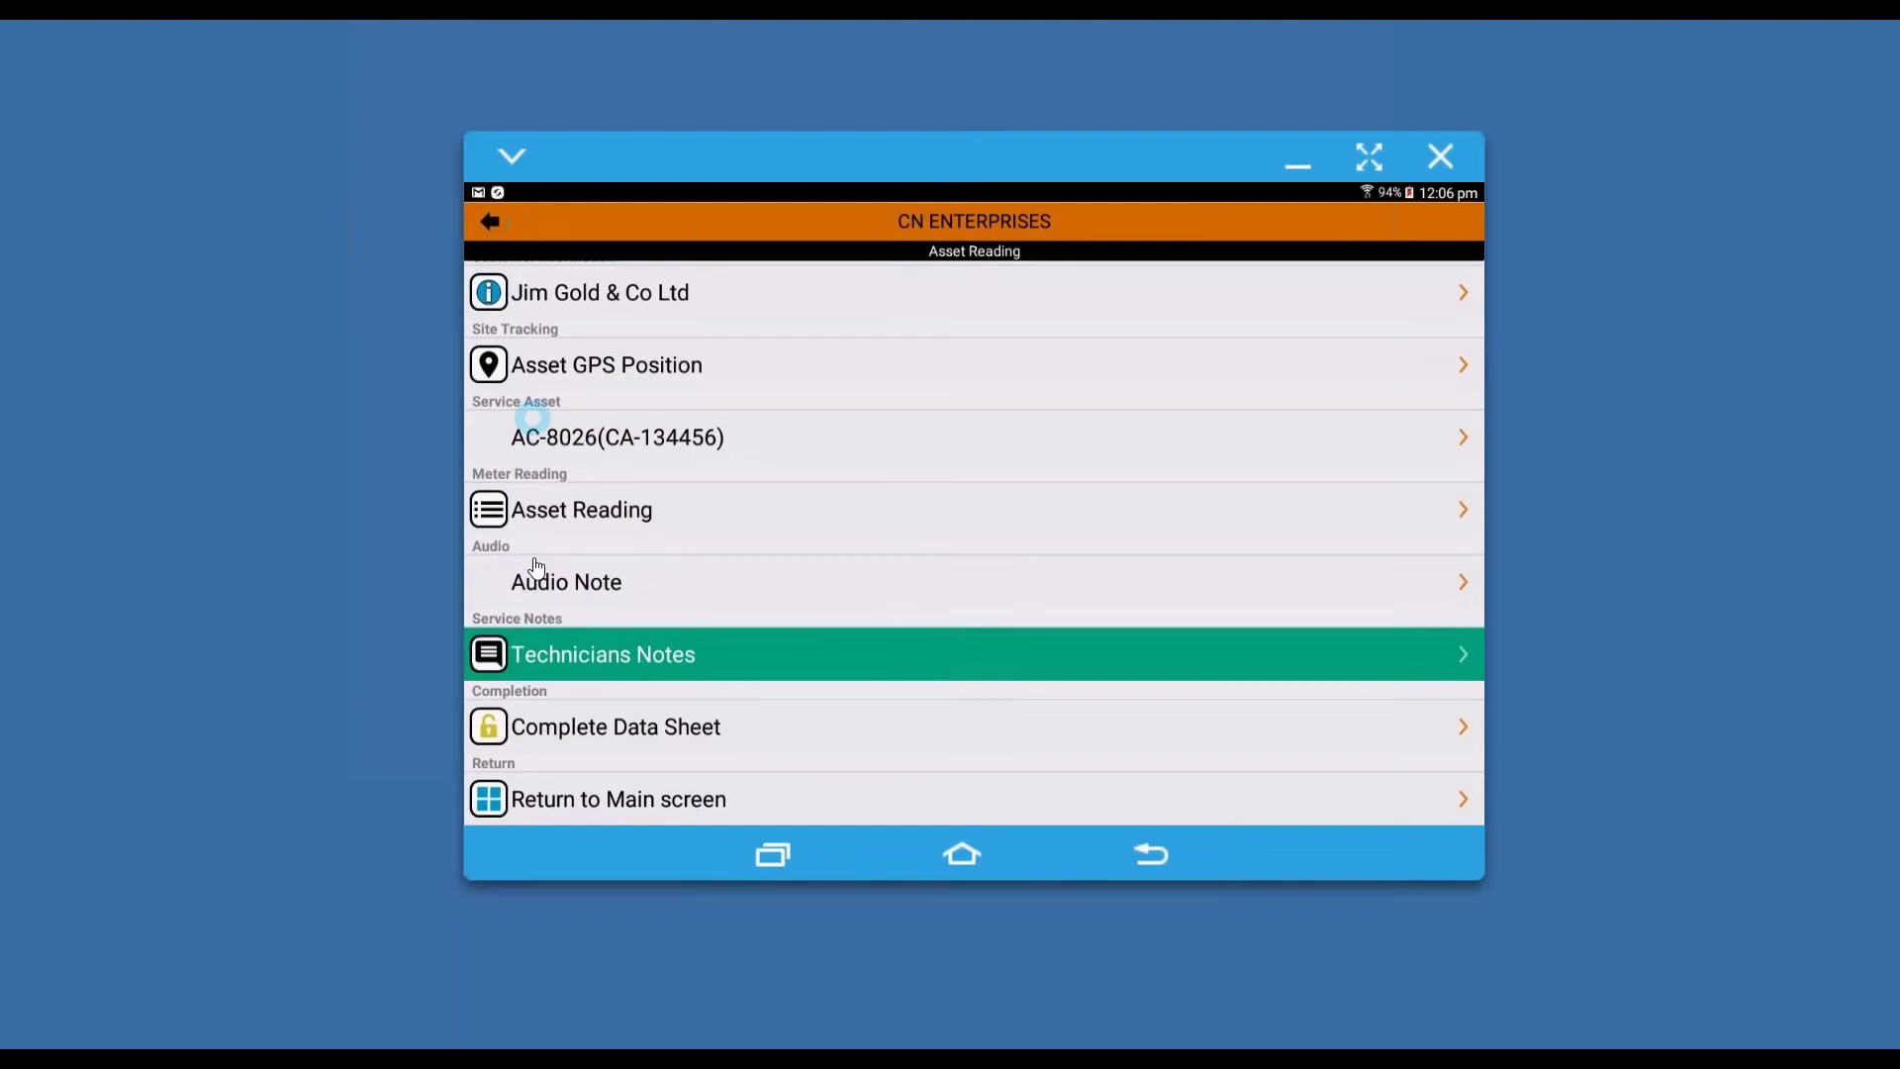
Step: Mark the asset reading data sheet as complete and confirm its completion
{"action": "left_click", "coordinate": [578, 582]}
{"action": "left_click", "coordinate": [668, 729]}
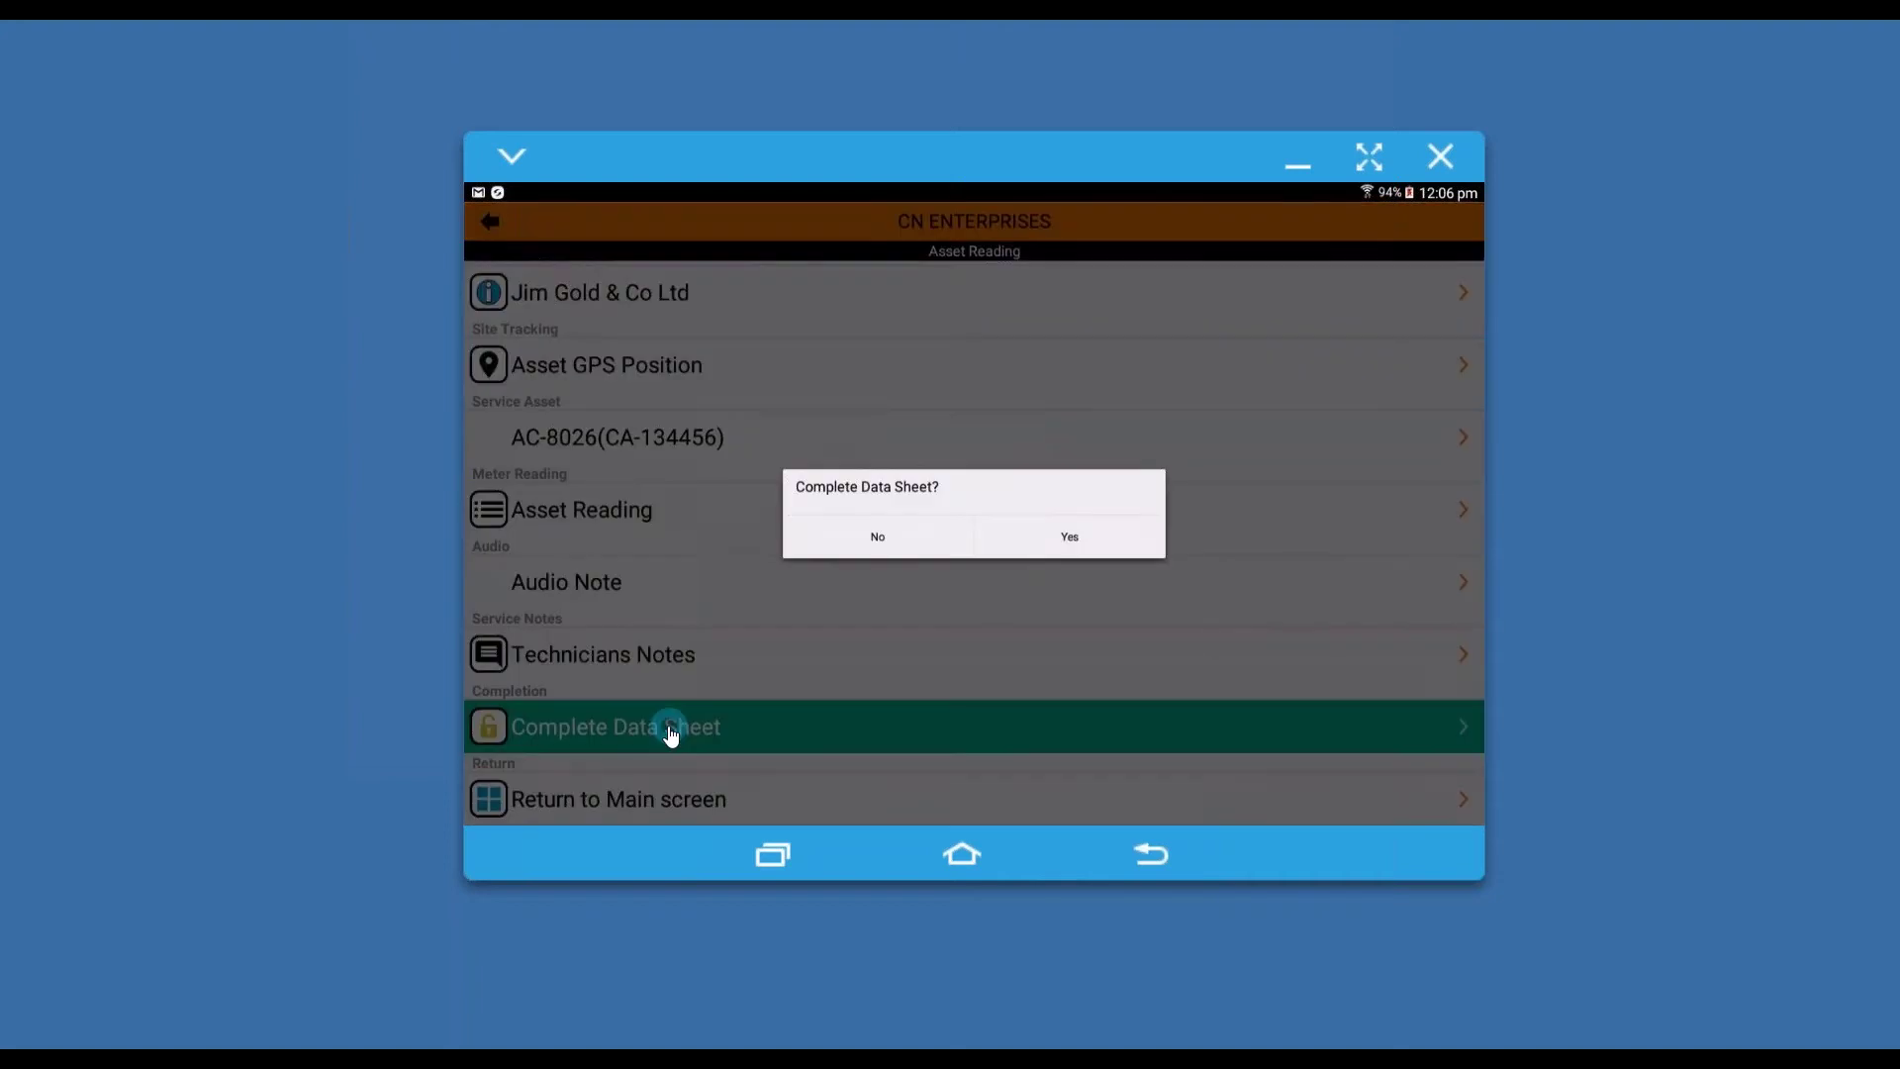
{"action": "left_click", "coordinate": [1071, 544]}
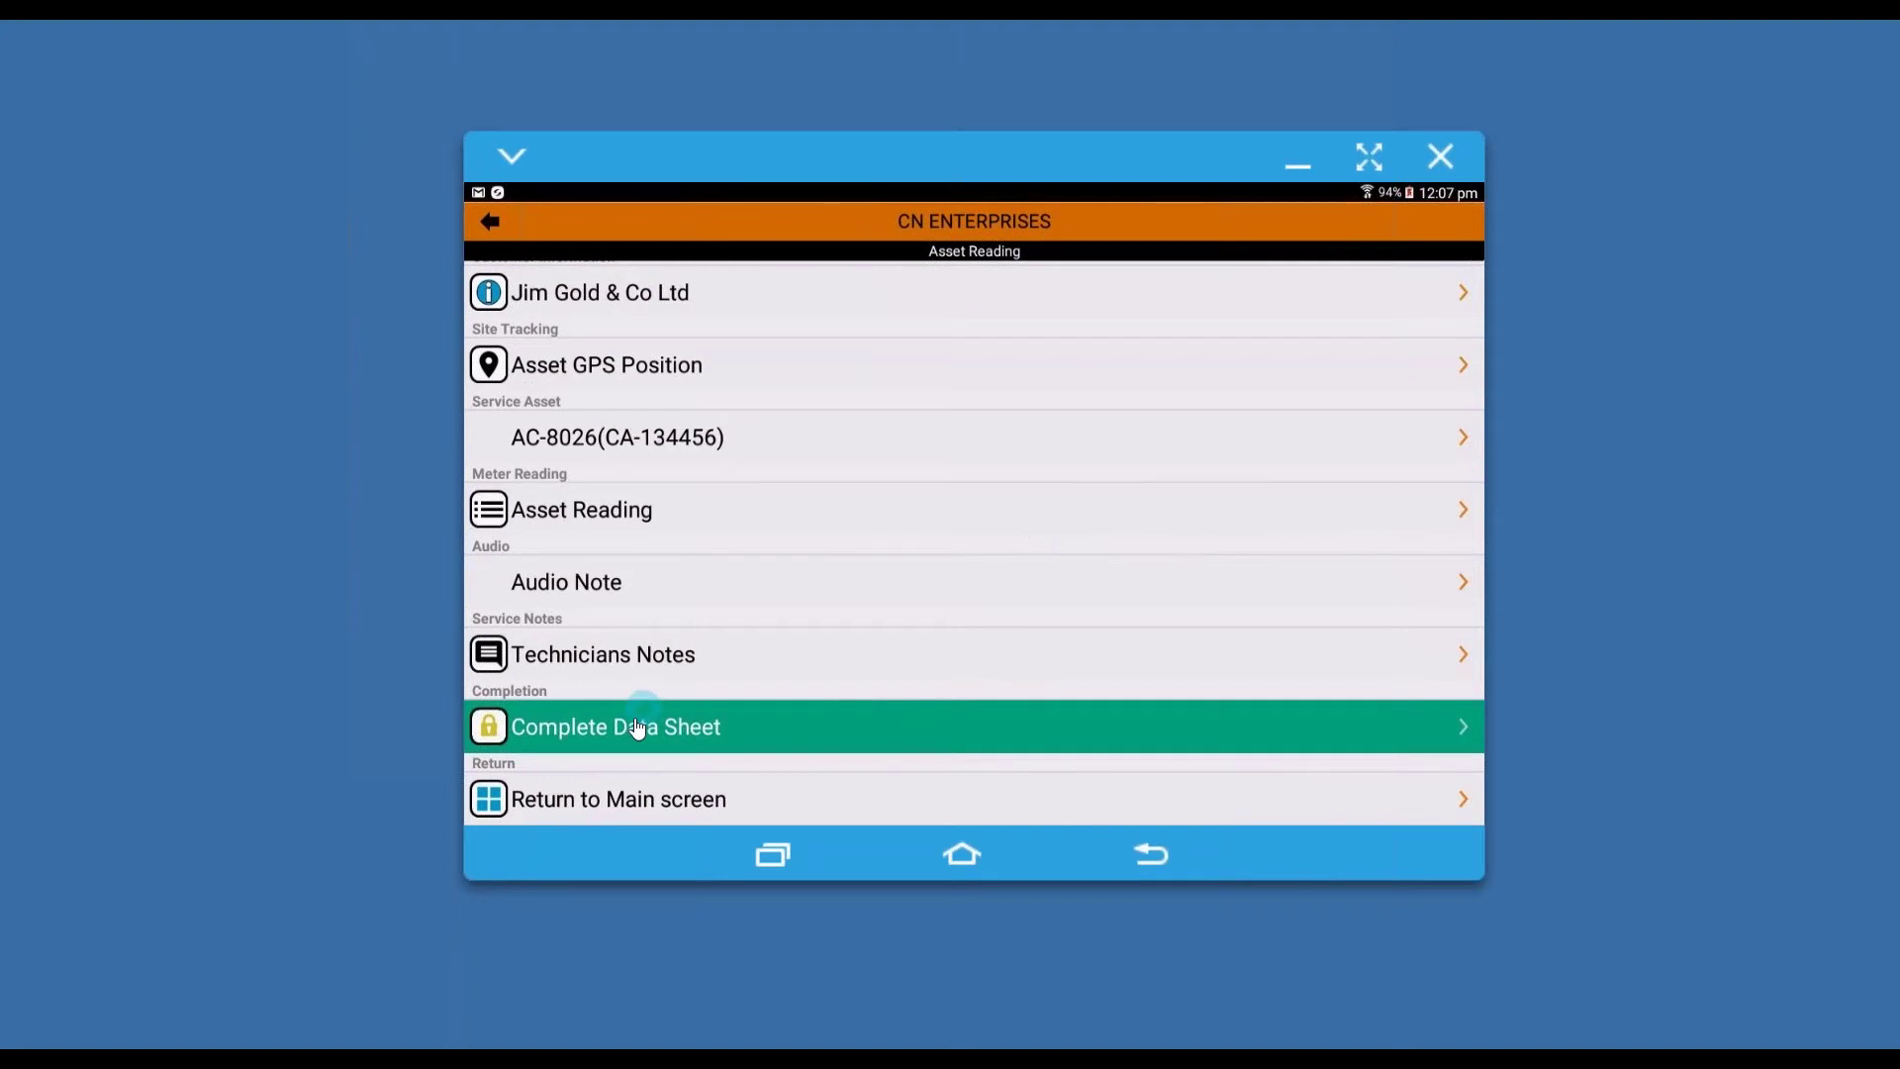
{"action": "left_click", "coordinate": [671, 730]}
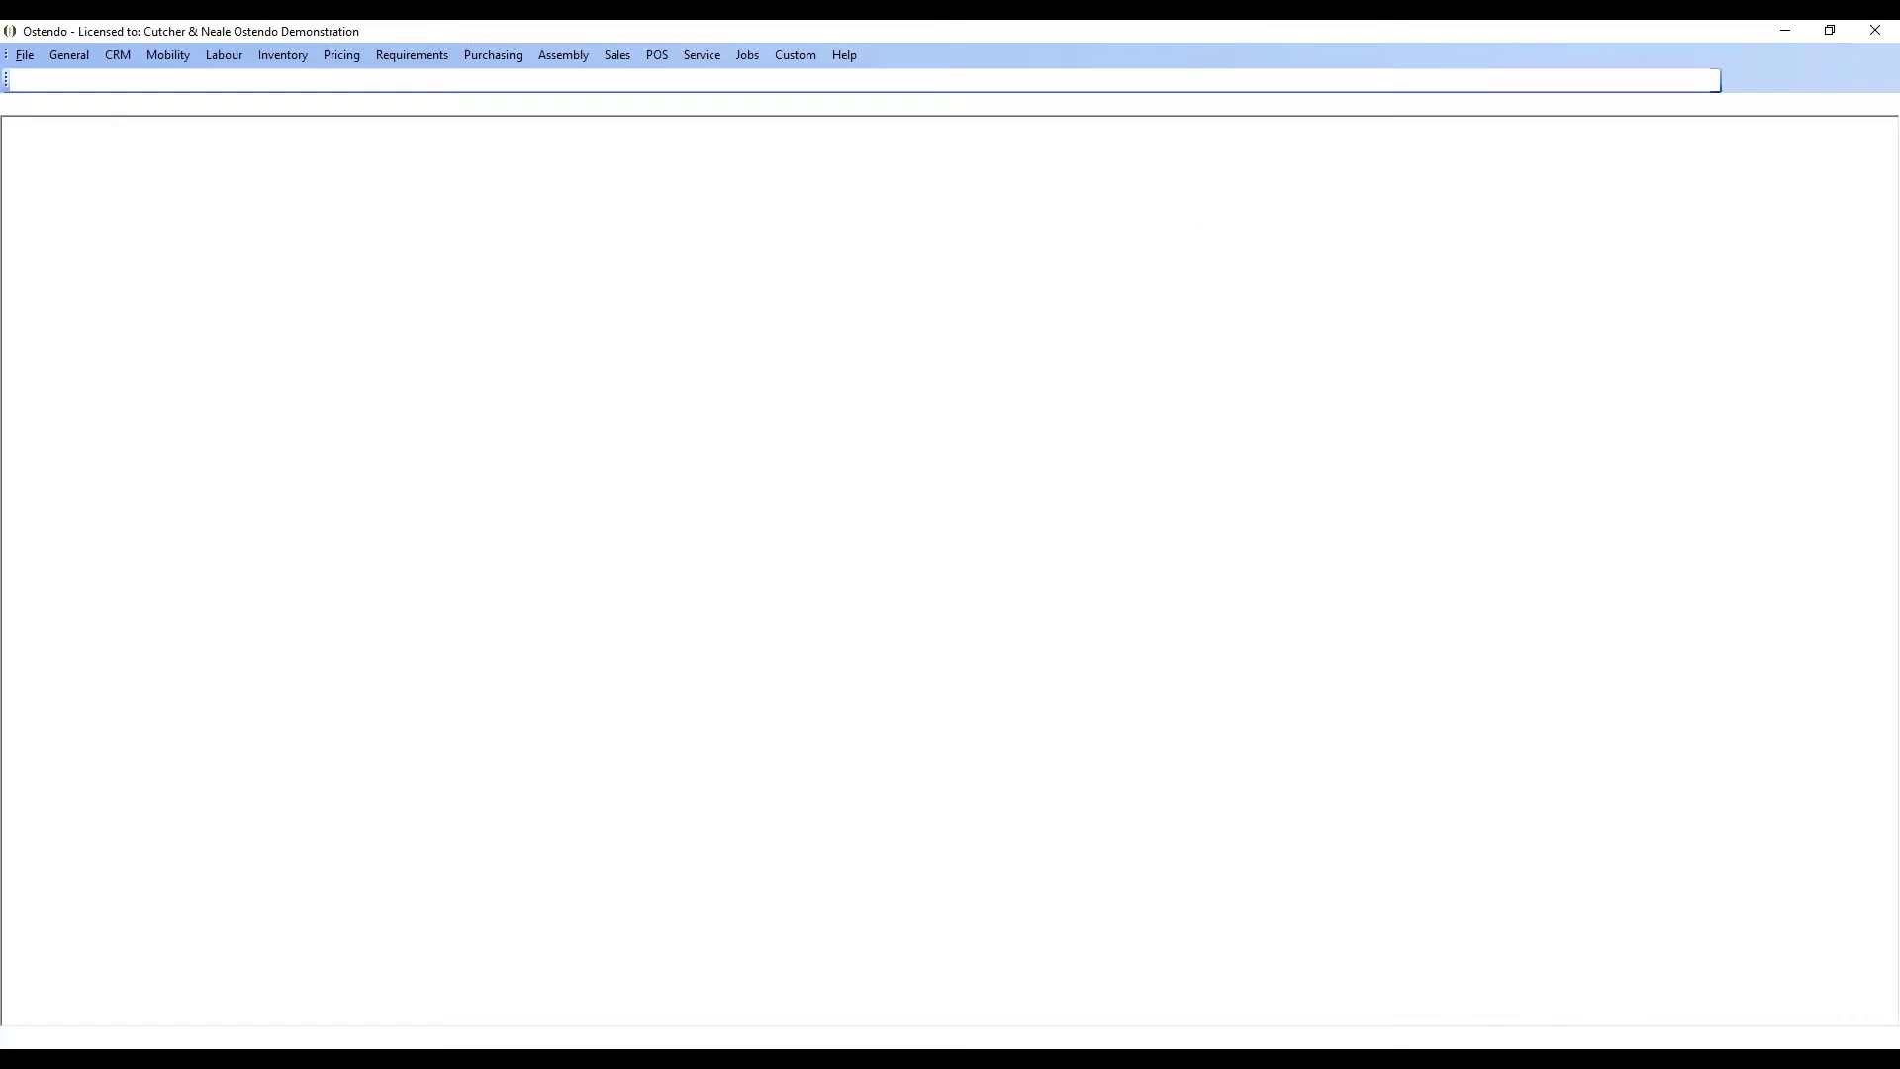
Step: Switch to Ostendo on the desktop and check the customer asset readings of AC-8026(CA-134456) in the Service area
{"action": "left_click", "coordinate": [374, 1046]}
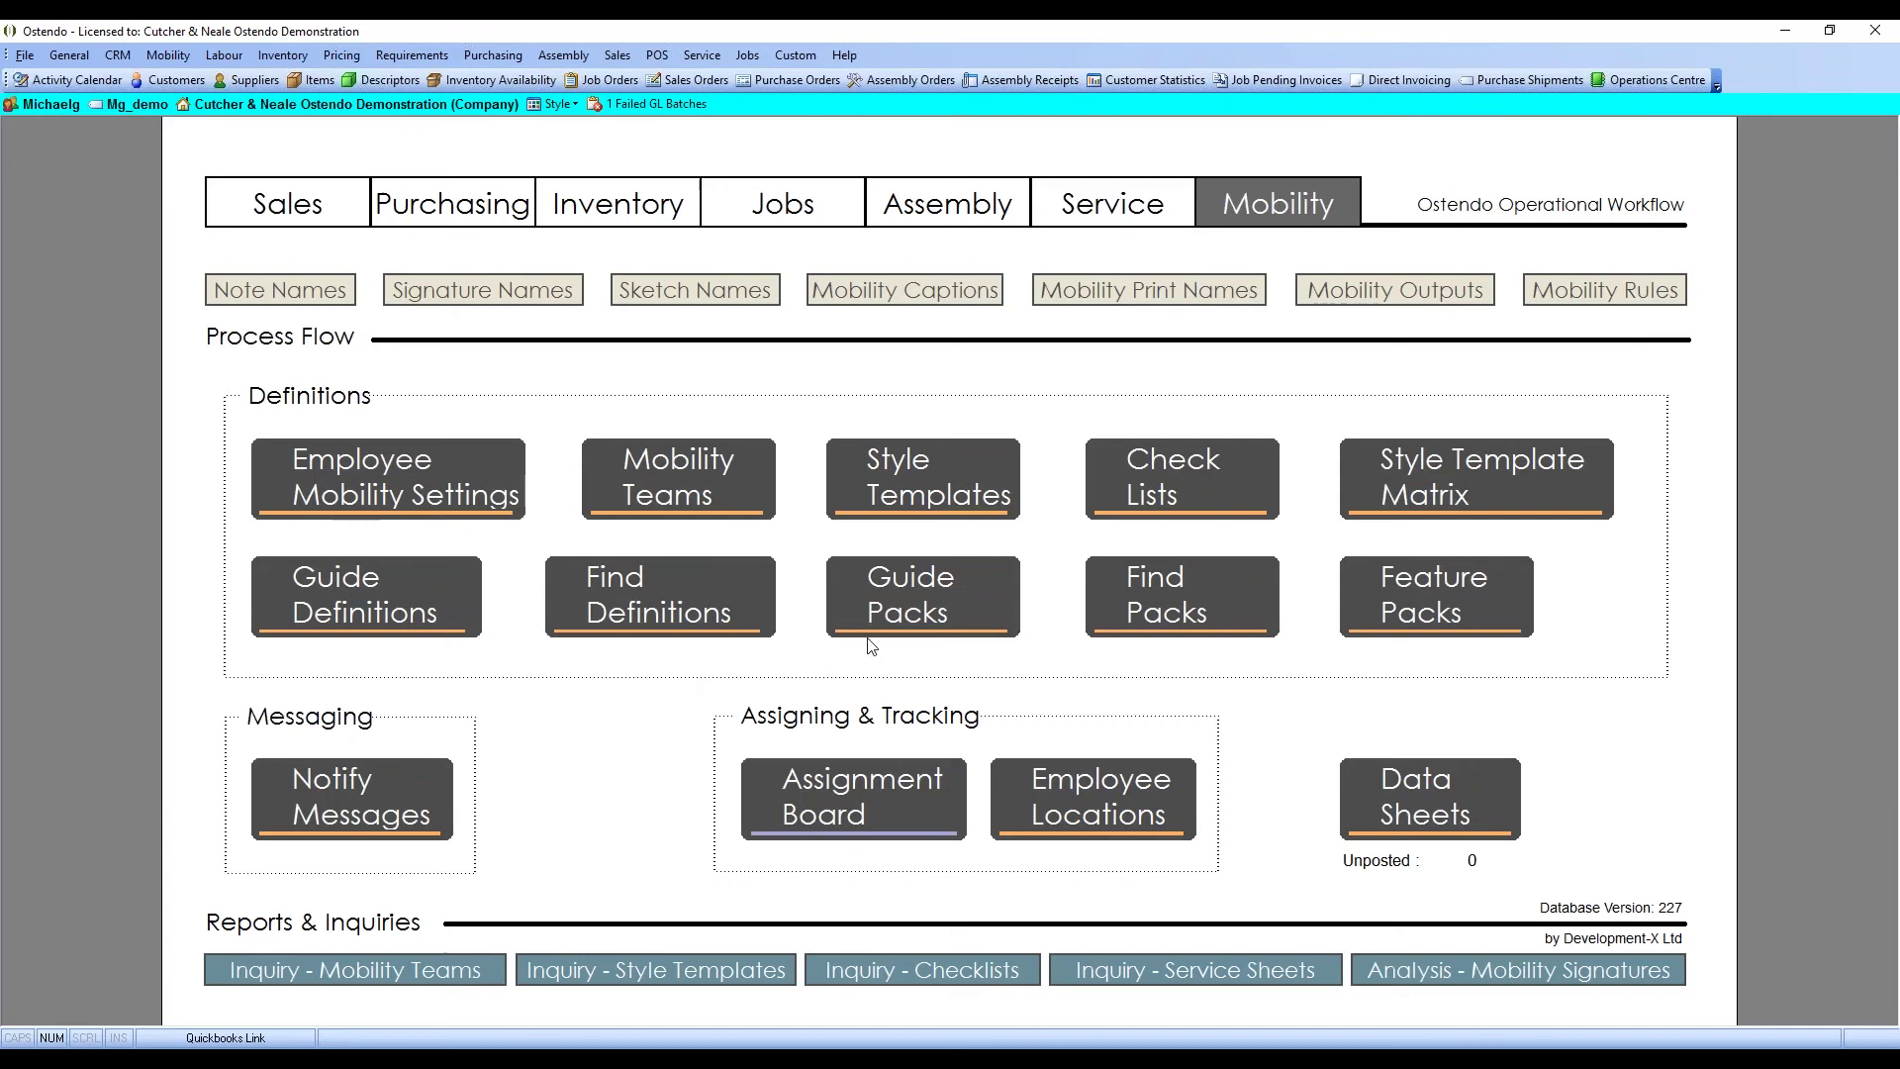
{"action": "left_click", "coordinate": [1104, 208]}
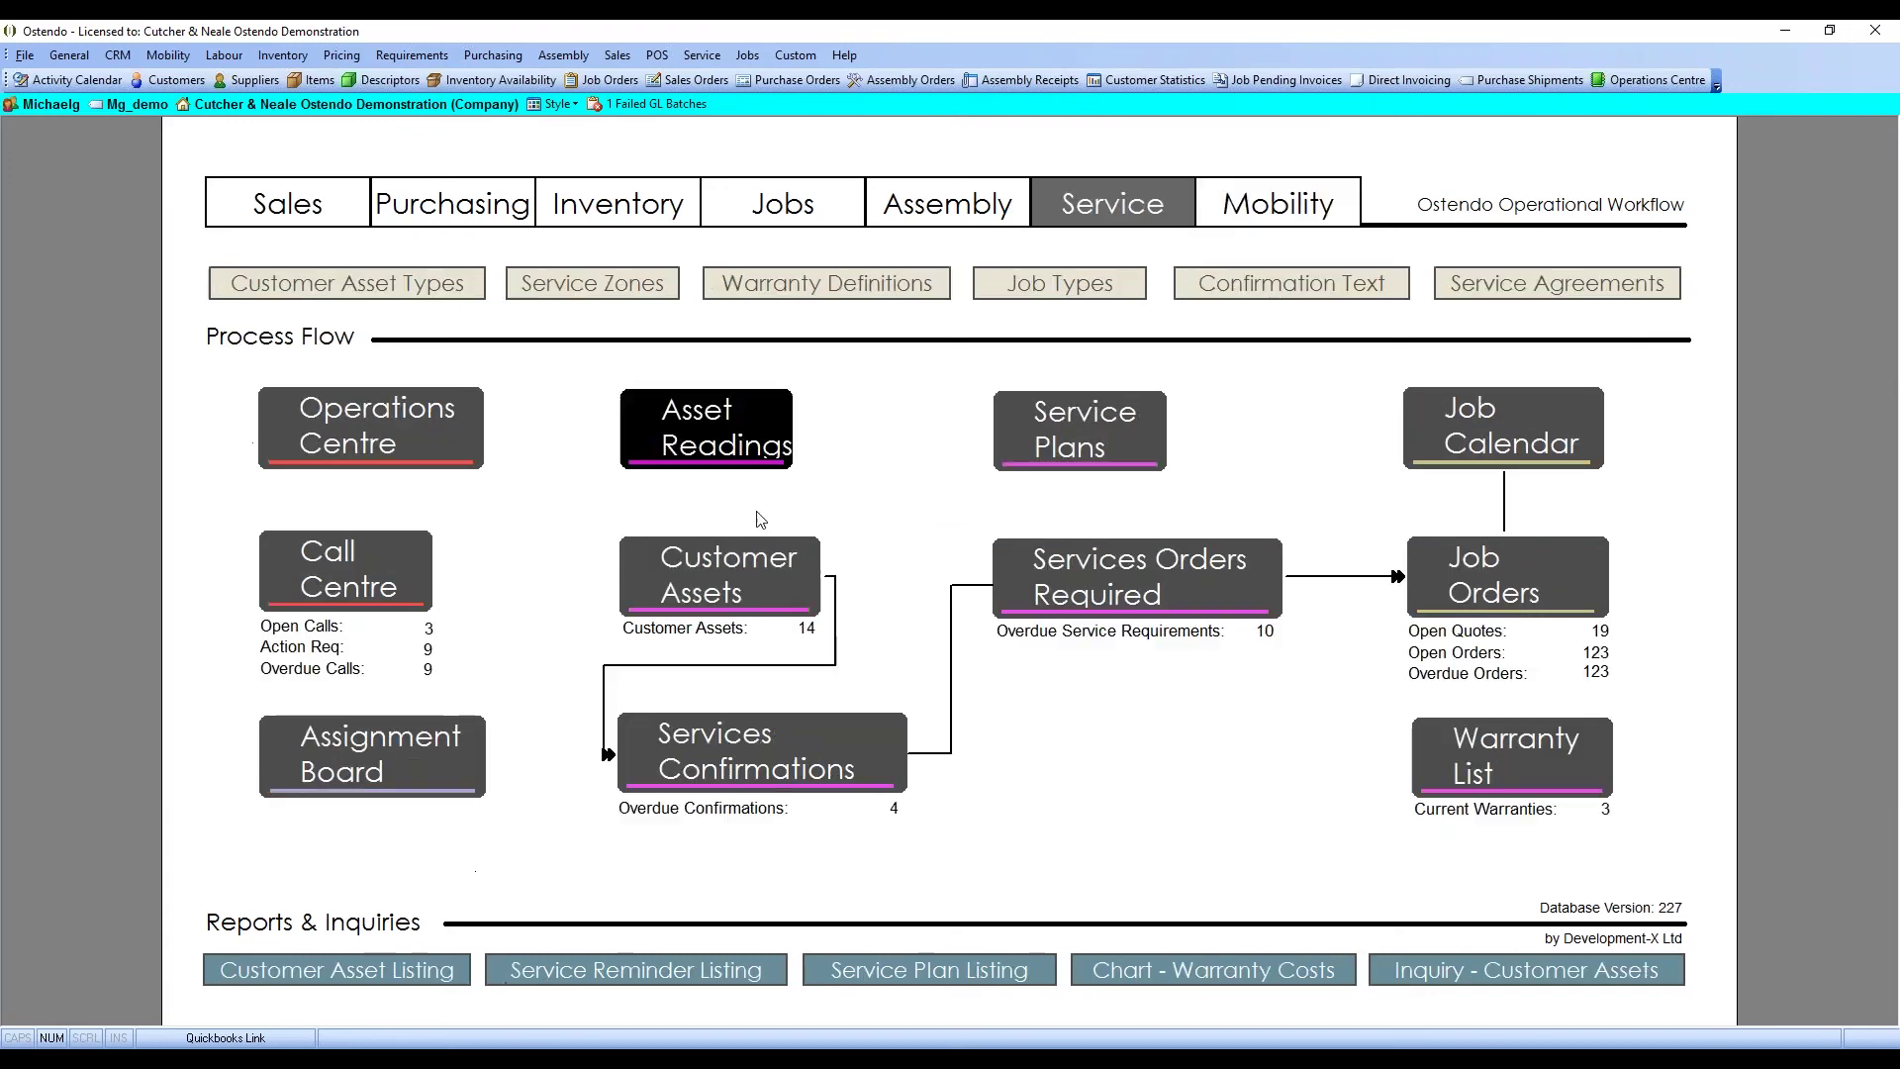
{"action": "left_click", "coordinate": [729, 594]}
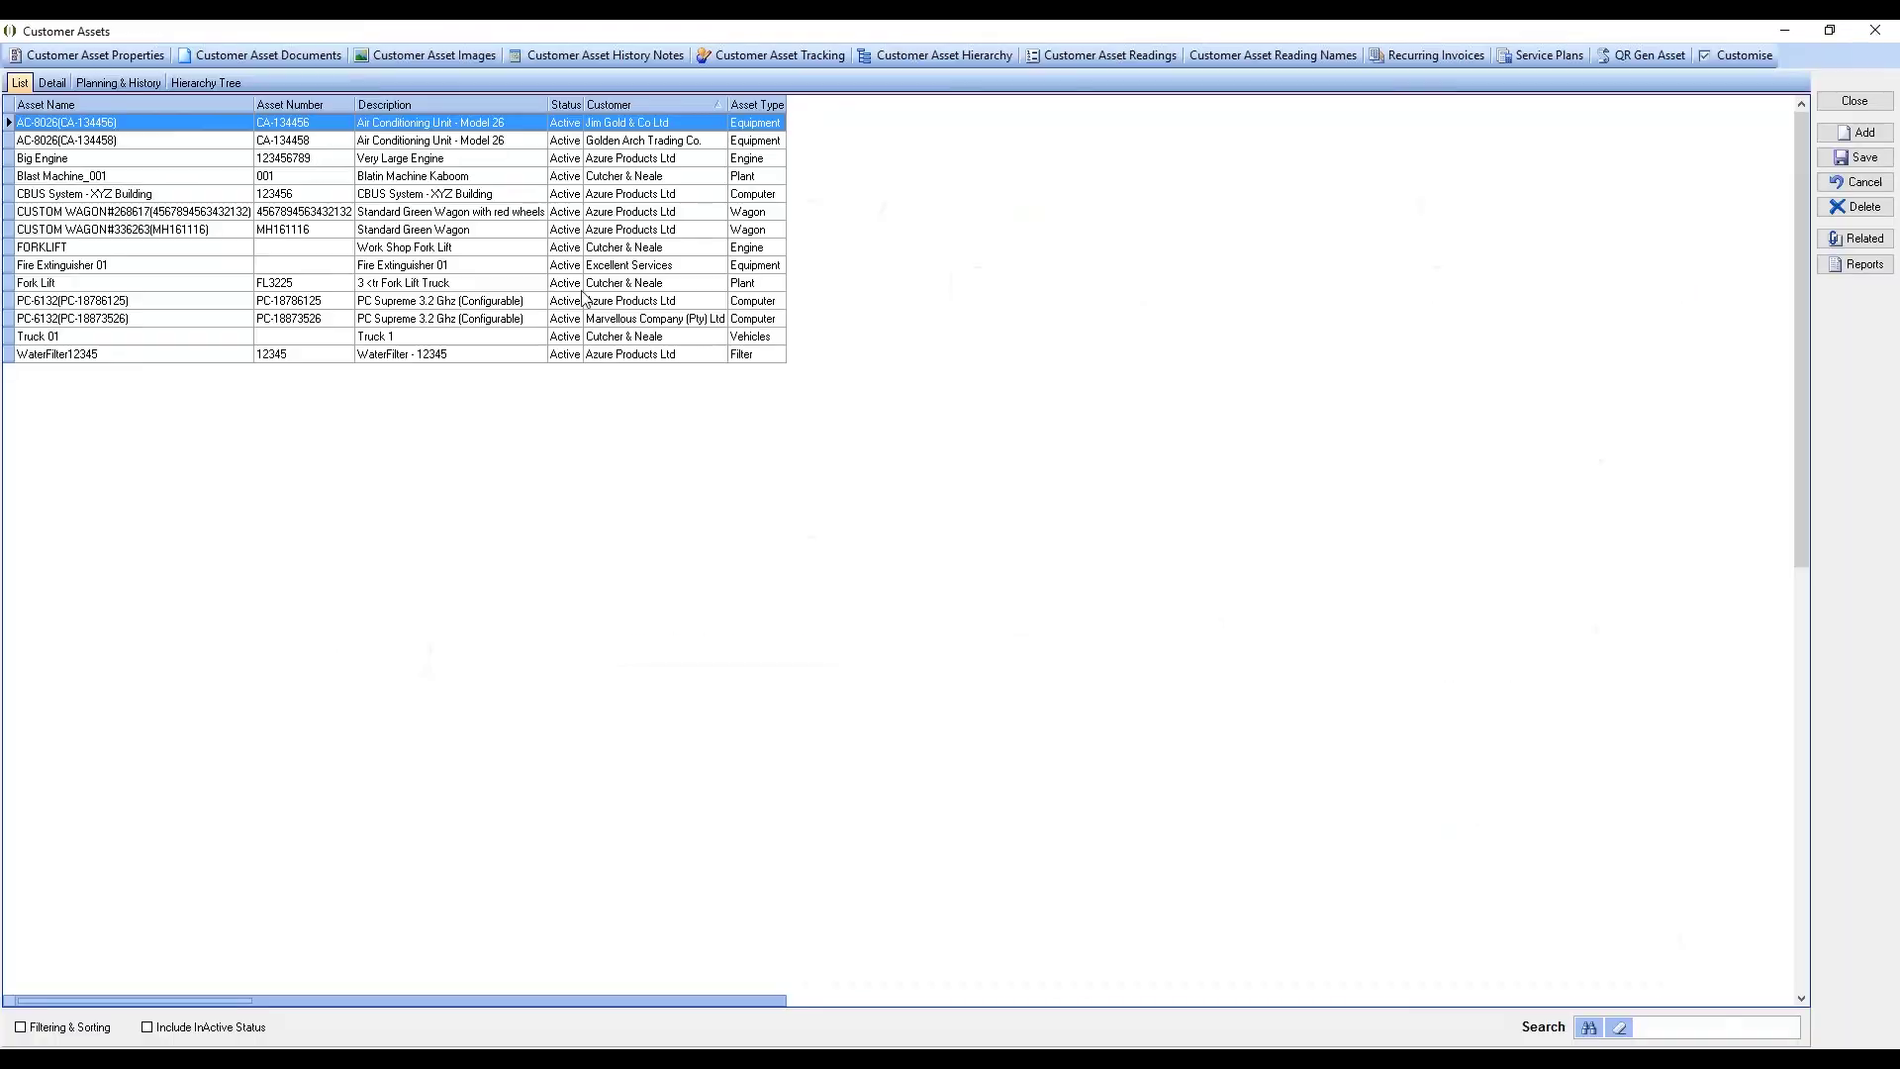
{"action": "double_click", "coordinate": [218, 129]}
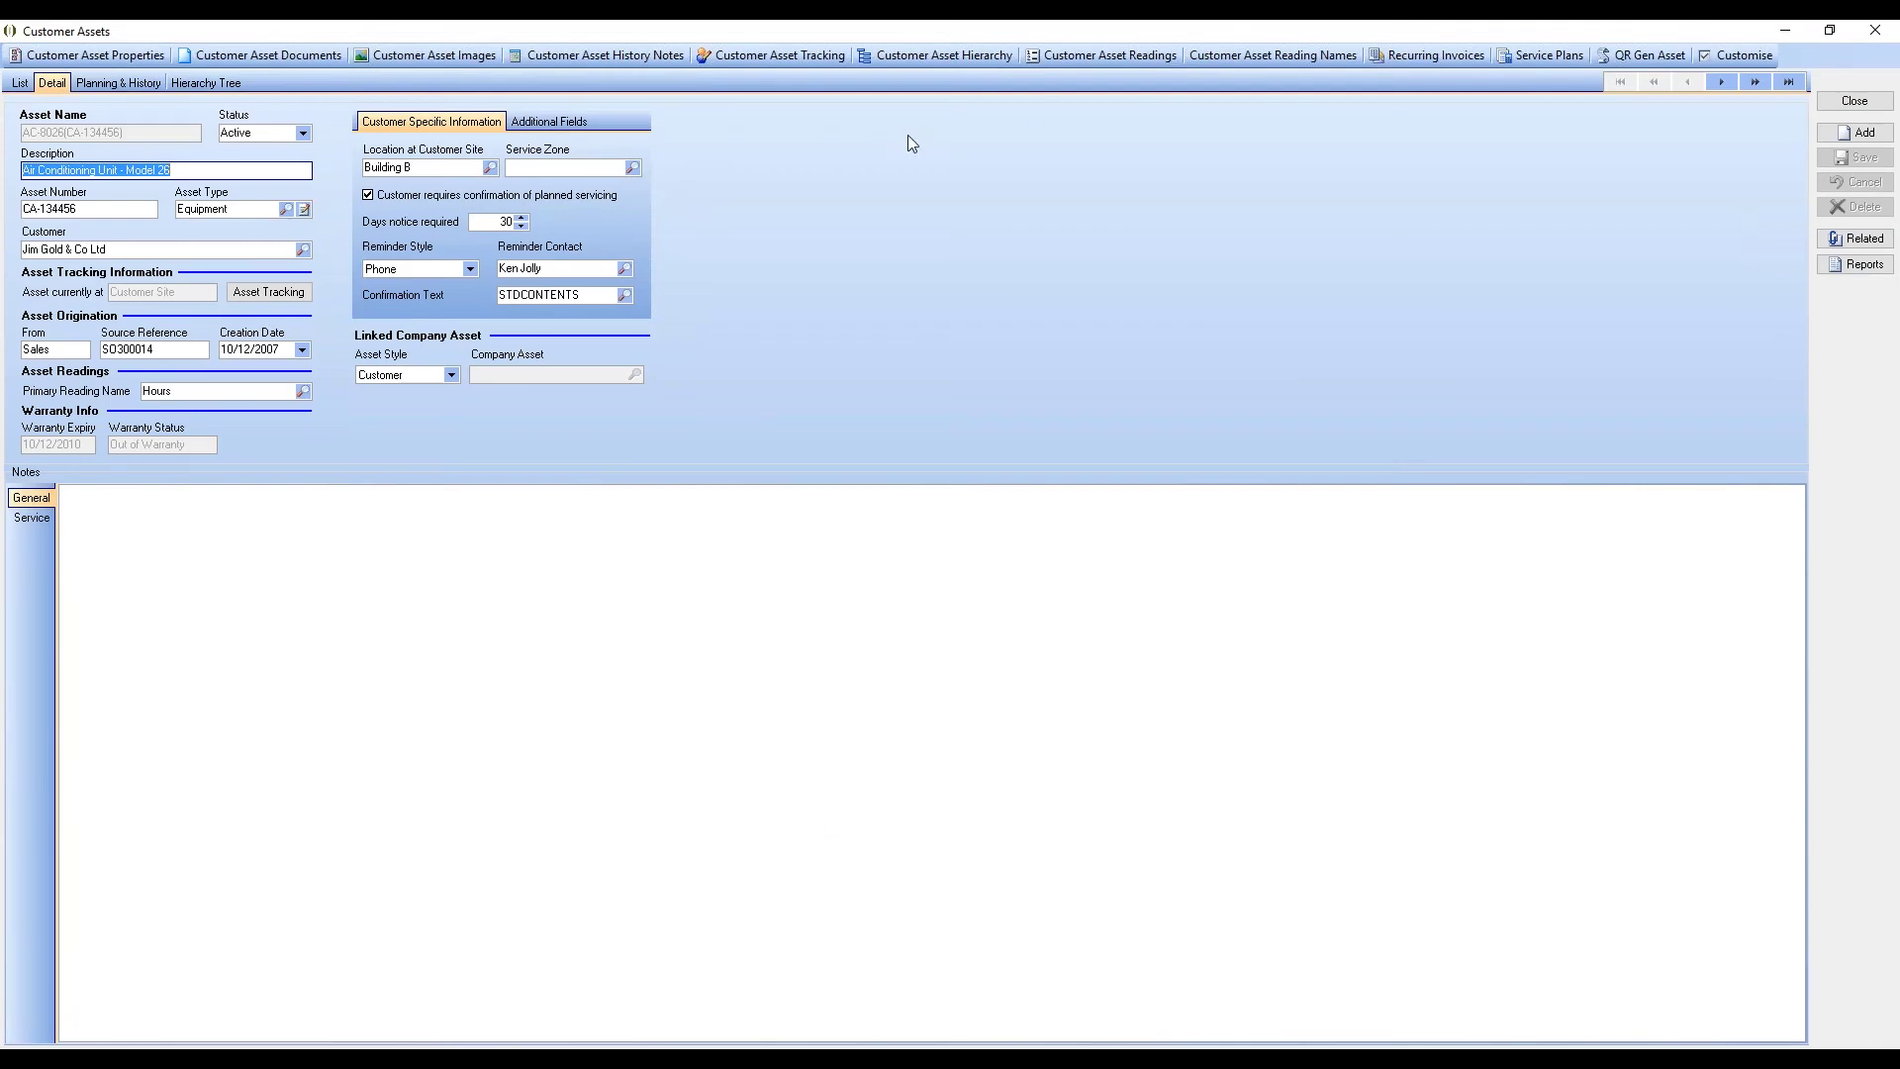
{"action": "left_click", "coordinate": [1088, 55]}
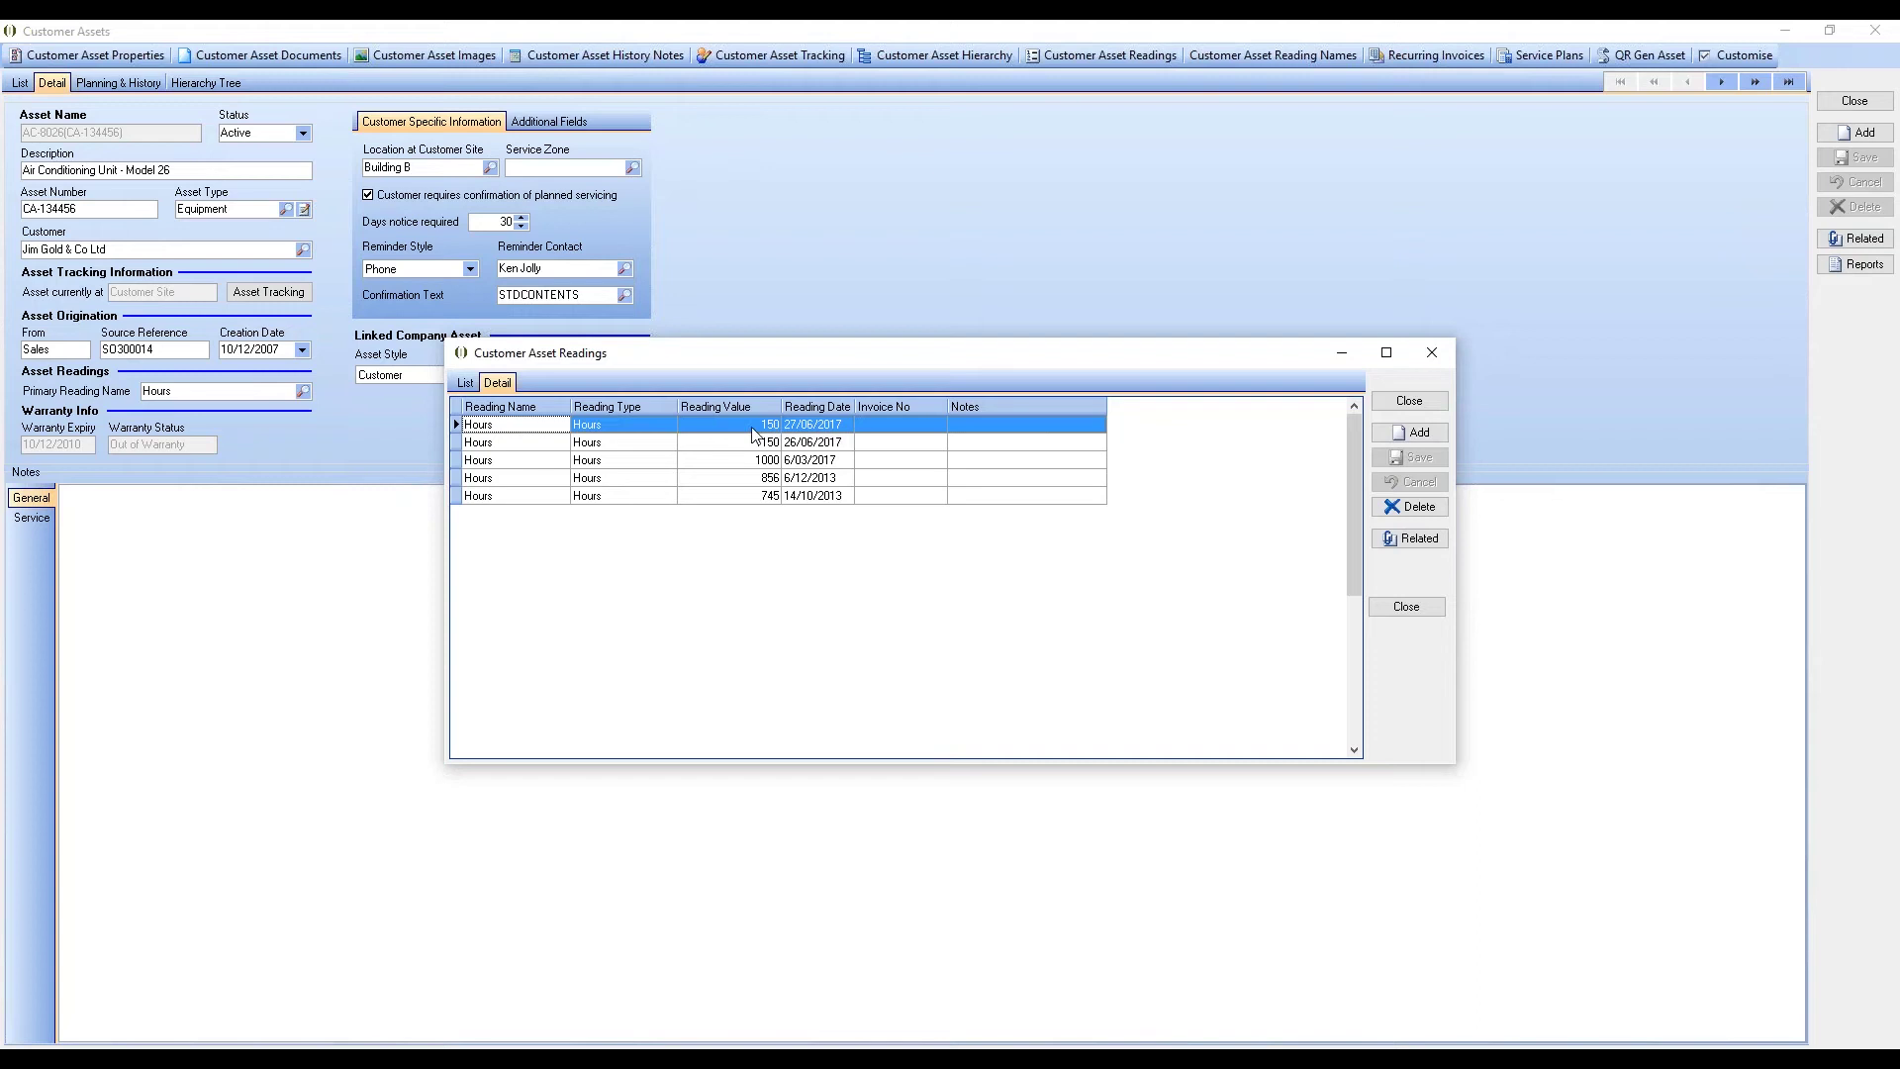
{"action": "left_click", "coordinate": [1409, 400]}
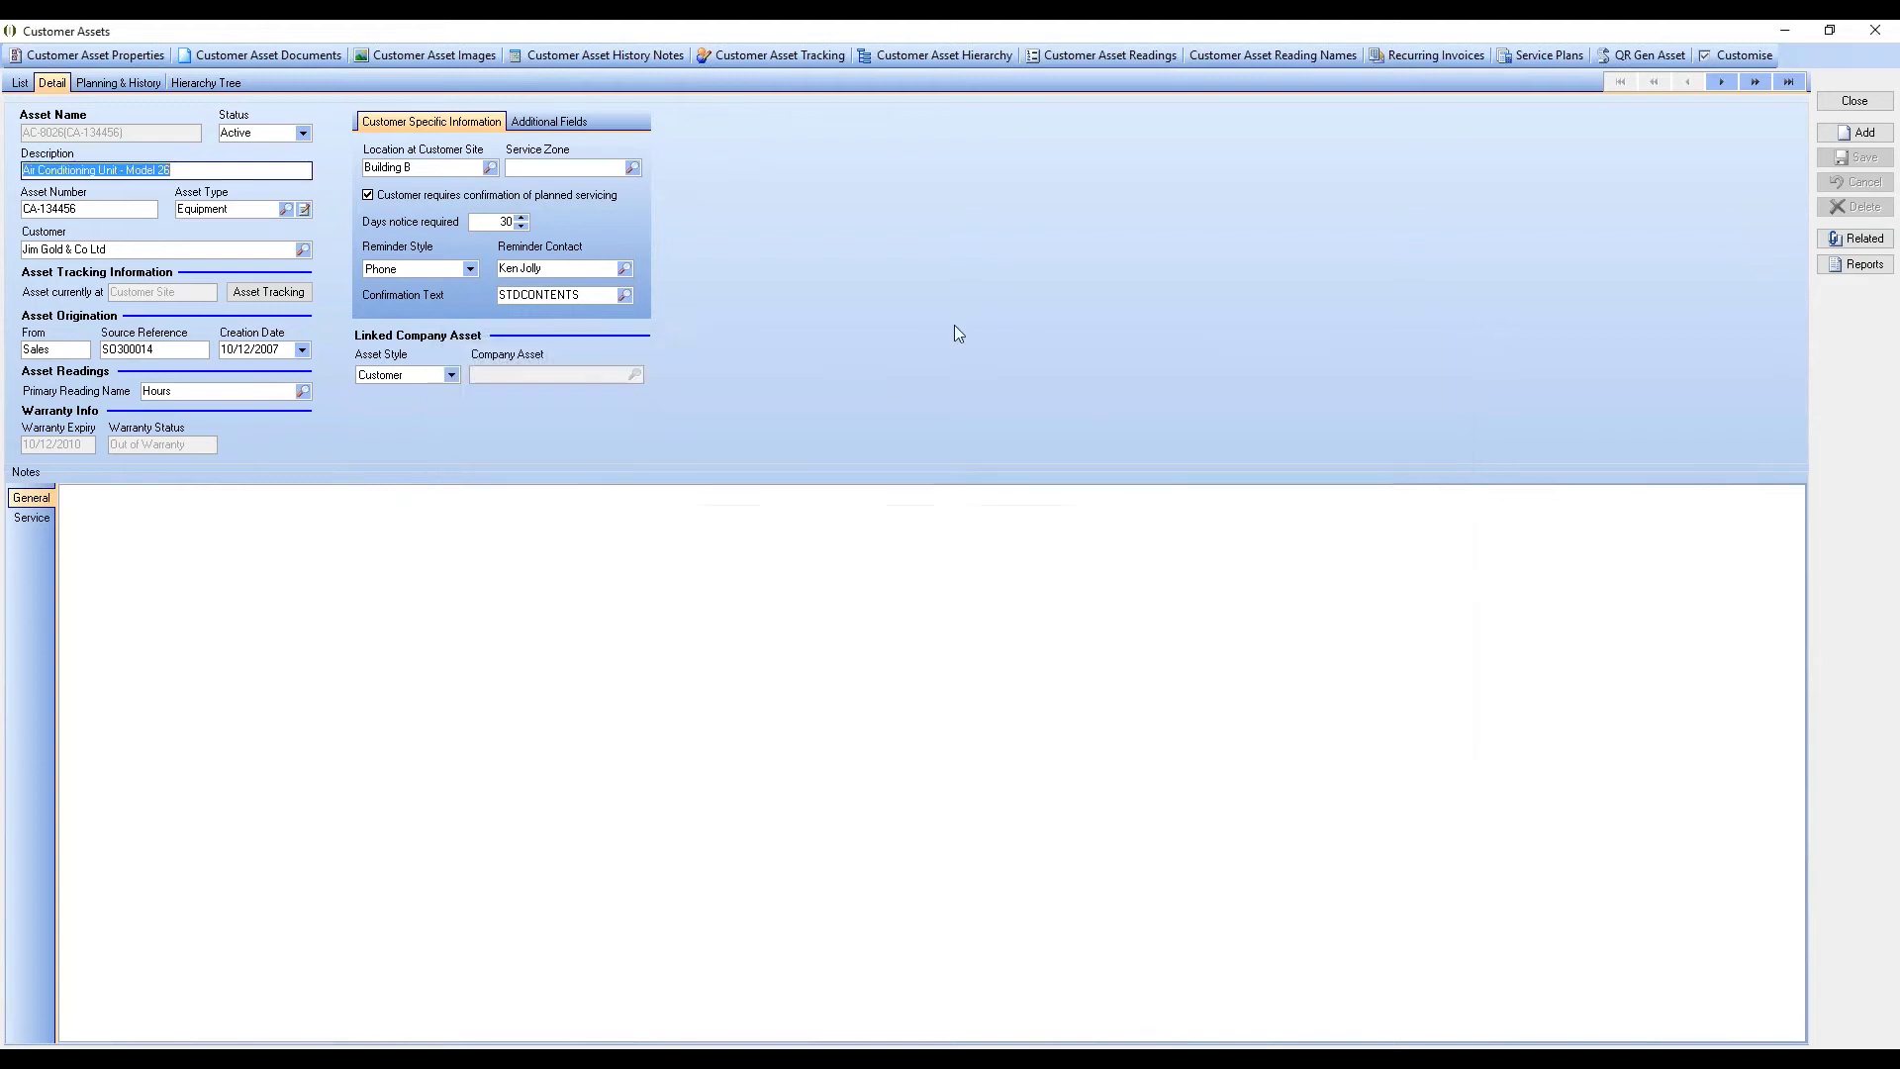
Step: Compare the asset's recurring and predictive servicing with its planned servicing, and close the customer asset record
{"action": "left_click", "coordinate": [117, 84]}
{"action": "left_click", "coordinate": [236, 357]}
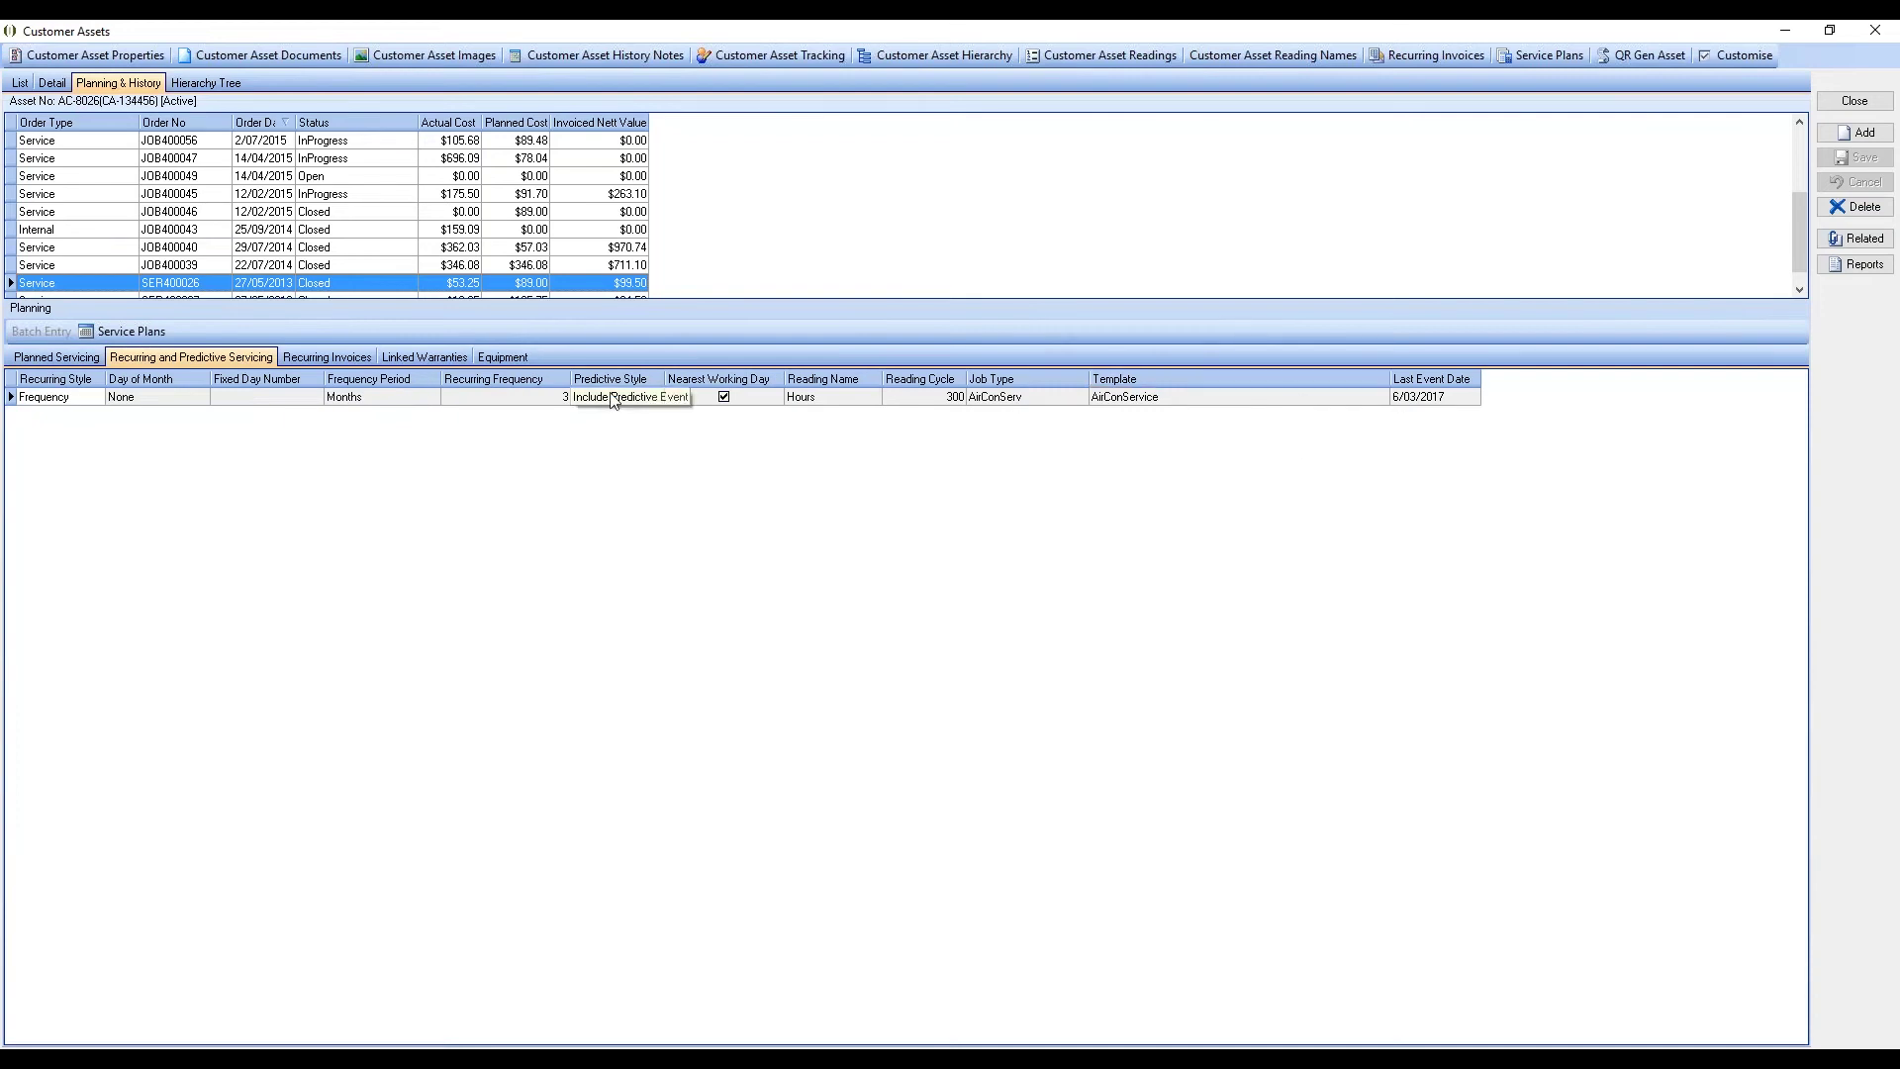
{"action": "left_click", "coordinate": [70, 358]}
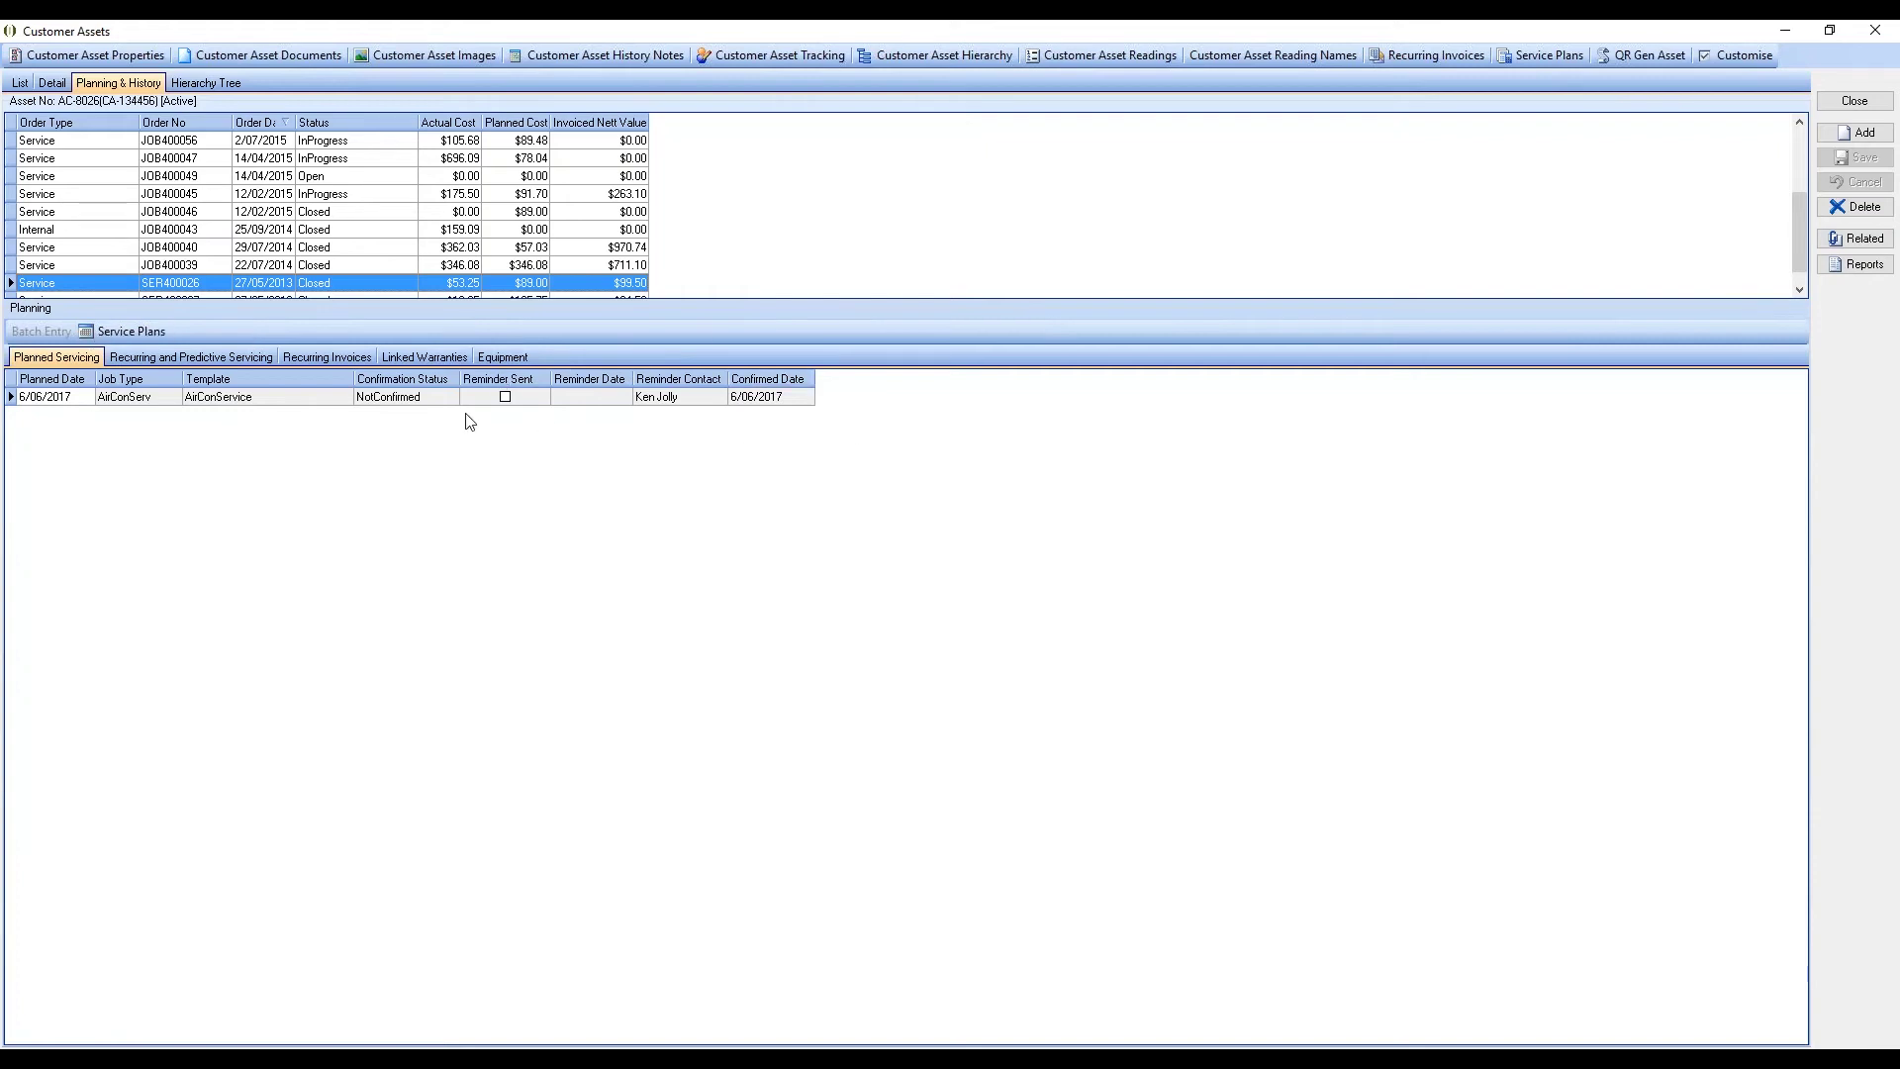
{"action": "left_click", "coordinate": [153, 355]}
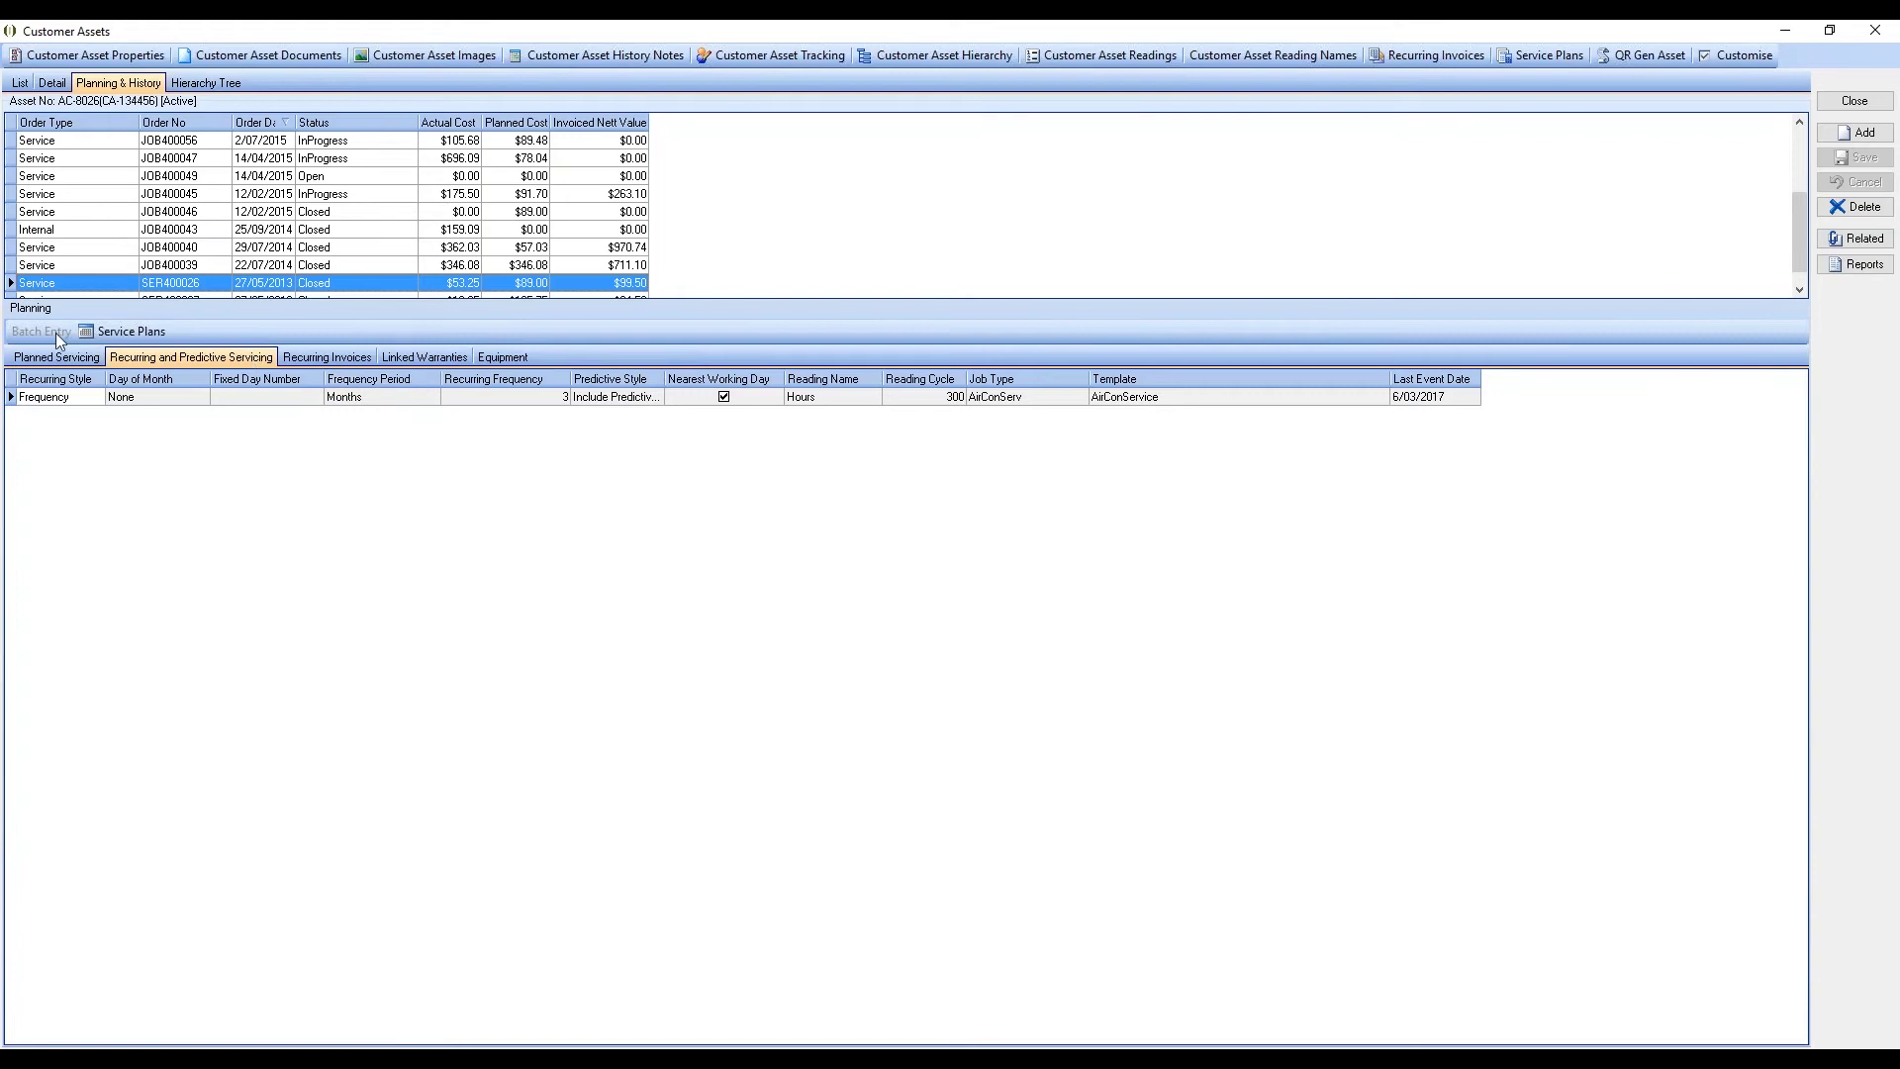
{"action": "left_click", "coordinate": [60, 358]}
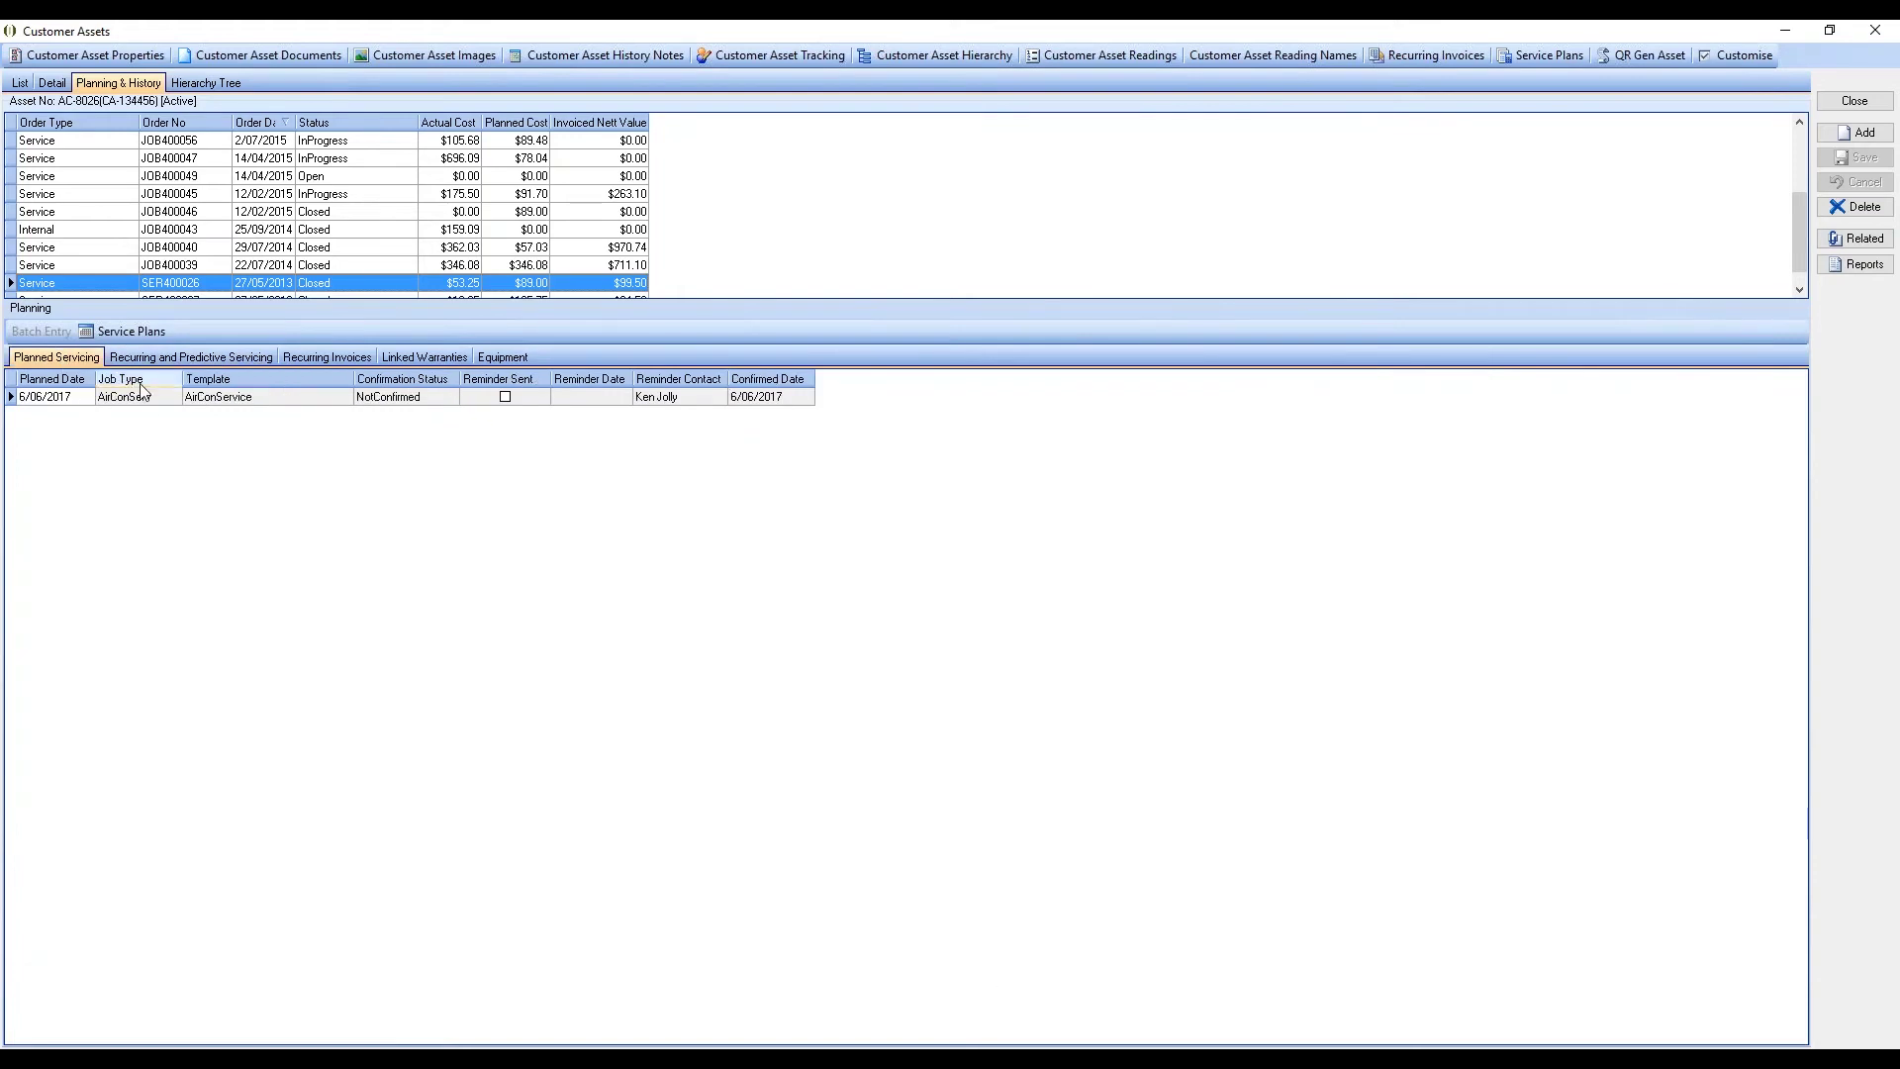
{"action": "left_click", "coordinate": [1854, 100]}
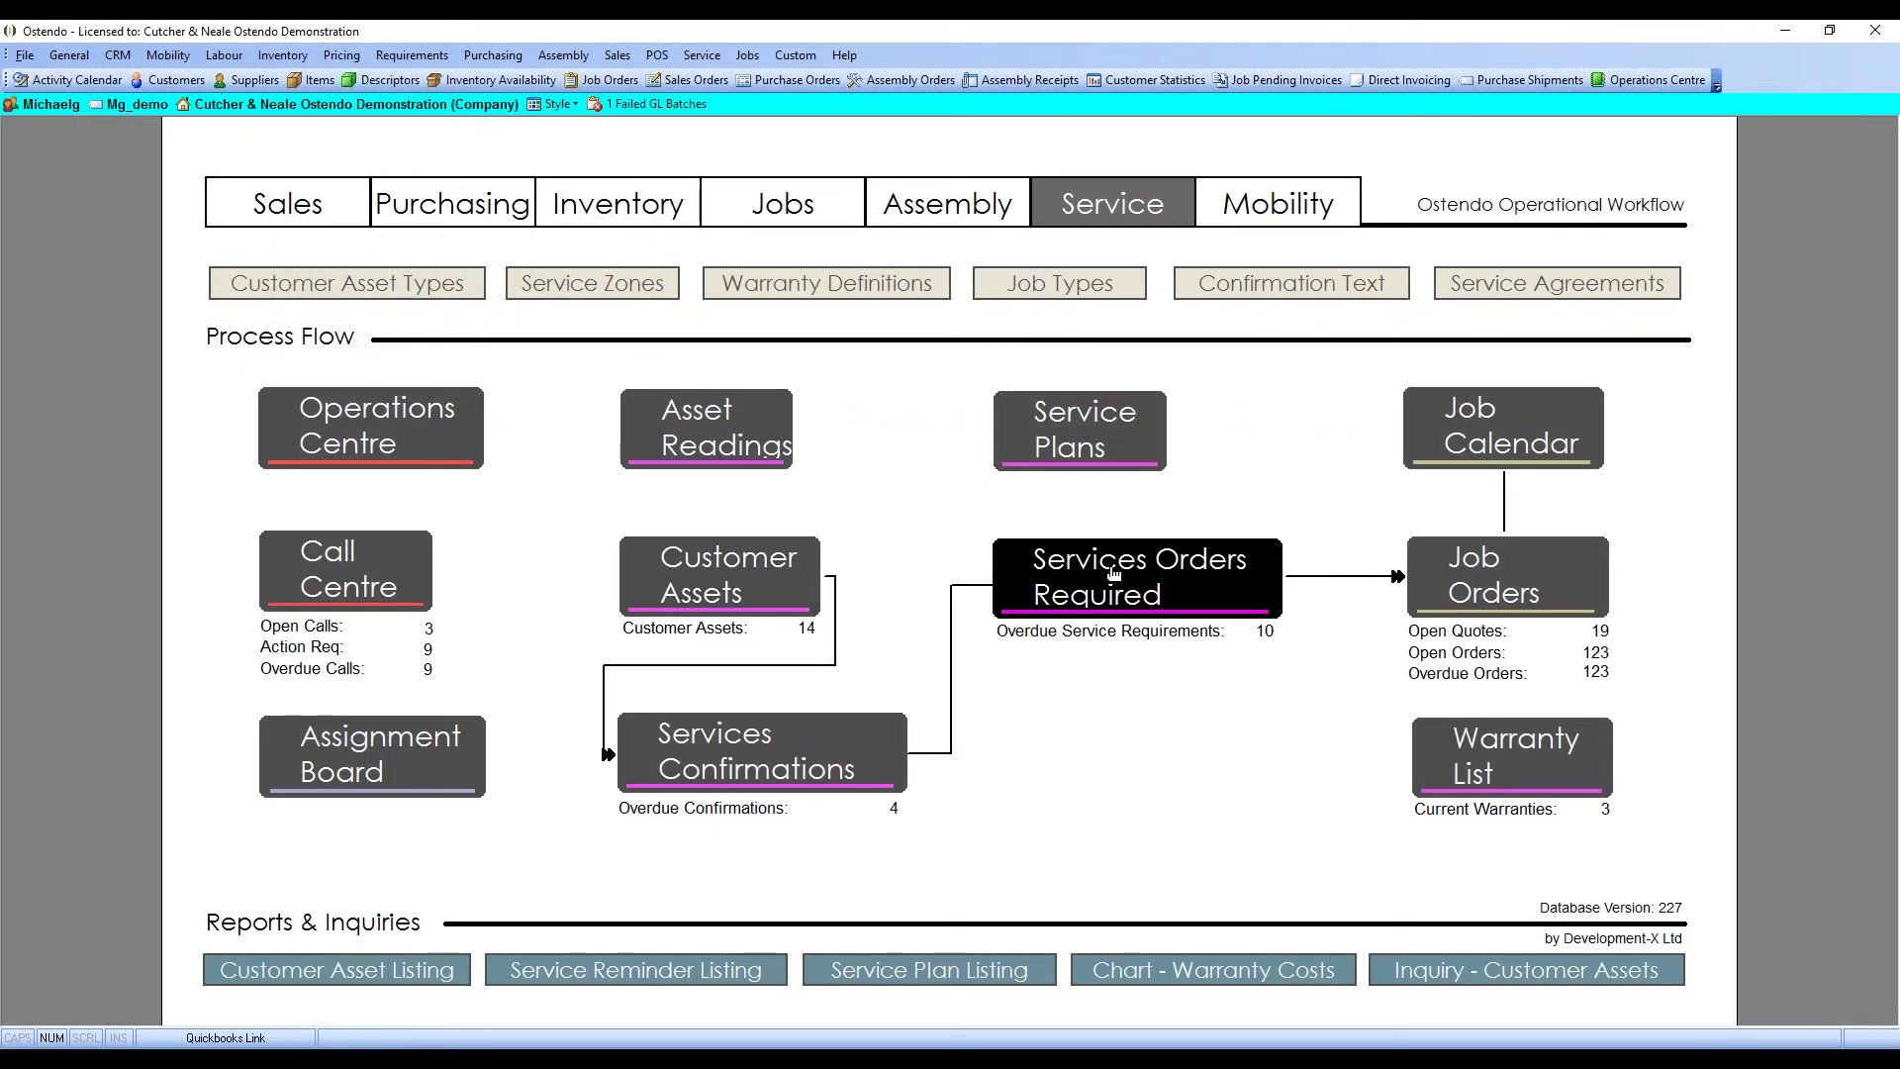
Step: Generate a job order for the required Jim Gold & Co Ltd air conditioning service dated 6/06/2017
{"action": "left_click", "coordinate": [1113, 572]}
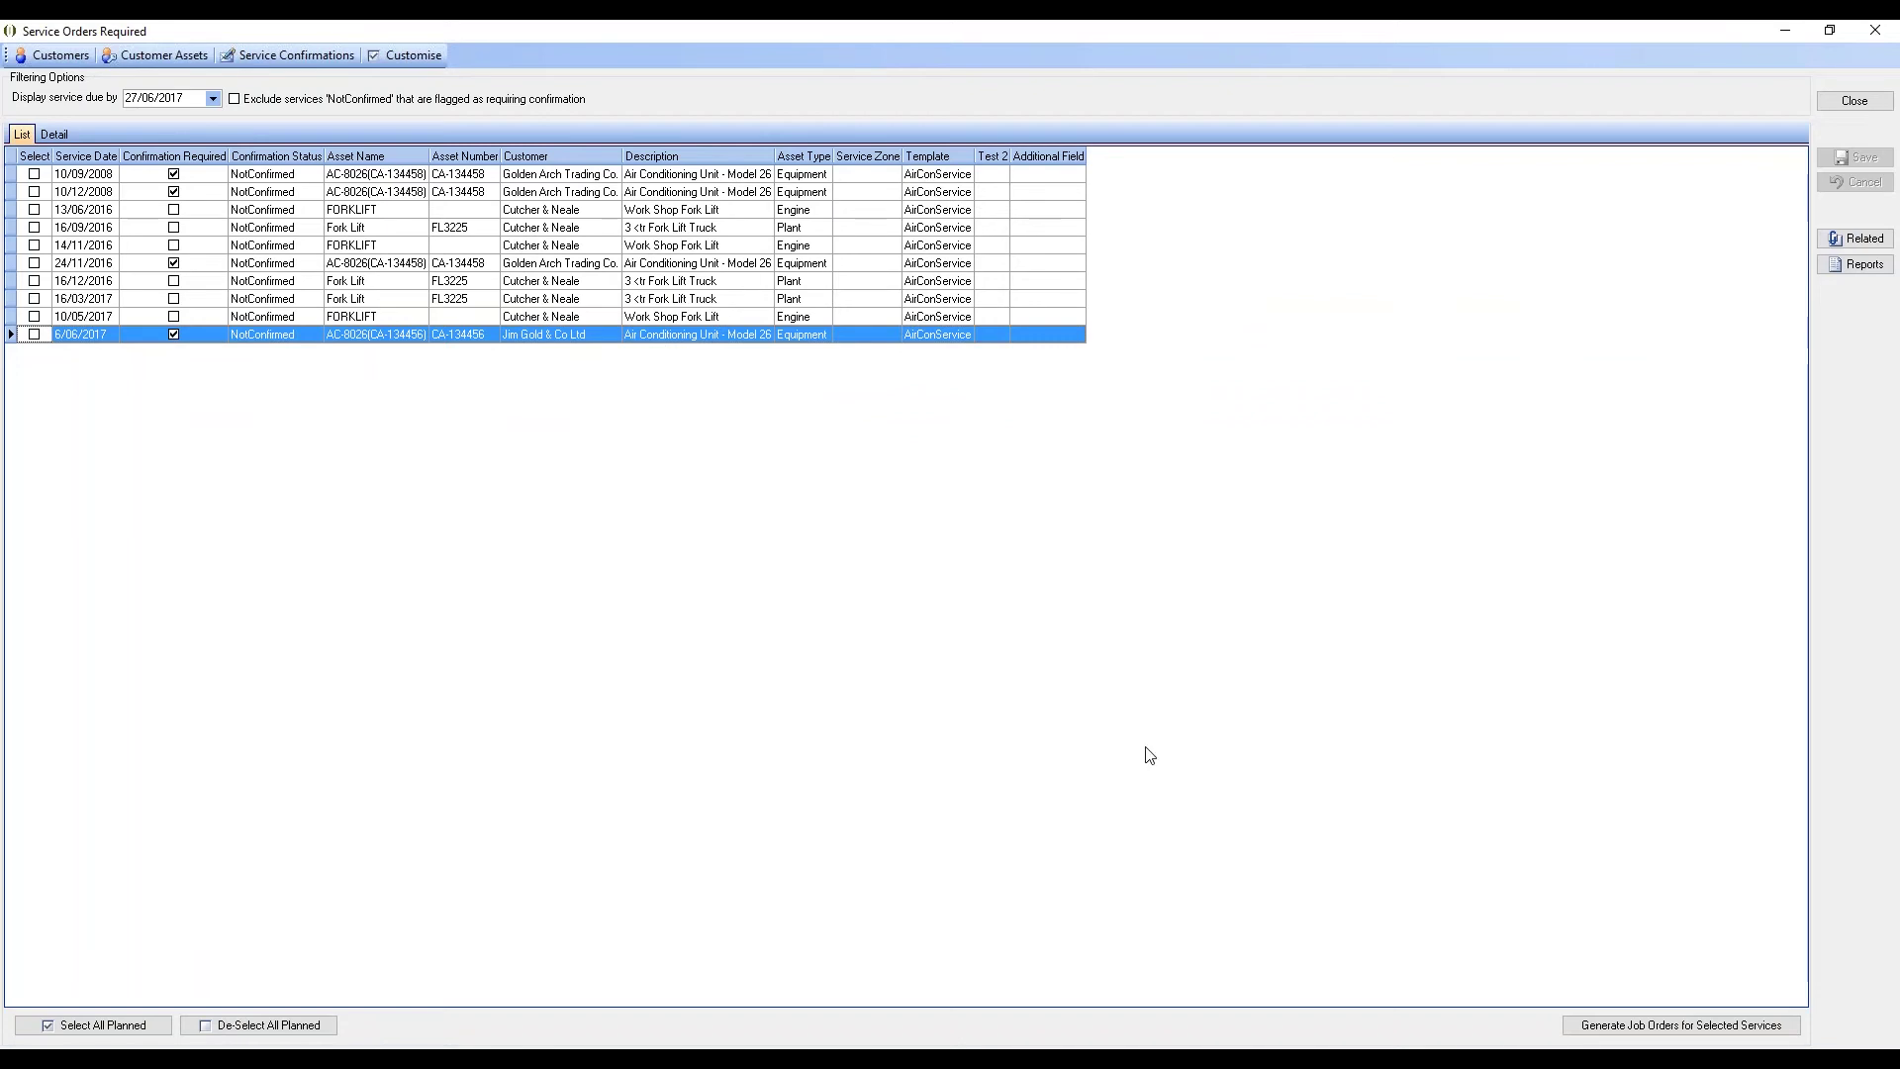
{"action": "left_click", "coordinate": [35, 335]}
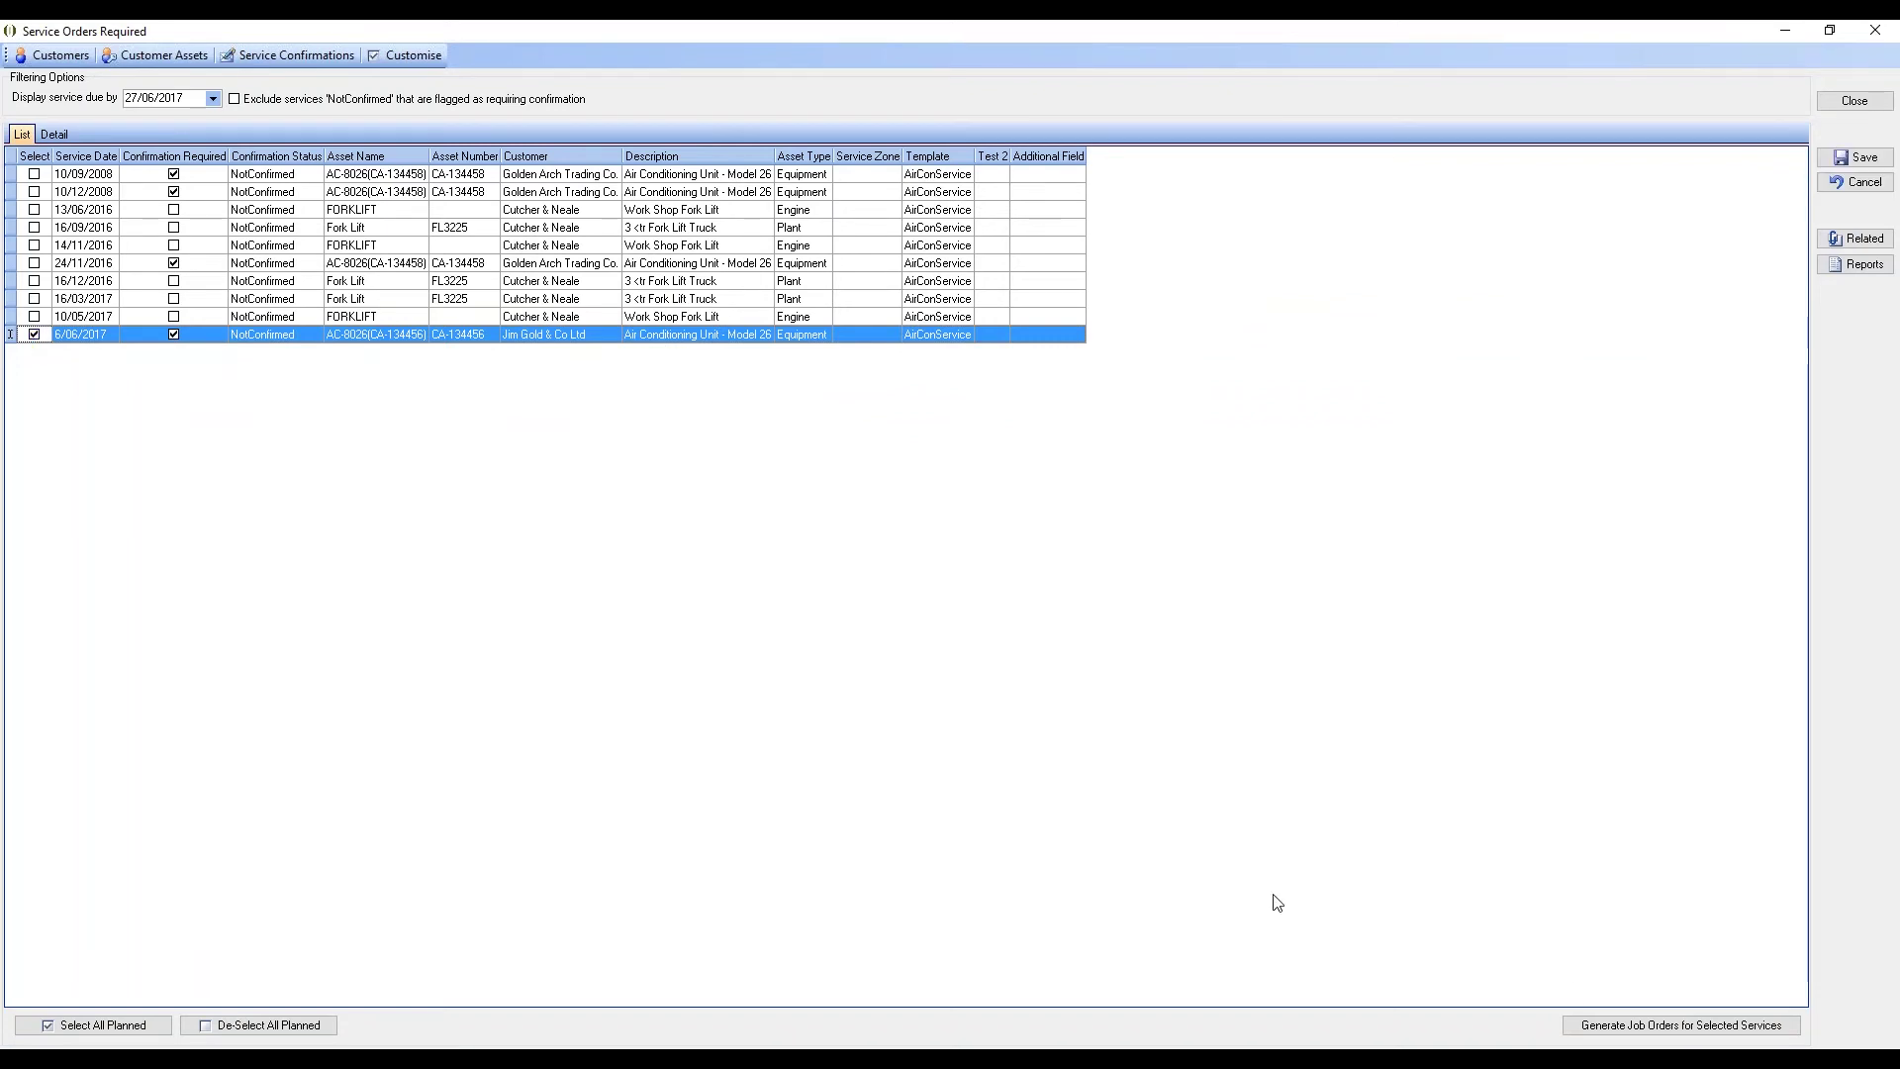
{"action": "left_click", "coordinate": [1635, 1027]}
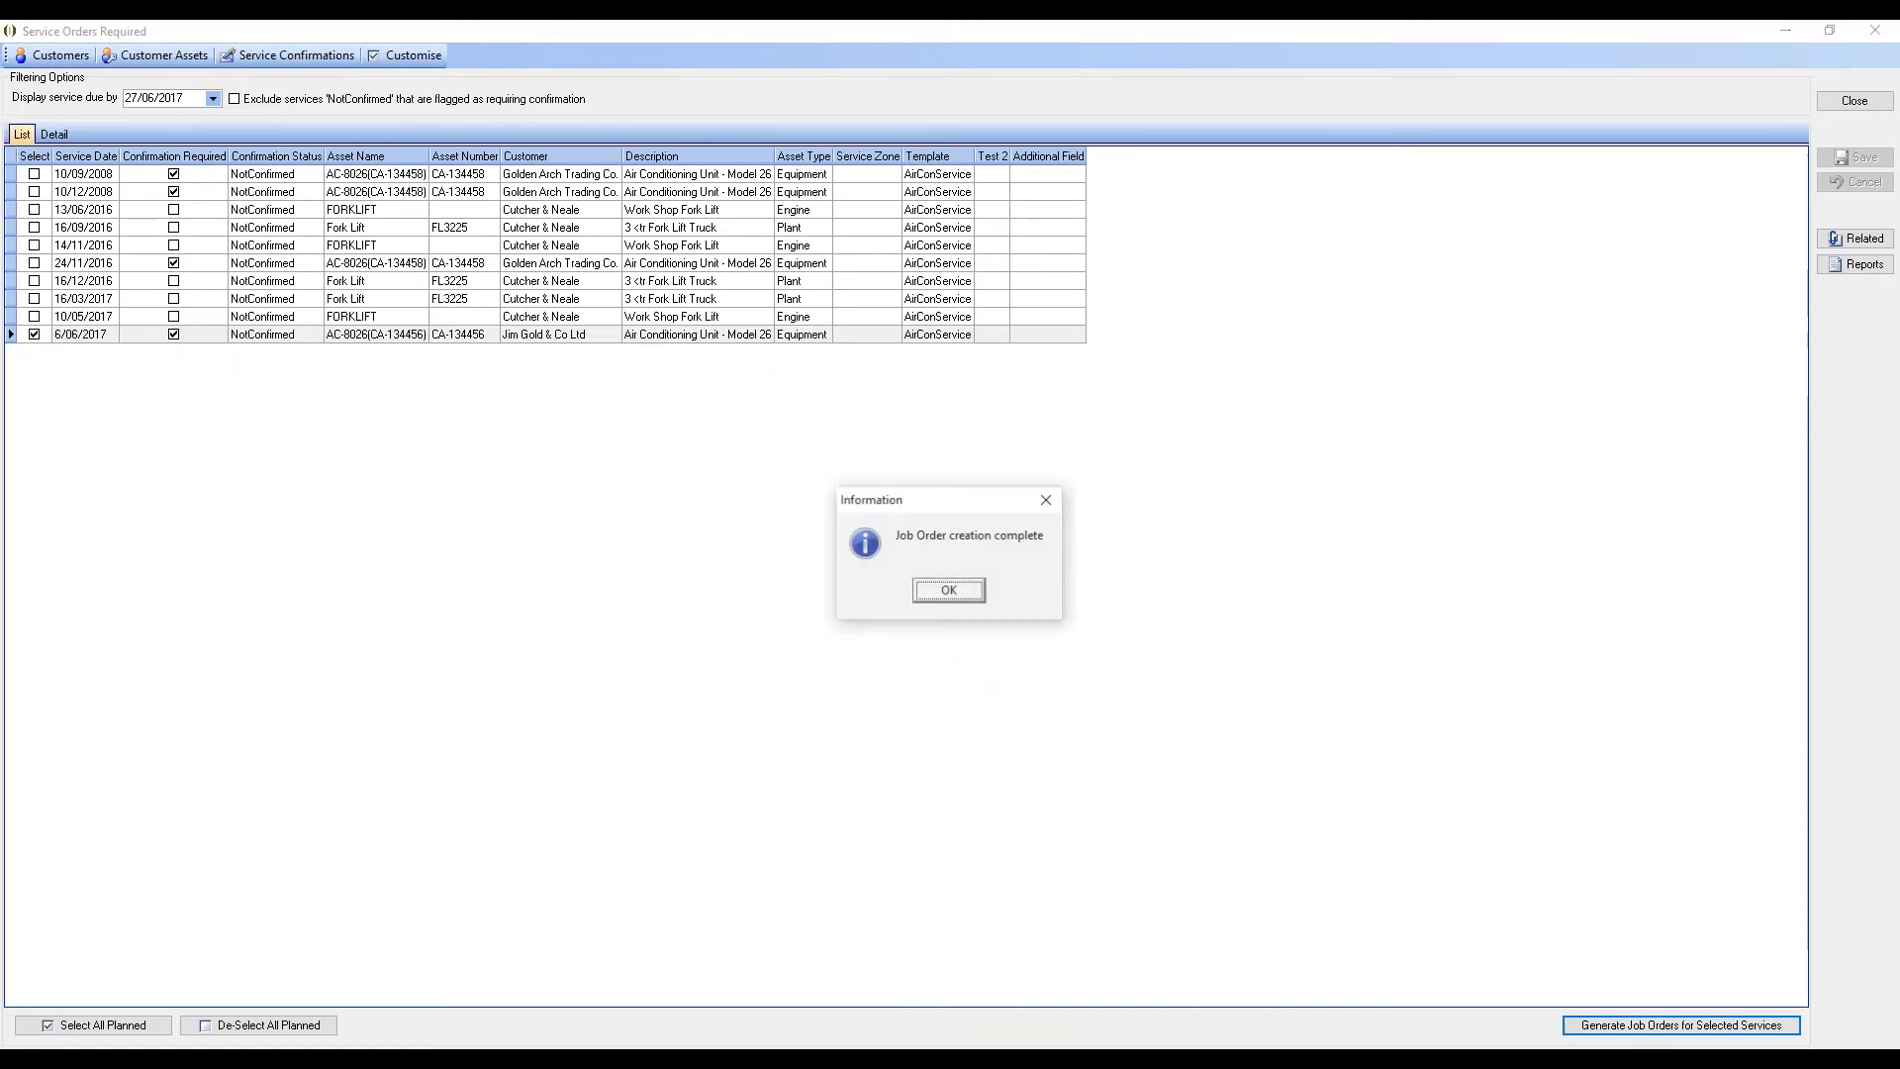
Step: Check the newly generated Jim Gold & Co Ltd service job in the Job Orders list and close the list
{"action": "left_click", "coordinate": [947, 592]}
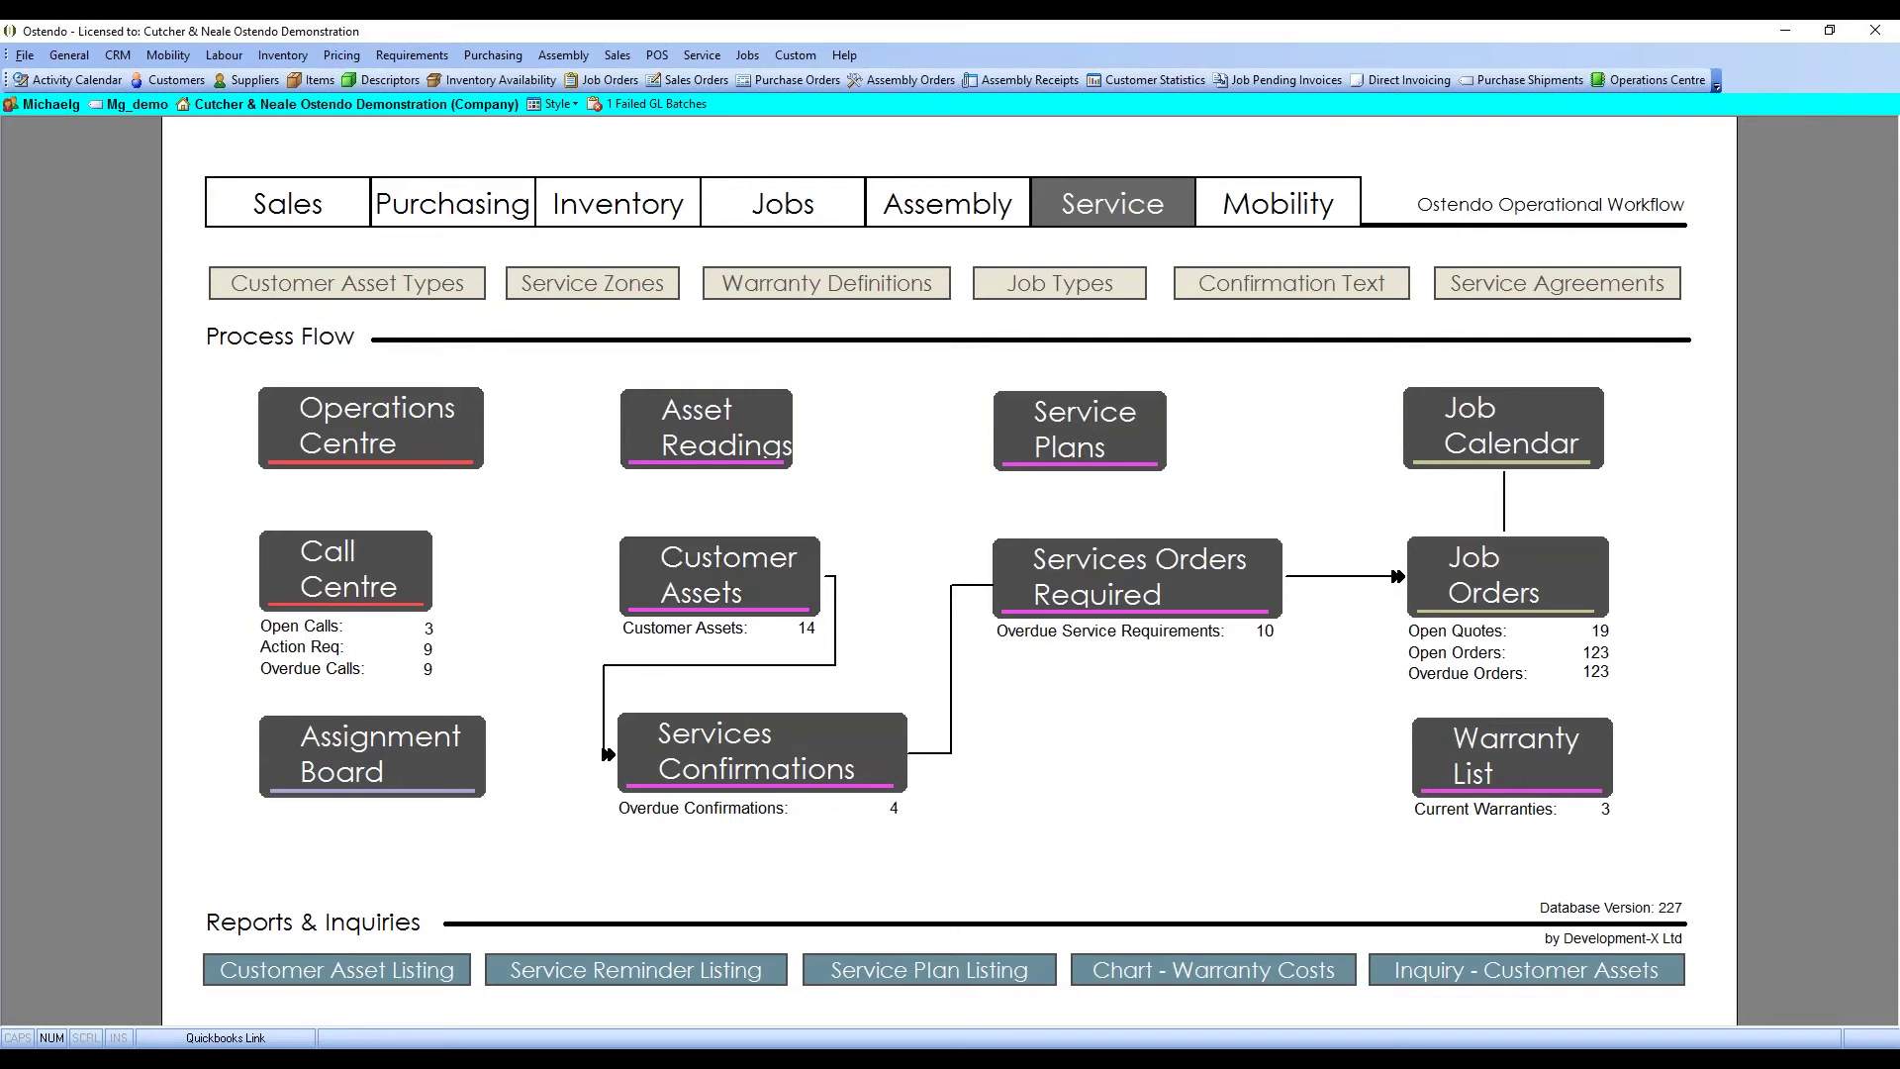
{"action": "left_click", "coordinate": [775, 212]}
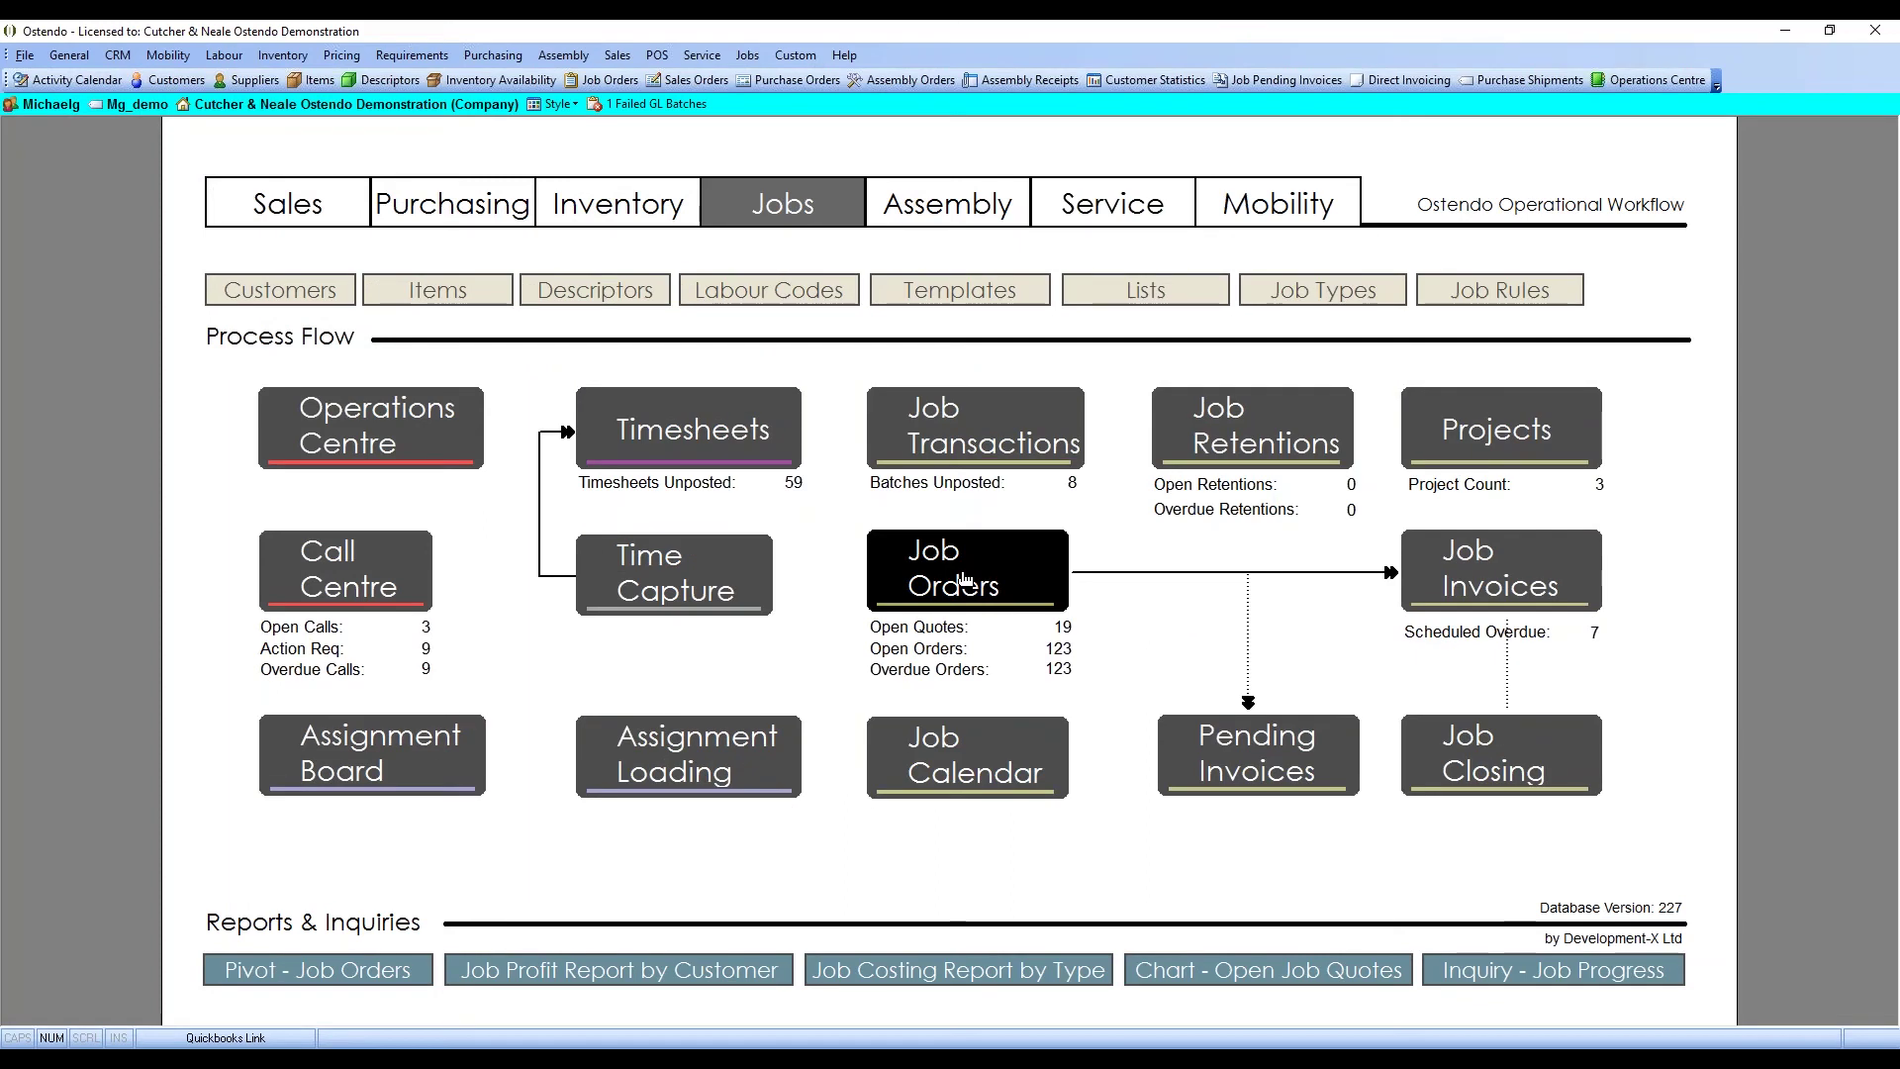
{"action": "left_click", "coordinate": [964, 579]}
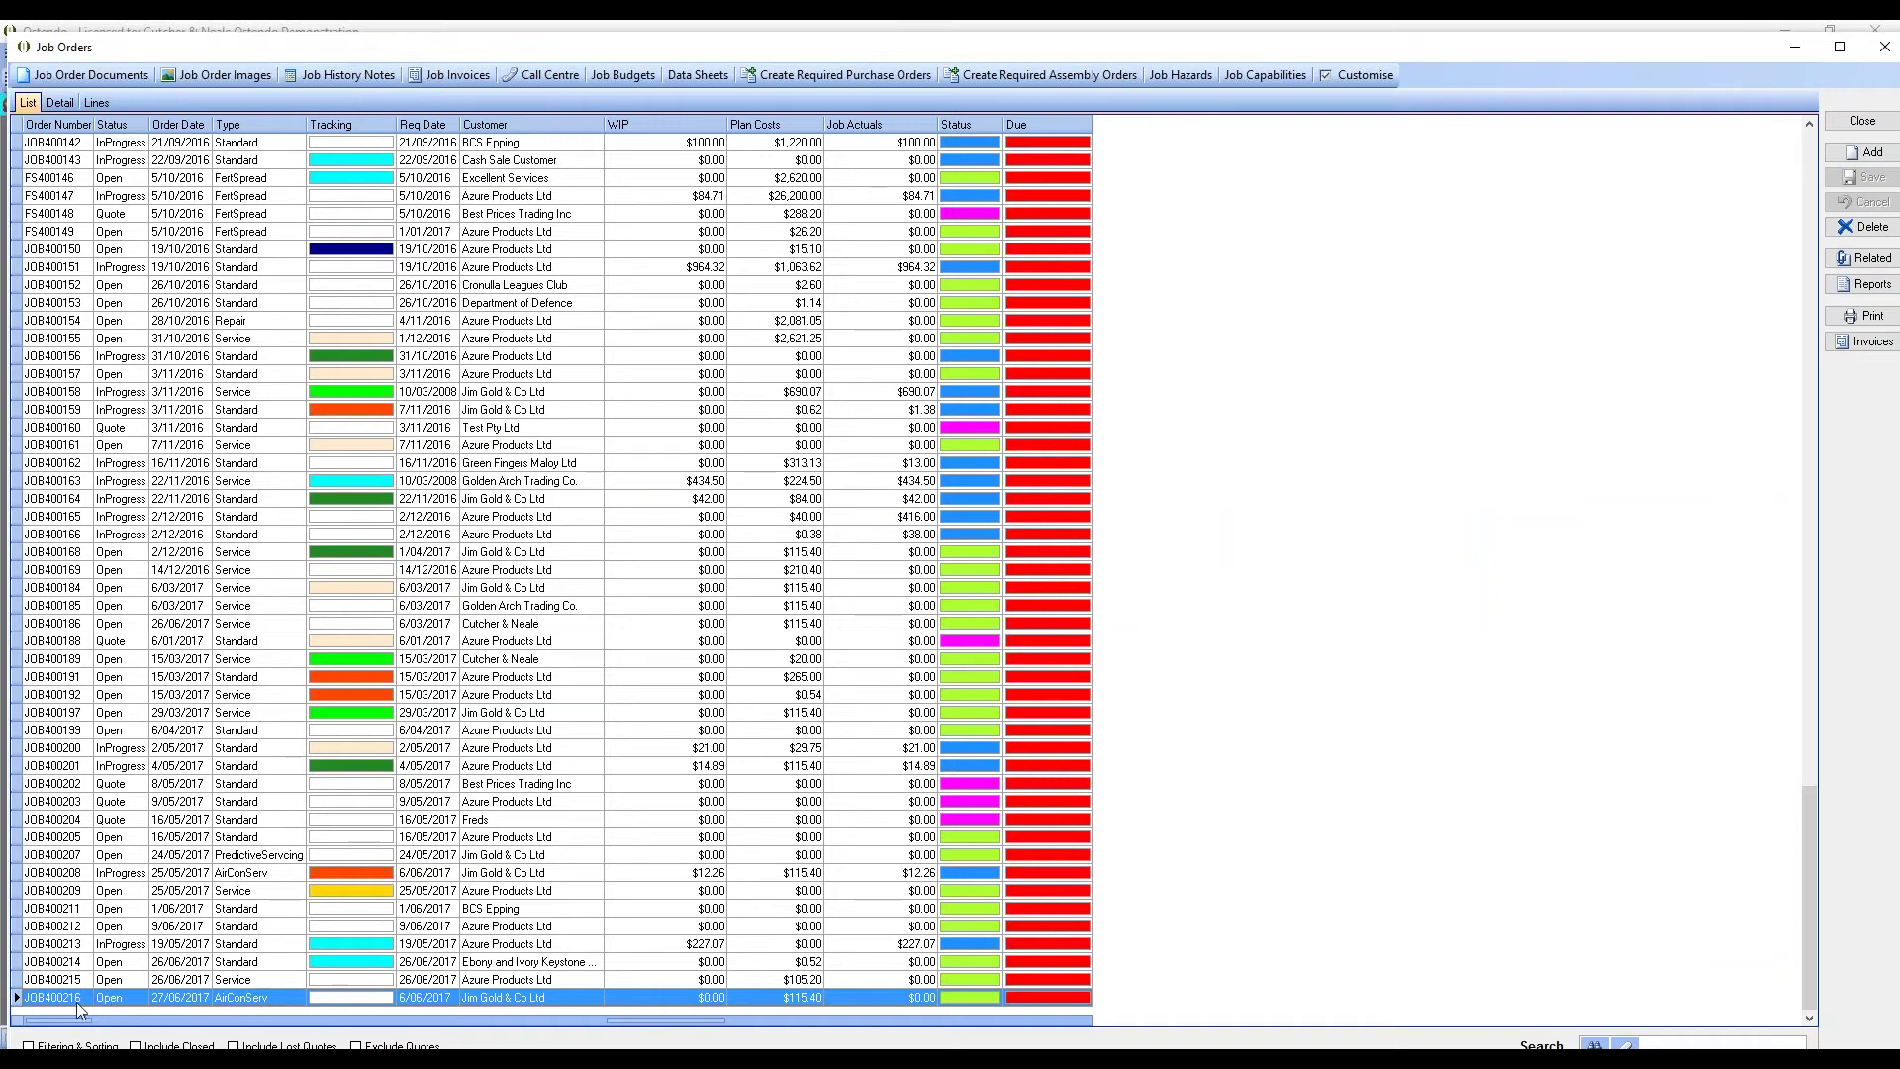
{"action": "left_click", "coordinate": [1862, 120]}
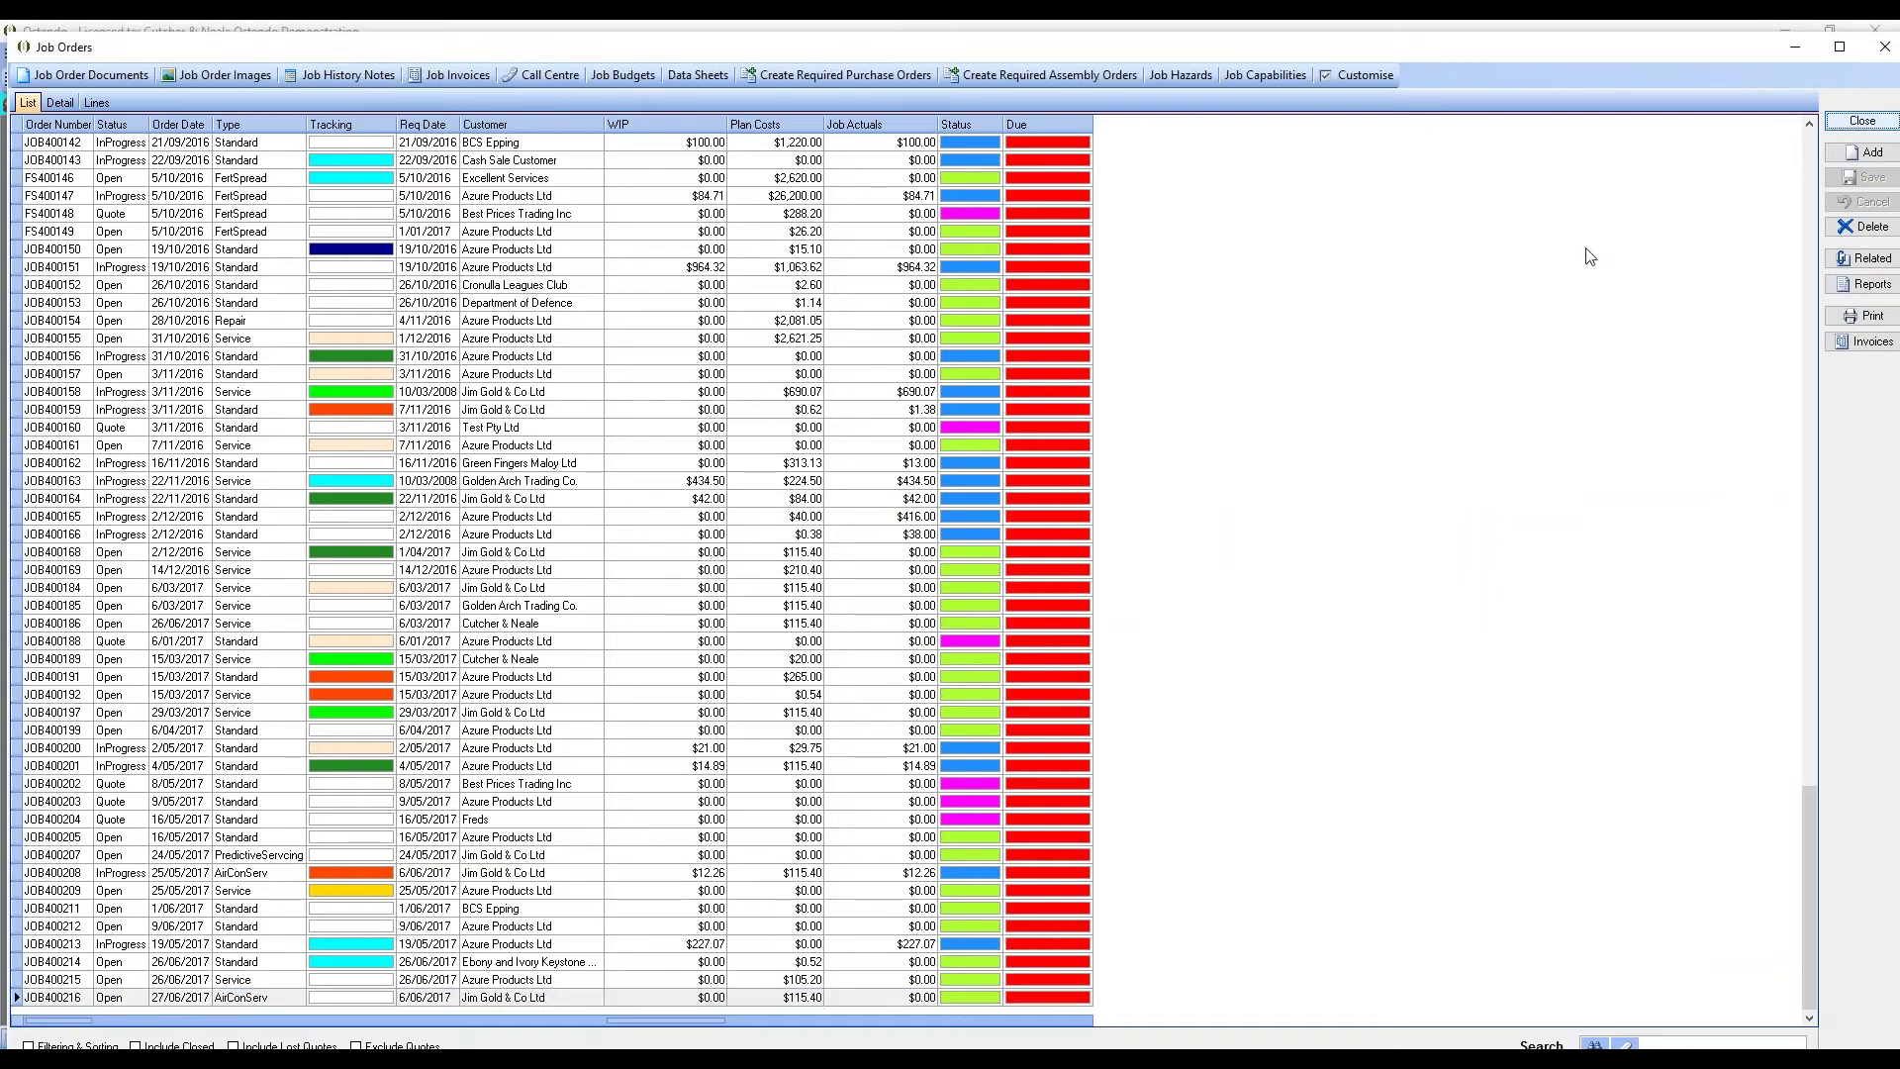
Step: Assign the unassigned AirConService job to the first Production employee on the Assignment Board for 27 June 2017, 12:30pm to 2:00pm
{"action": "left_click", "coordinate": [372, 771]}
{"action": "key", "text": "Return"}
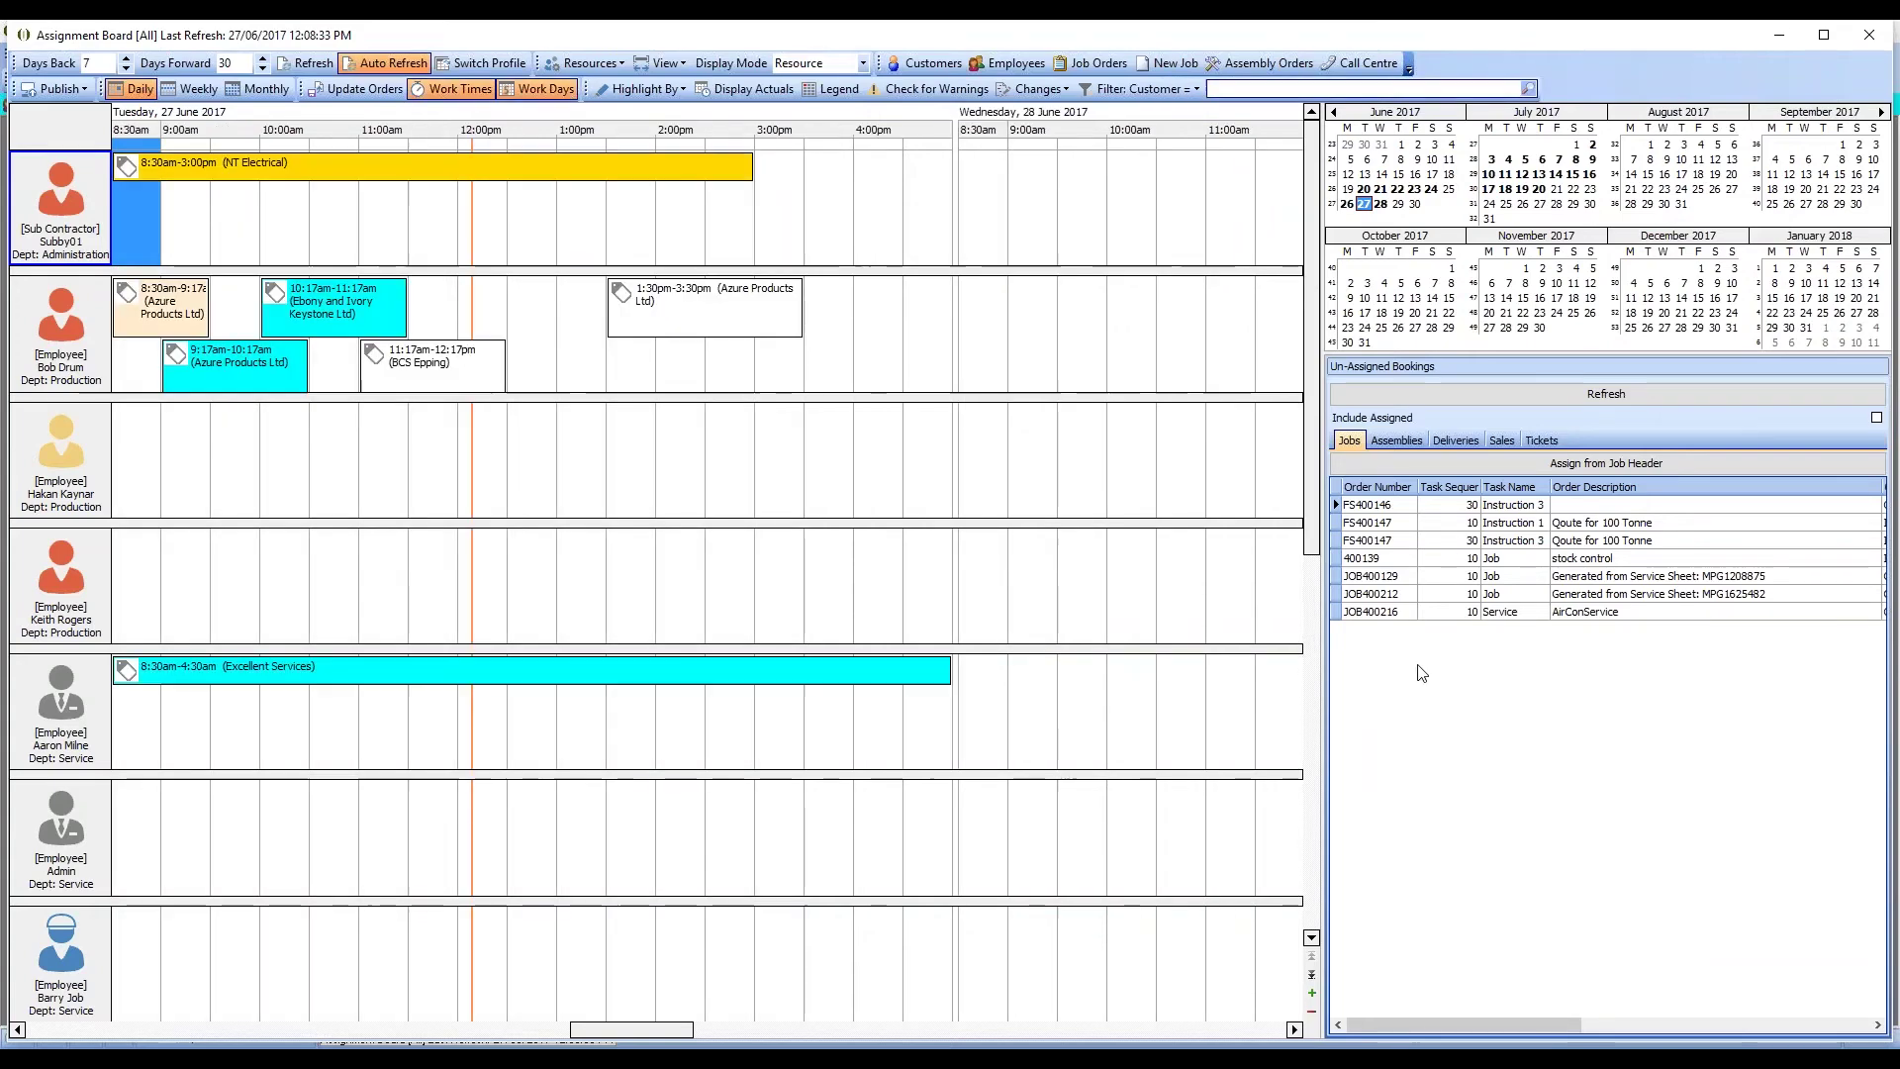
{"action": "left_click", "coordinate": [1390, 613]}
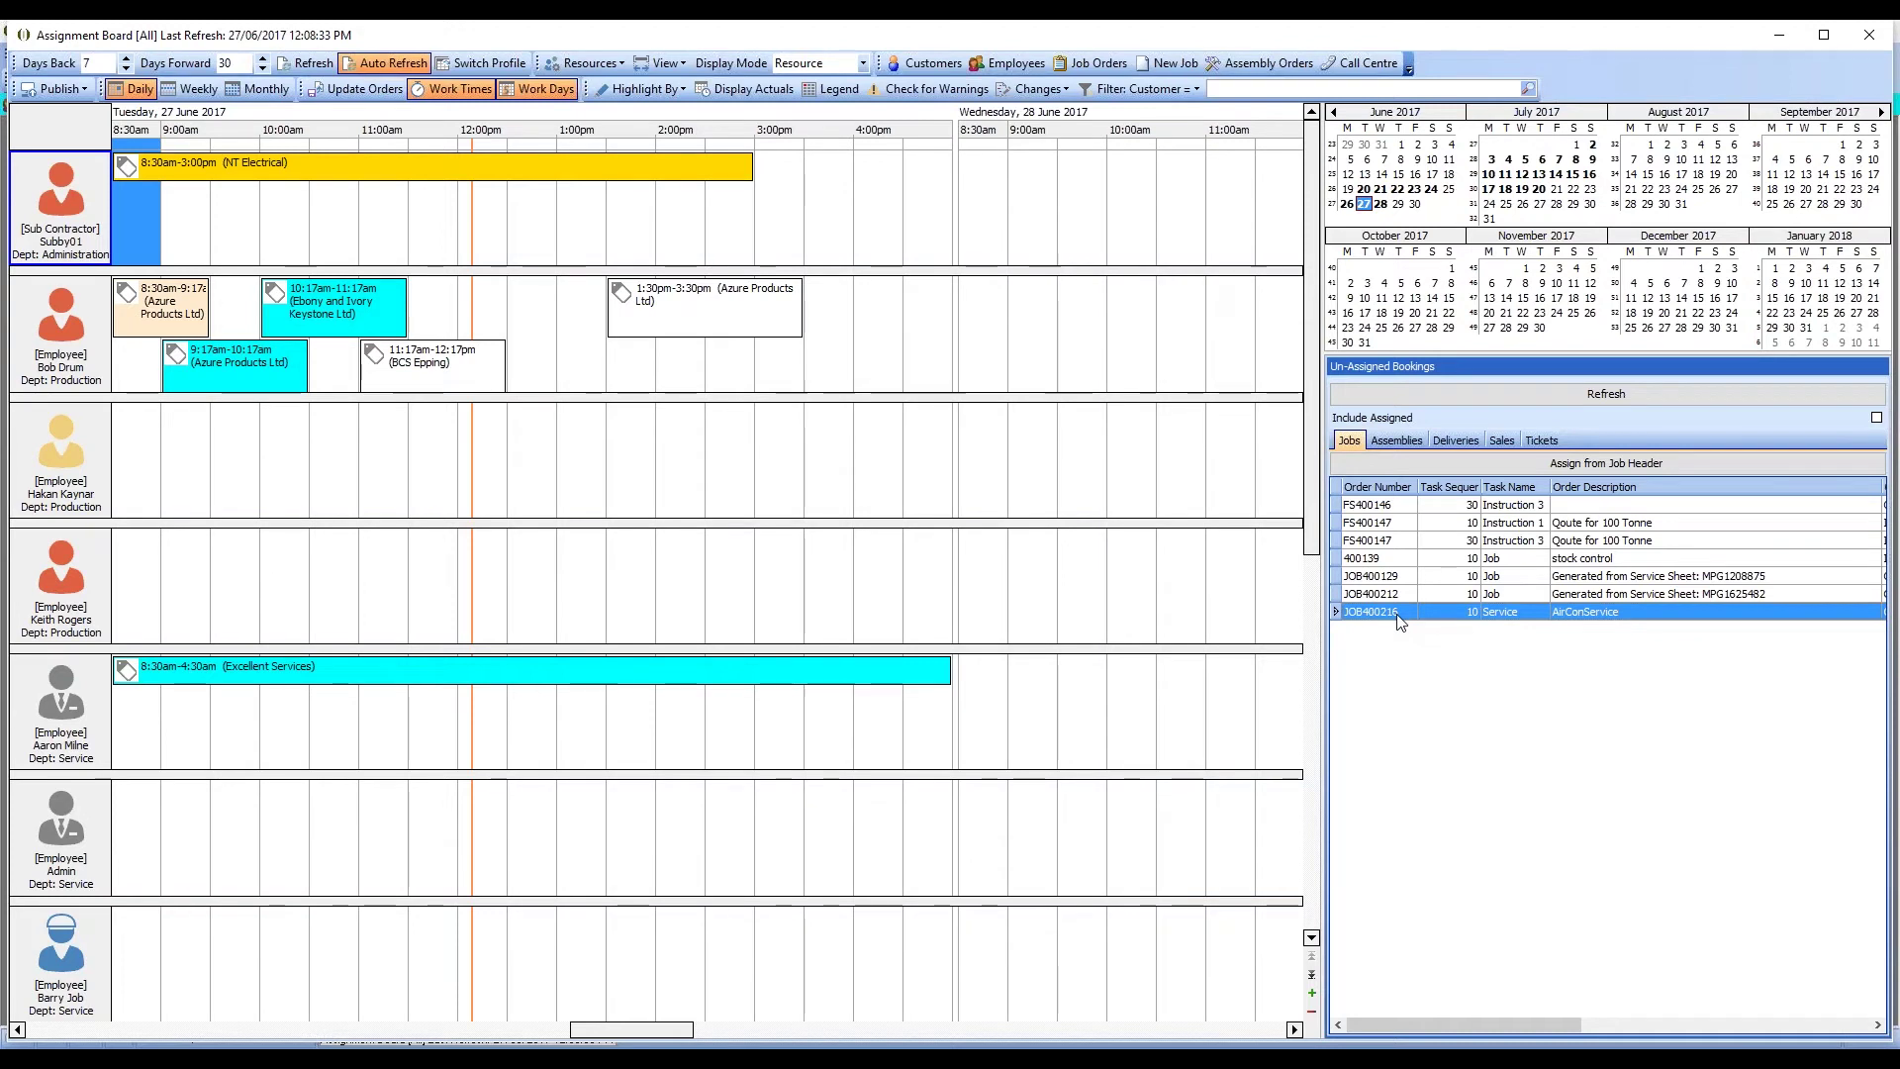
{"action": "left_click_drag", "start_coordinate": [1398, 620], "coordinate": [534, 320]}
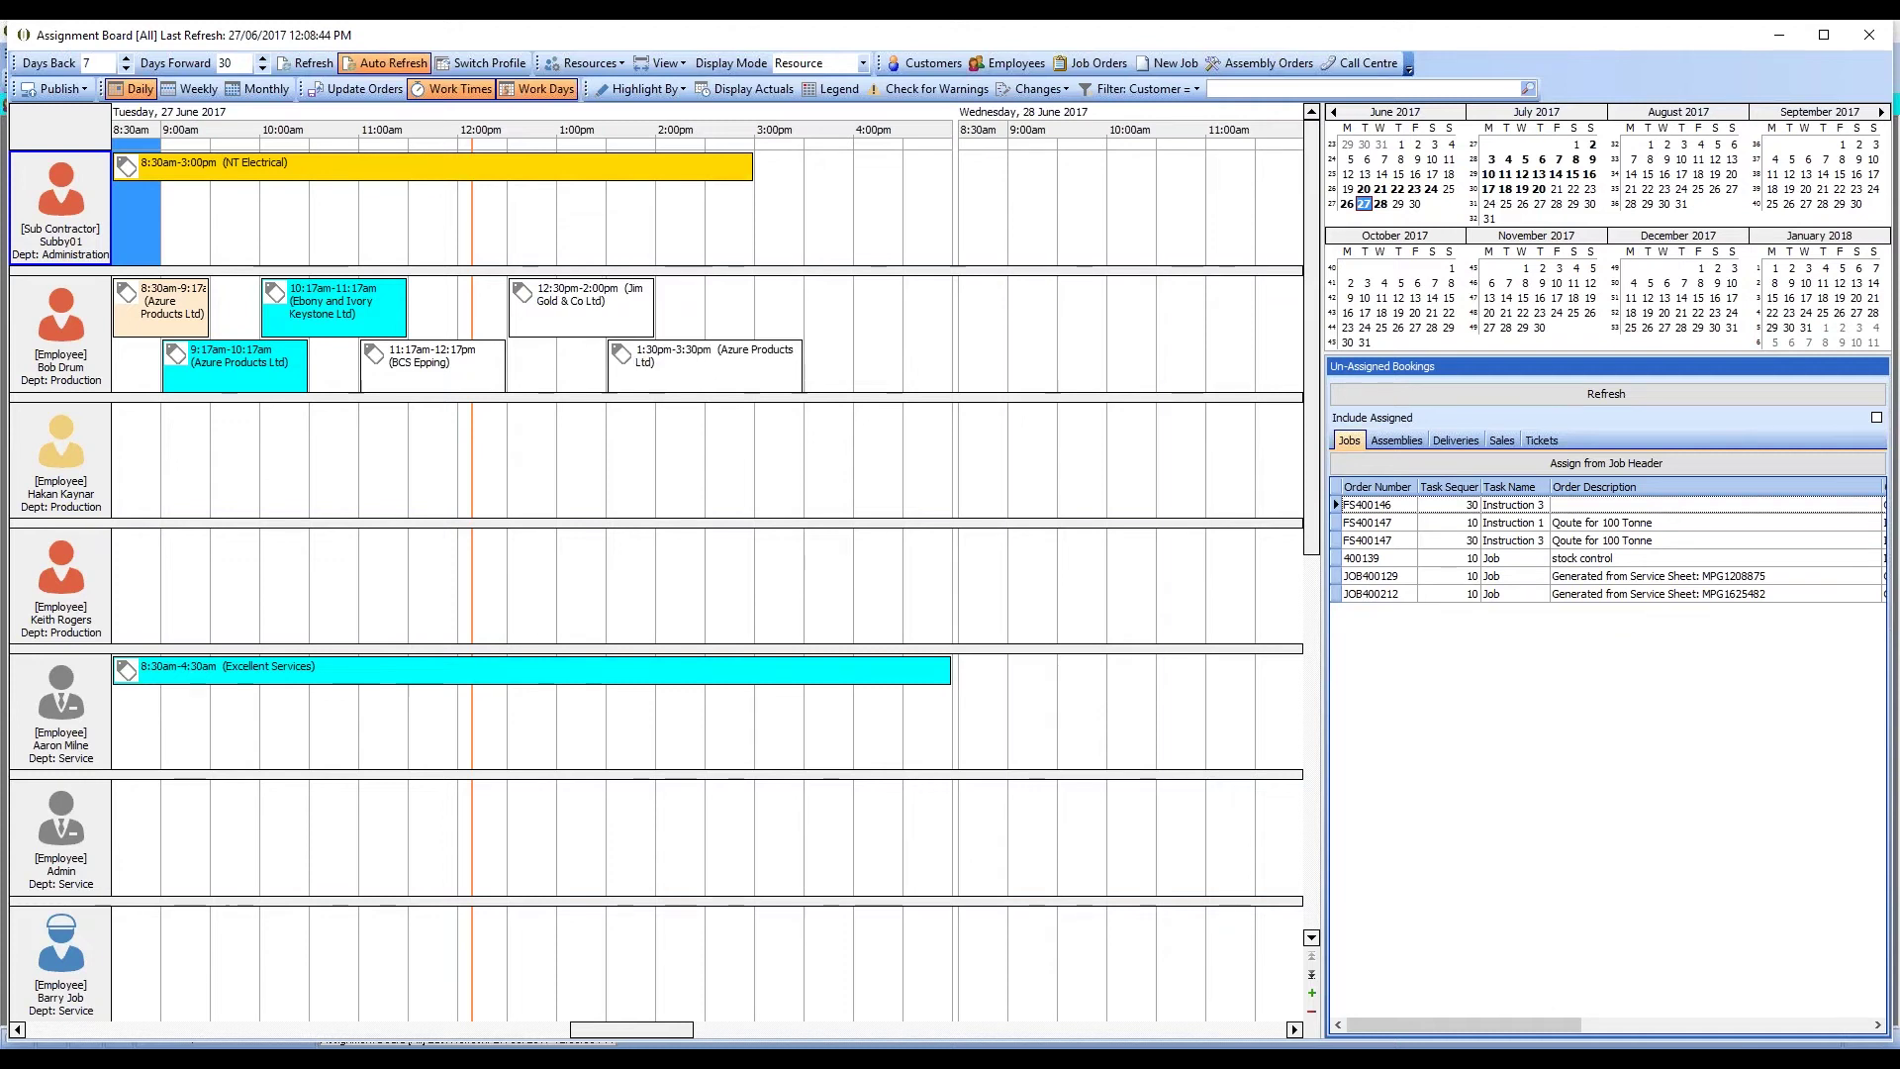
Step: Review the Jim Gold & Co Ltd assignment's details and reschedule the following Azure Products Ltd assignment to 2:30pm–4:30pm
{"action": "left_click", "coordinate": [585, 300]}
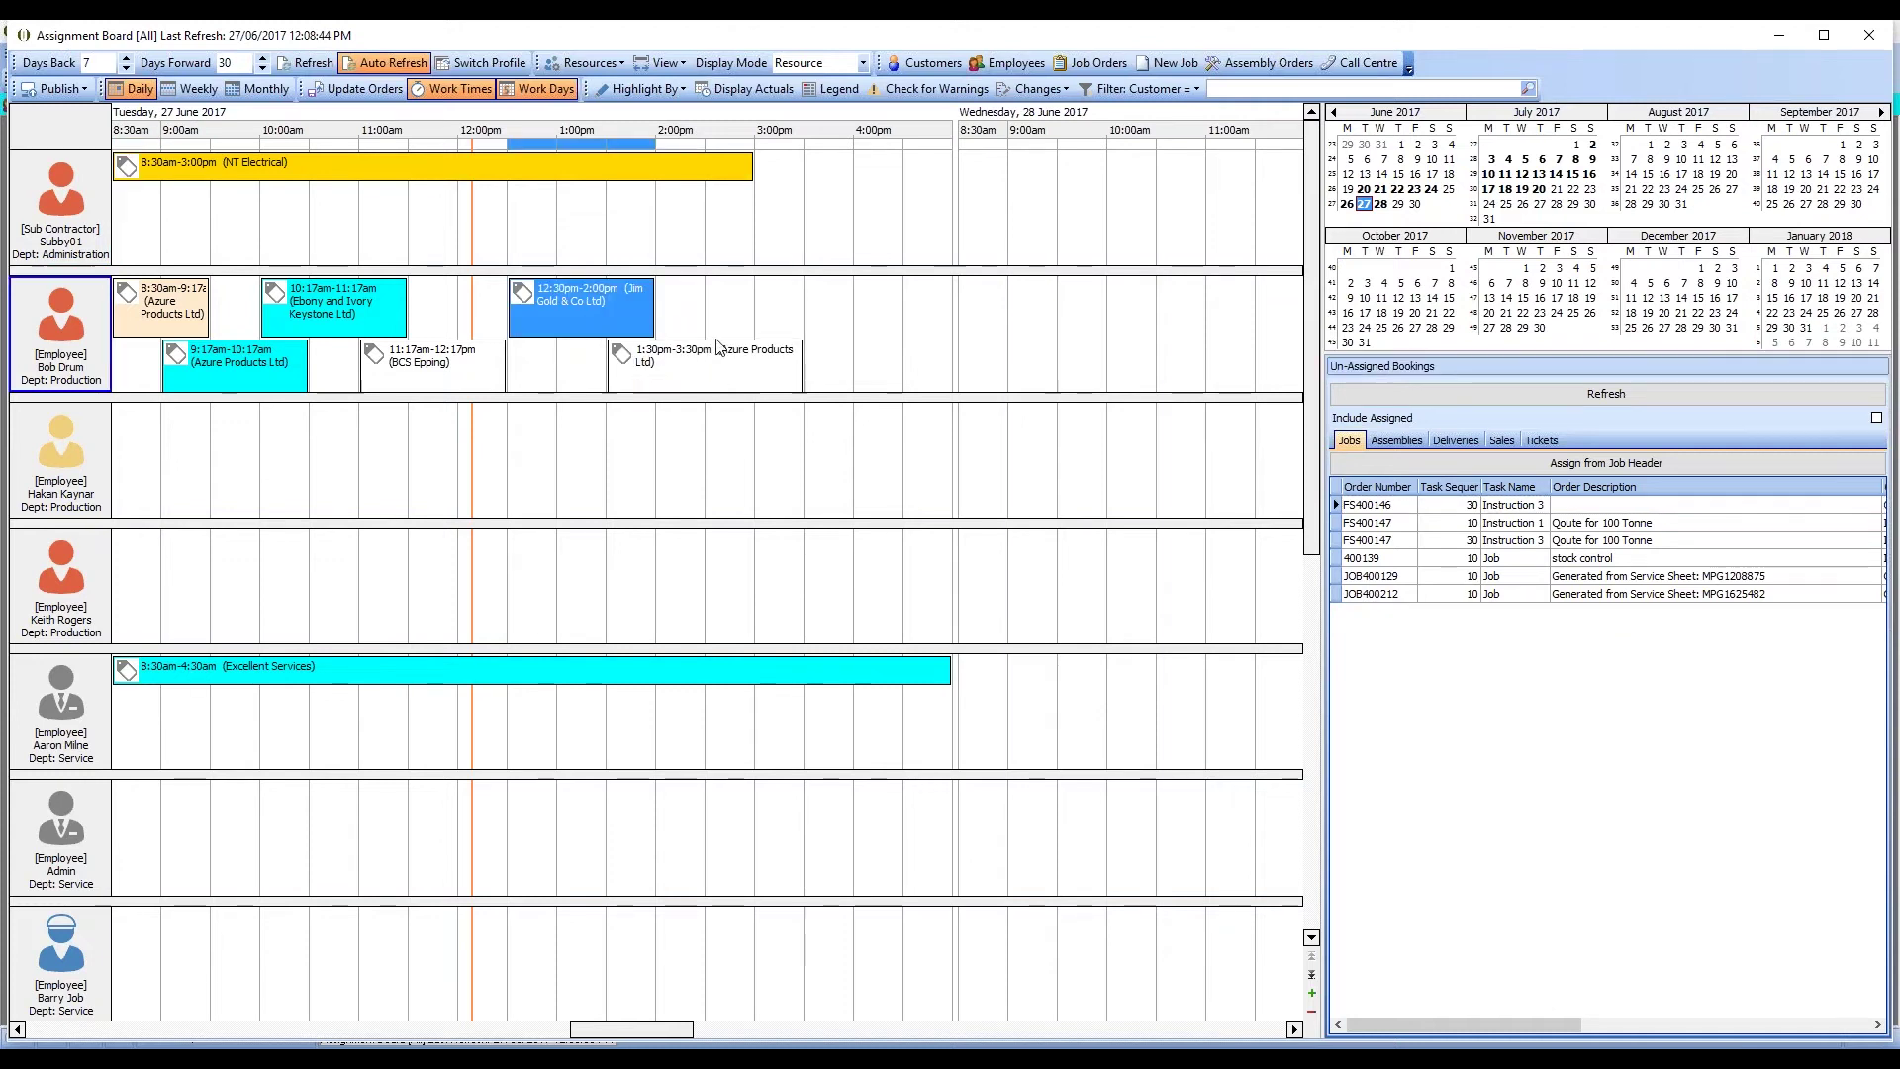
{"action": "right_click", "coordinate": [574, 305]}
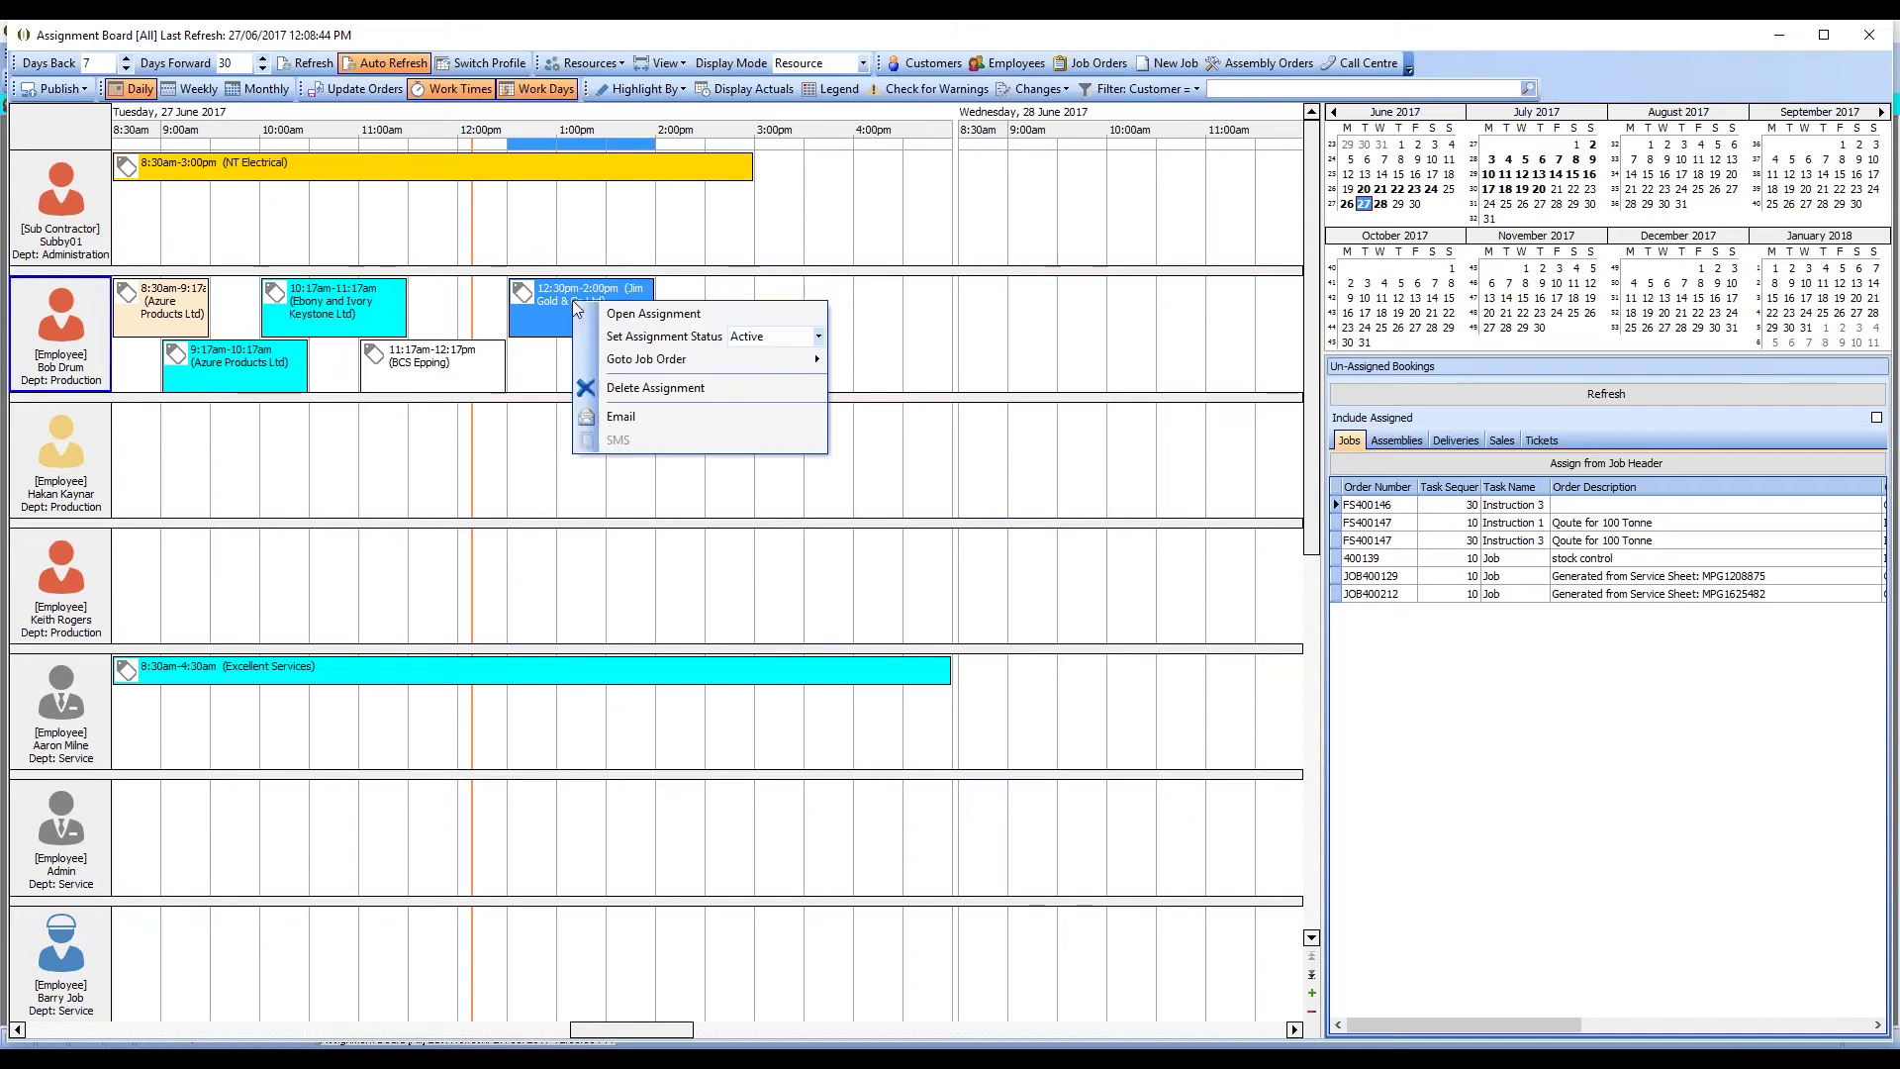
{"action": "left_click", "coordinate": [653, 315]}
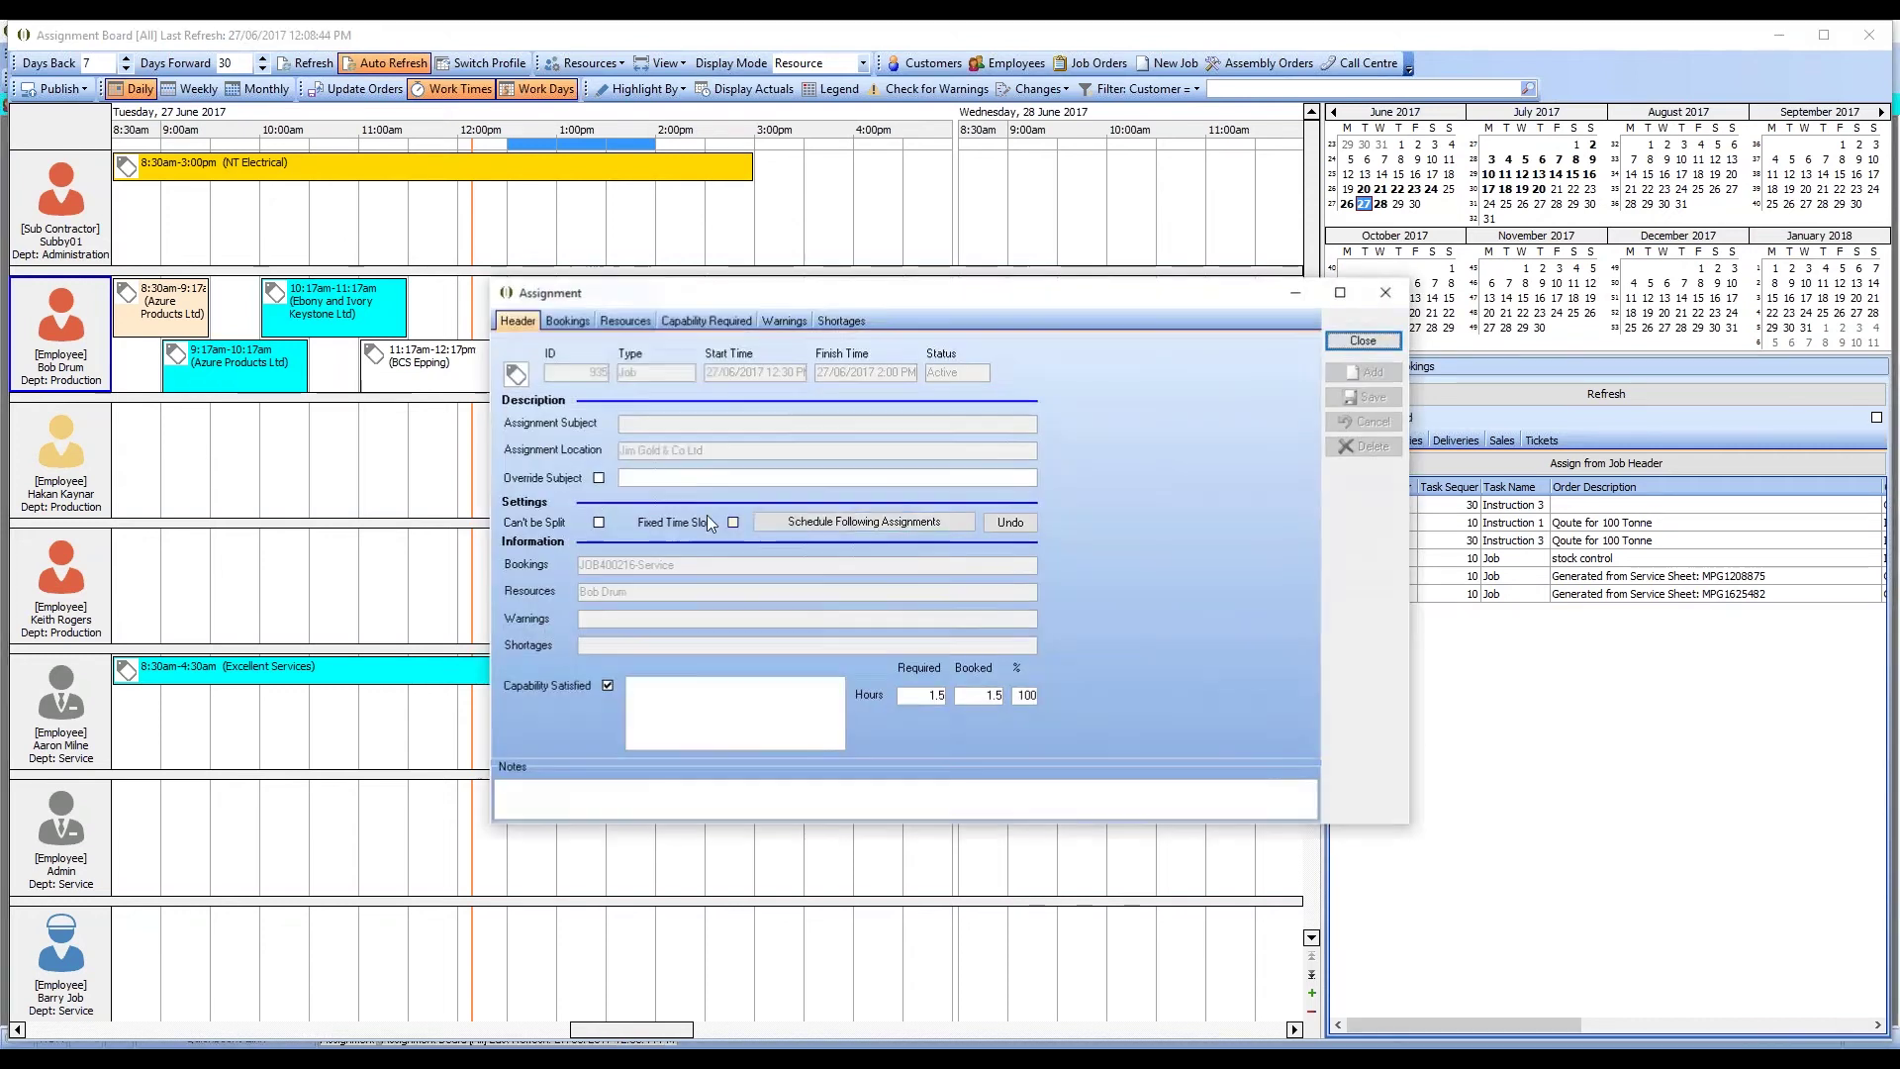
{"action": "left_click", "coordinate": [1363, 340]}
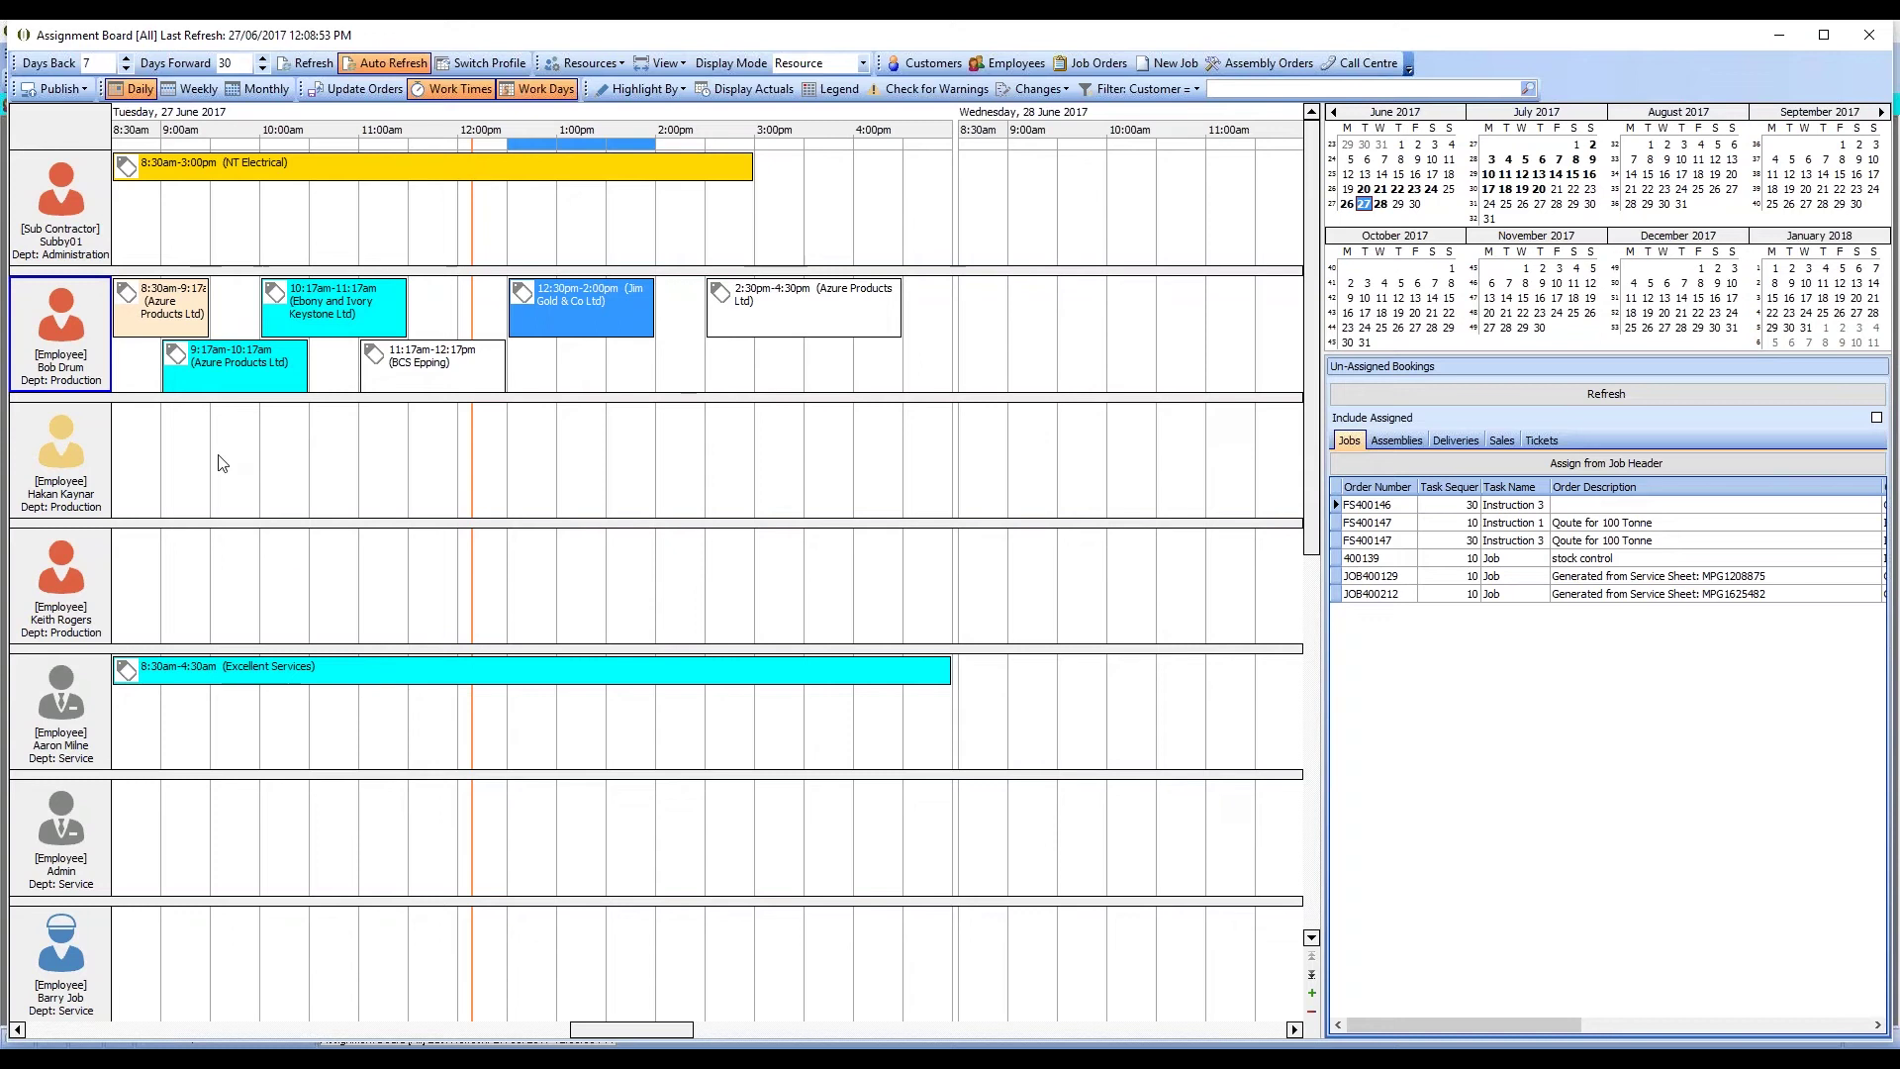
Step: Check the board's assignments for shortages from the current date and time, and restore highlighting by Tracking Code
{"action": "left_click", "coordinate": [641, 89]}
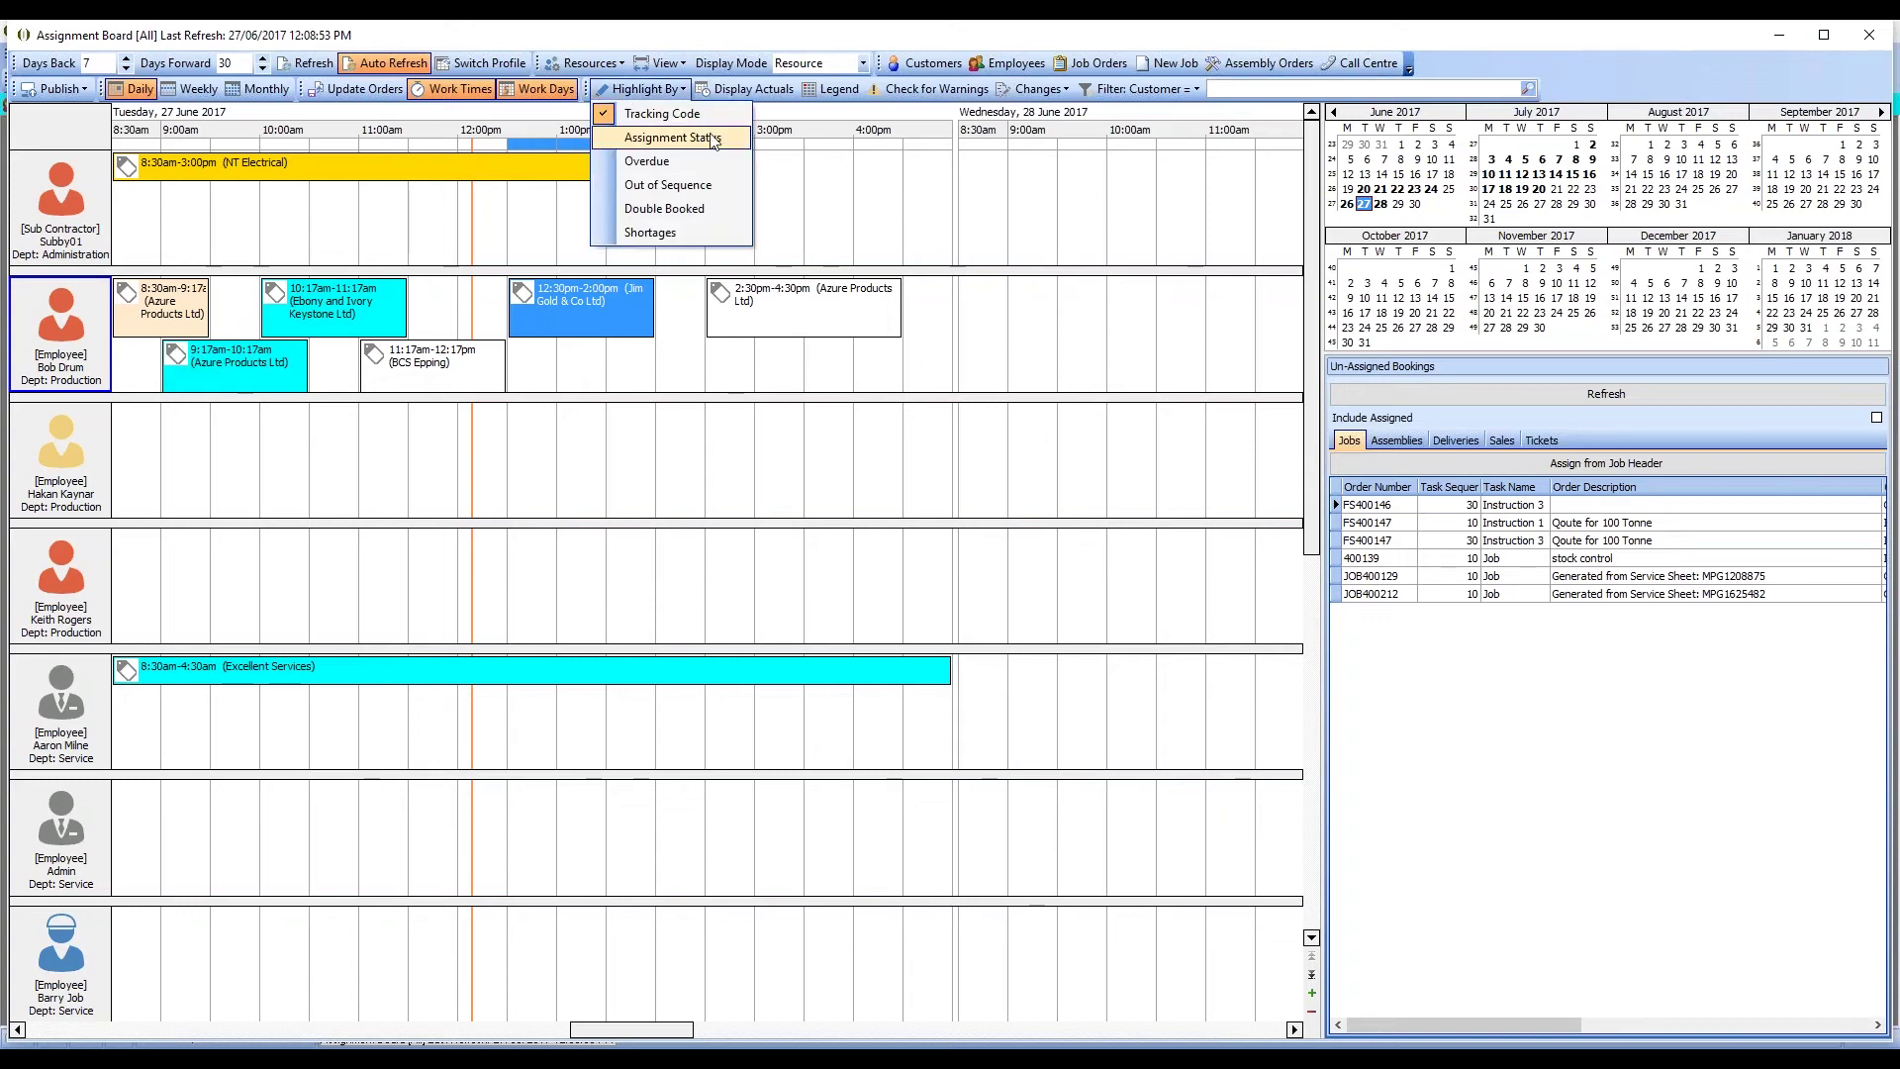
{"action": "left_click", "coordinate": [651, 233]}
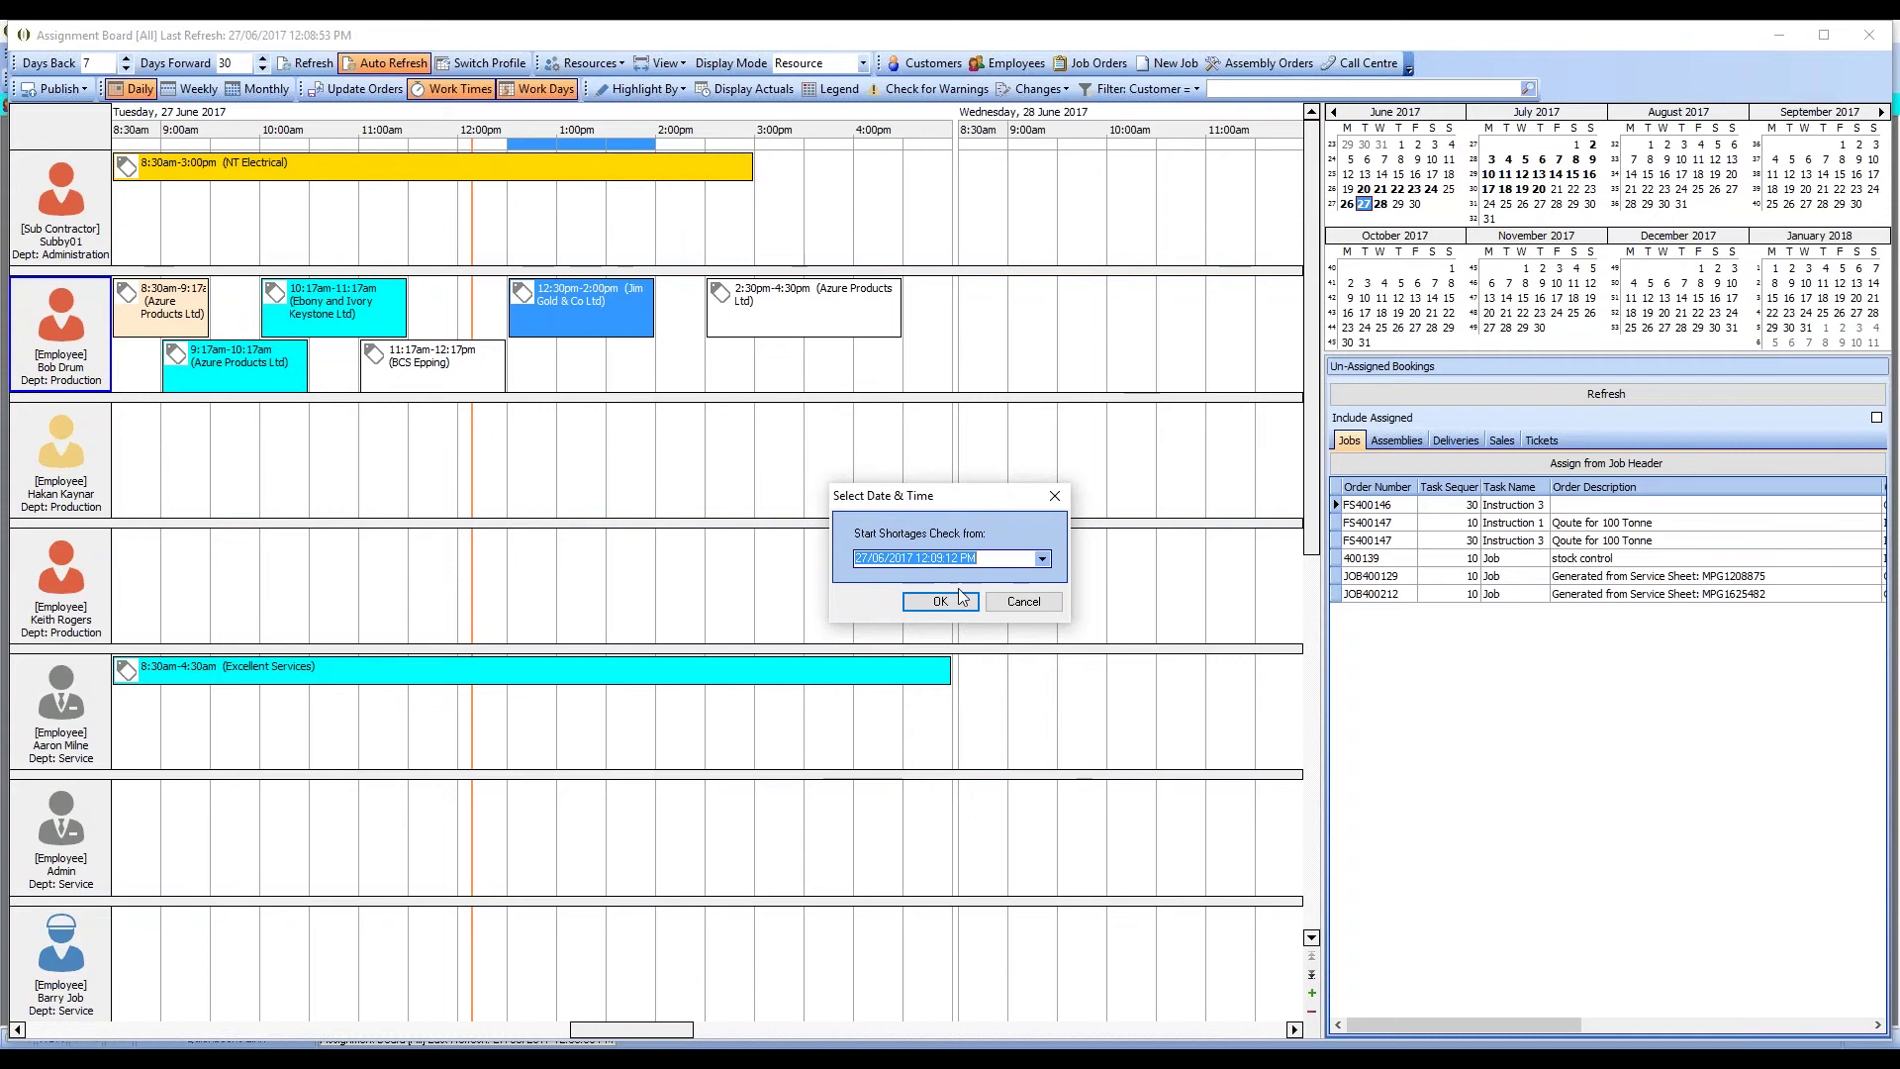
{"action": "left_click", "coordinate": [963, 598]}
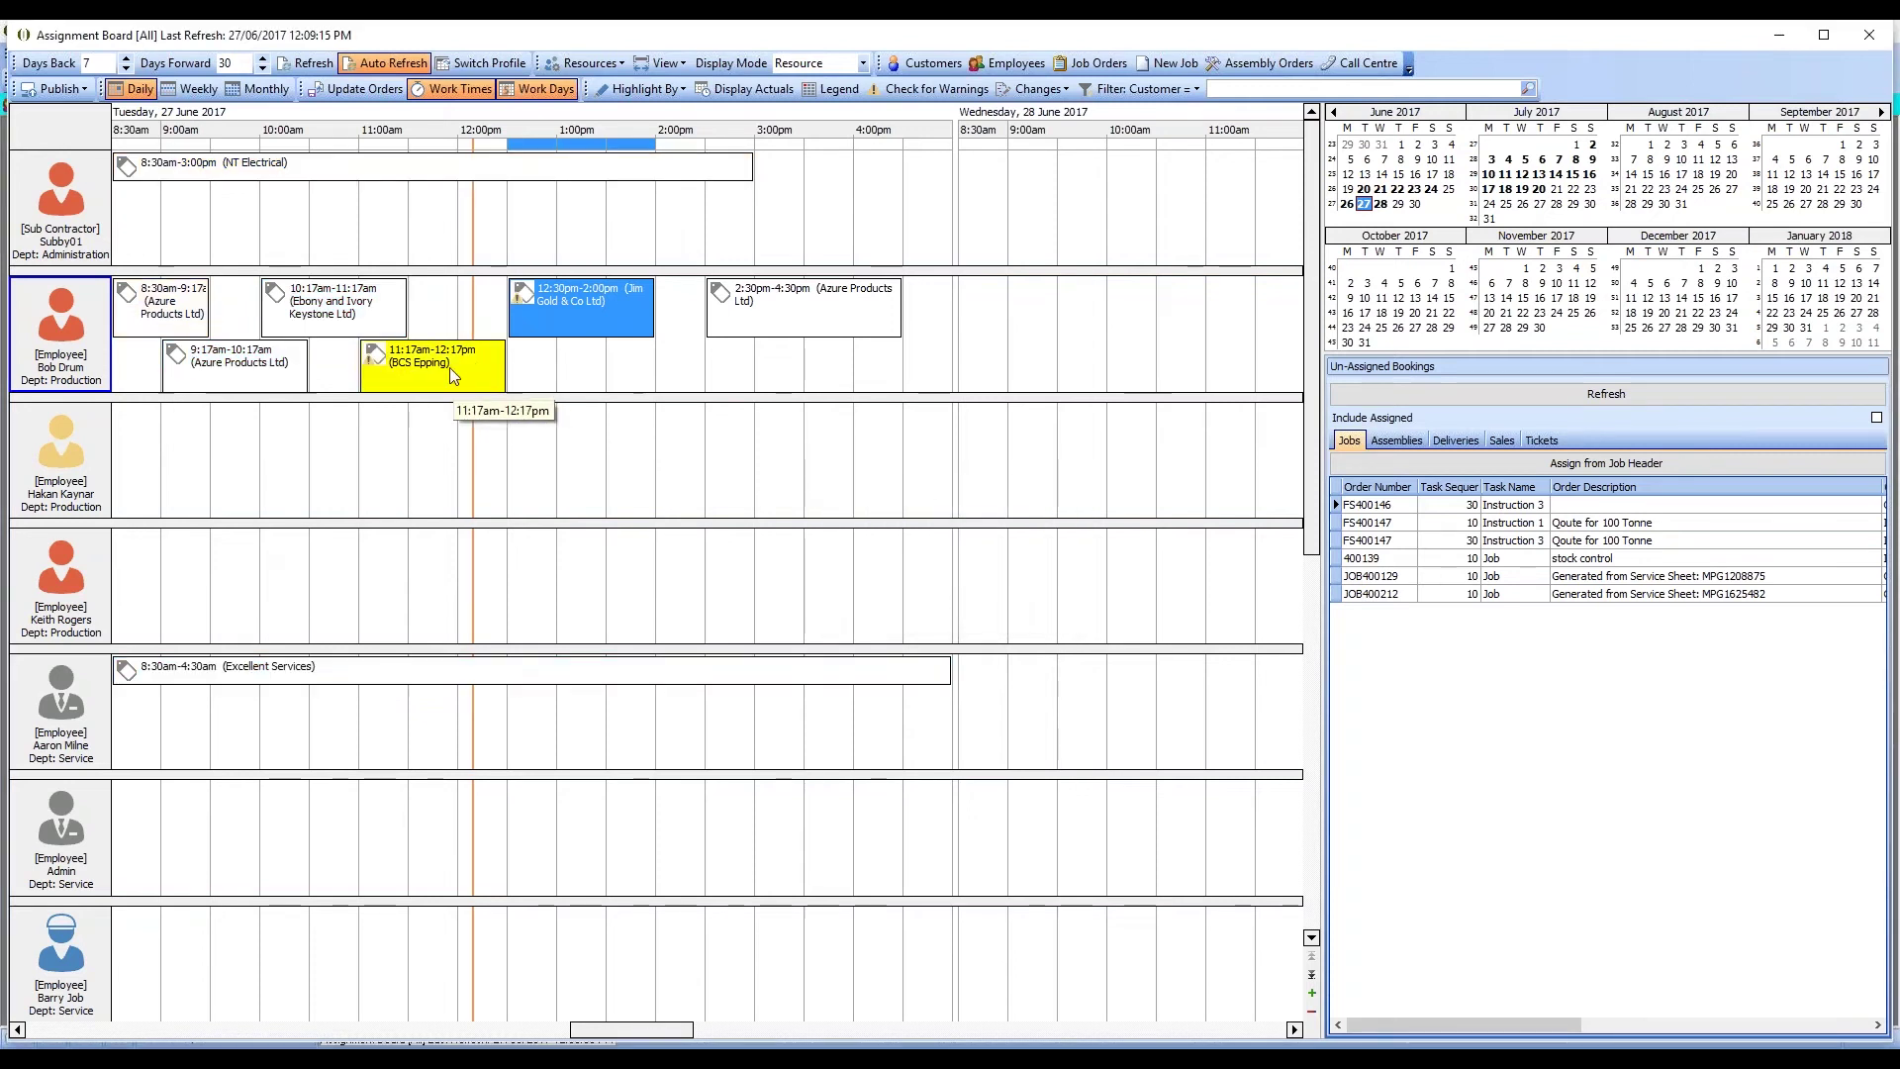
{"action": "left_click", "coordinate": [643, 89]}
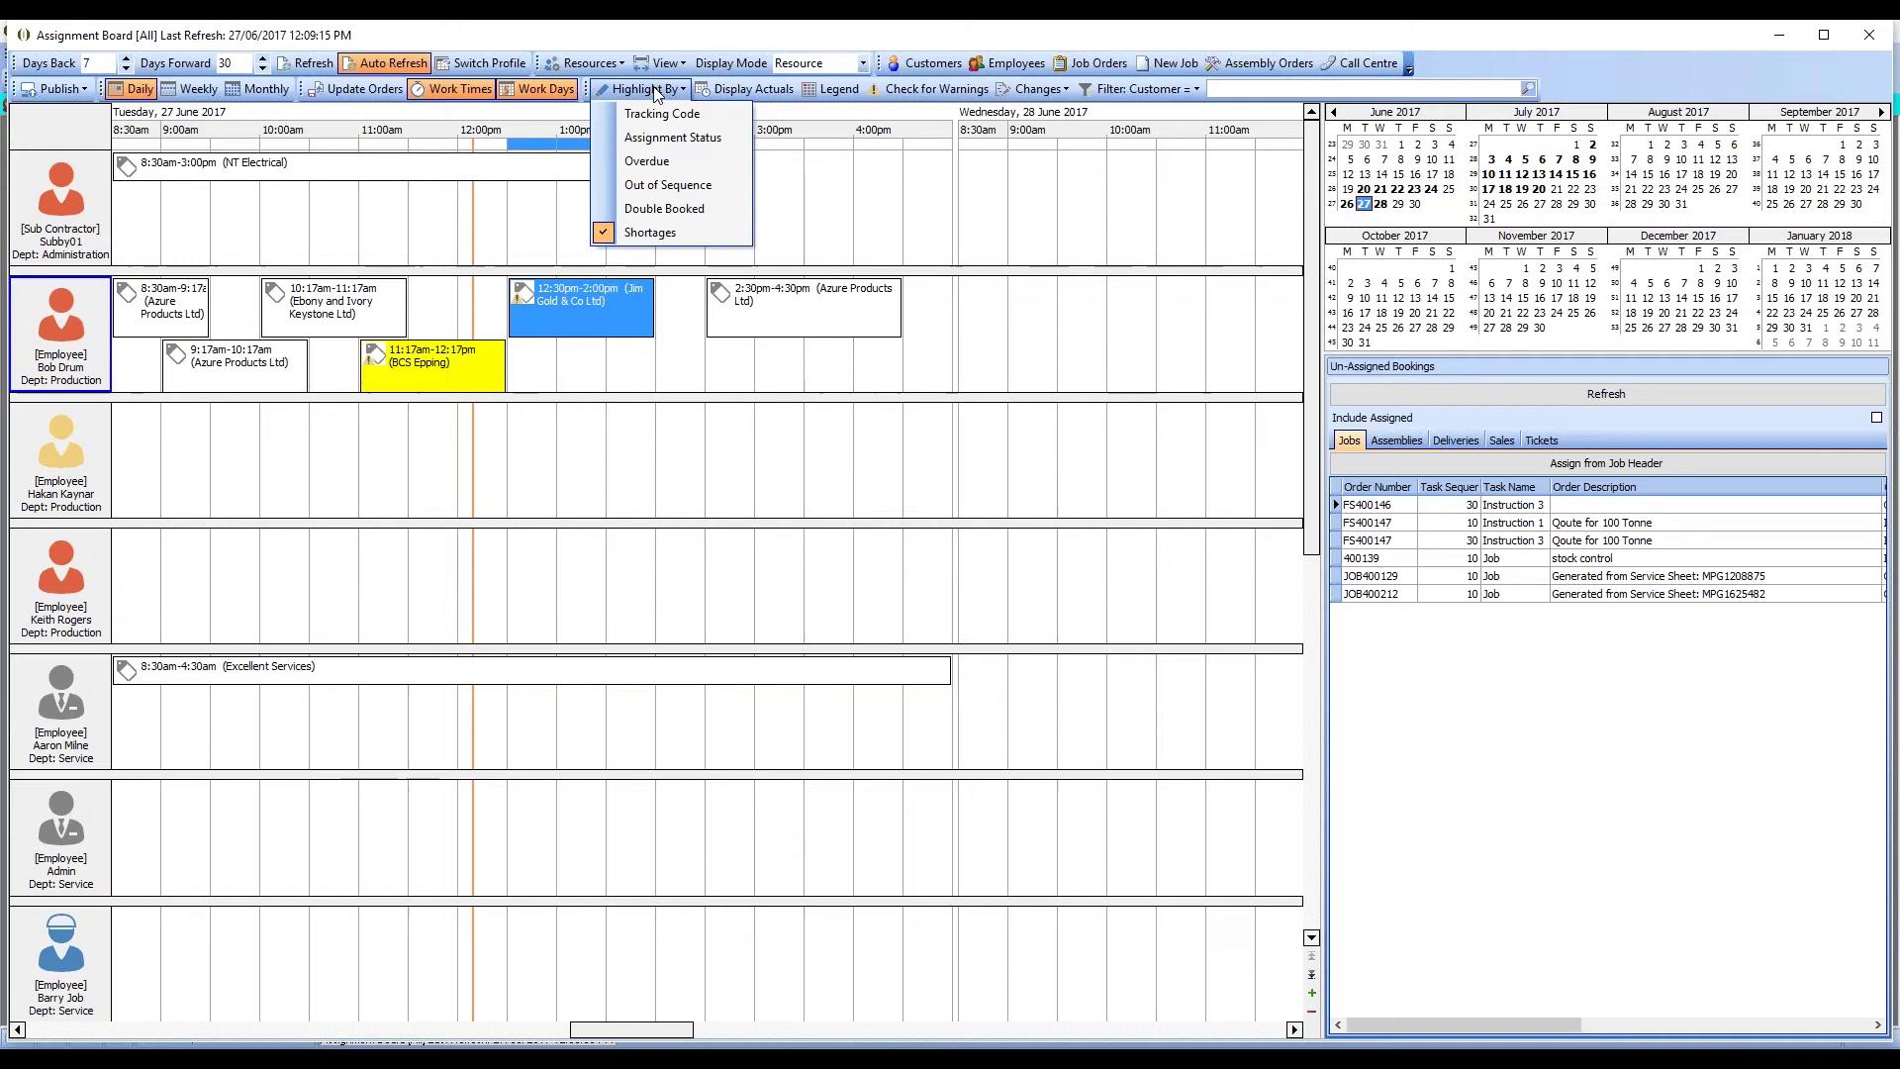
{"action": "left_click", "coordinate": [655, 143]}
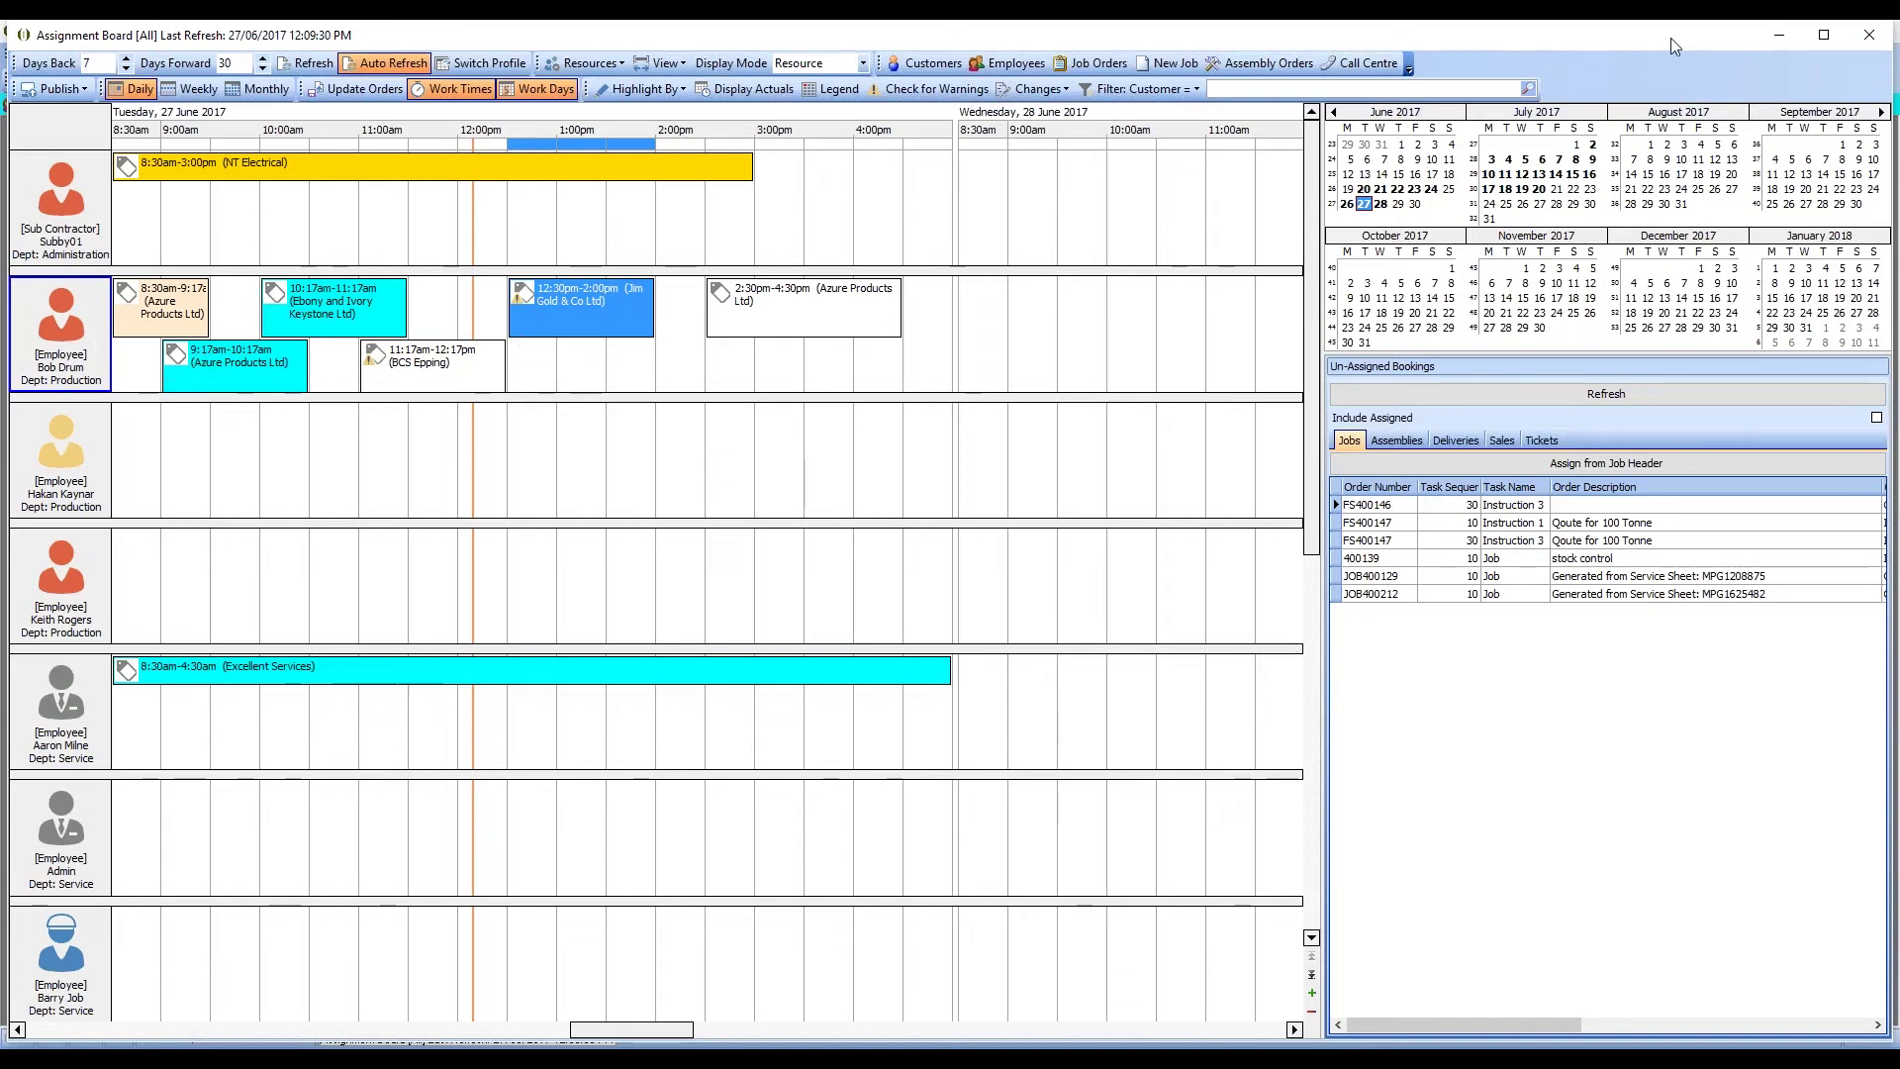
Step: Switch to the mirrored Ostendo Freeway mobile app and open the job list for creating a new job sheet
{"action": "mouse_move", "coordinate": [458, 1042]}
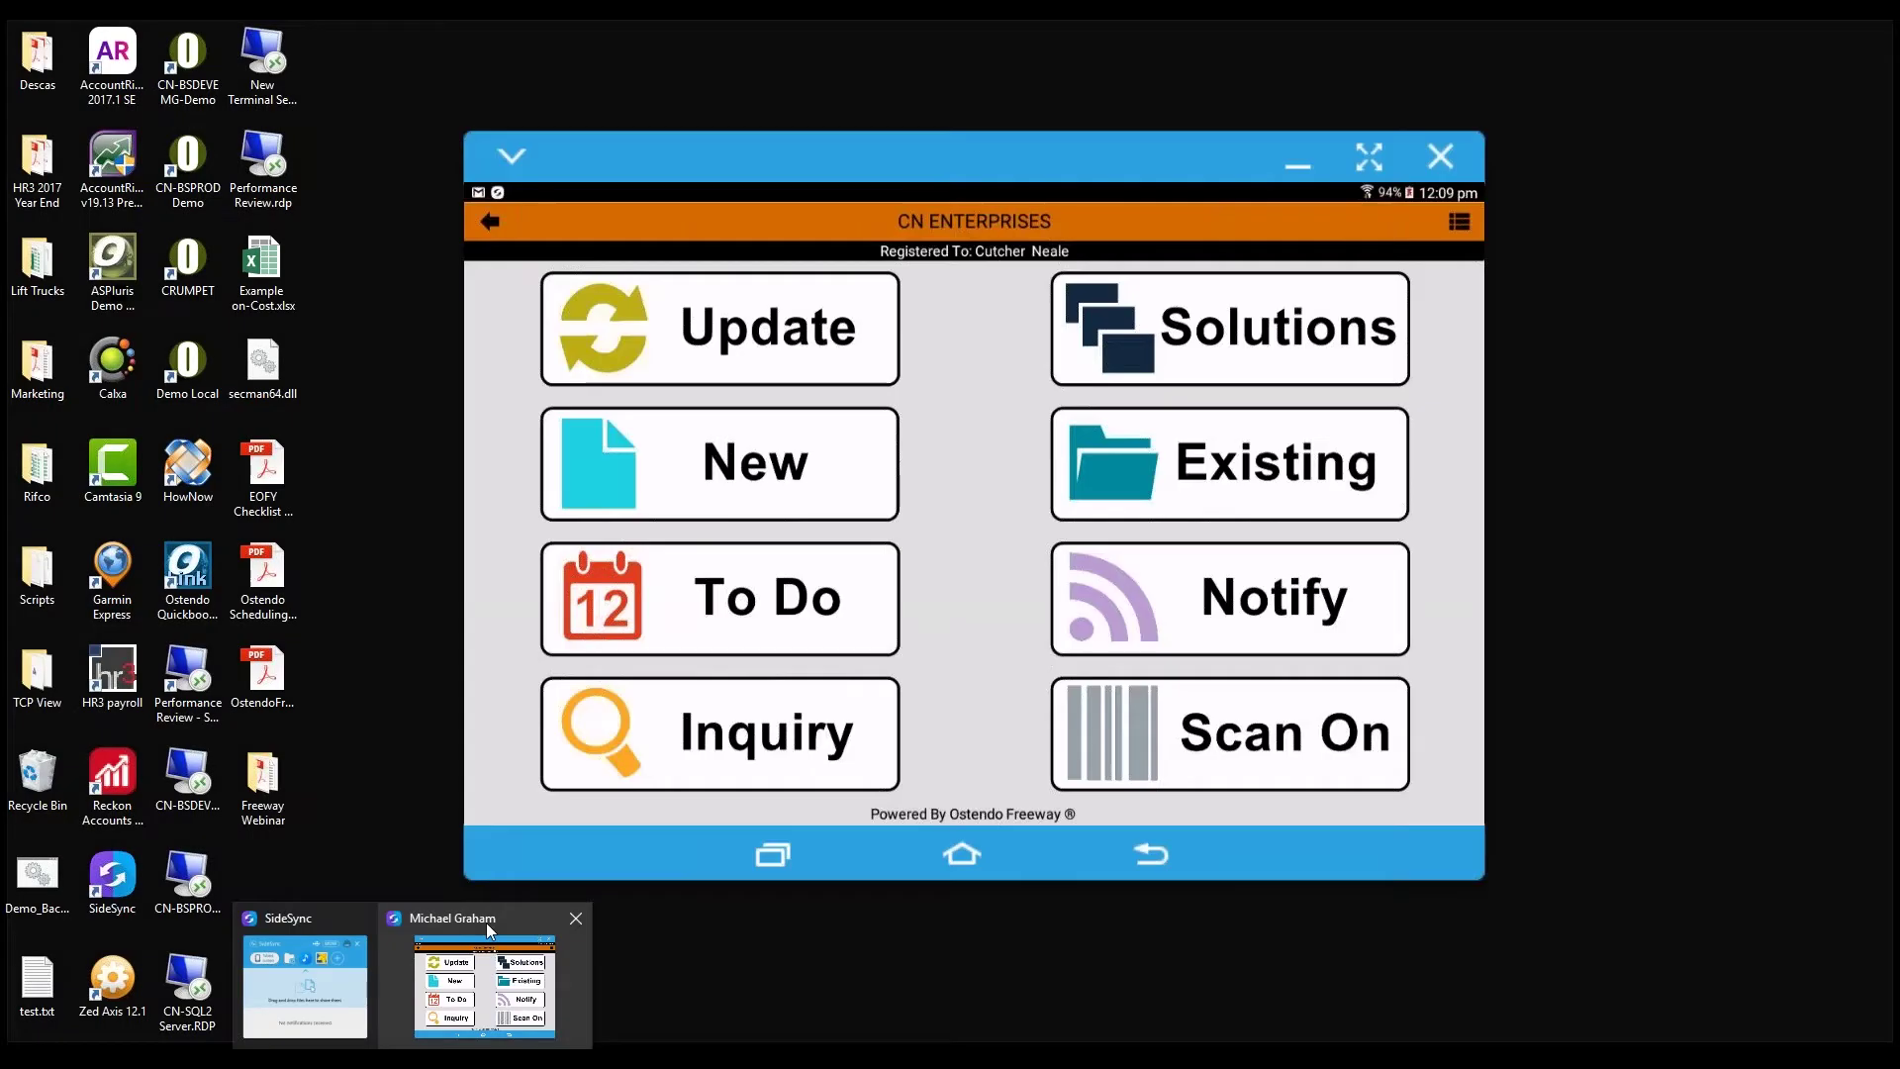
{"action": "left_click", "coordinate": [487, 950]}
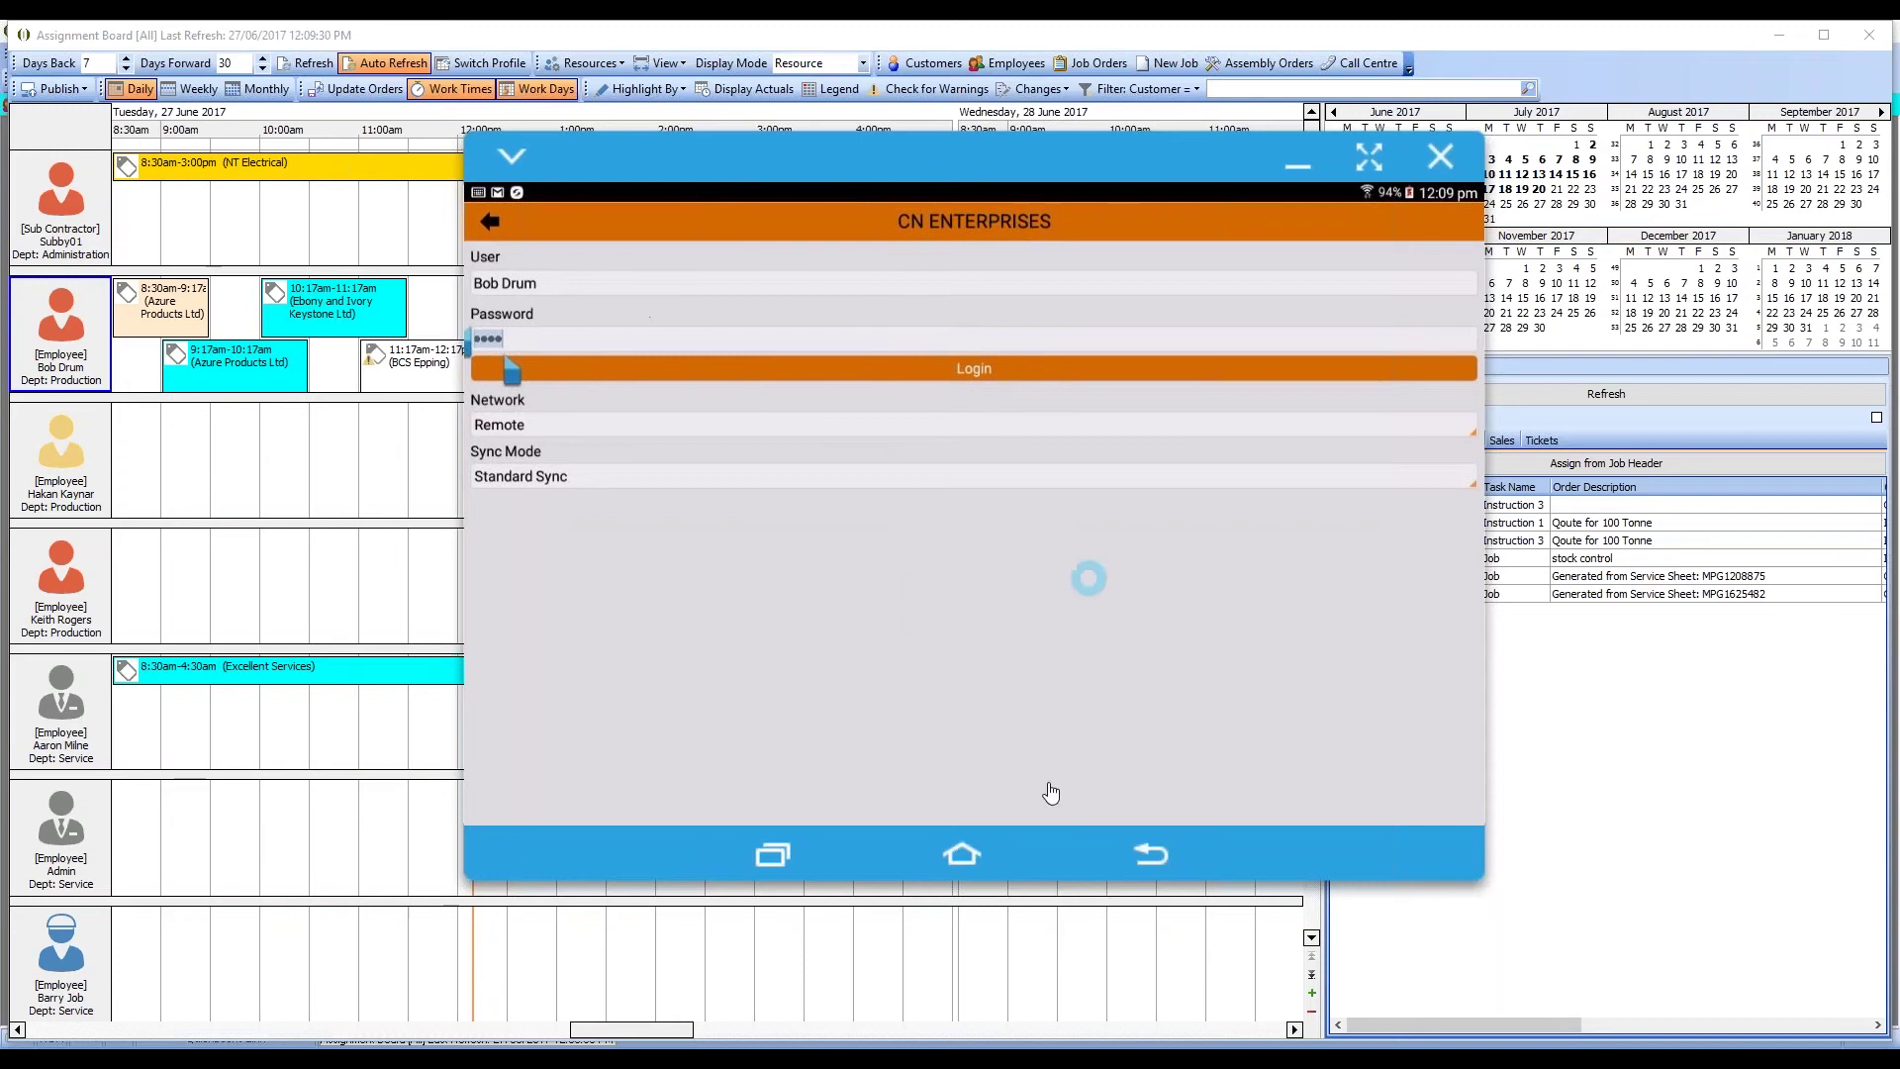
{"action": "left_click", "coordinate": [1150, 855]}
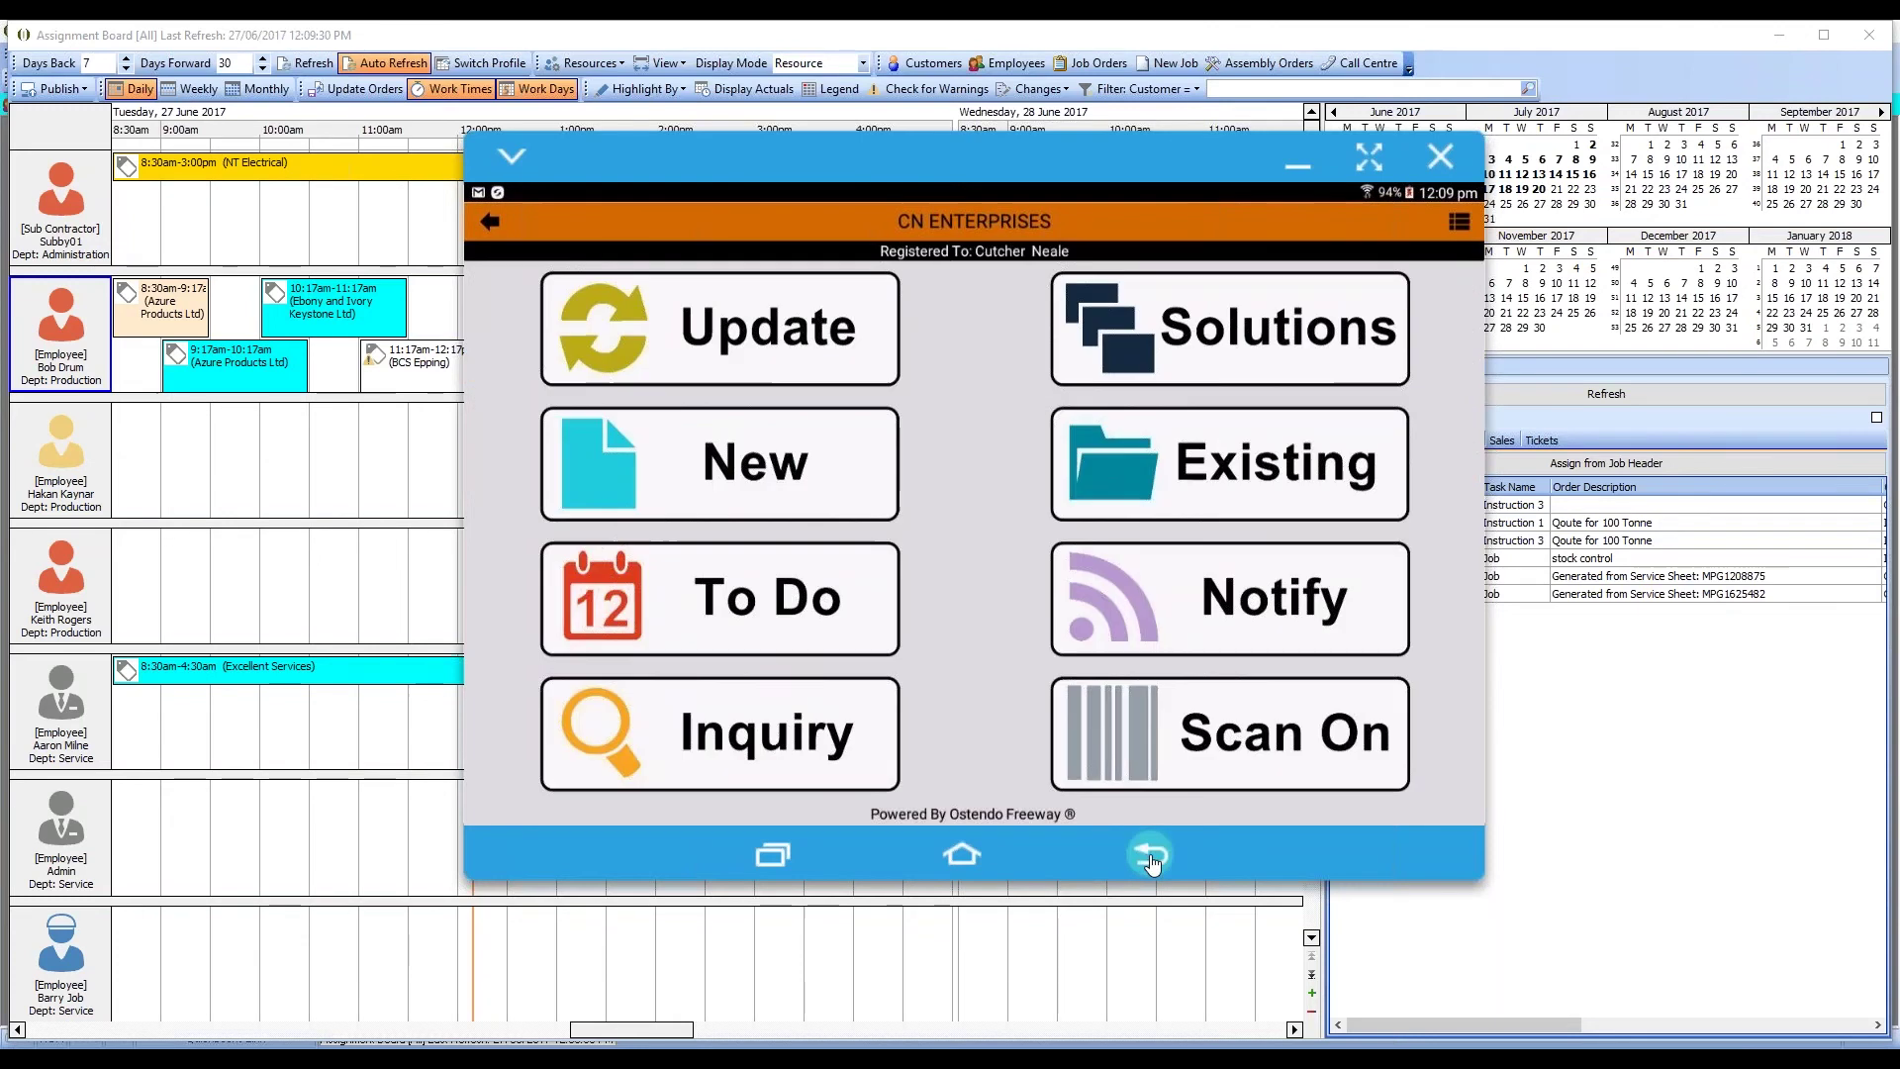
{"action": "left_click", "coordinate": [760, 458]}
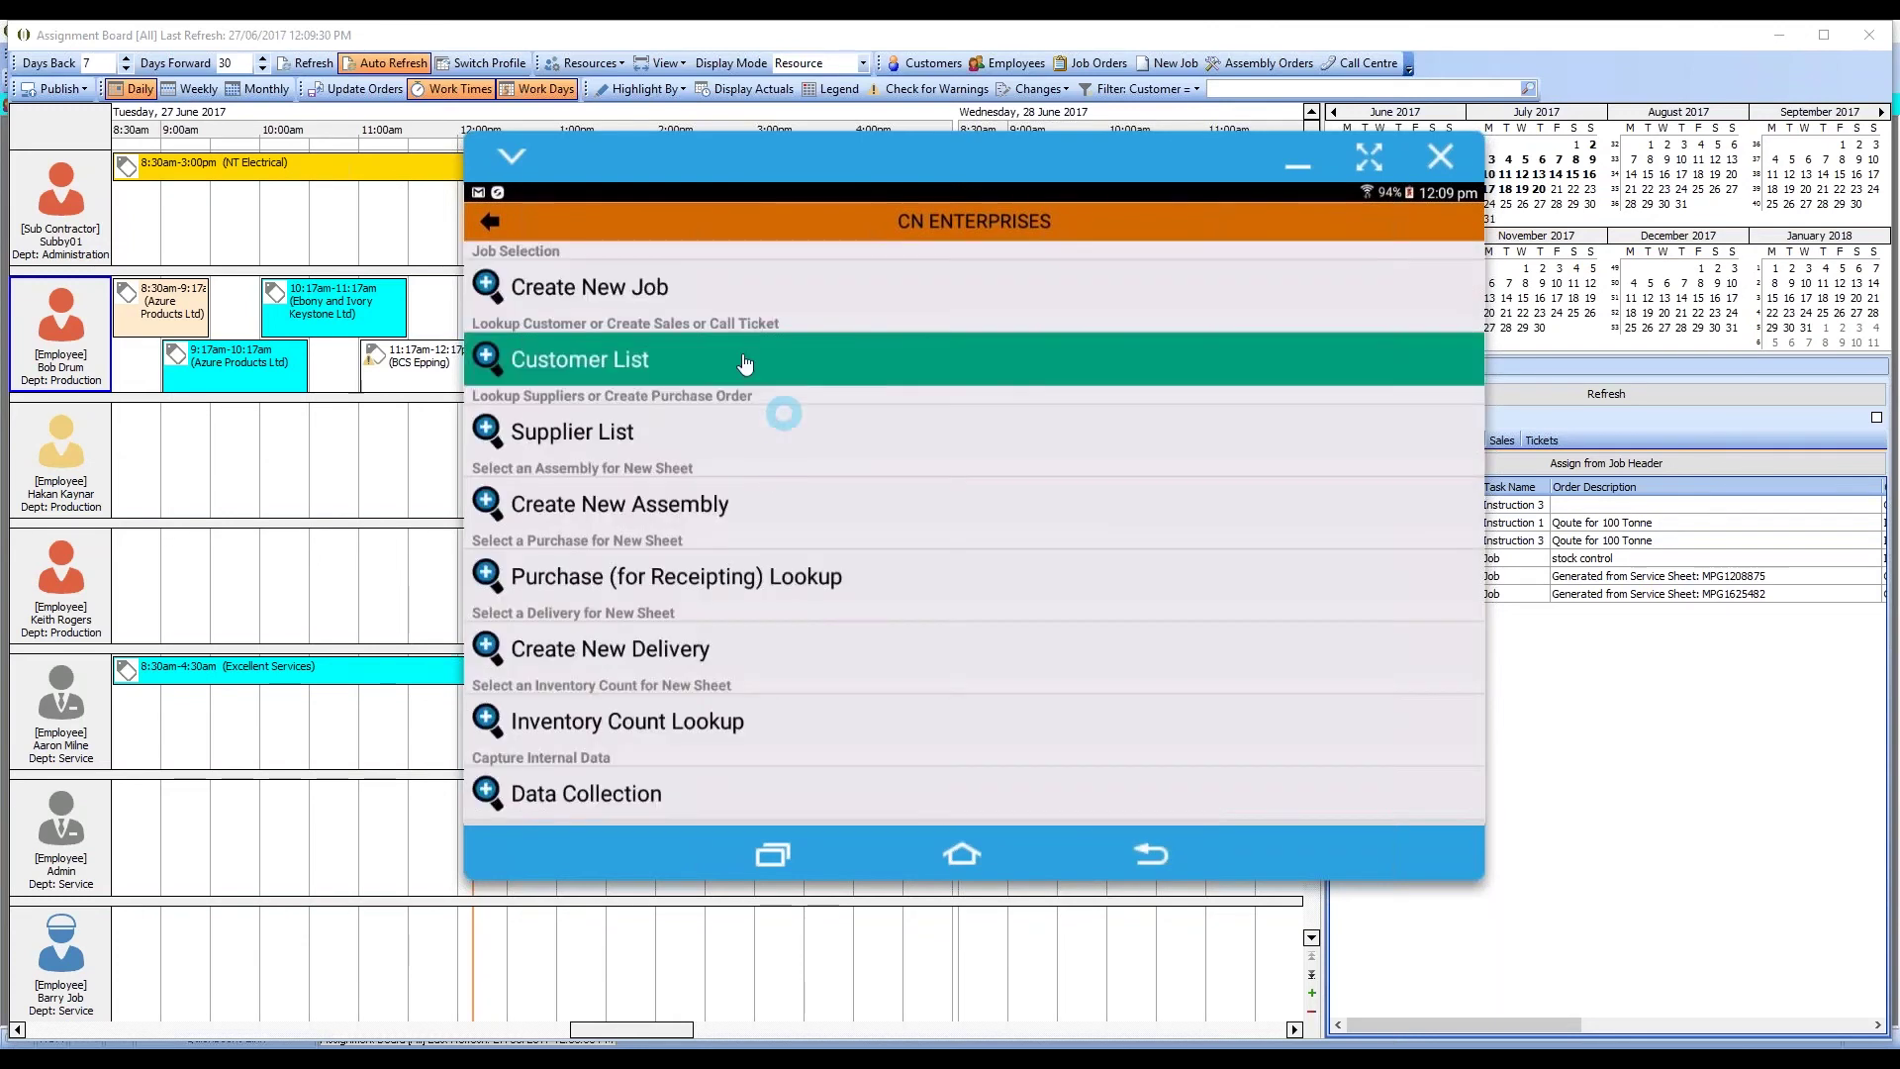
{"action": "left_click", "coordinate": [593, 288]}
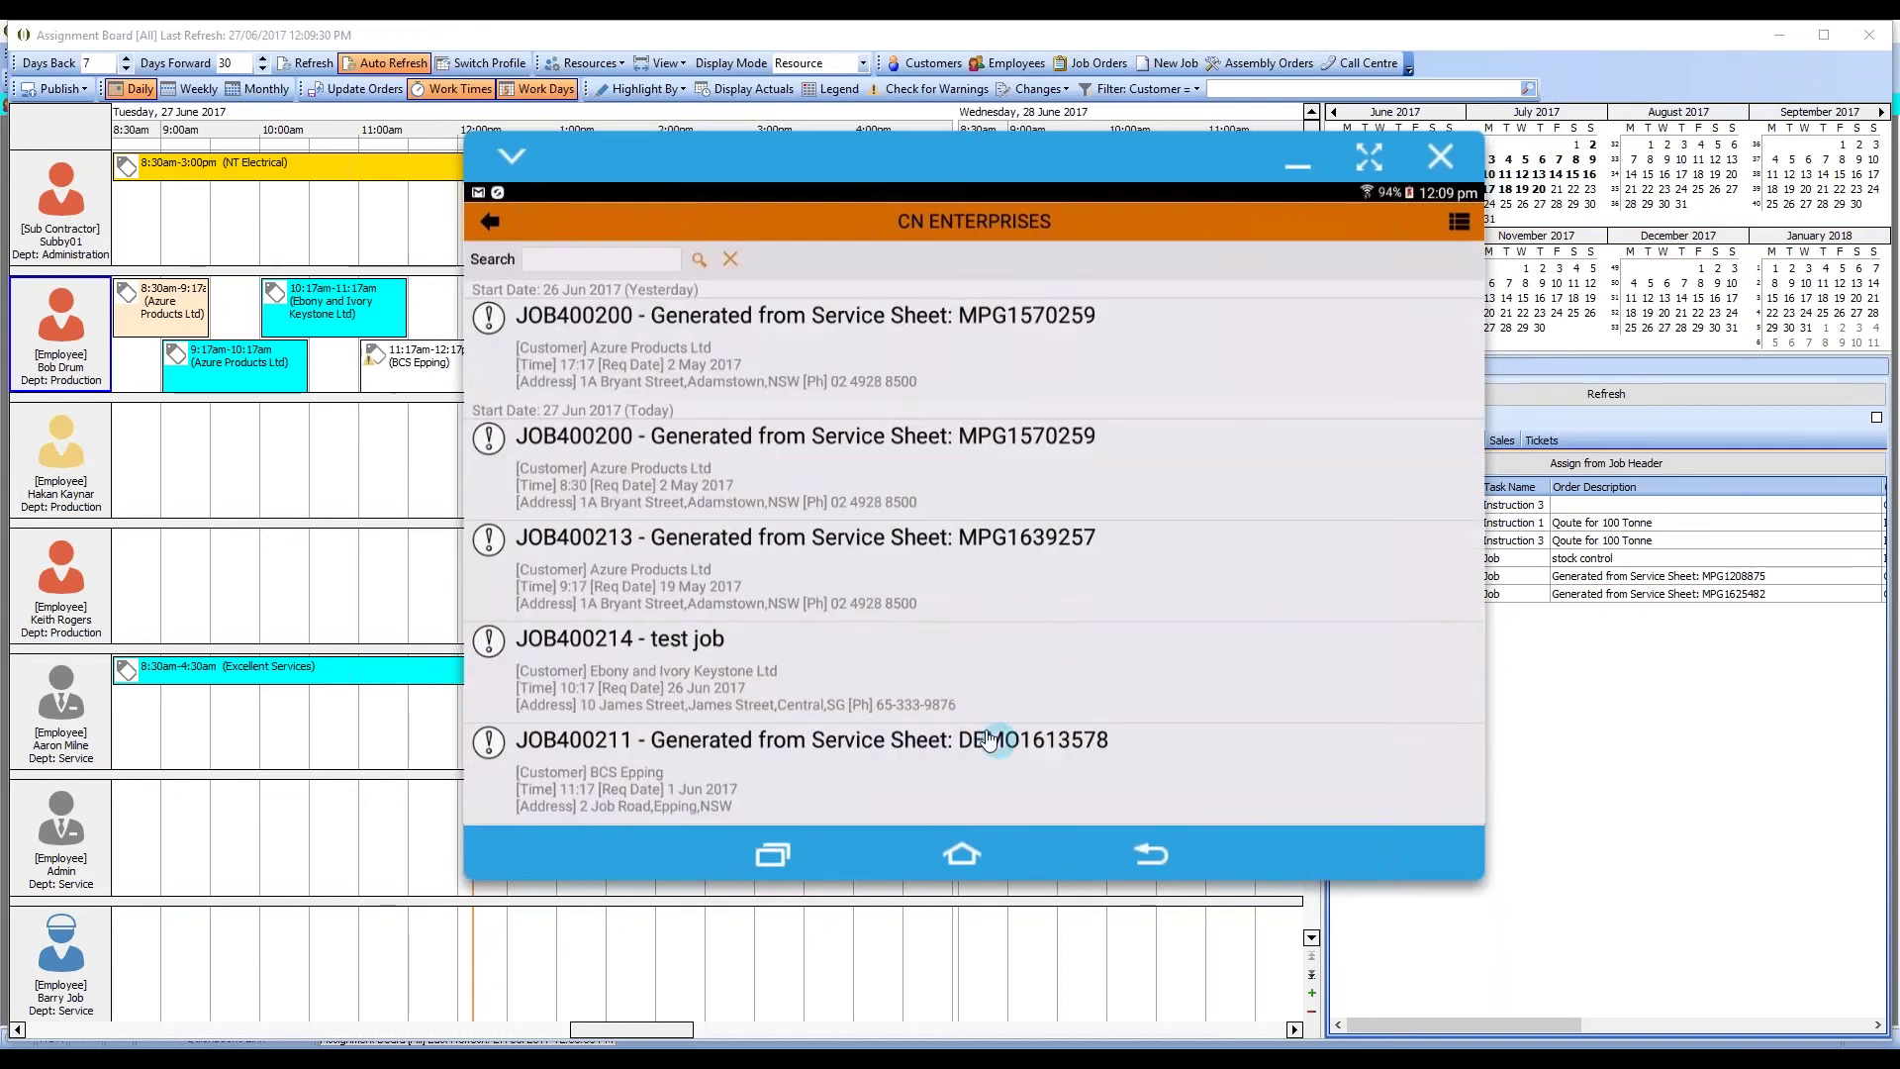
Step: Generate a Service Sheet for the Jim Gold & Co Ltd AirConService job scheduled at 12:30
{"action": "left_click_drag", "start_coordinate": [987, 740], "coordinate": [933, 455]}
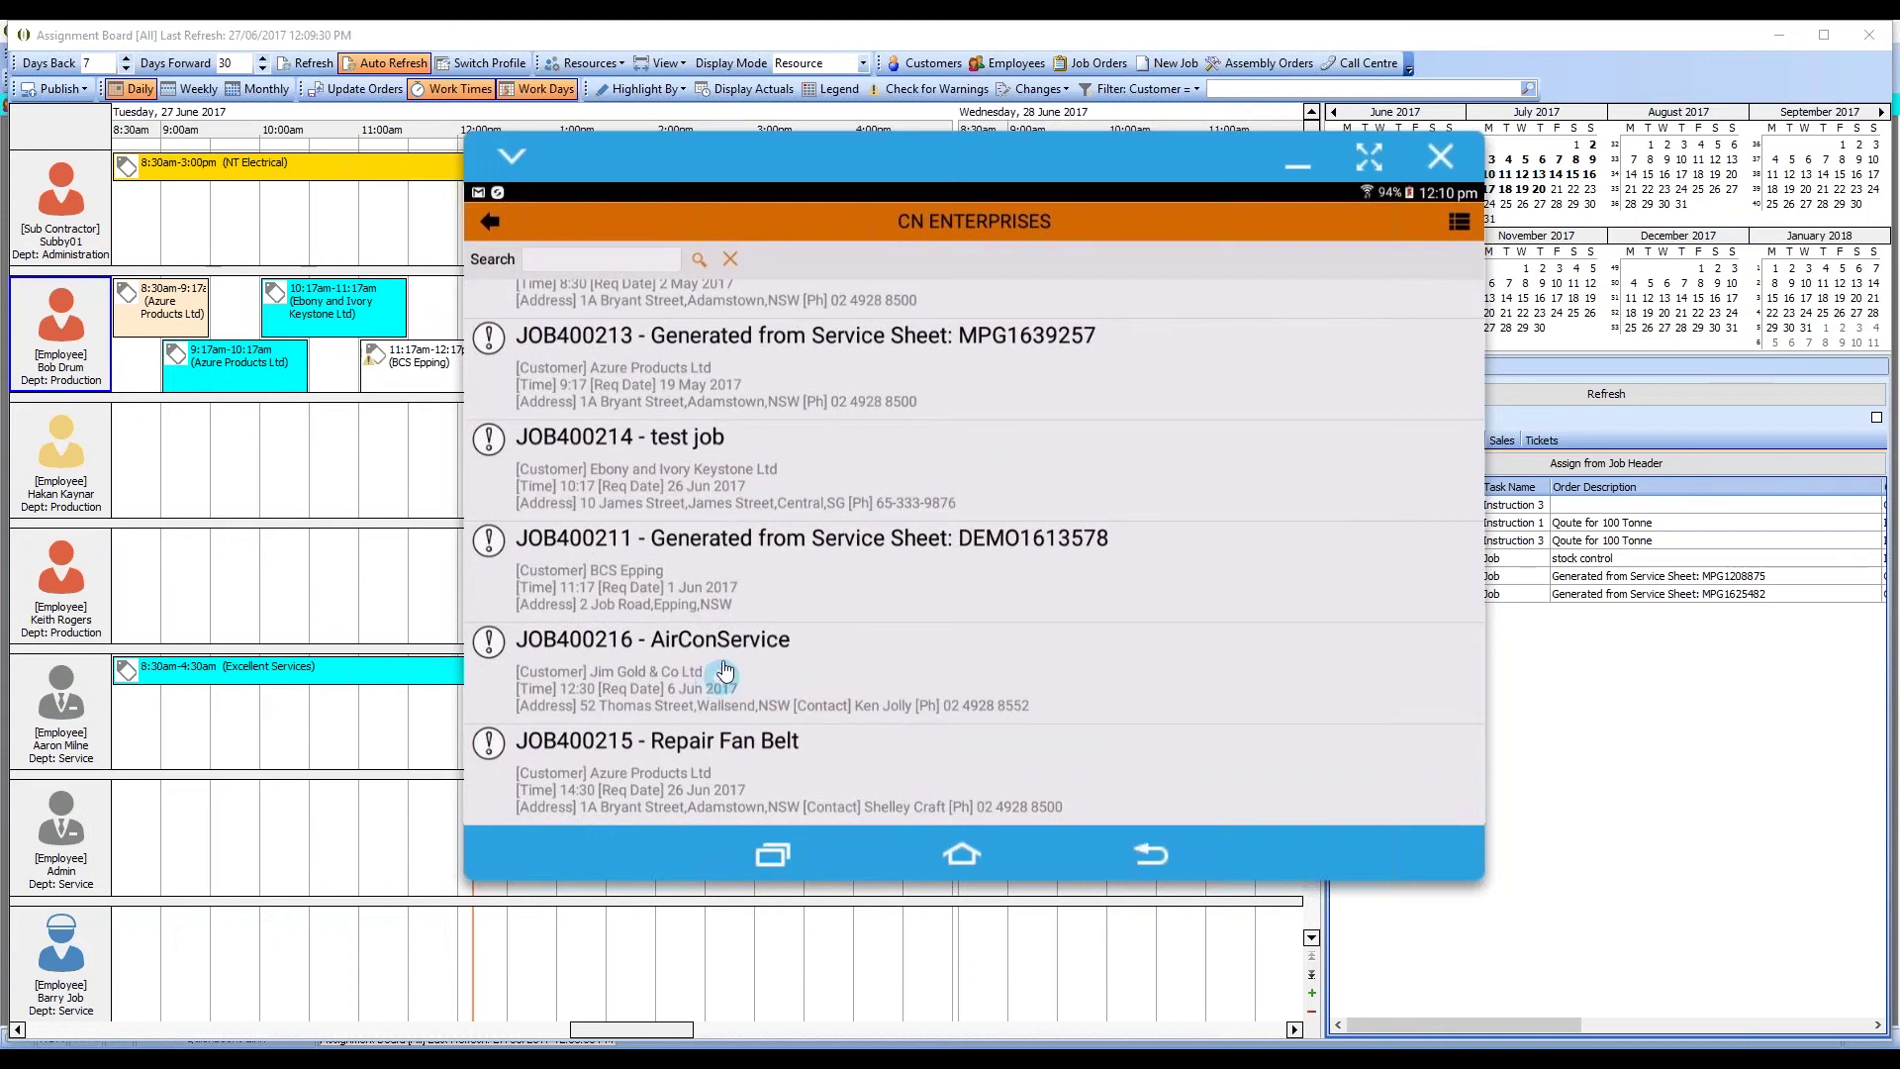
{"action": "left_click", "coordinate": [669, 690]}
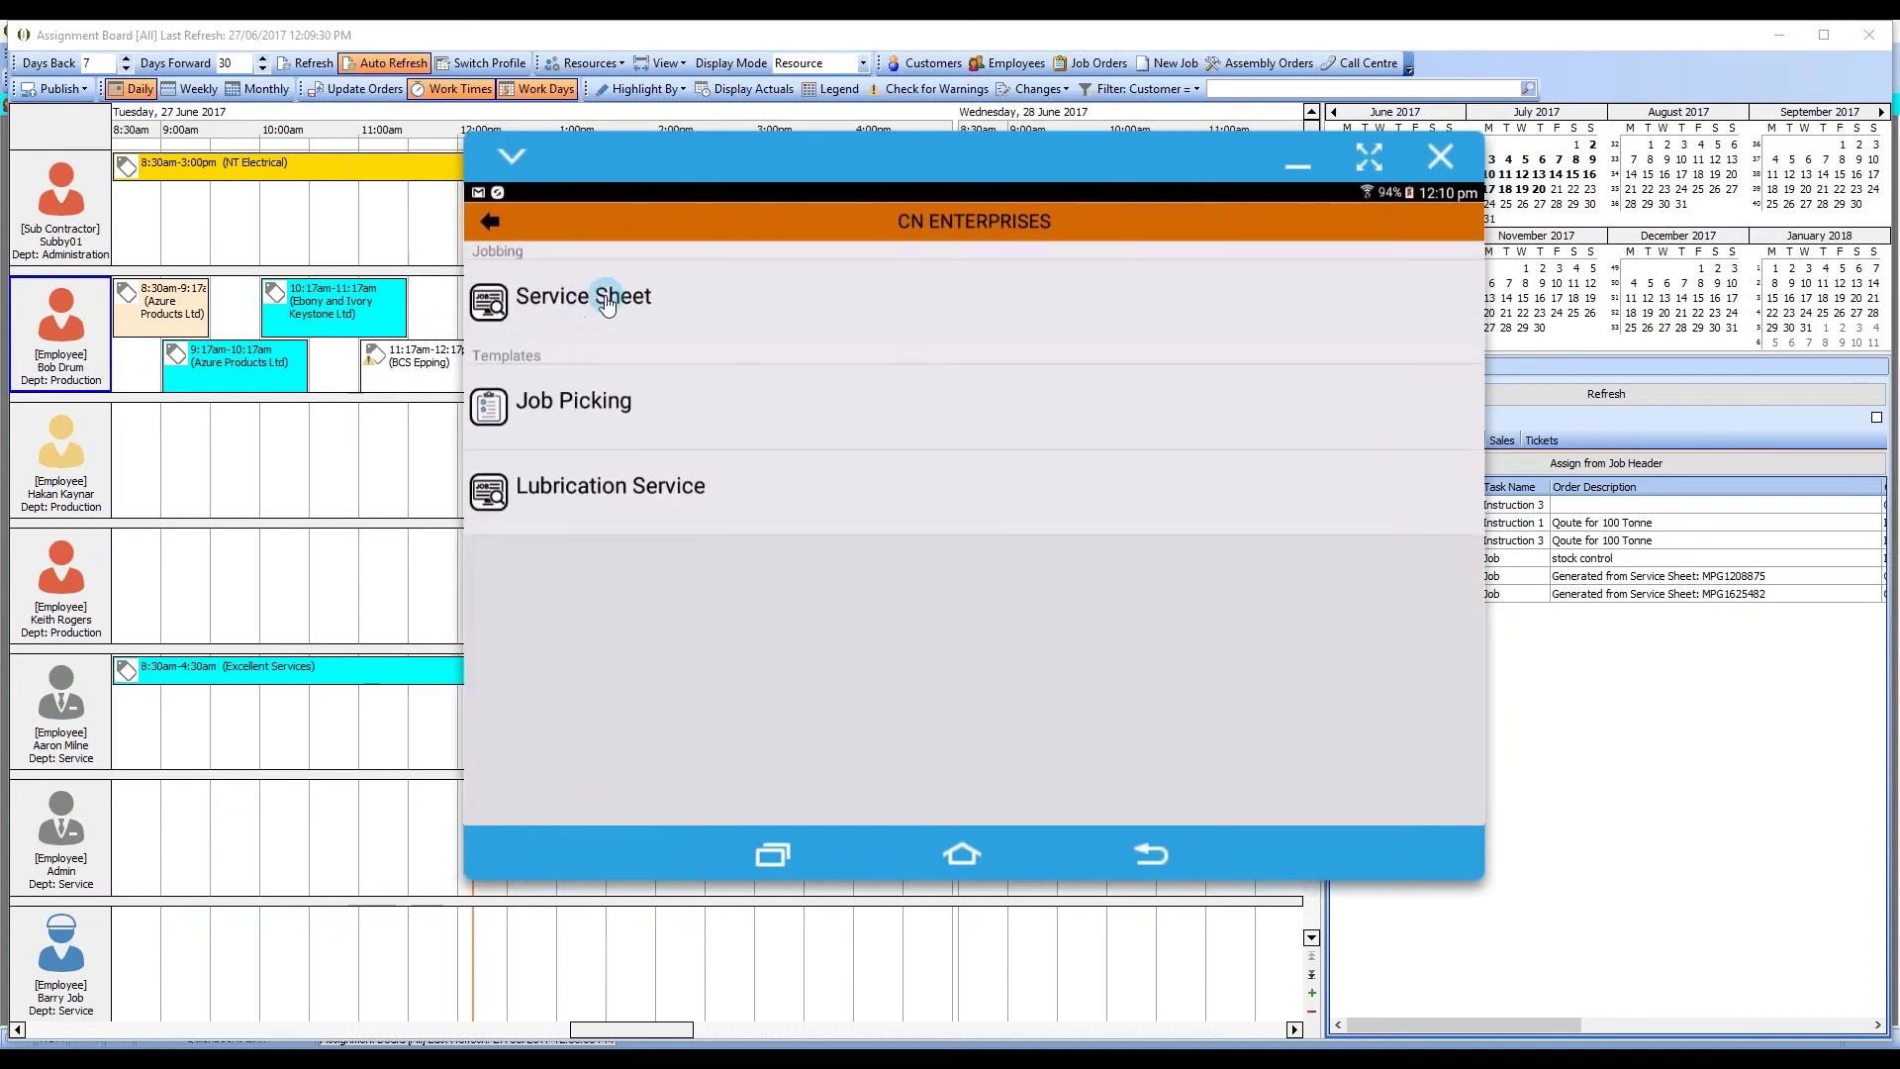
{"action": "left_click", "coordinate": [606, 303]}
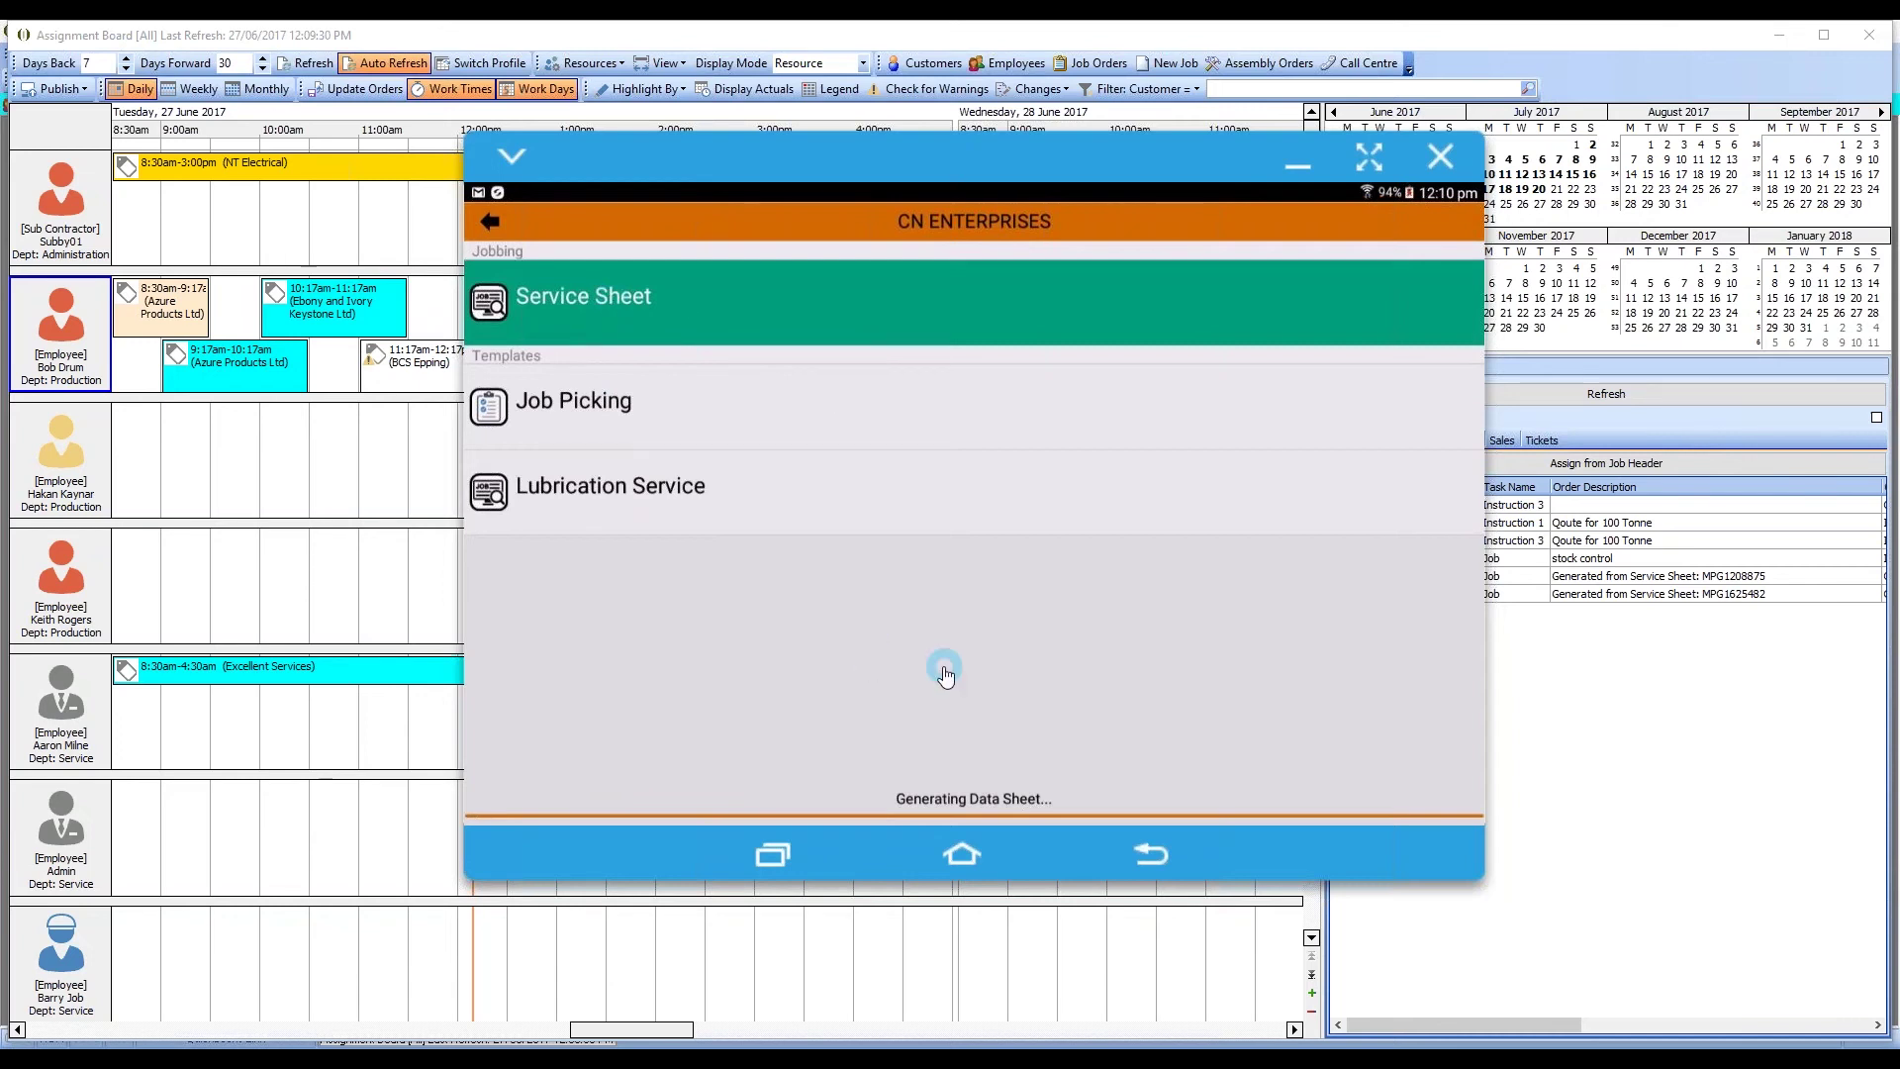
{"action": "scroll", "coordinate": [943, 668], "scroll_direction": "down", "scroll_amount": 3}
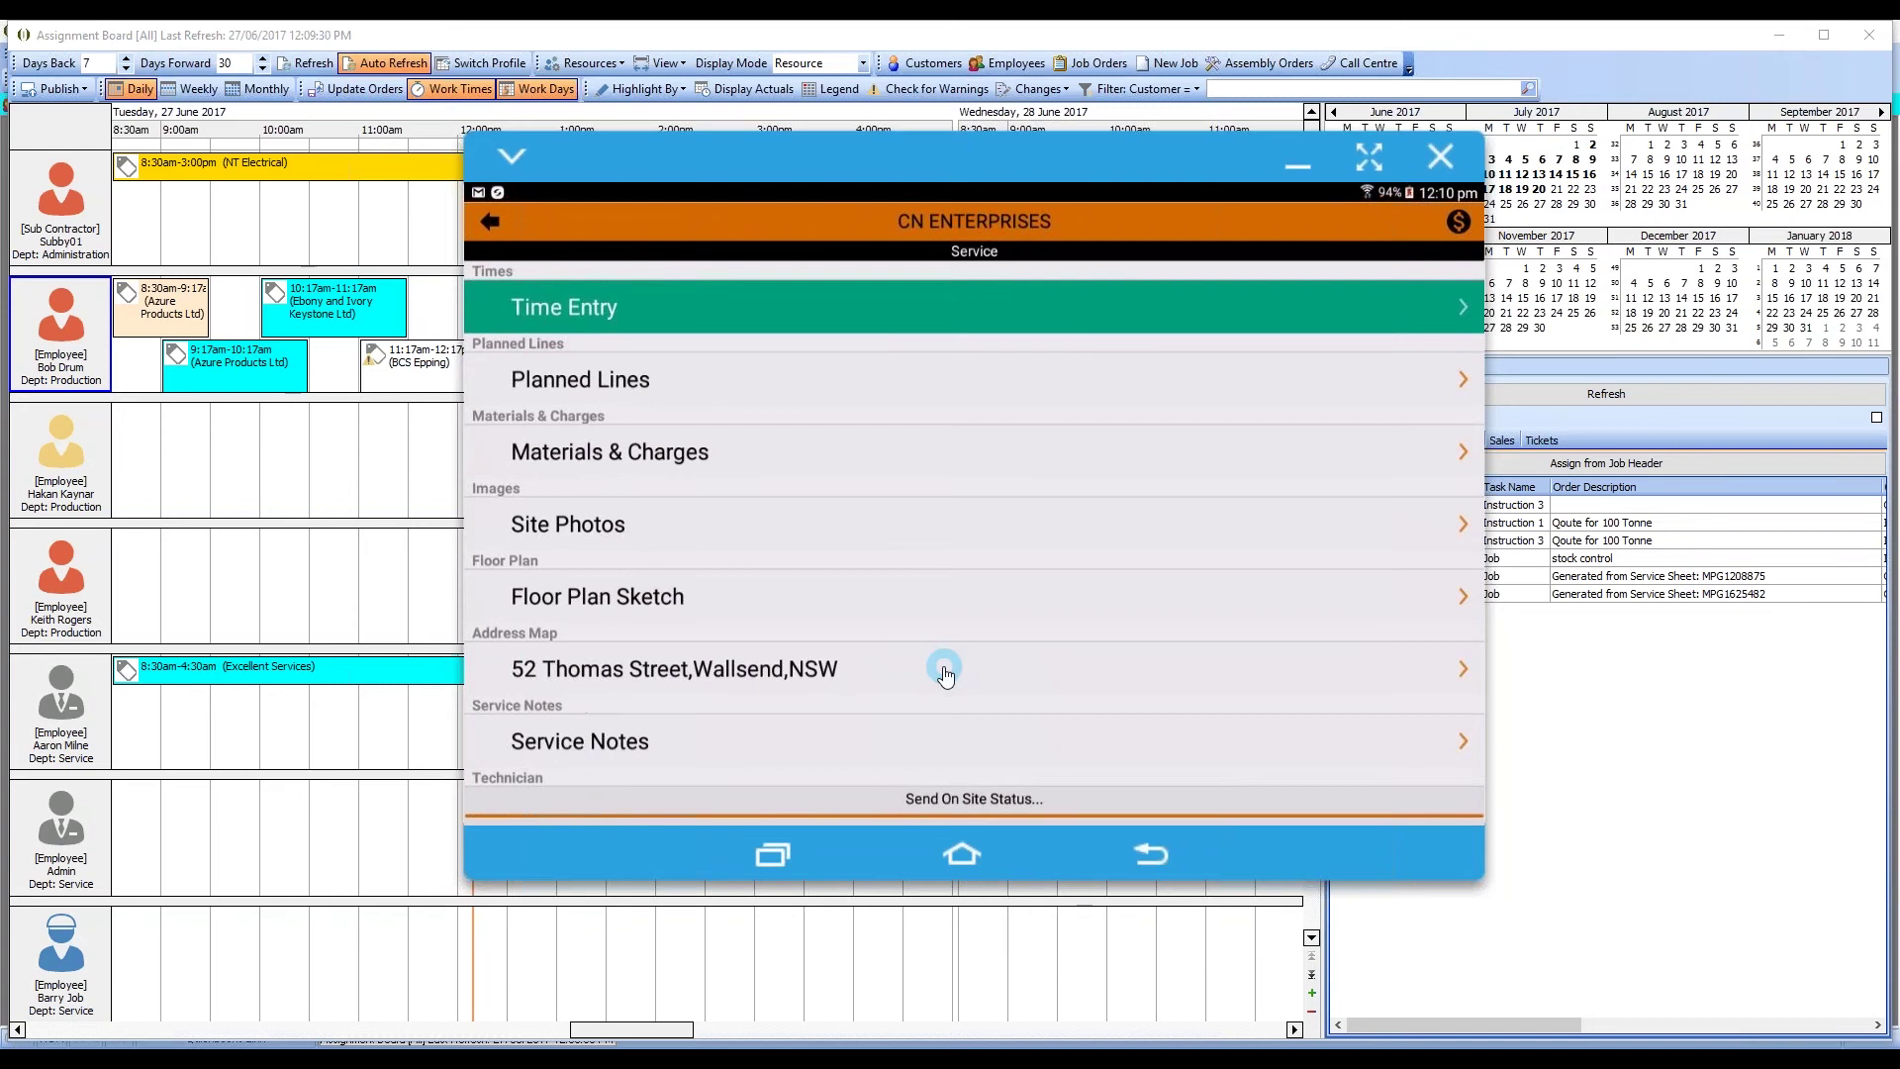
{"action": "left_click", "coordinate": [942, 491]}
{"action": "scroll", "coordinate": [942, 491], "scroll_direction": "up", "scroll_amount": 2}
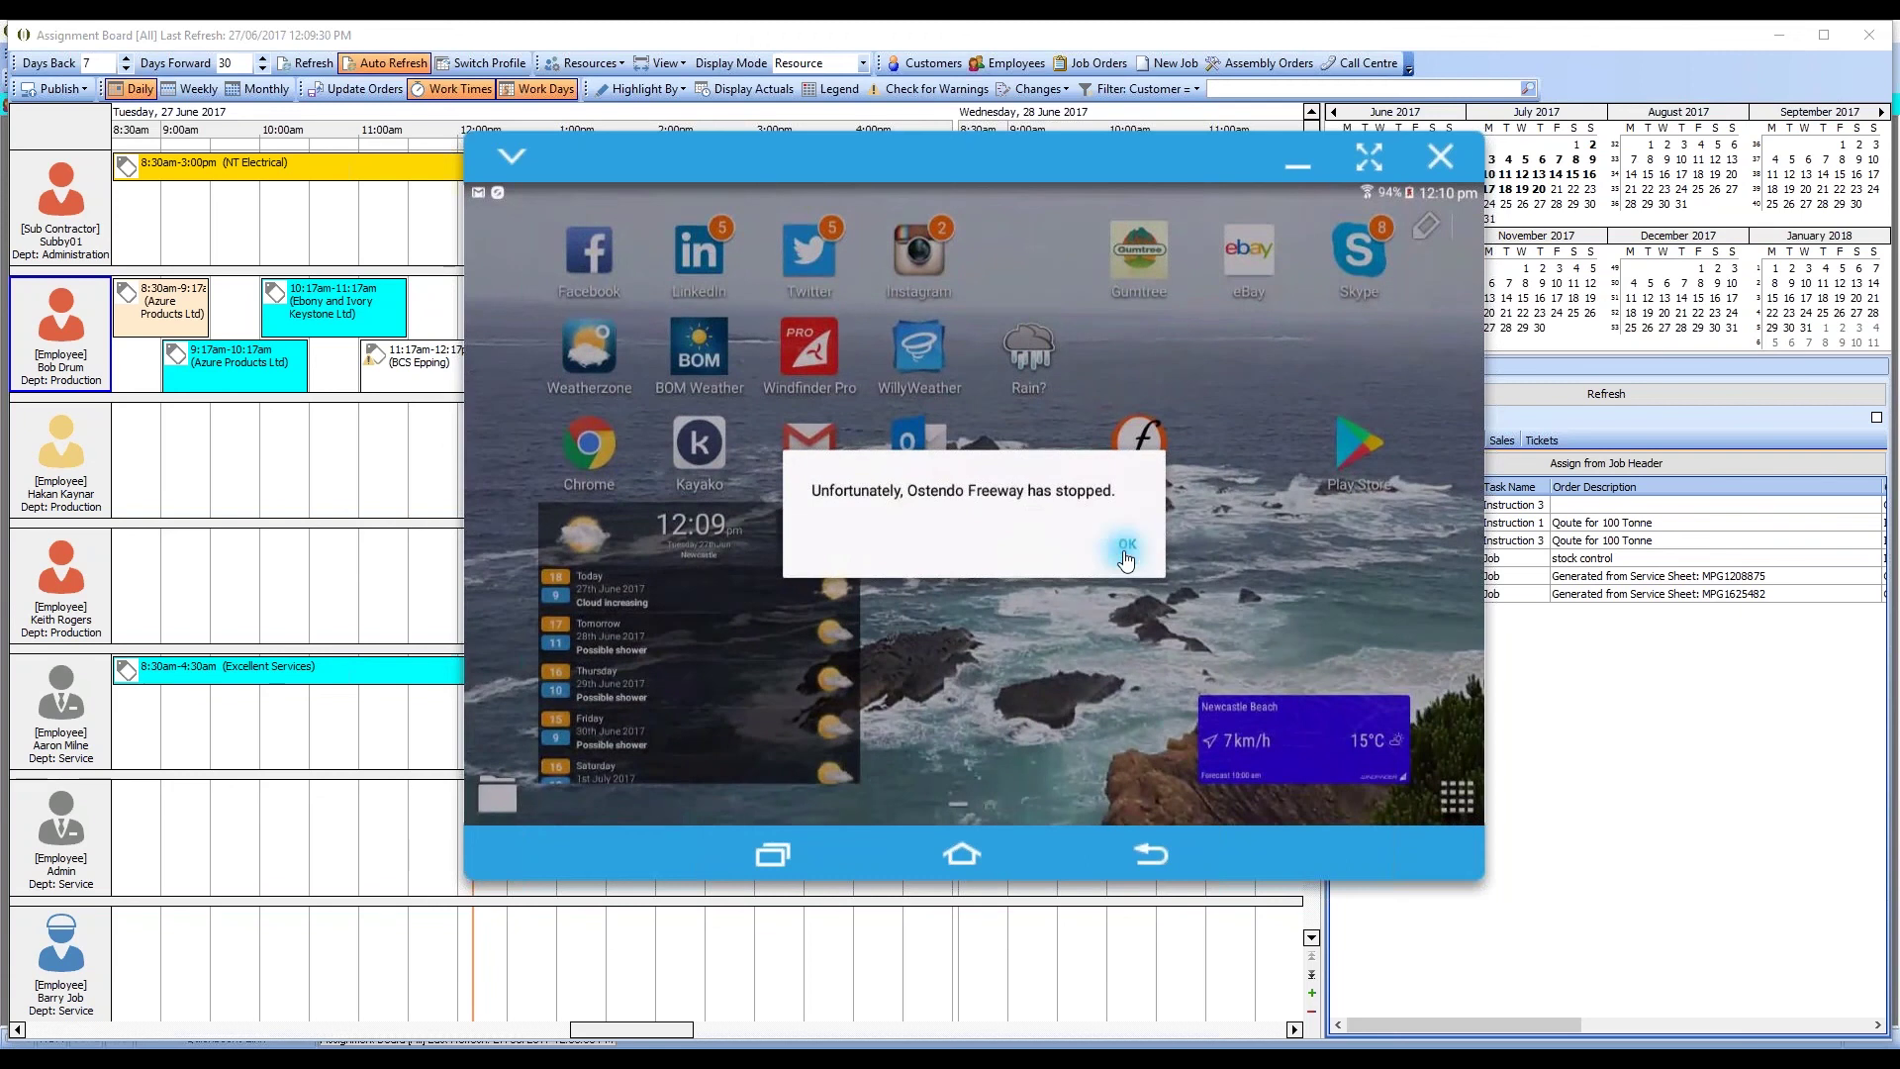
Step: Relaunch Ostendo Freeway on the tablet with CN ENTERPRISES and reopen the in-progress Jim Gold & Co Ltd service sheet
{"action": "left_click", "coordinate": [1126, 557]}
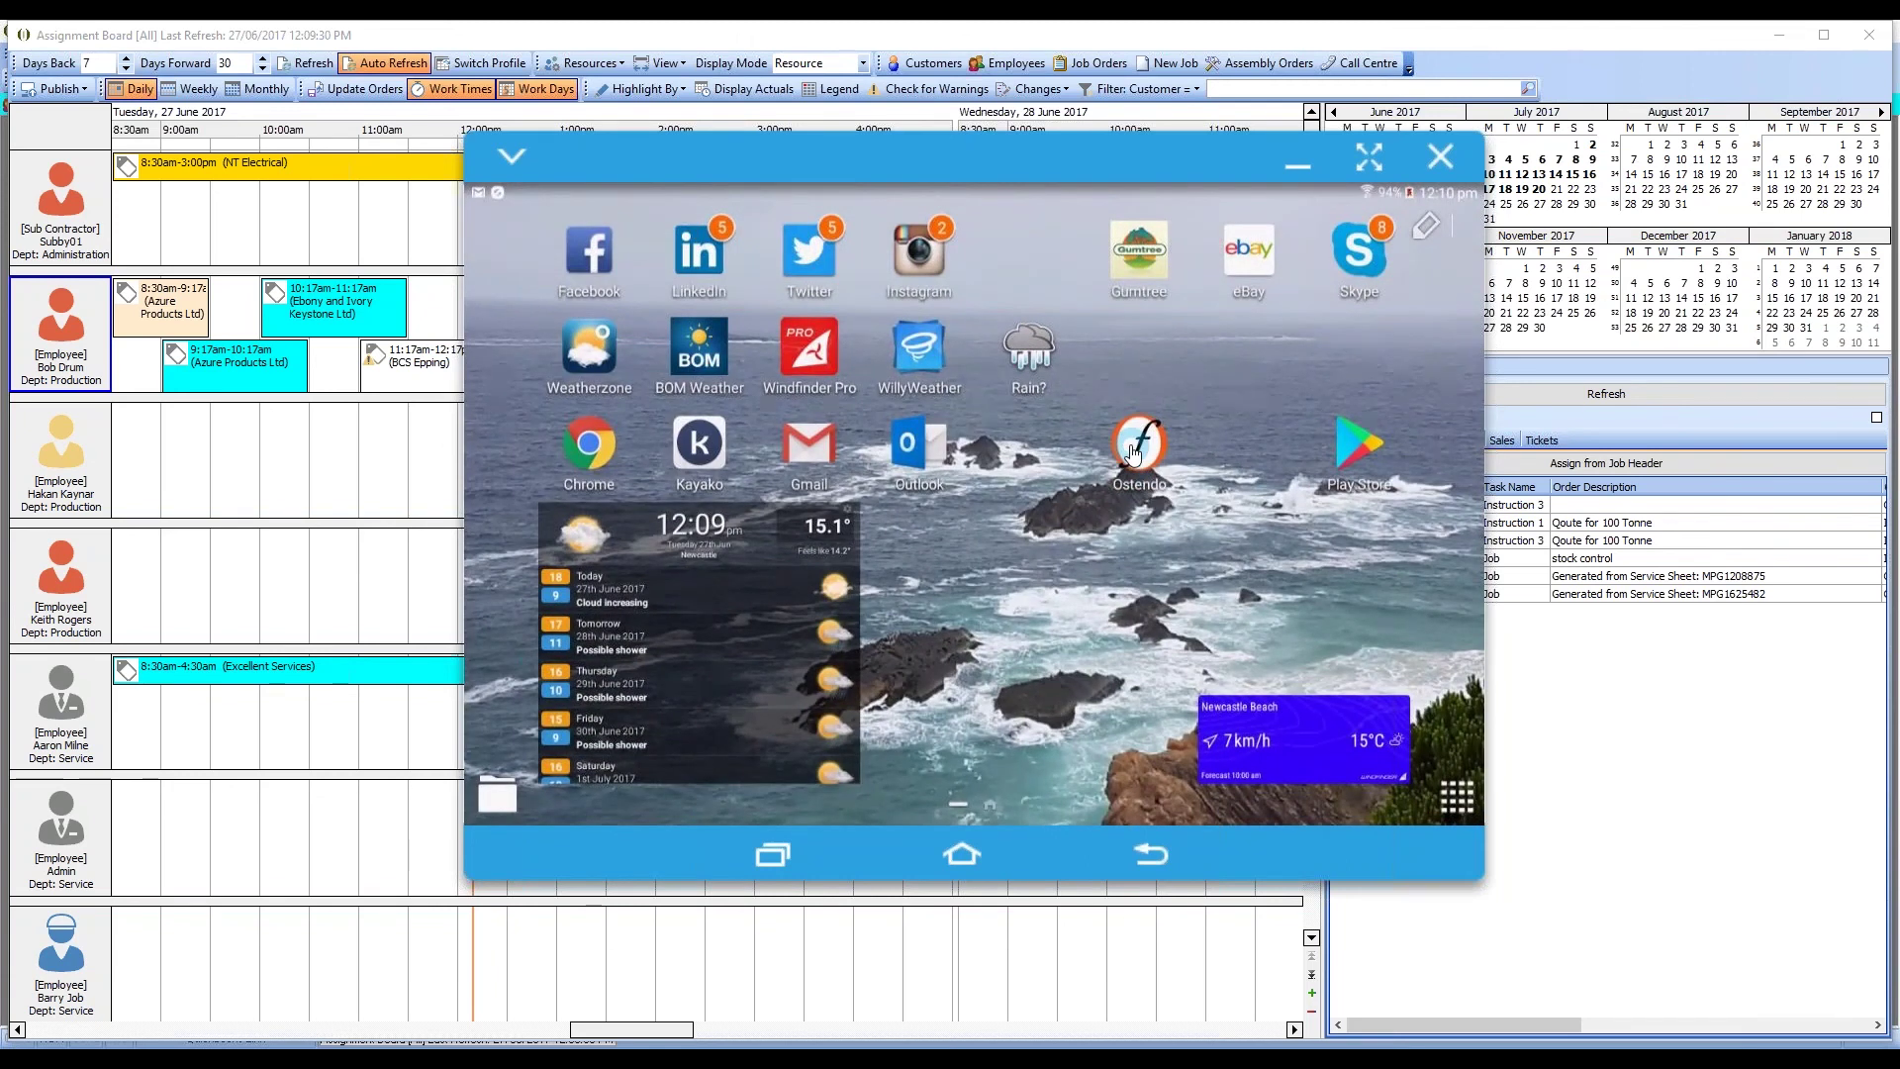
{"action": "left_click", "coordinate": [1134, 453]}
{"action": "left_click_drag", "start_coordinate": [1043, 154], "coordinate": [1002, 214]}
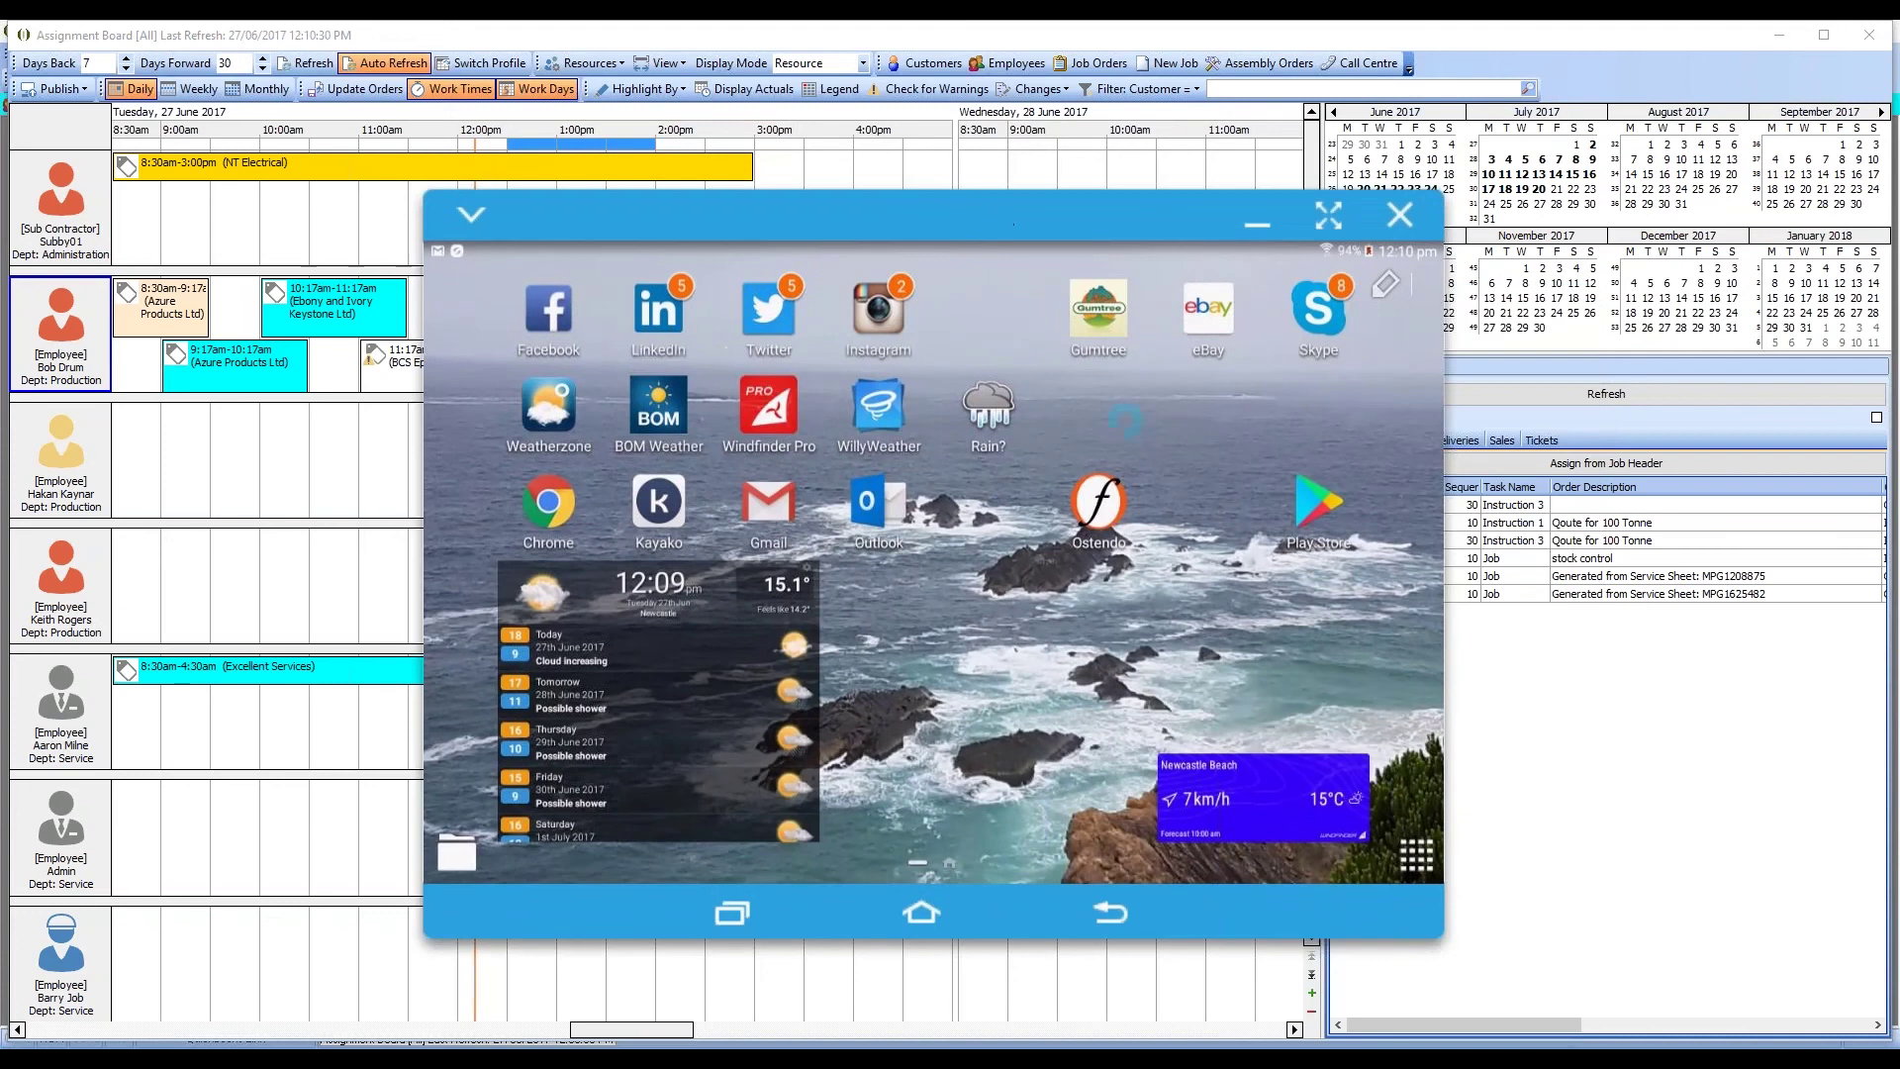
{"action": "left_click", "coordinate": [1101, 513]}
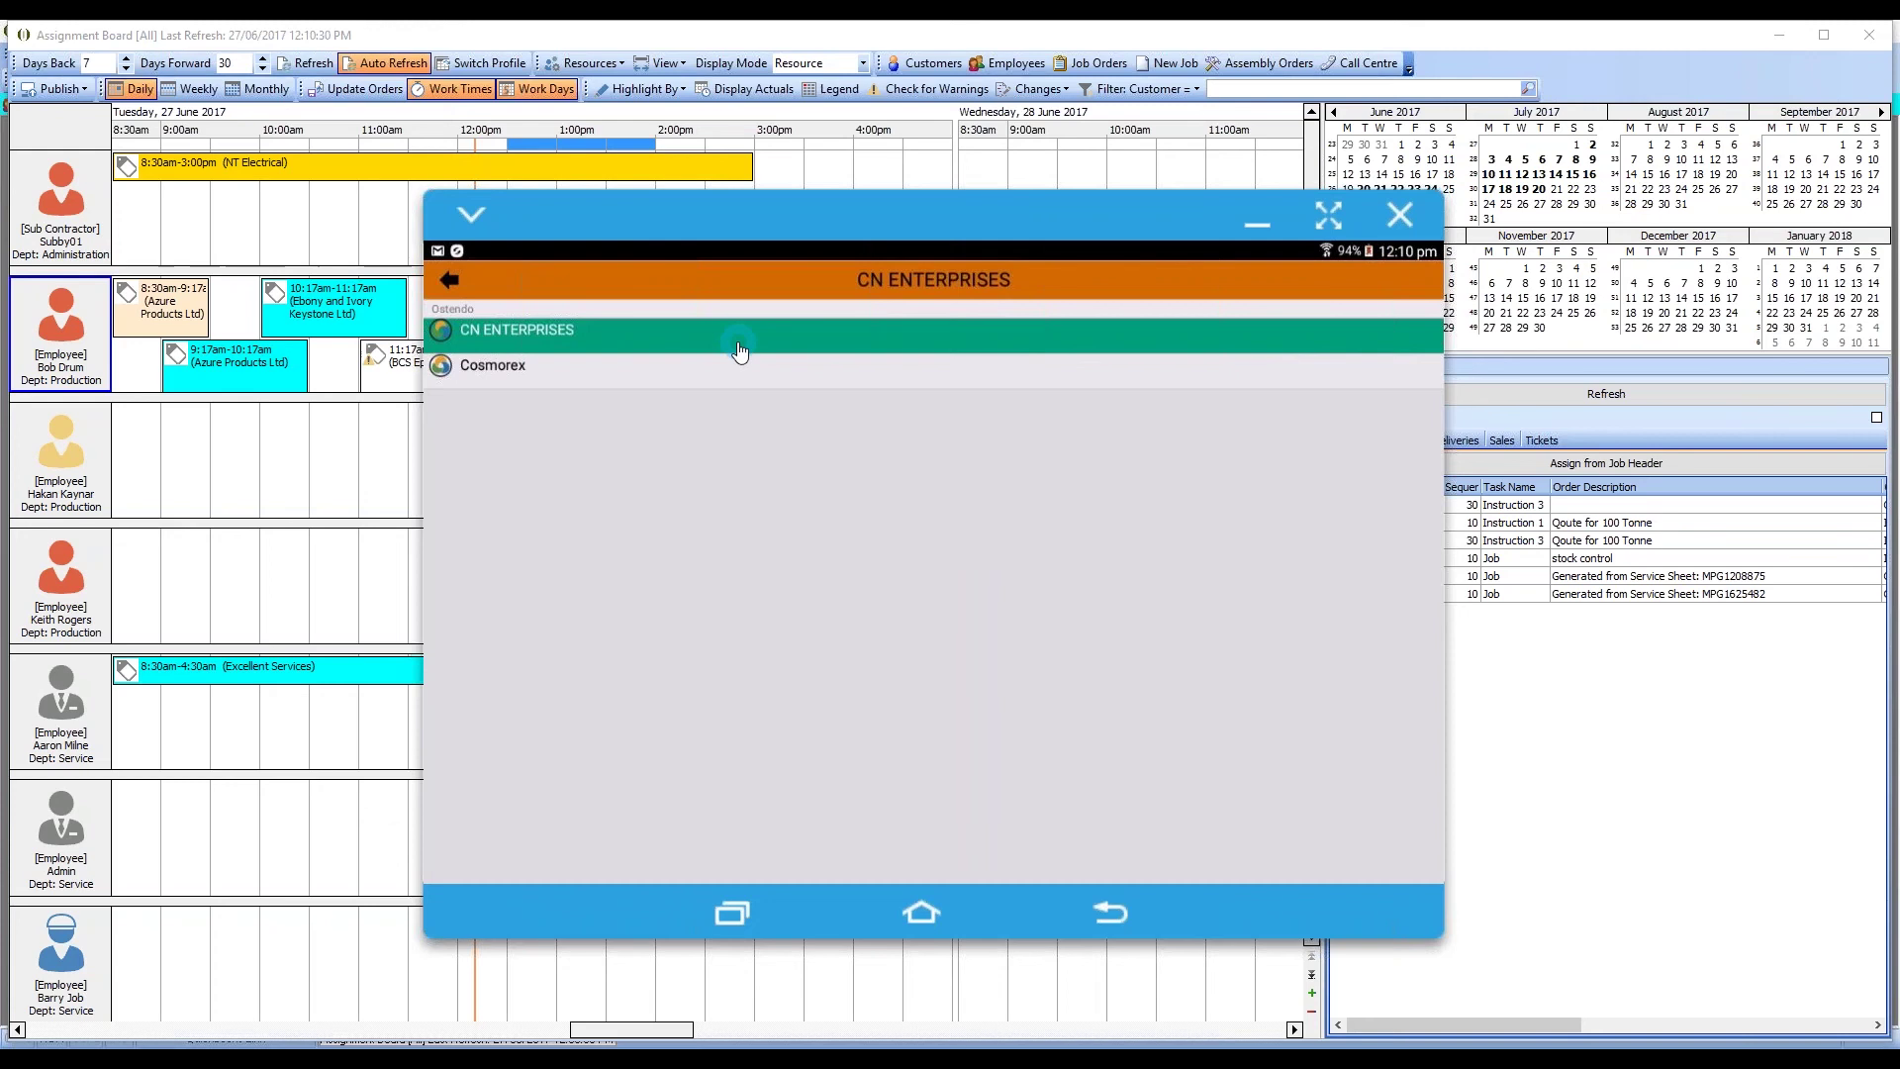
{"action": "left_click", "coordinate": [1225, 522]}
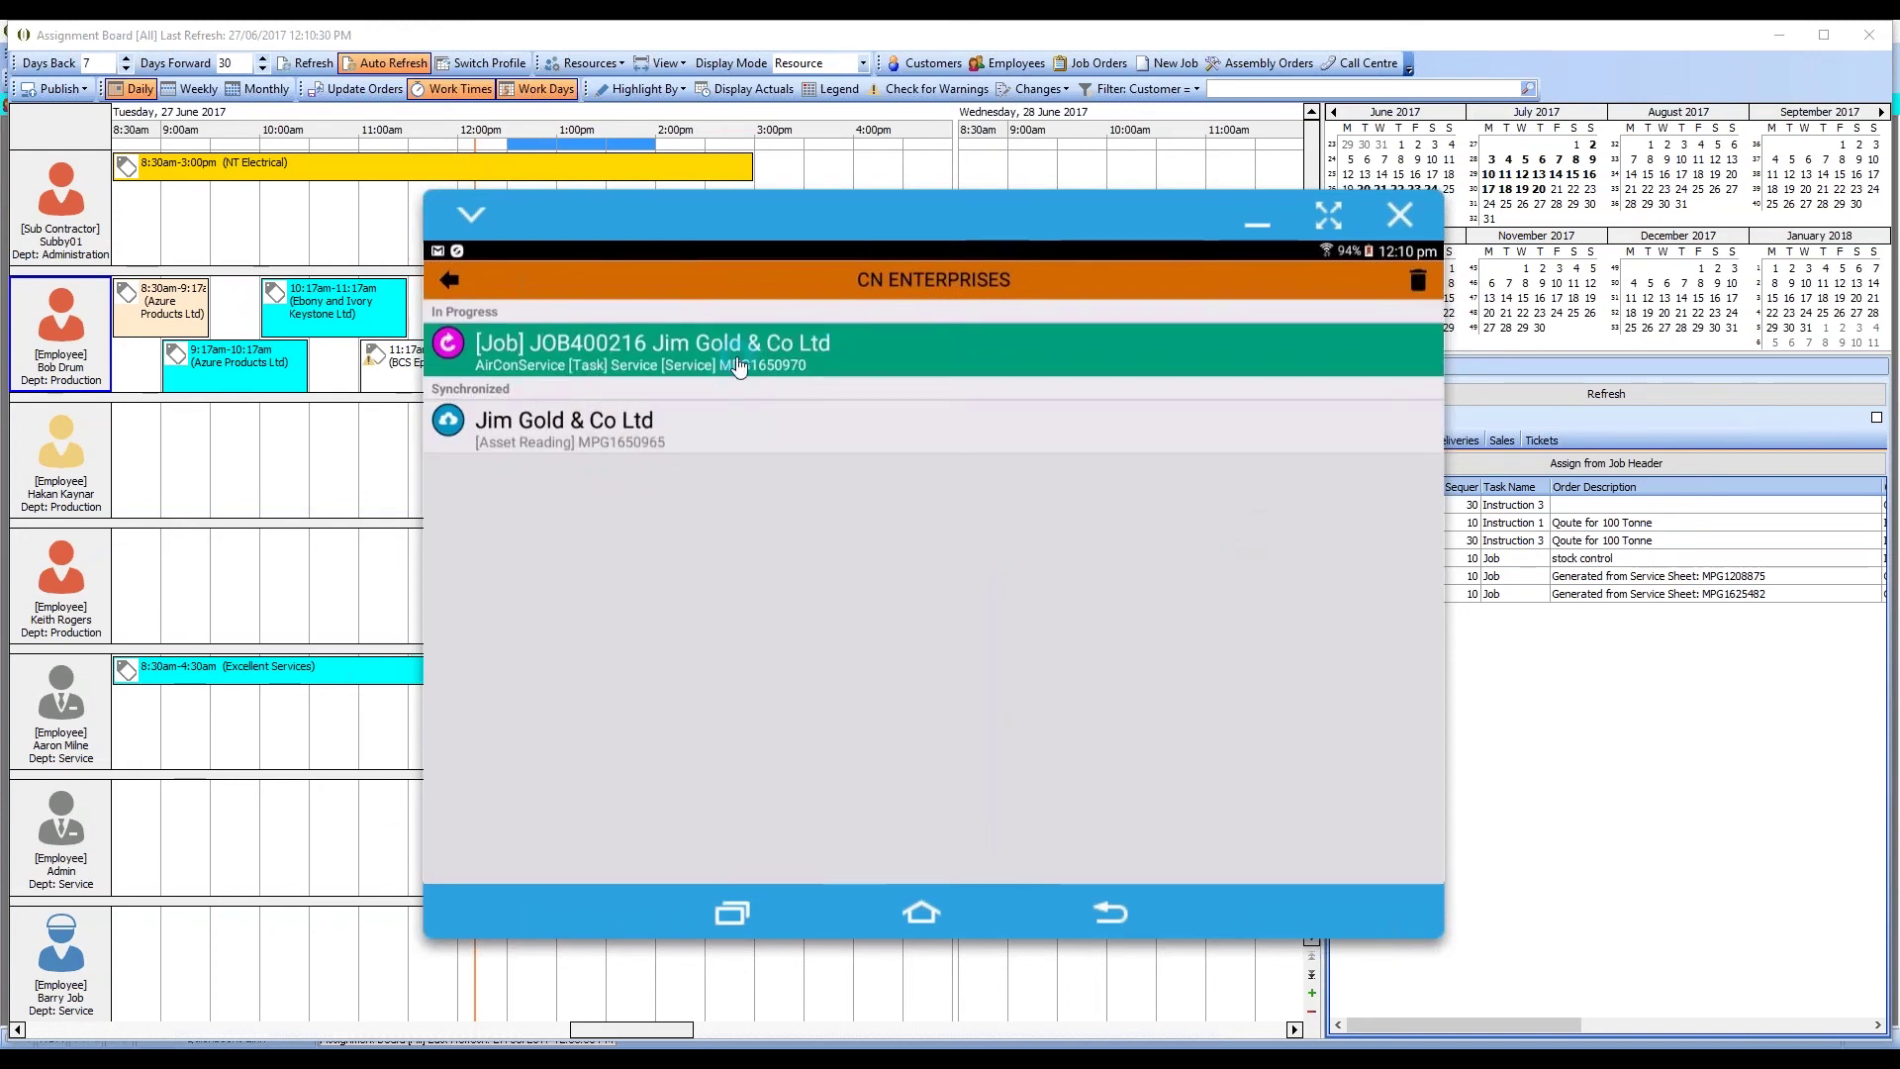
{"action": "left_click", "coordinate": [737, 367]}
{"action": "left_click", "coordinate": [727, 534]}
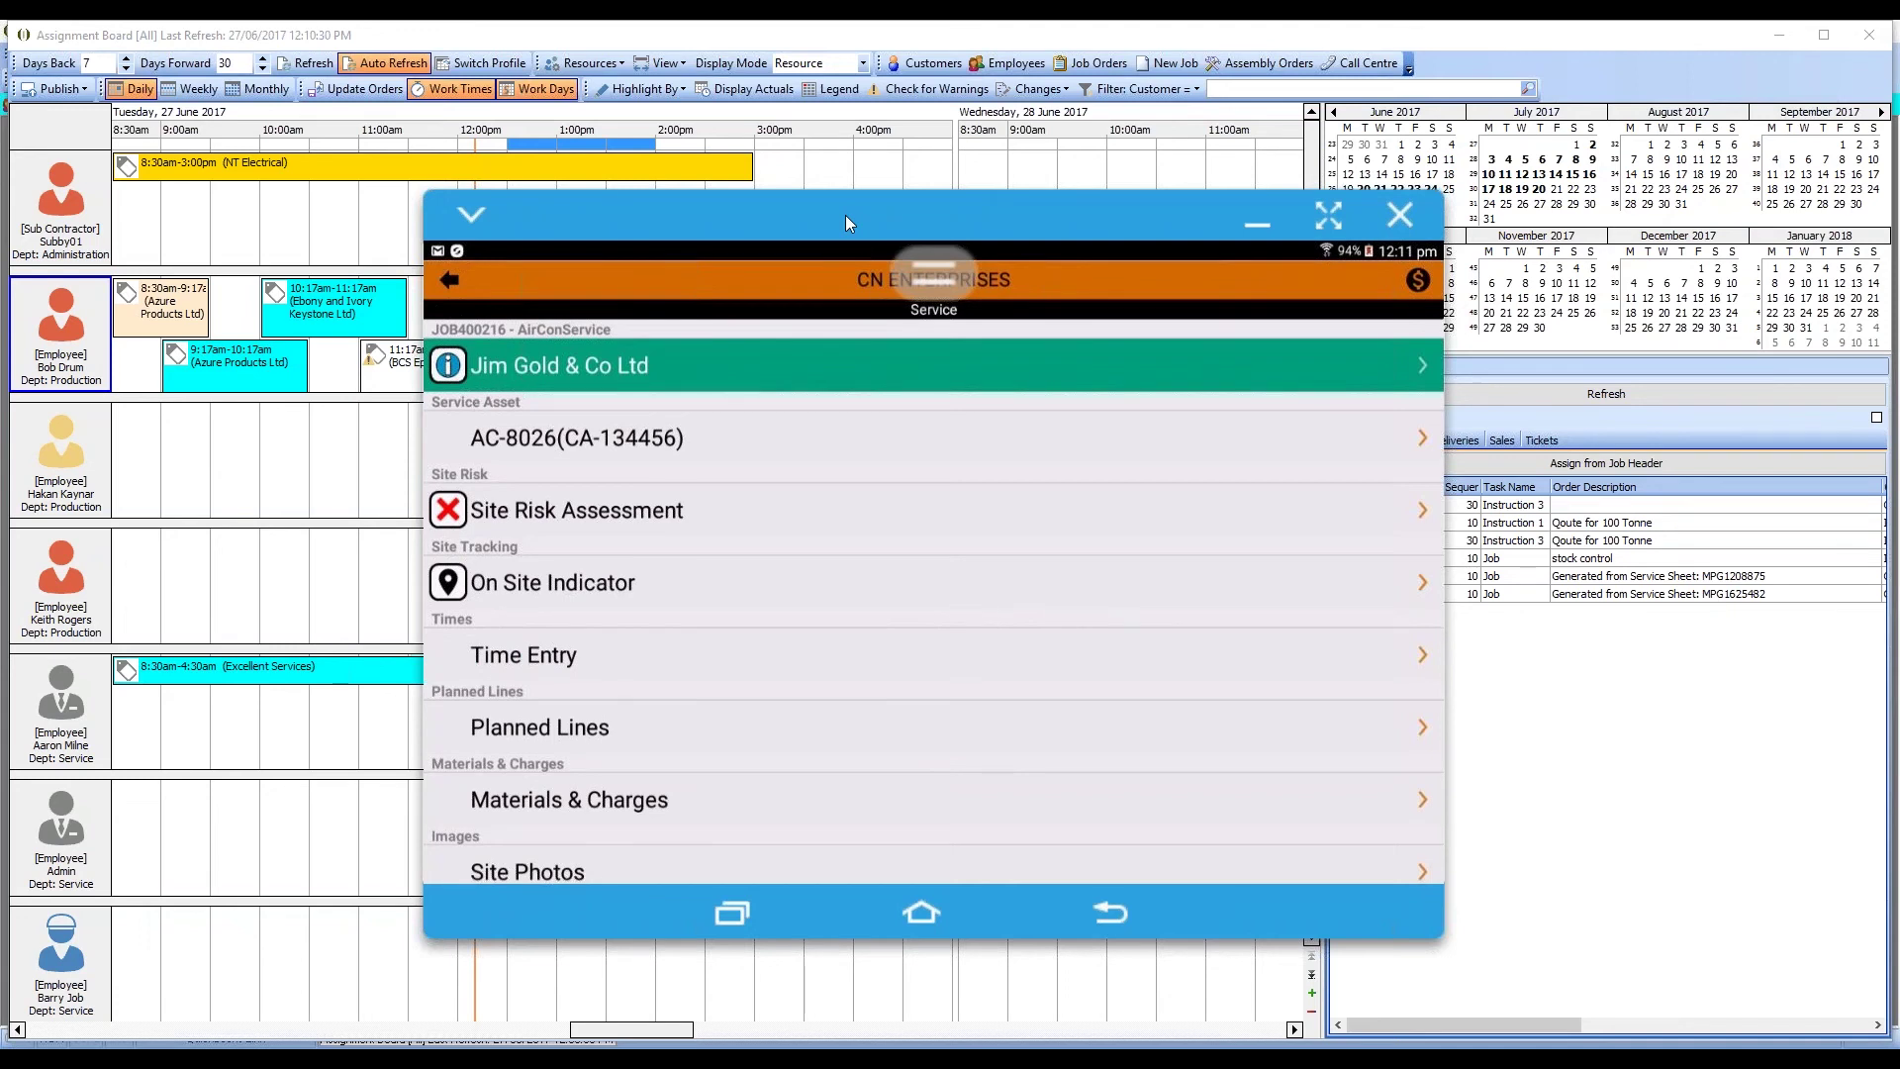
Step: Review the customer details in the Jim Gold & Co Ltd service sheet and read the 2017-03-06 service notes
{"action": "left_click", "coordinate": [709, 300]}
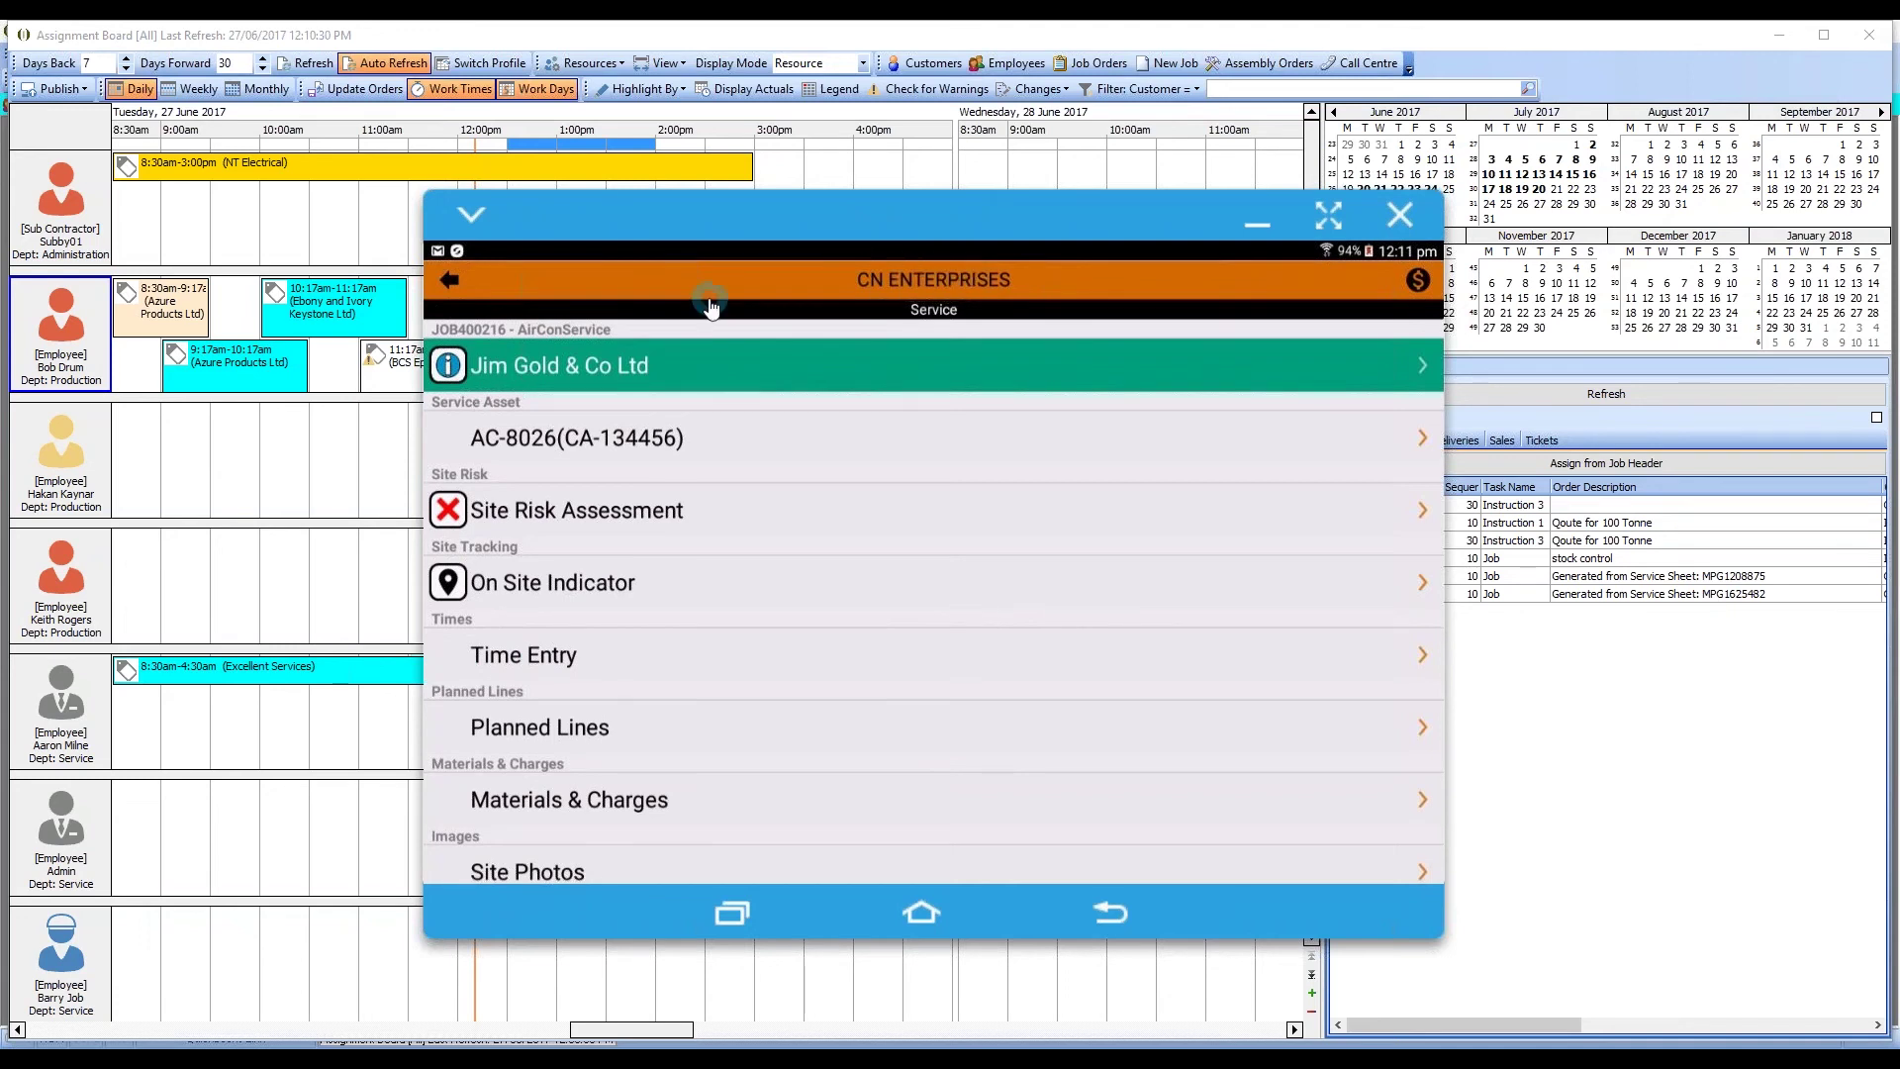
{"action": "left_click", "coordinate": [775, 376]}
{"action": "left_click", "coordinate": [796, 401]}
{"action": "left_click", "coordinate": [632, 369]}
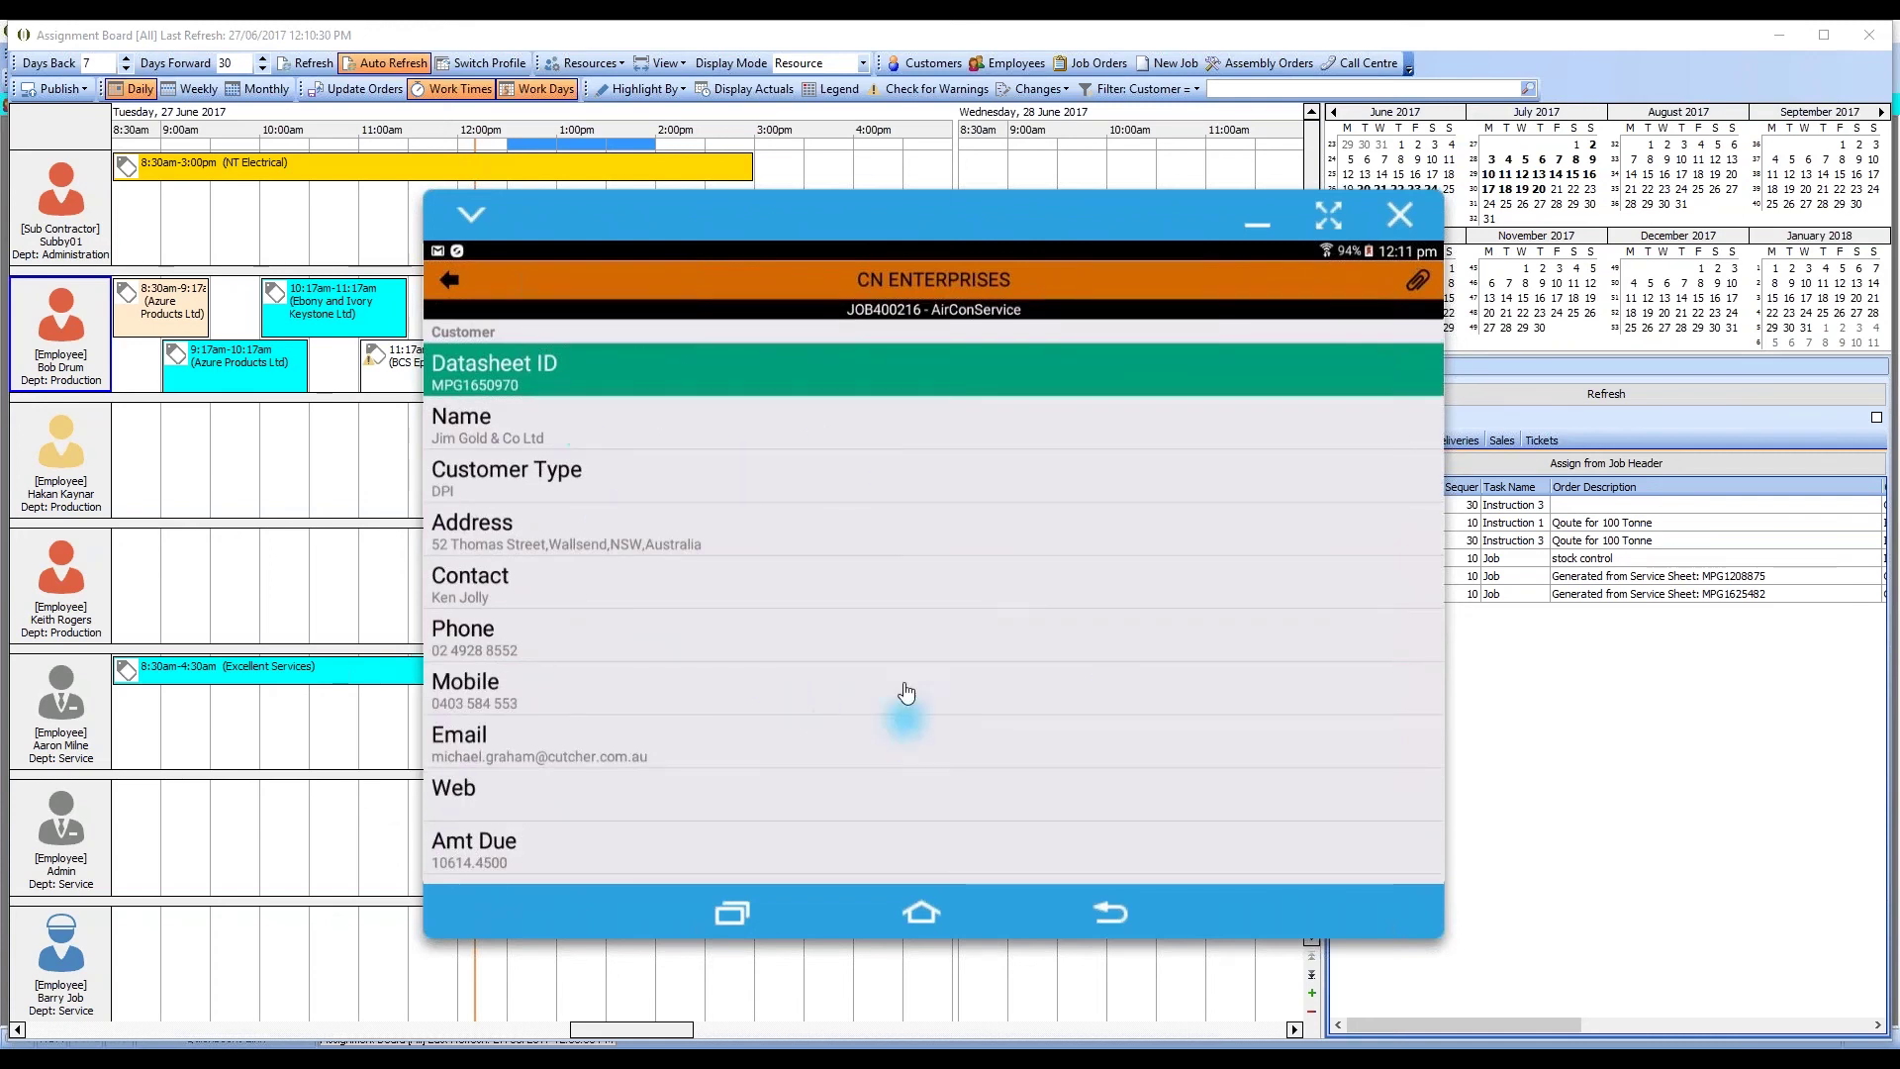
{"action": "left_click_drag", "start_coordinate": [907, 692], "coordinate": [904, 514]}
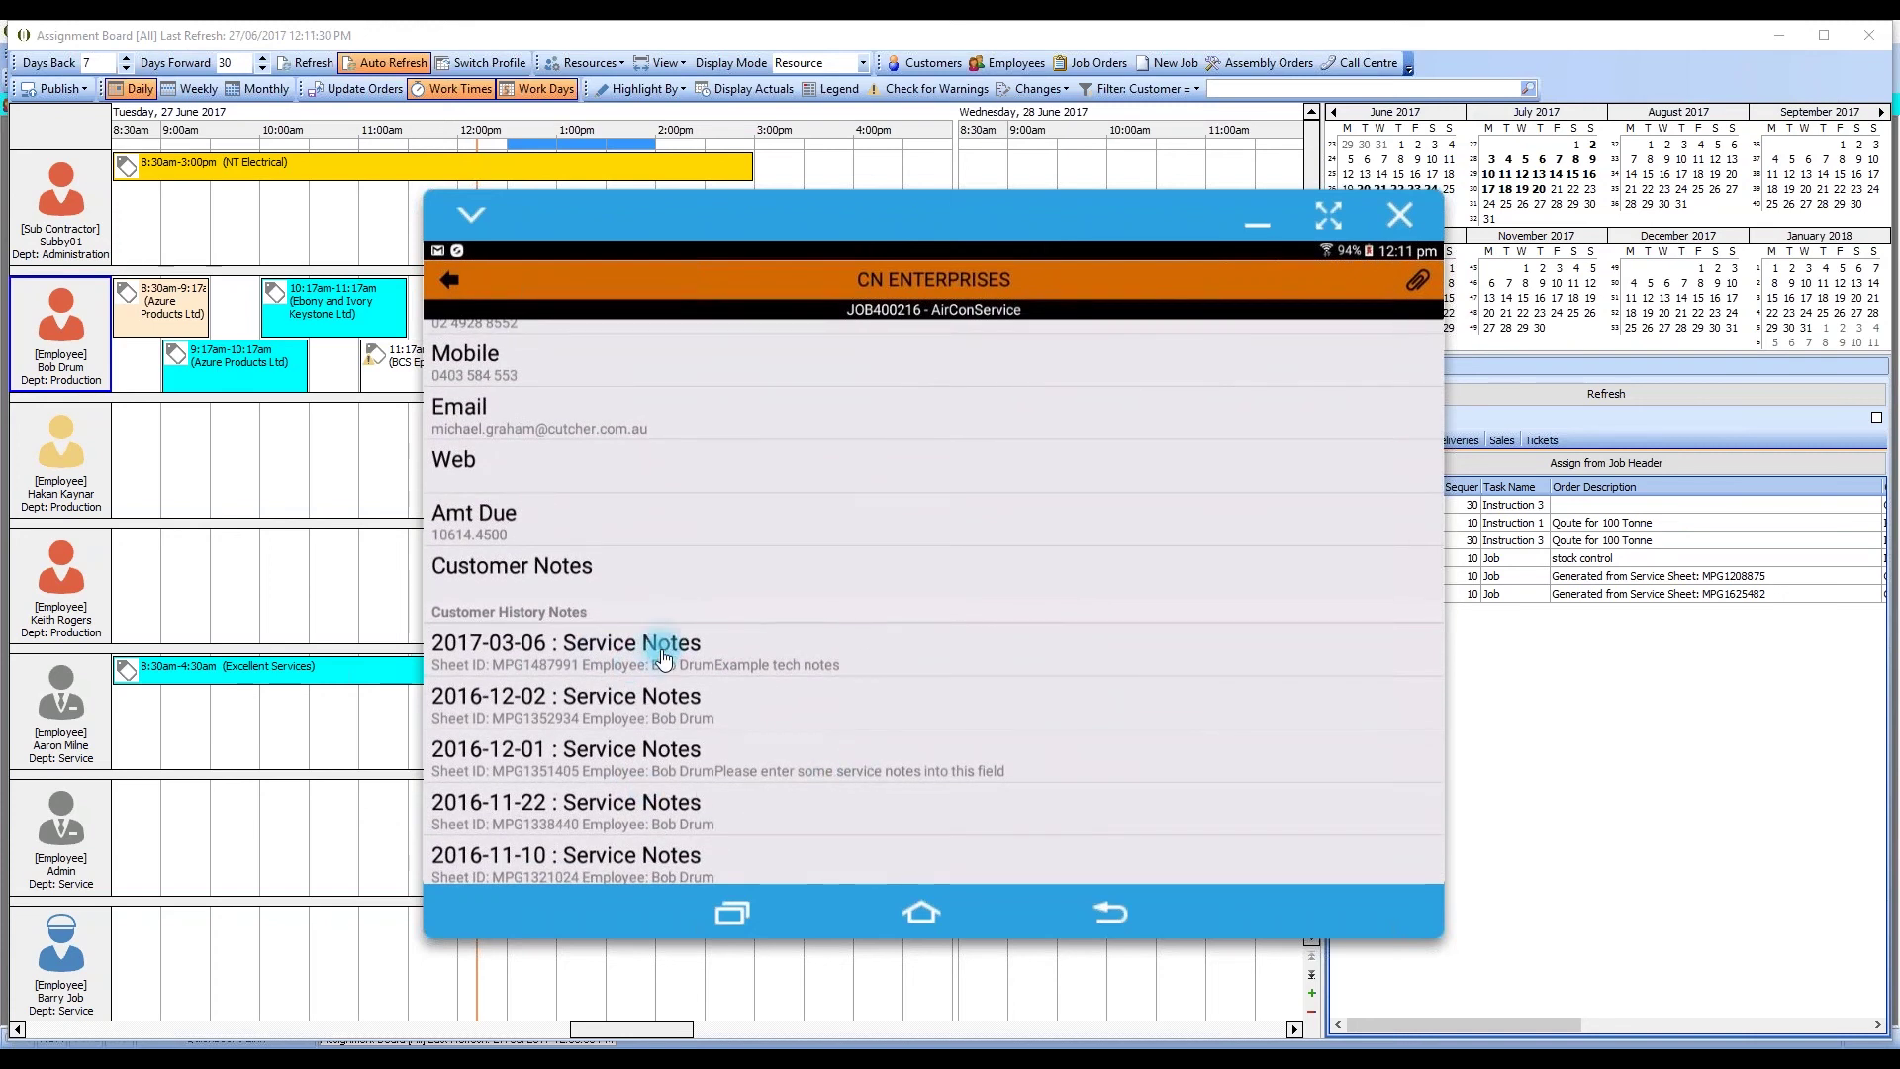
{"action": "left_click", "coordinate": [663, 653]}
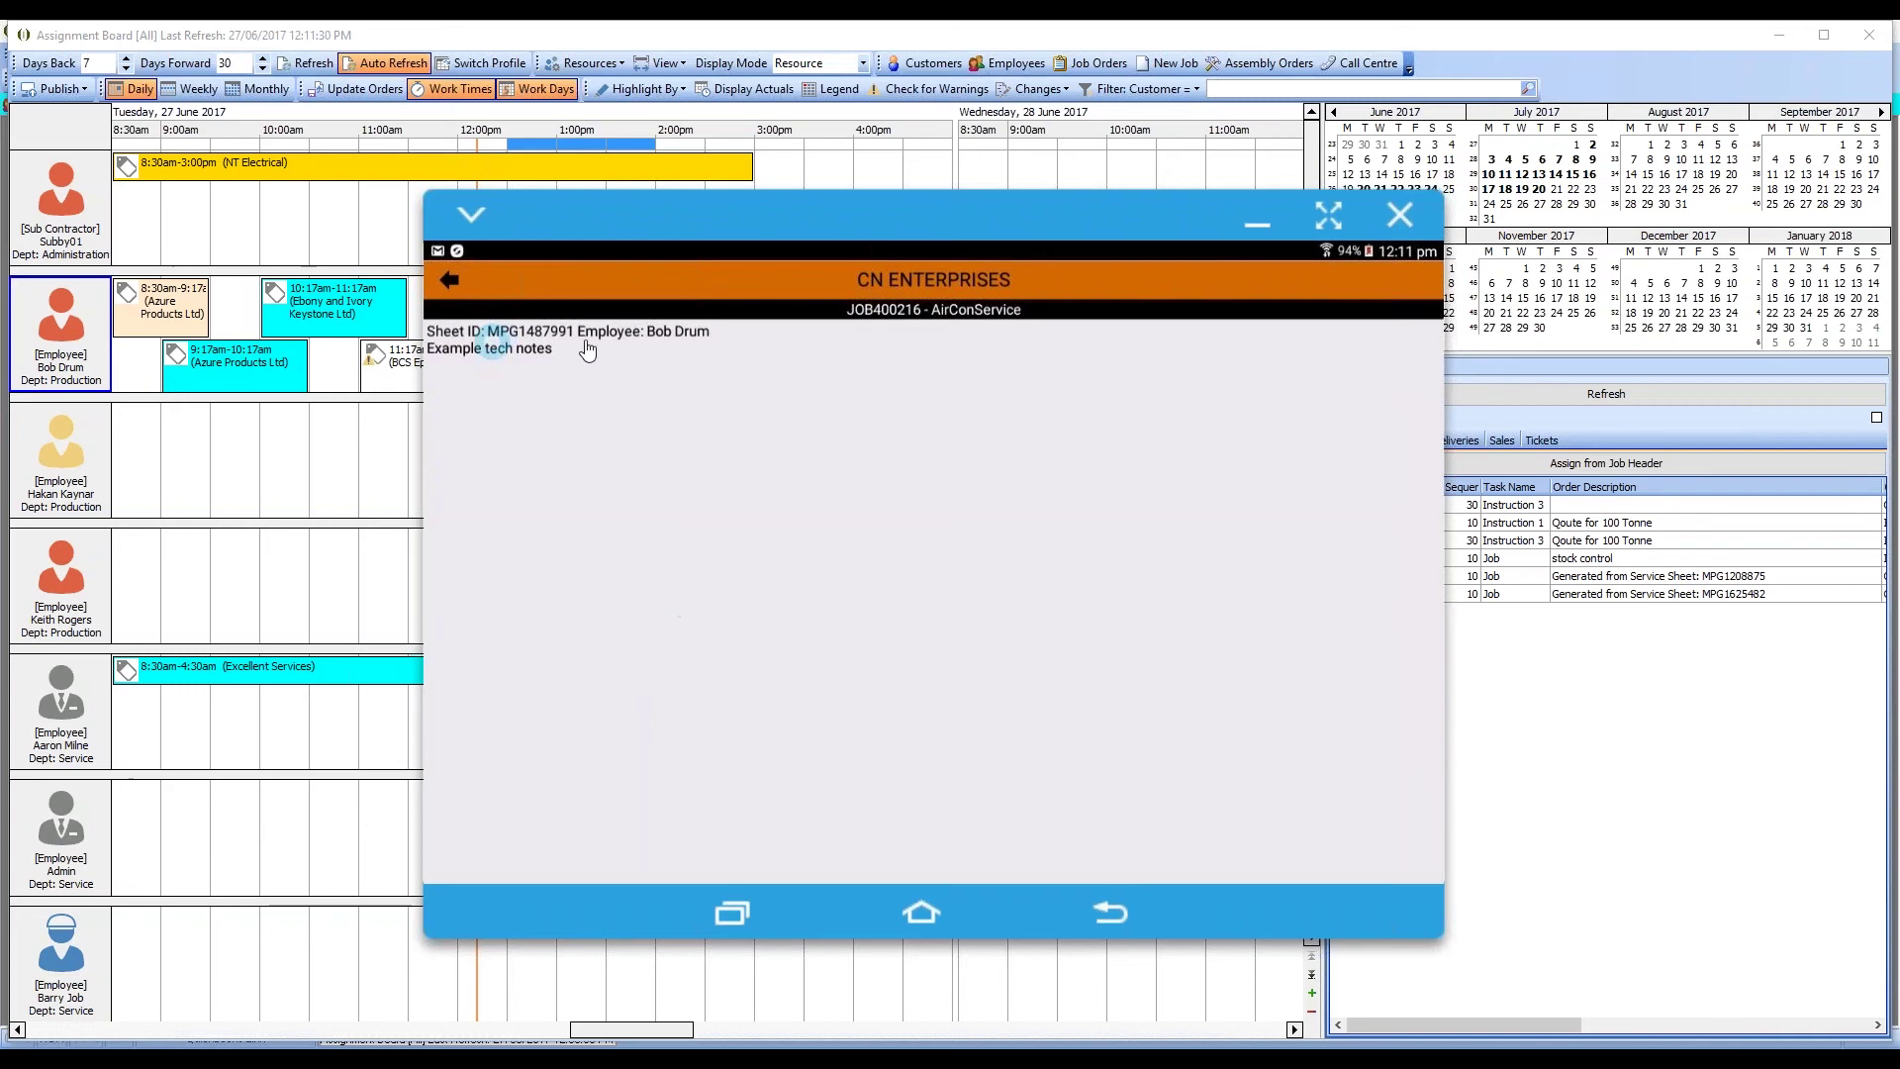
Step: Review the customer history notes and the job details from Job No through Job Notes in the service sheet's information page
{"action": "right_click", "coordinate": [806, 483]}
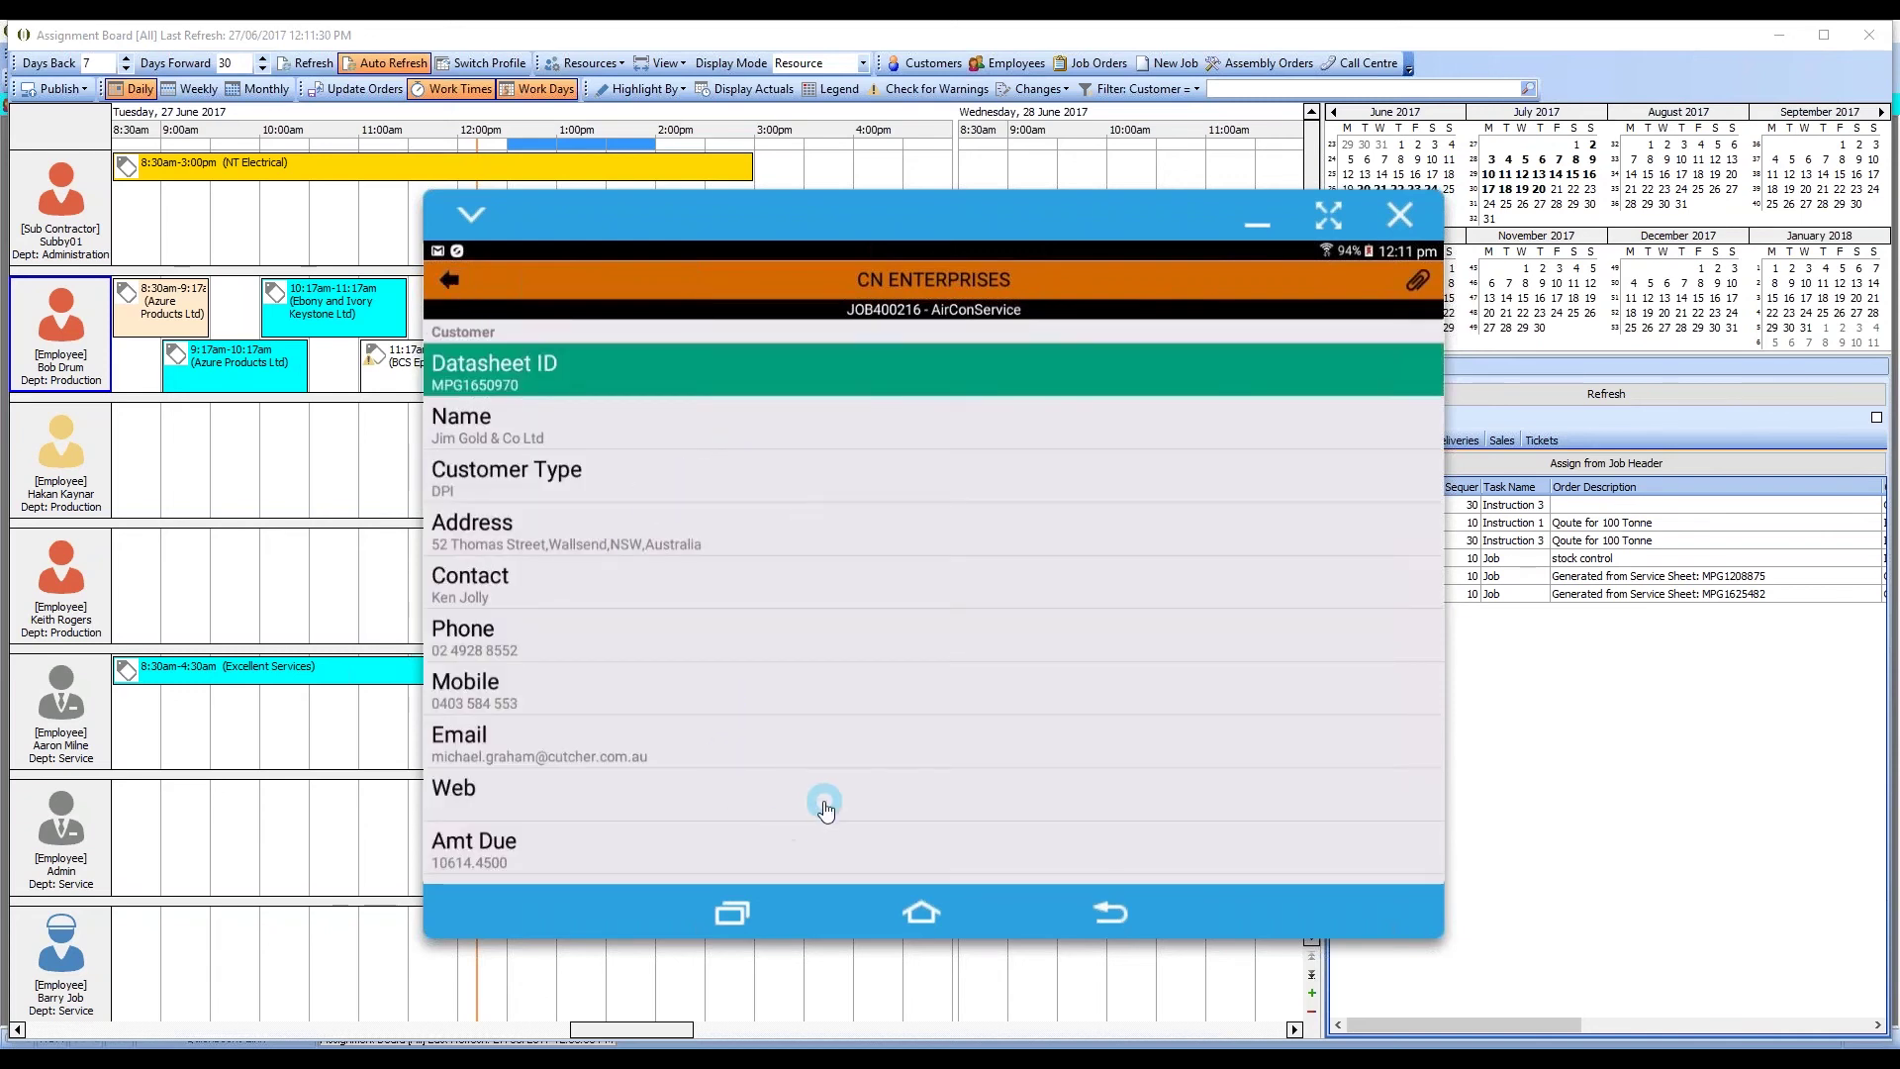
{"action": "left_click_drag", "start_coordinate": [826, 794], "coordinate": [861, 488]}
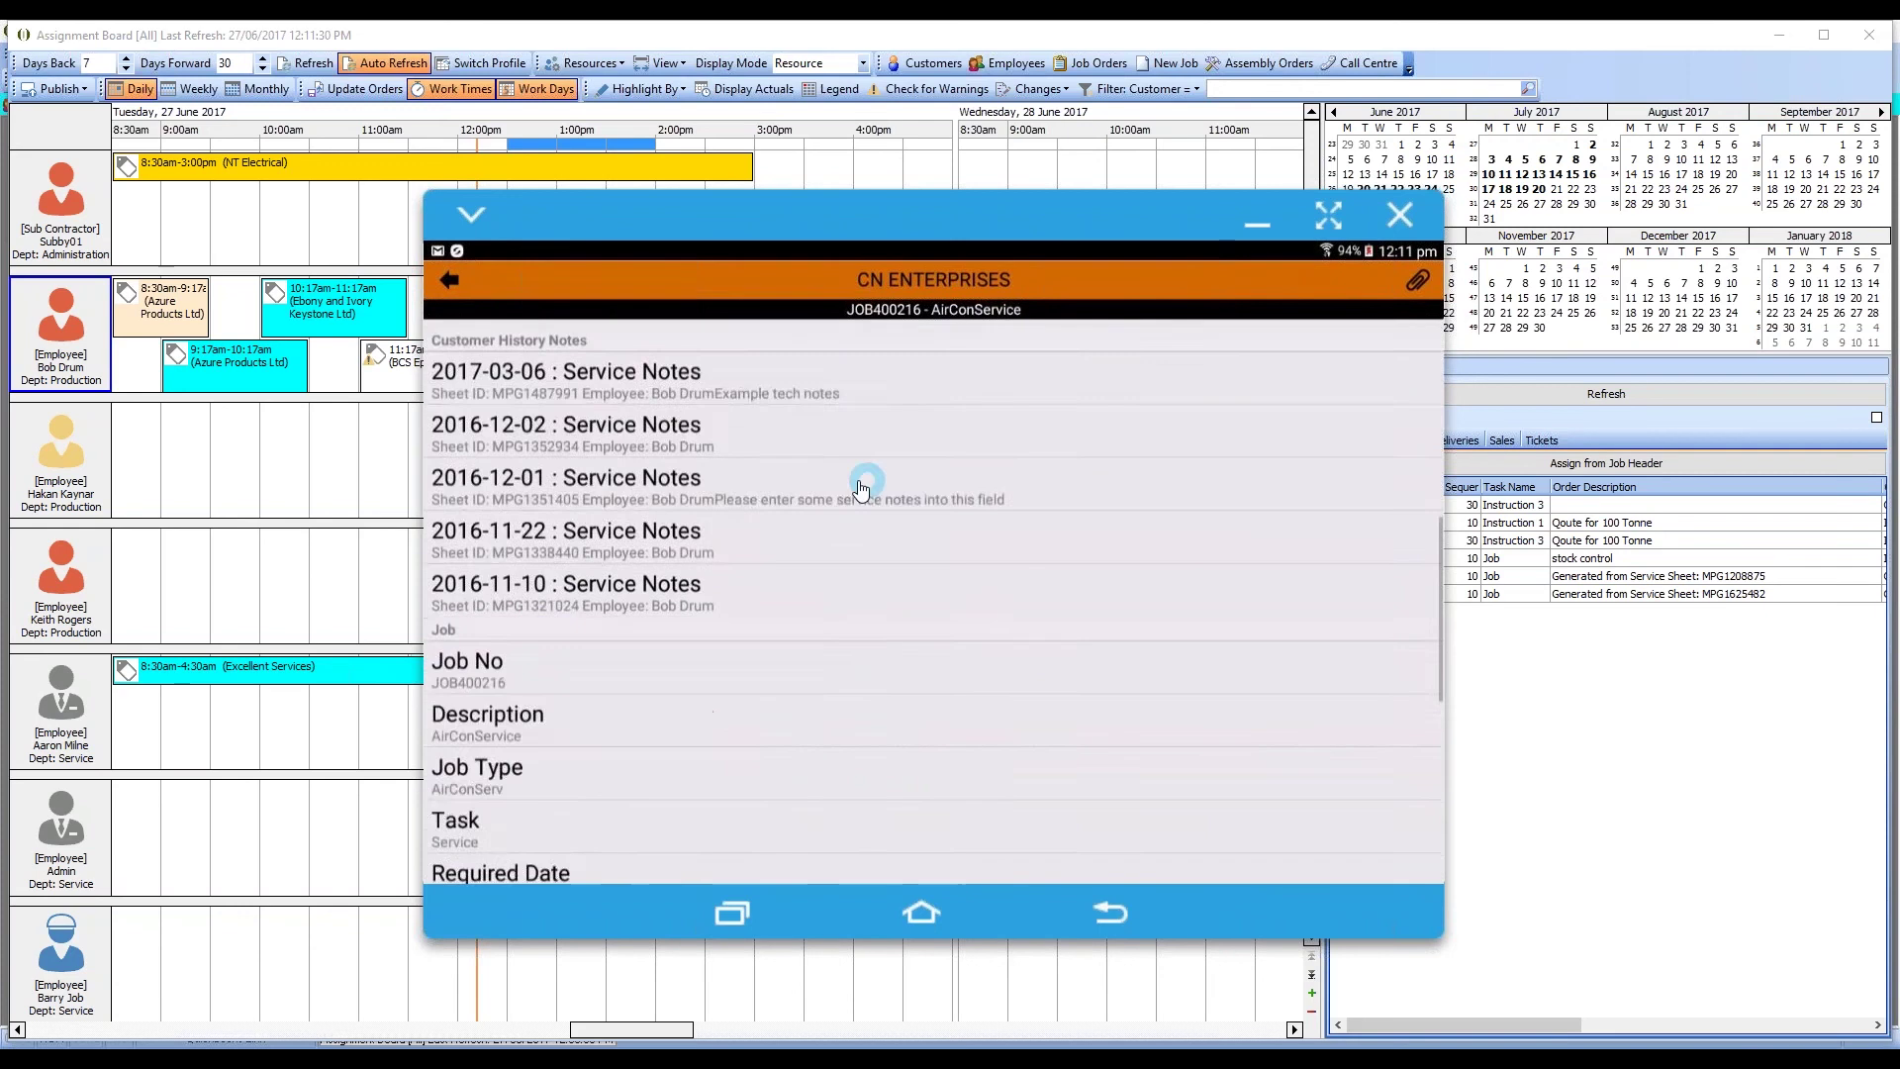
{"action": "left_click_drag", "start_coordinate": [792, 730], "coordinate": [805, 492]}
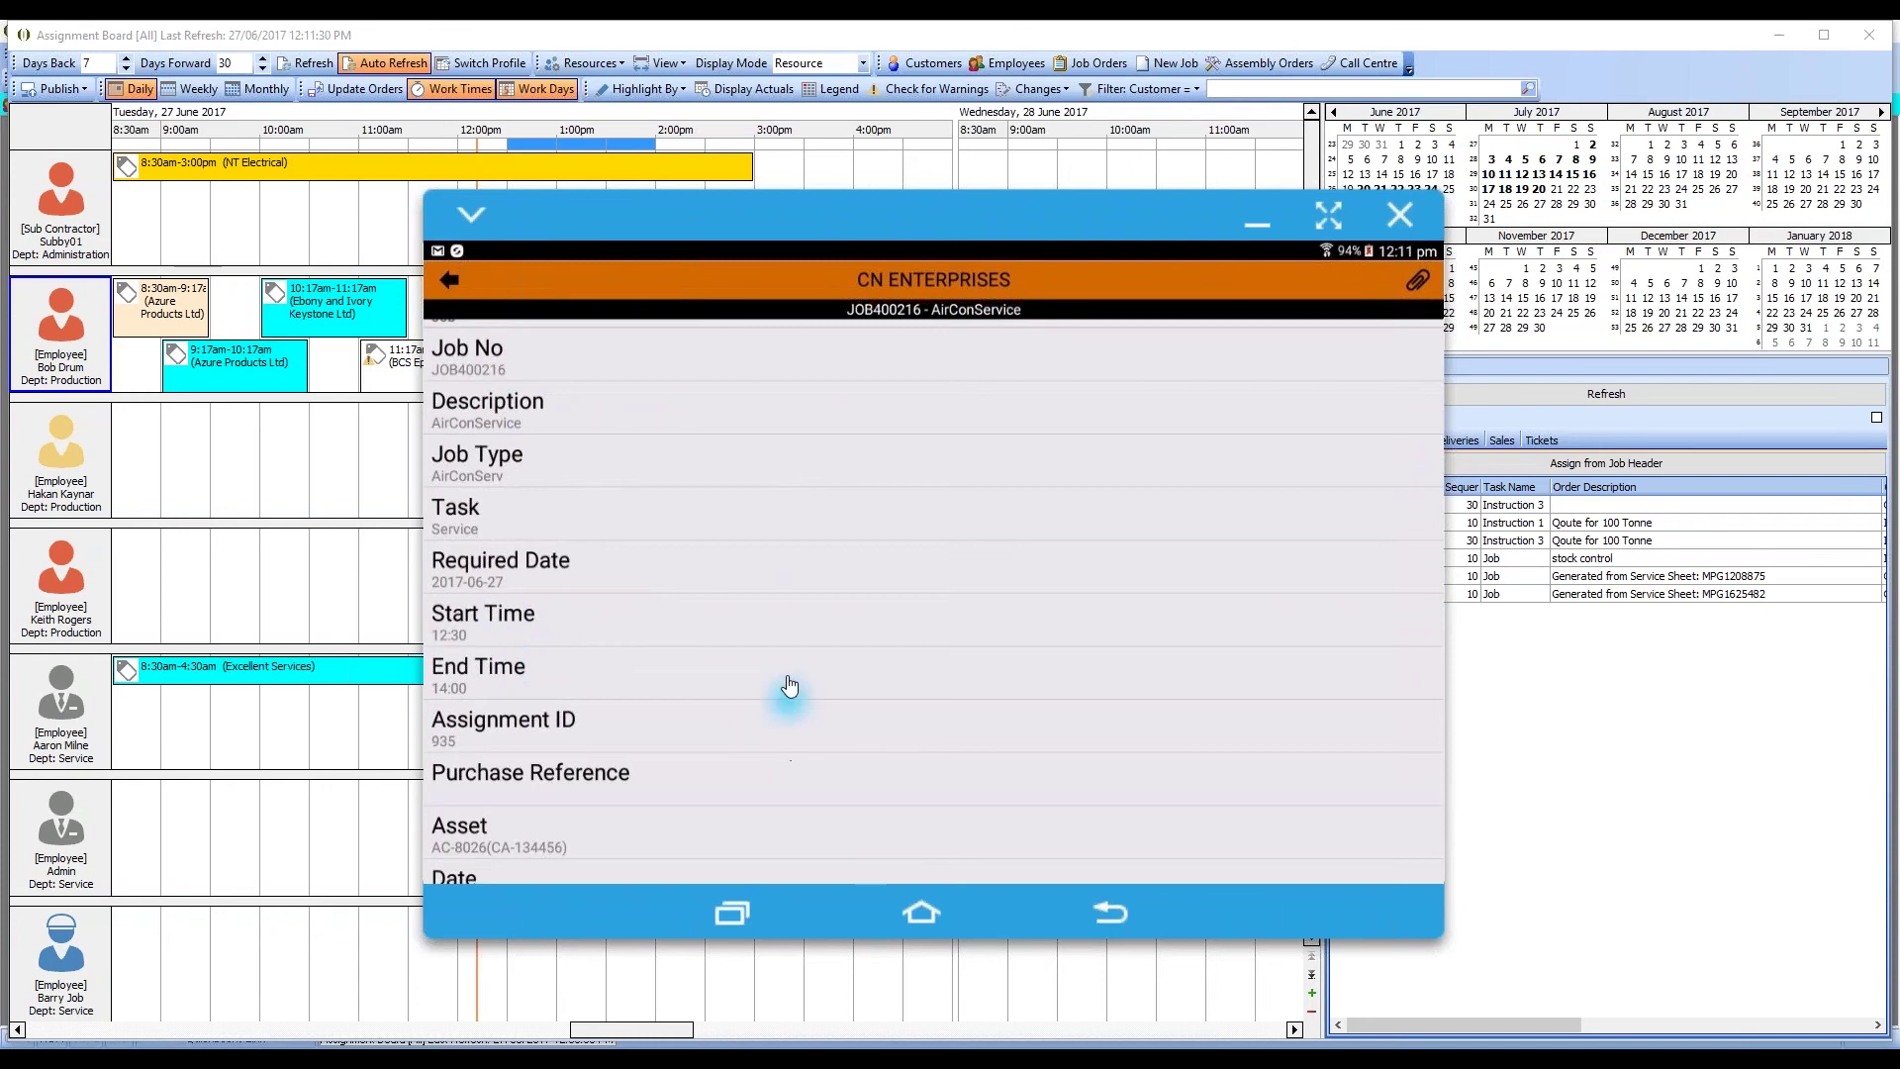
{"action": "left_click_drag", "start_coordinate": [776, 607], "coordinate": [785, 459]}
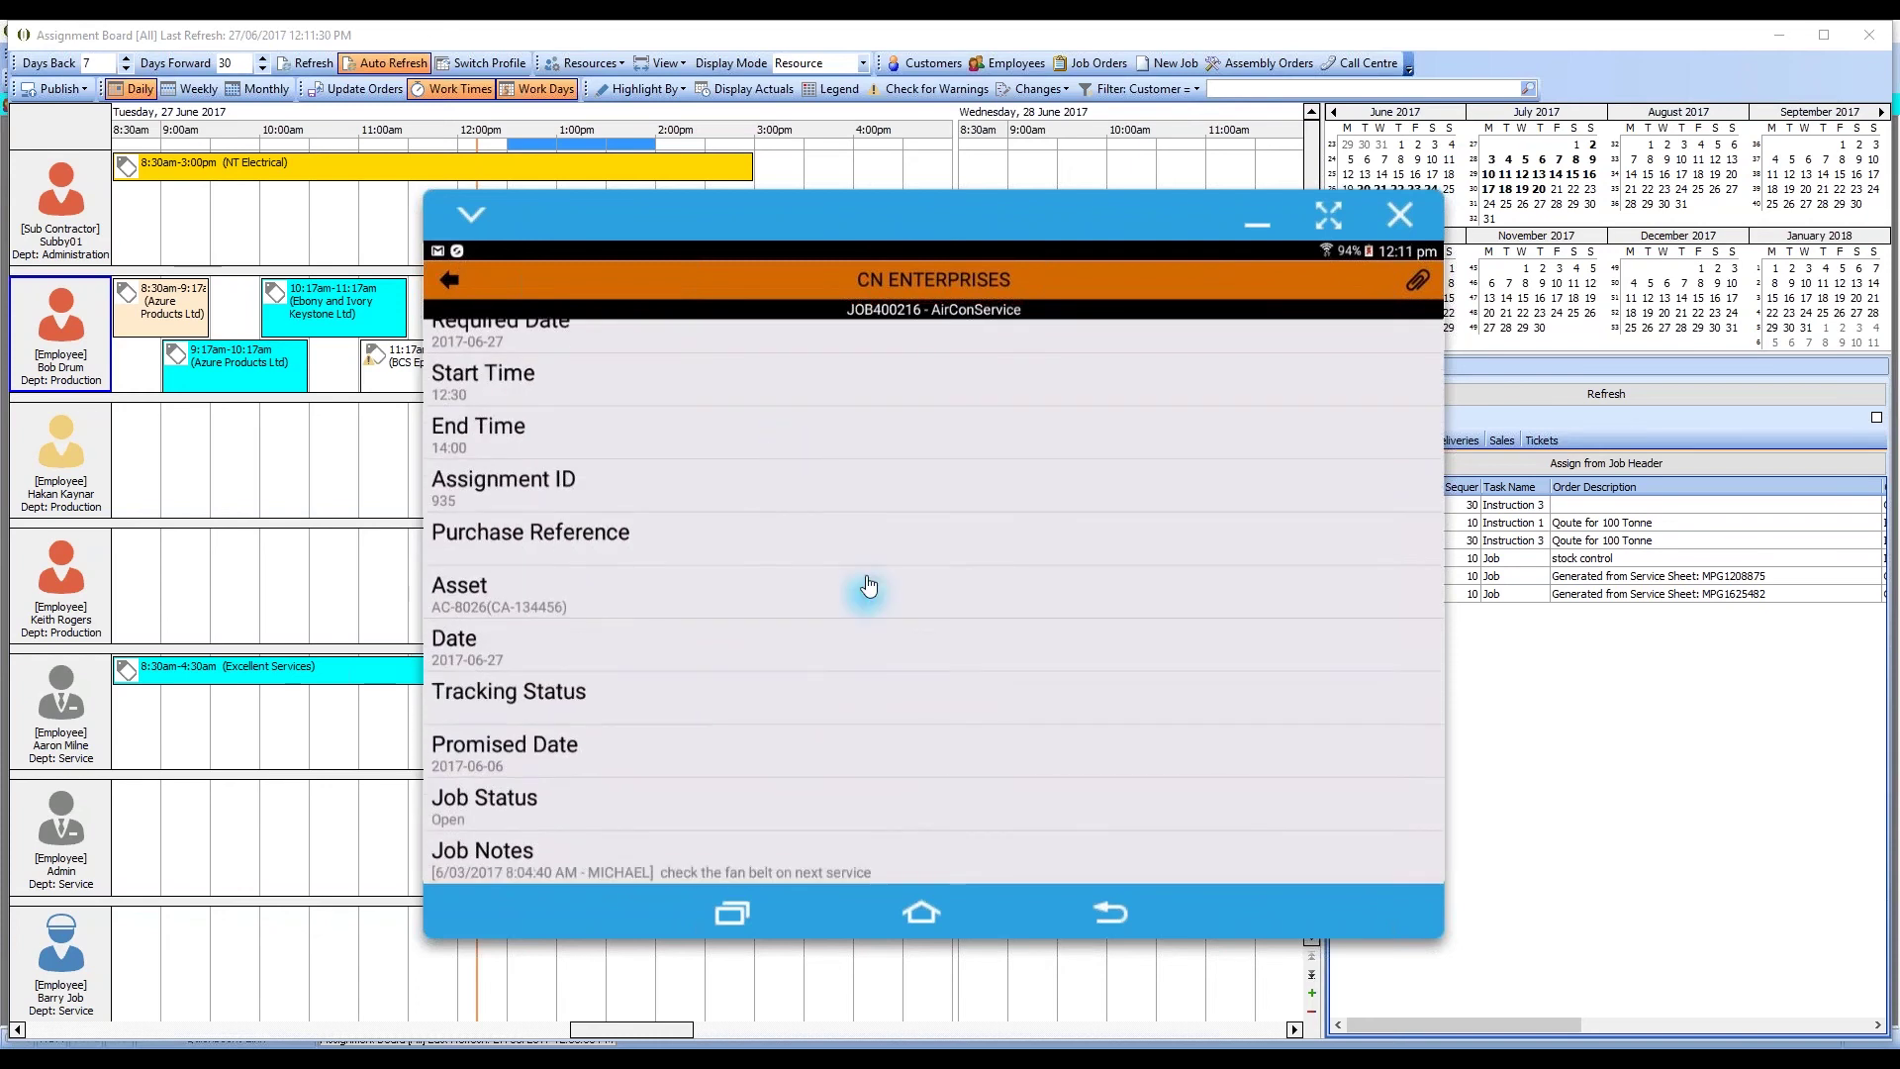
{"action": "left_click_drag", "start_coordinate": [886, 494], "coordinate": [835, 733]}
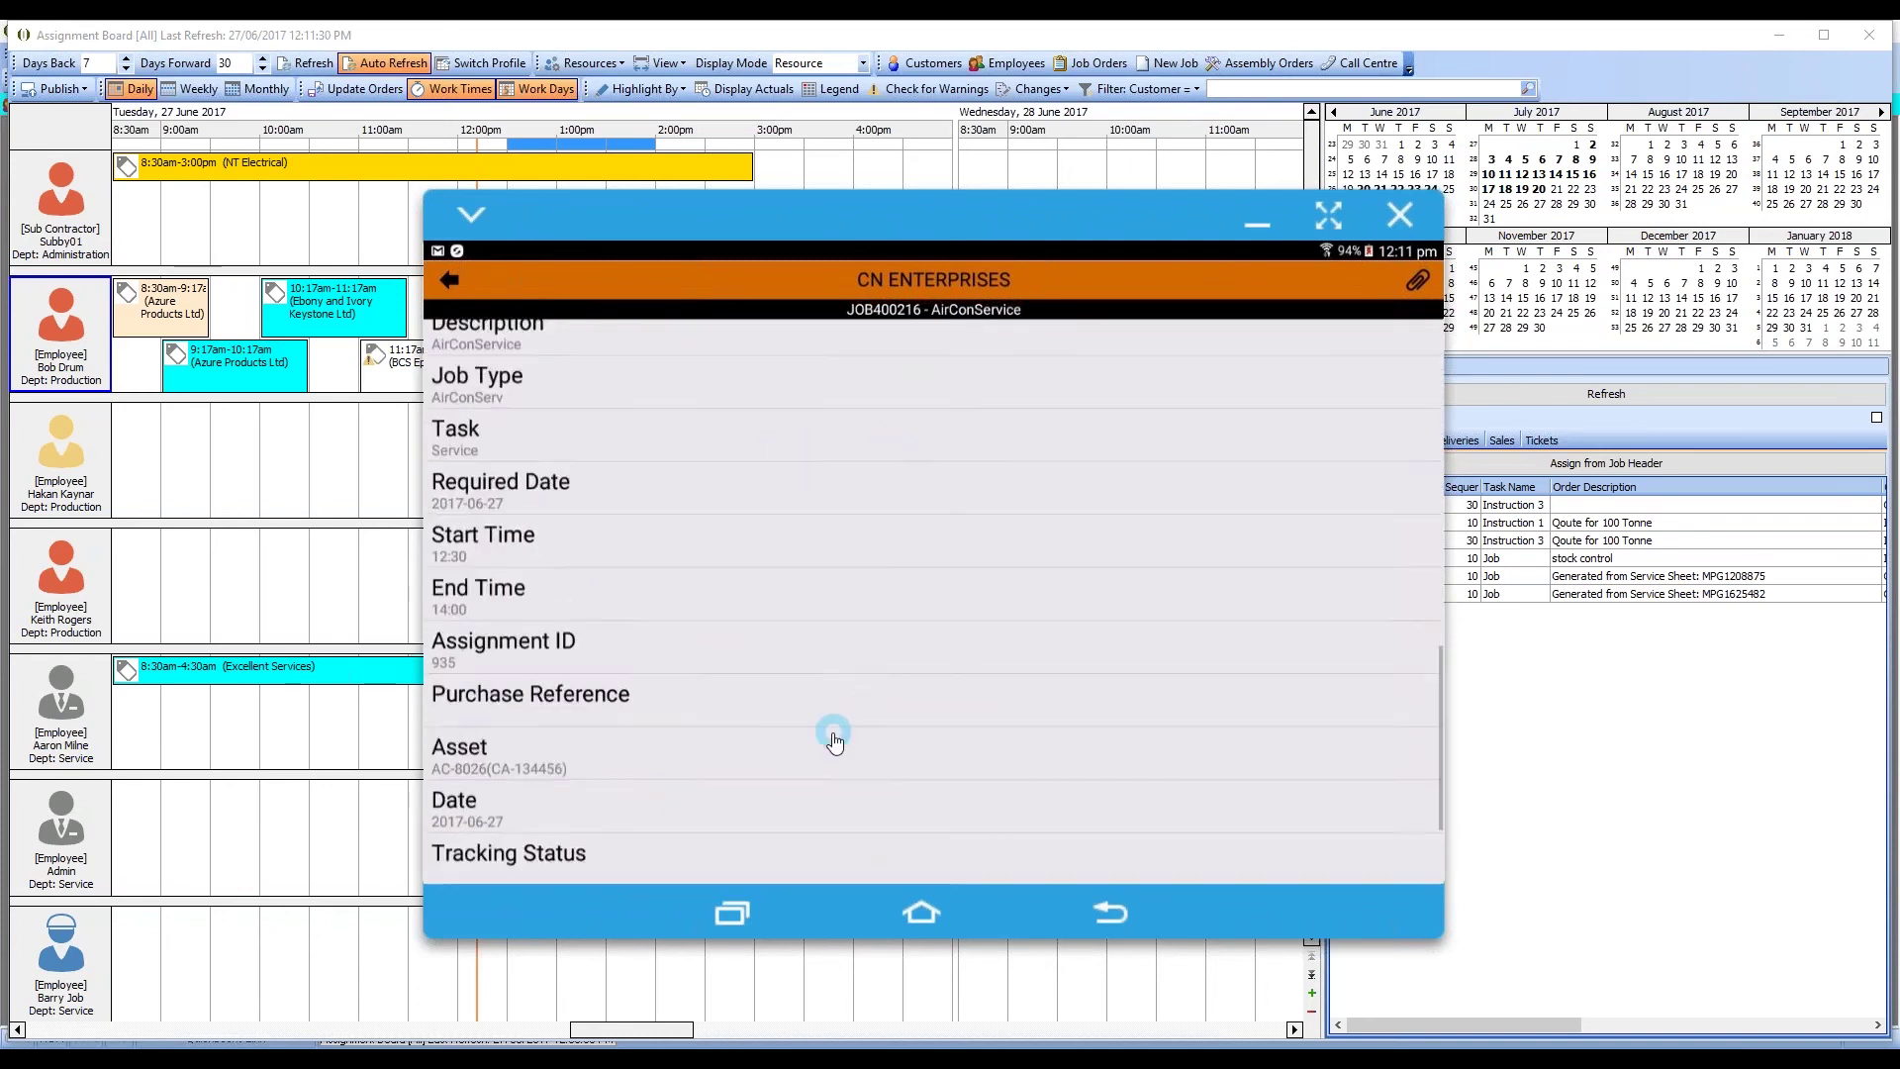
{"action": "left_click_drag", "start_coordinate": [870, 441], "coordinate": [885, 779]}
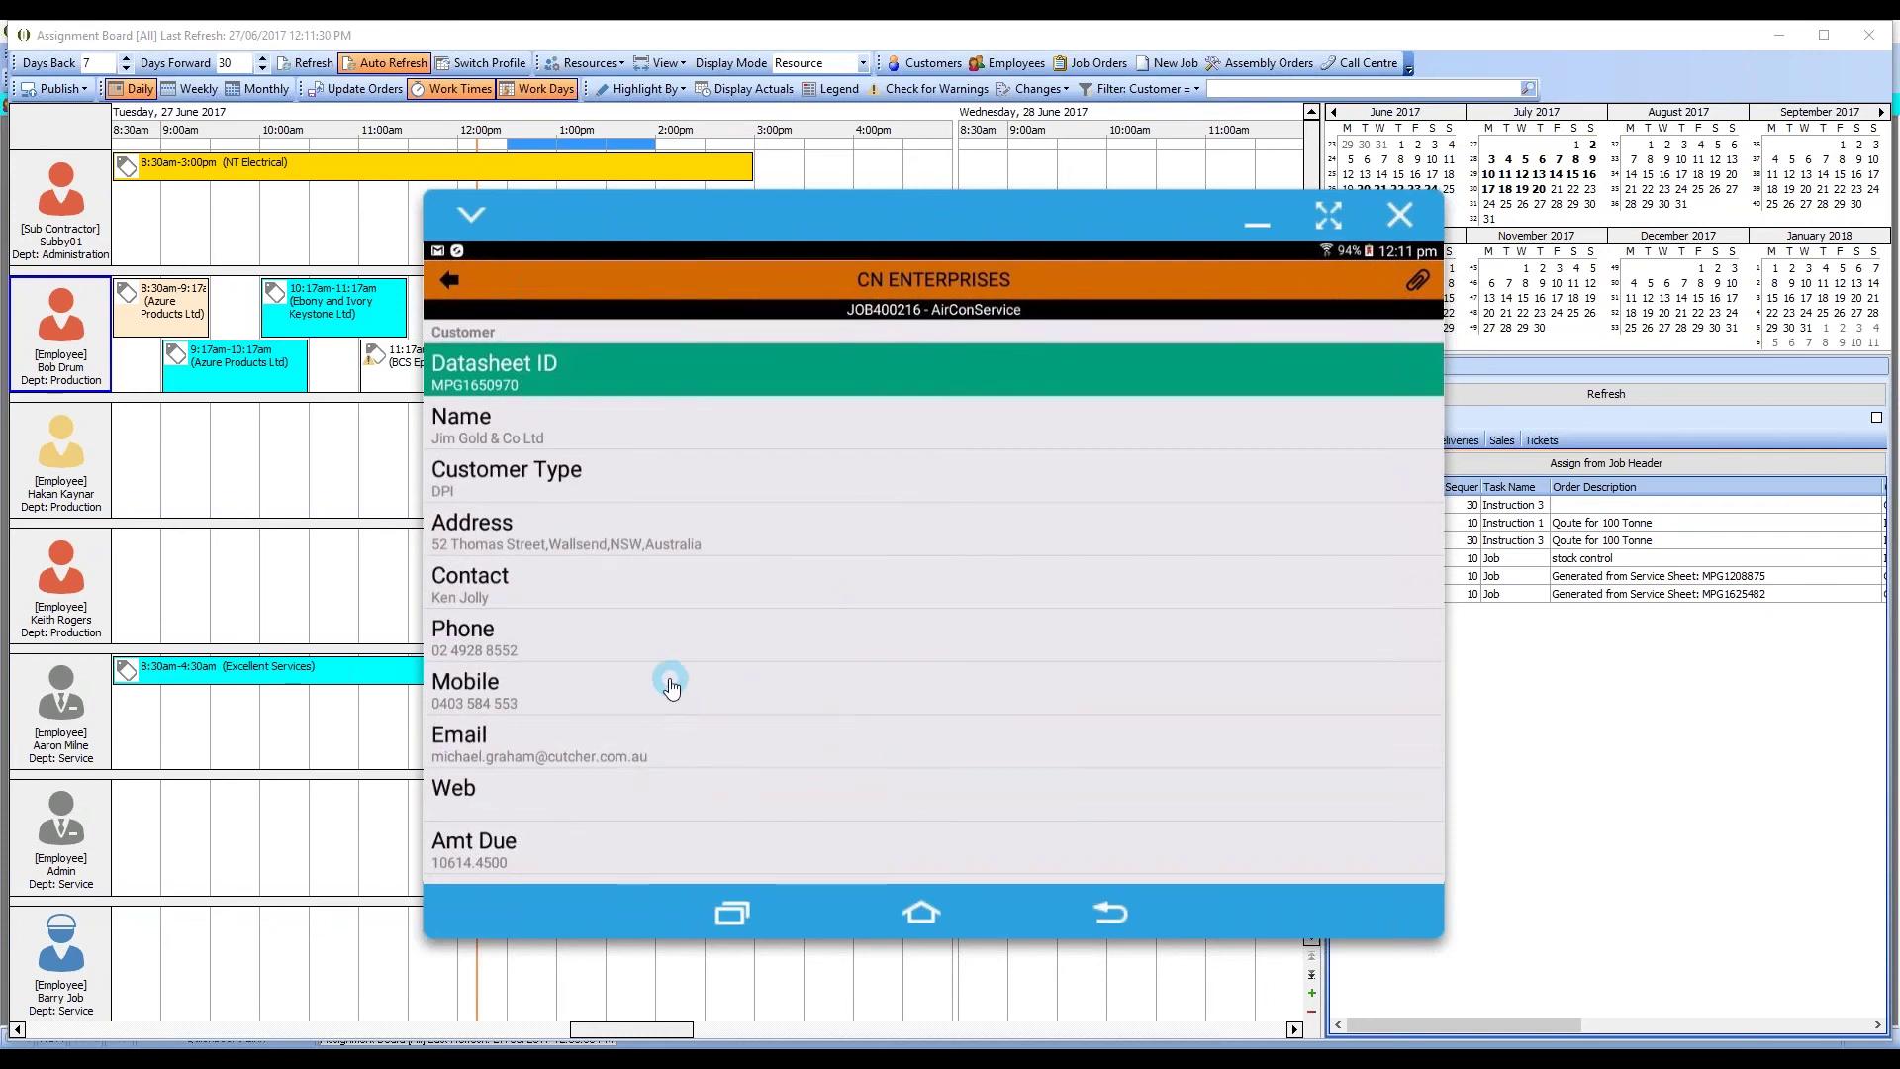
Step: View the call or SMS options for the customer's mobile number, cancel them, and return to the service sheet
{"action": "left_click", "coordinate": [650, 697]}
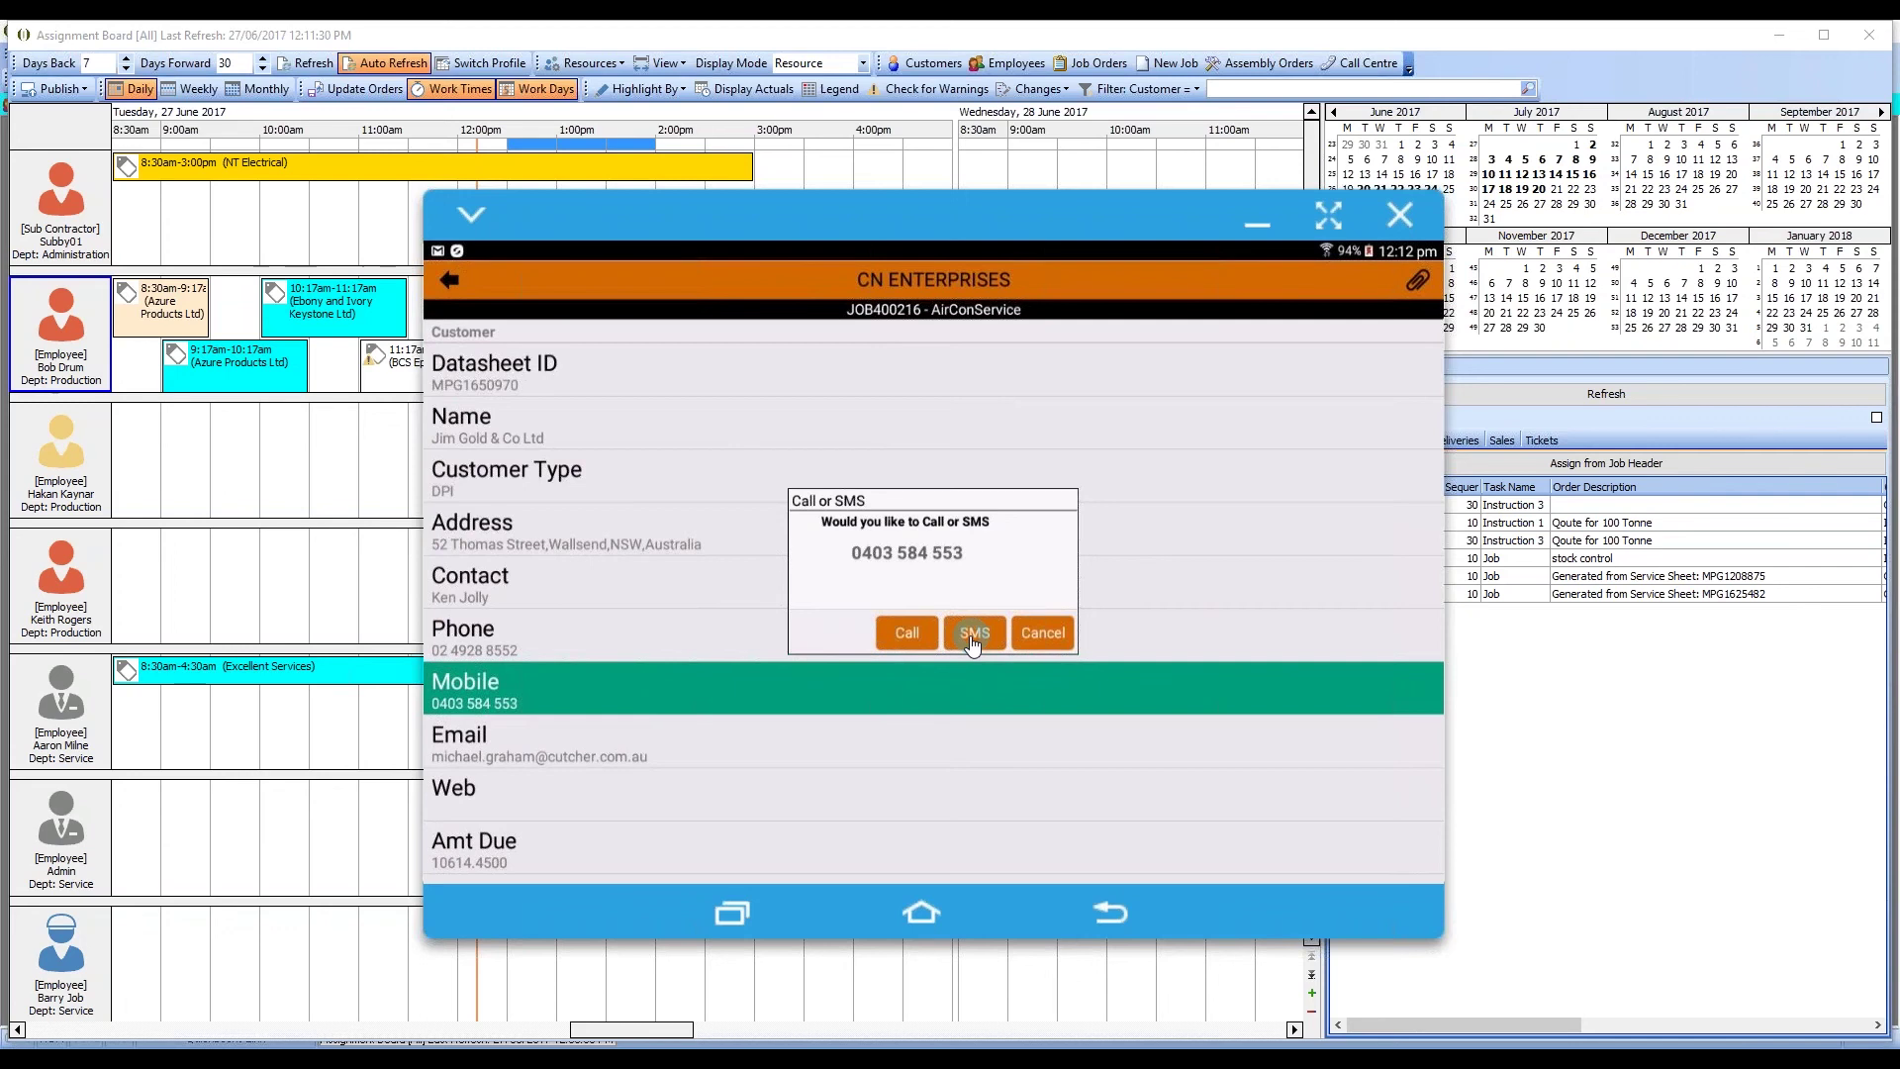
{"action": "left_click", "coordinate": [1041, 639]}
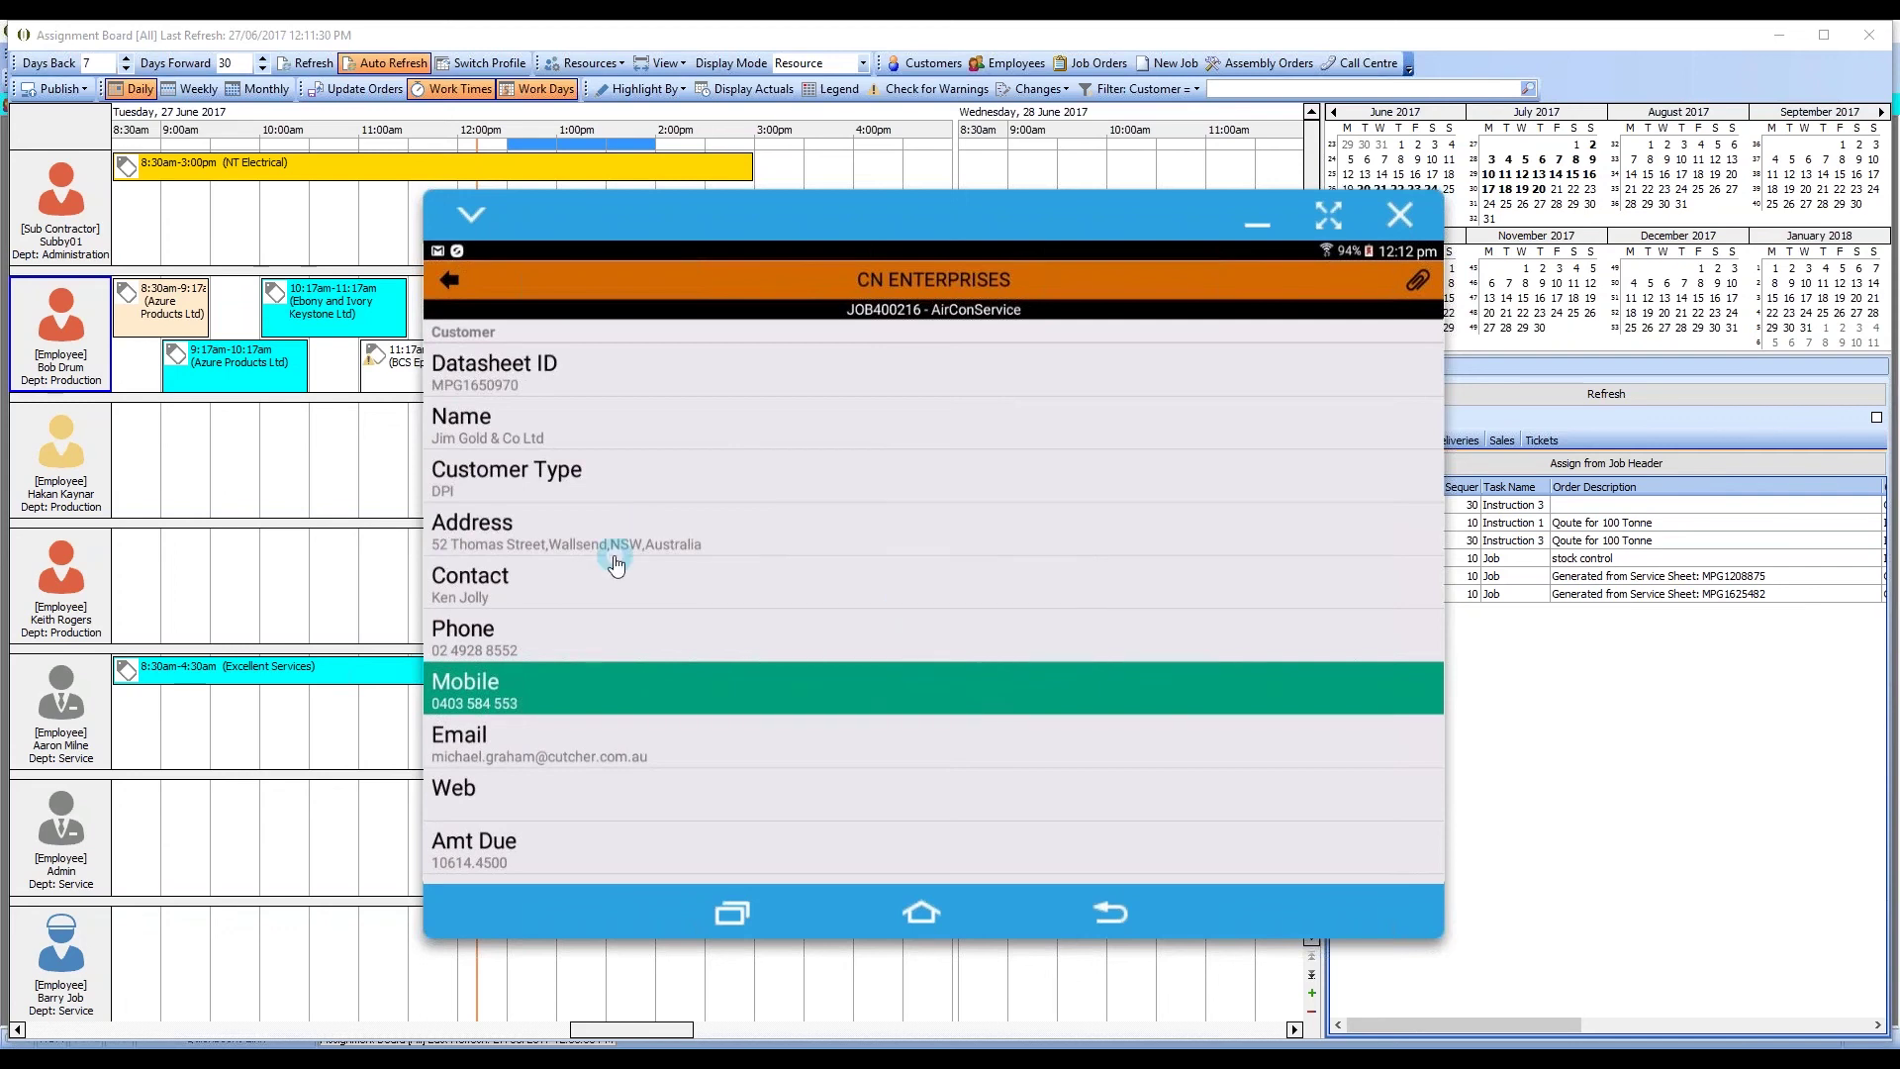
{"action": "left_click_drag", "start_coordinate": [703, 733], "coordinate": [709, 679]}
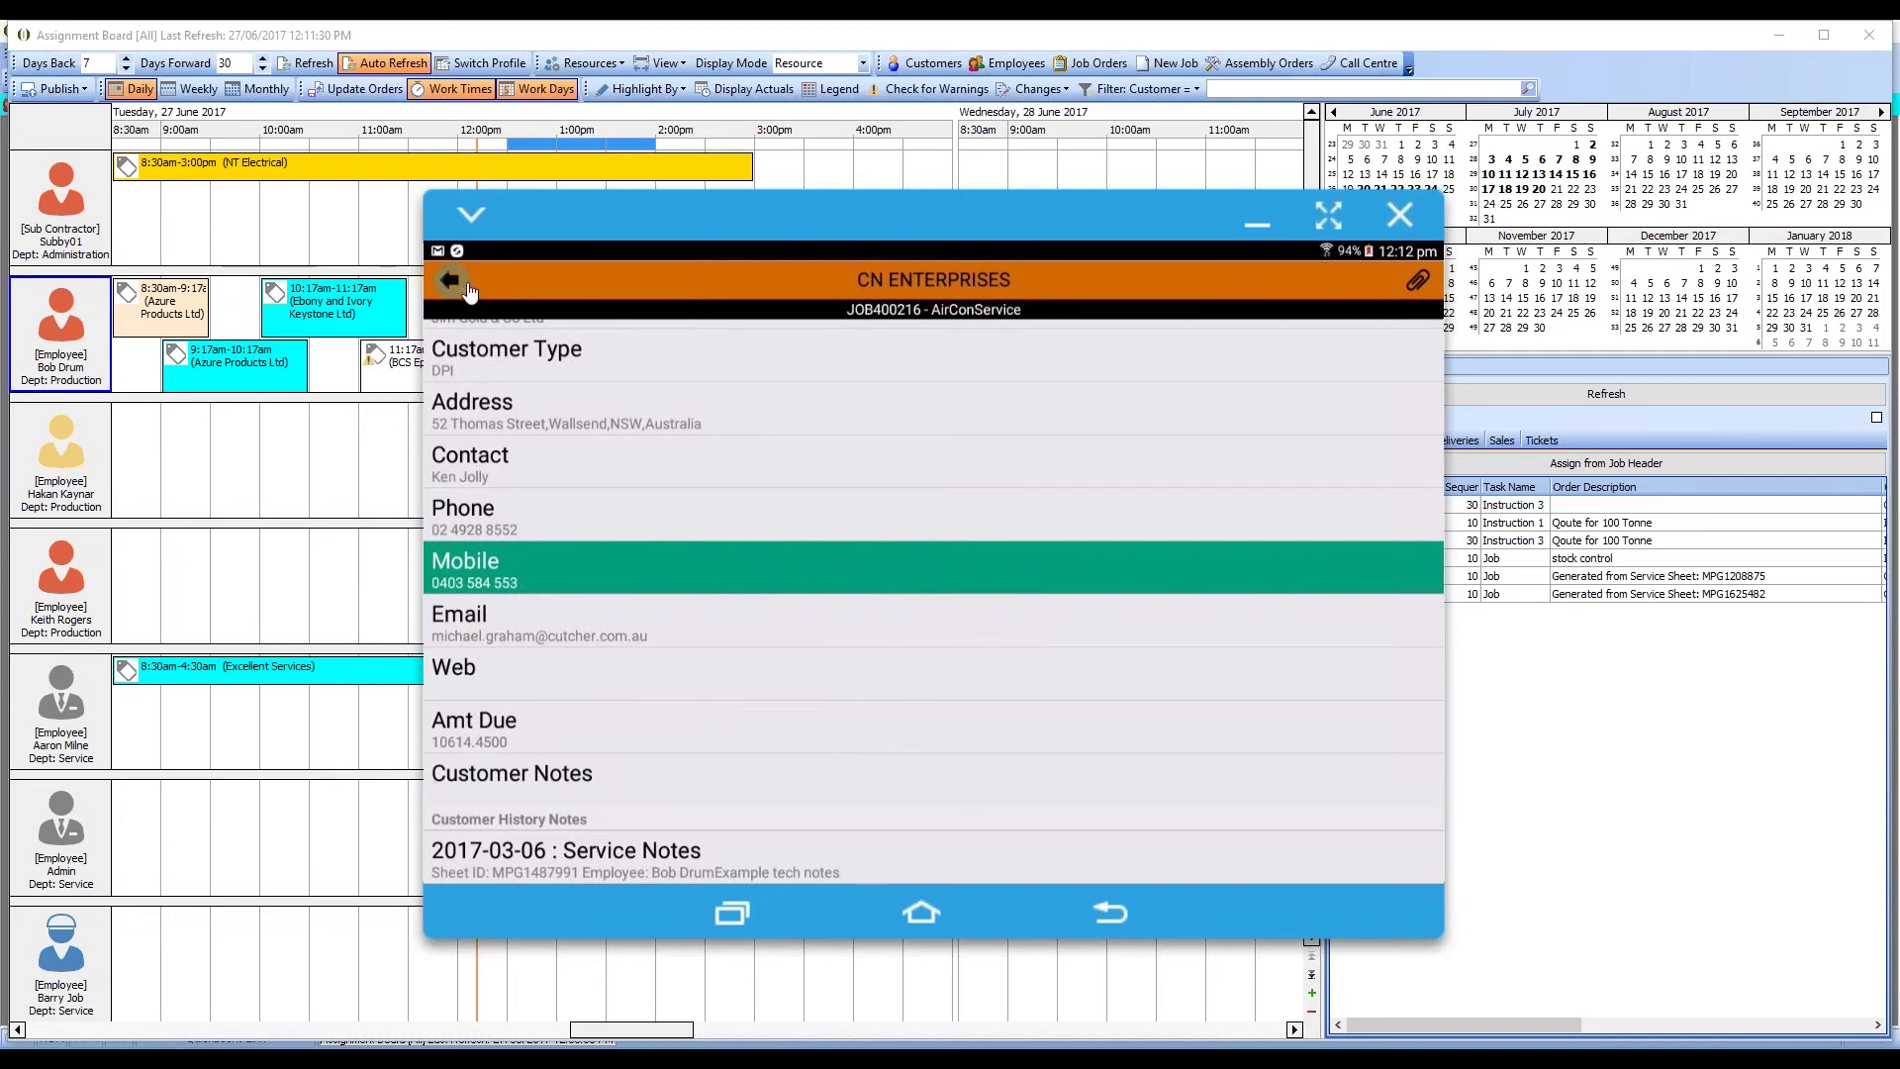
{"action": "left_click", "coordinate": [457, 282]}
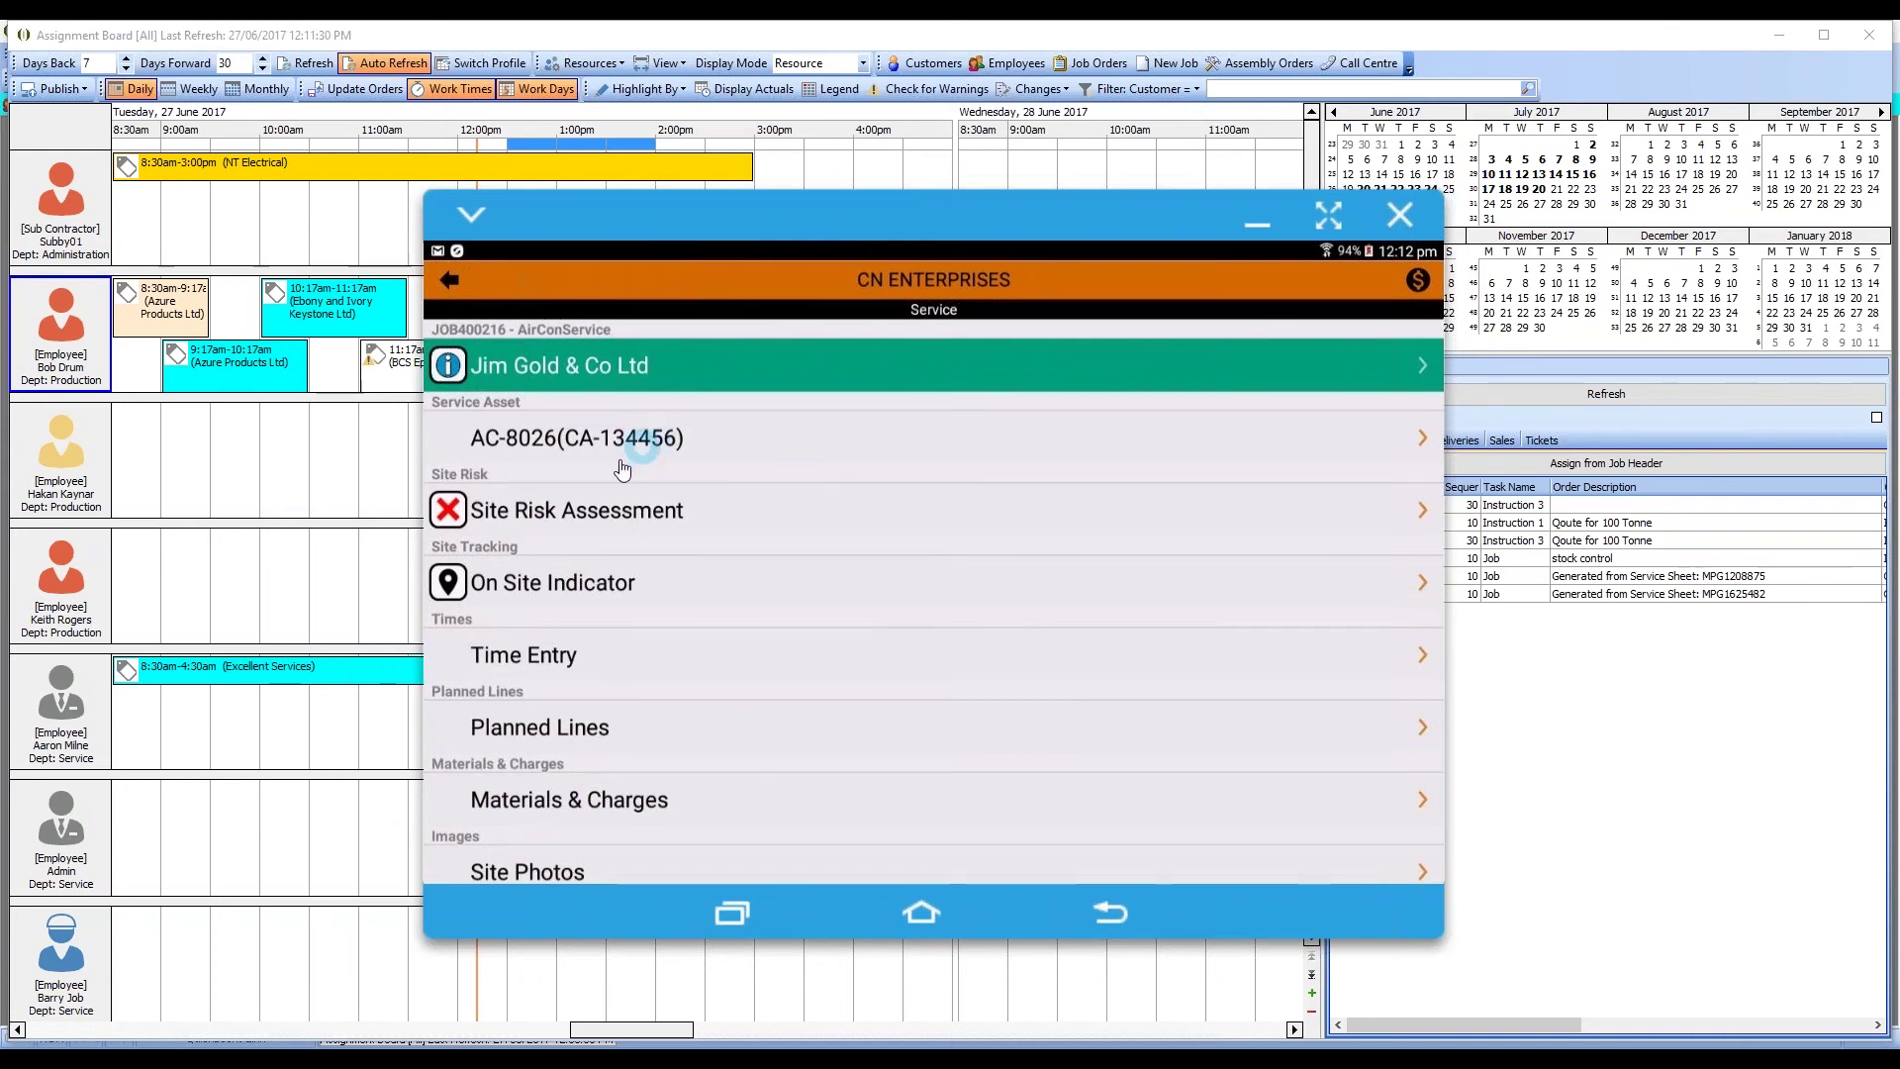
Step: In the Site Risk Assessment, tick the Temperature hazard and the Eyes item under PPE
{"action": "left_click", "coordinate": [629, 519]}
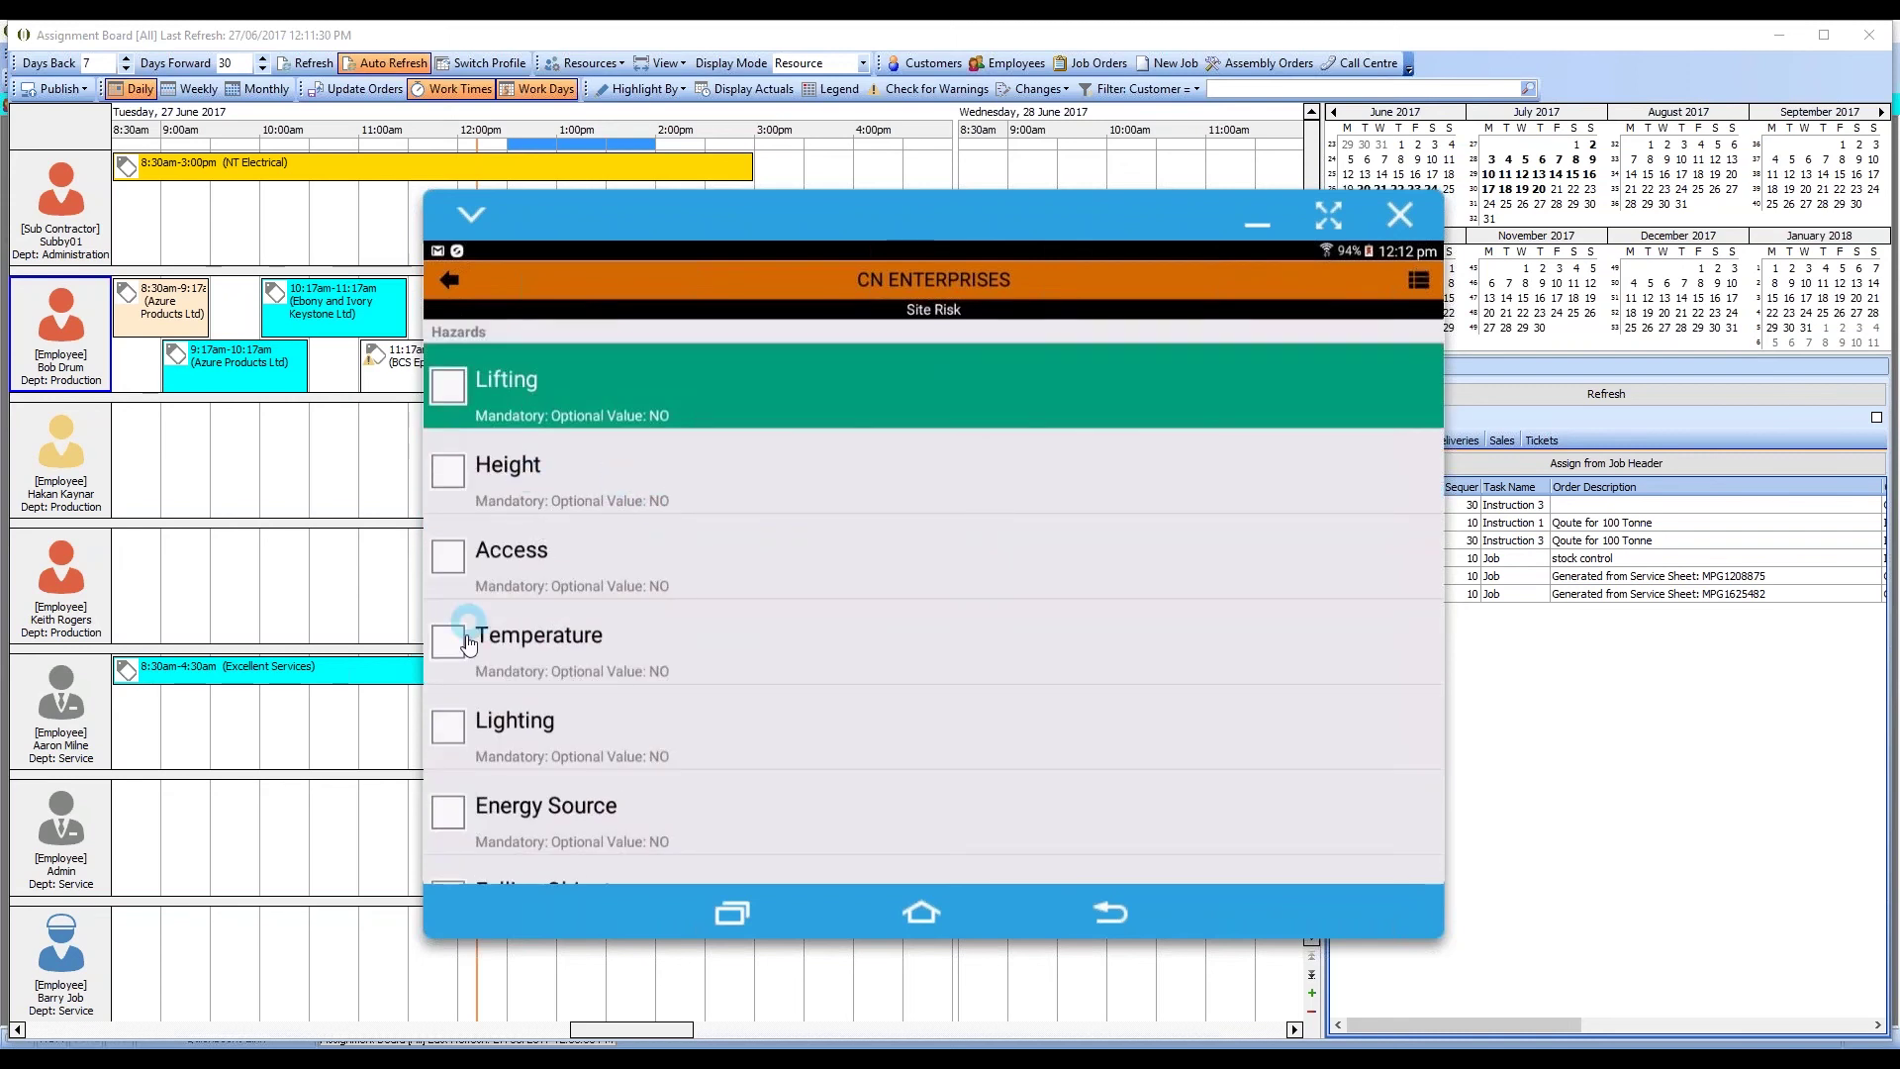
{"action": "left_click", "coordinate": [458, 654]}
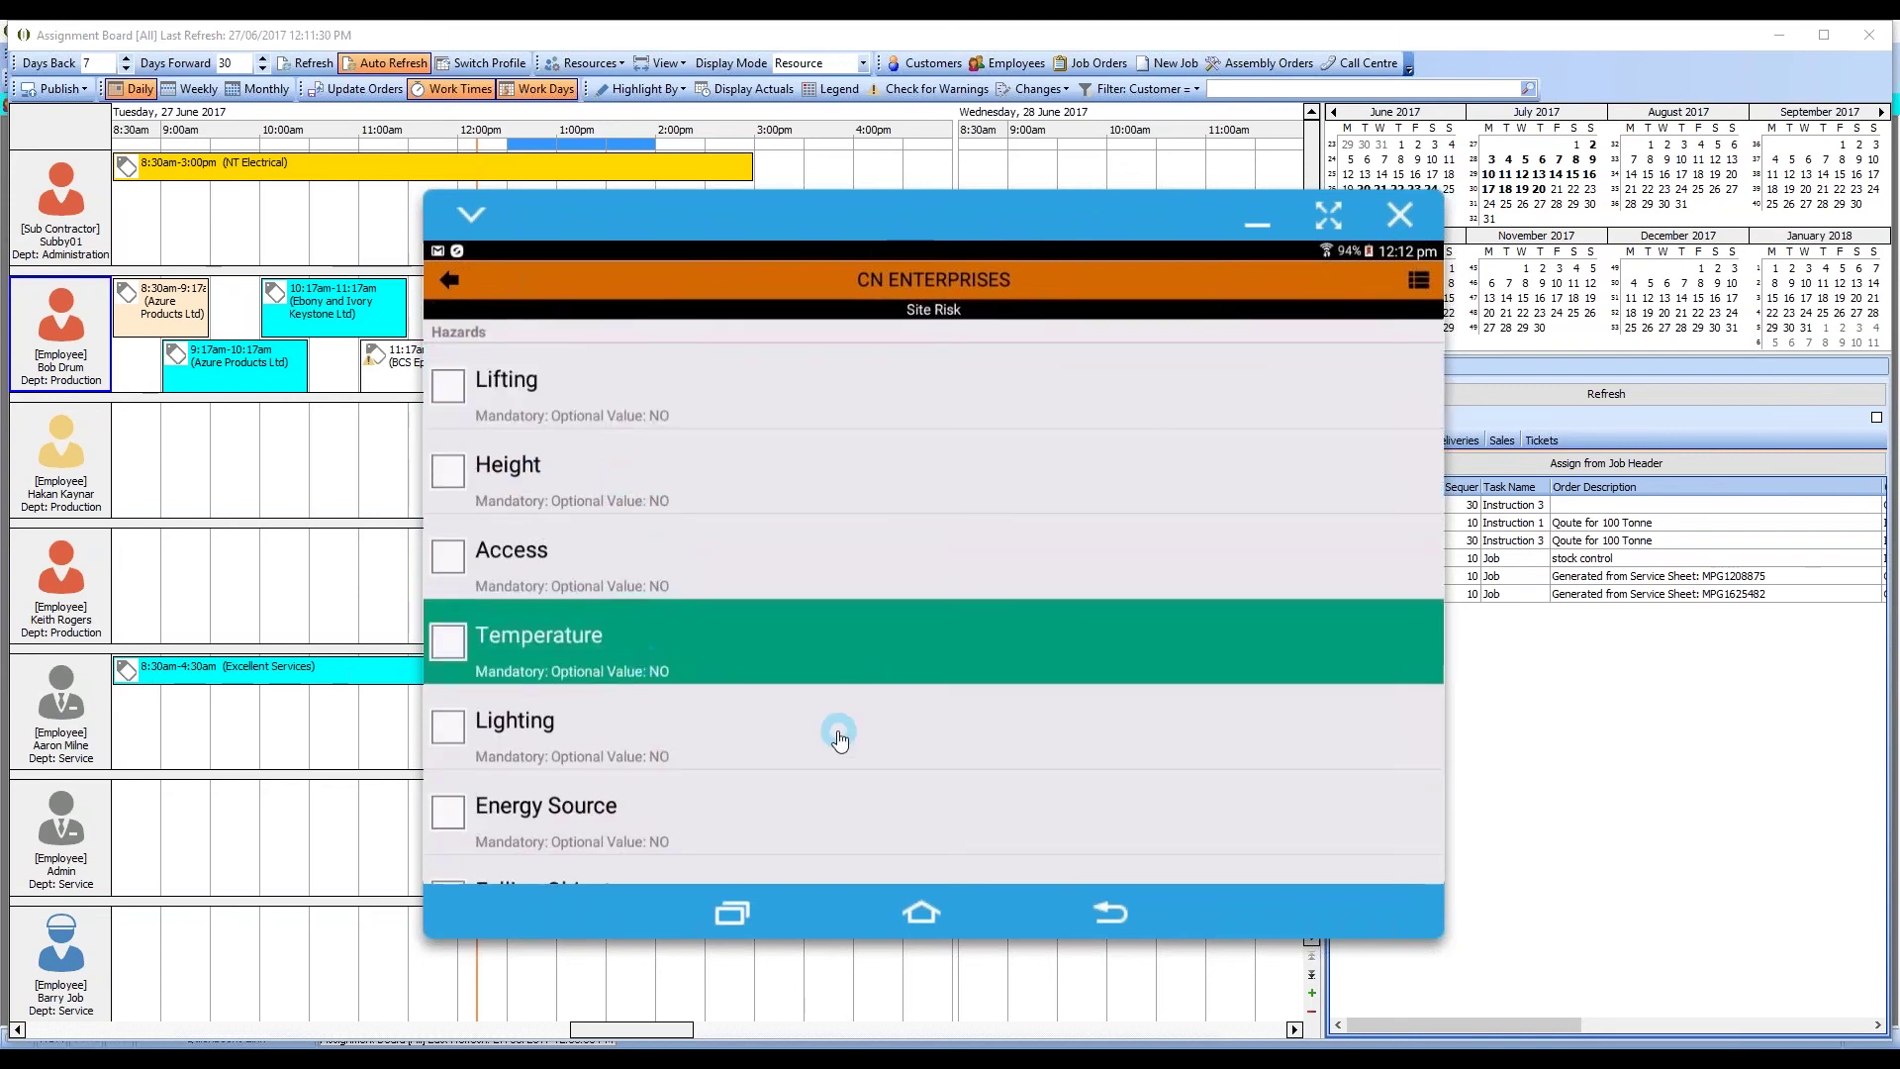
{"action": "scroll", "coordinate": [829, 507], "scroll_direction": "down", "scroll_amount": 3}
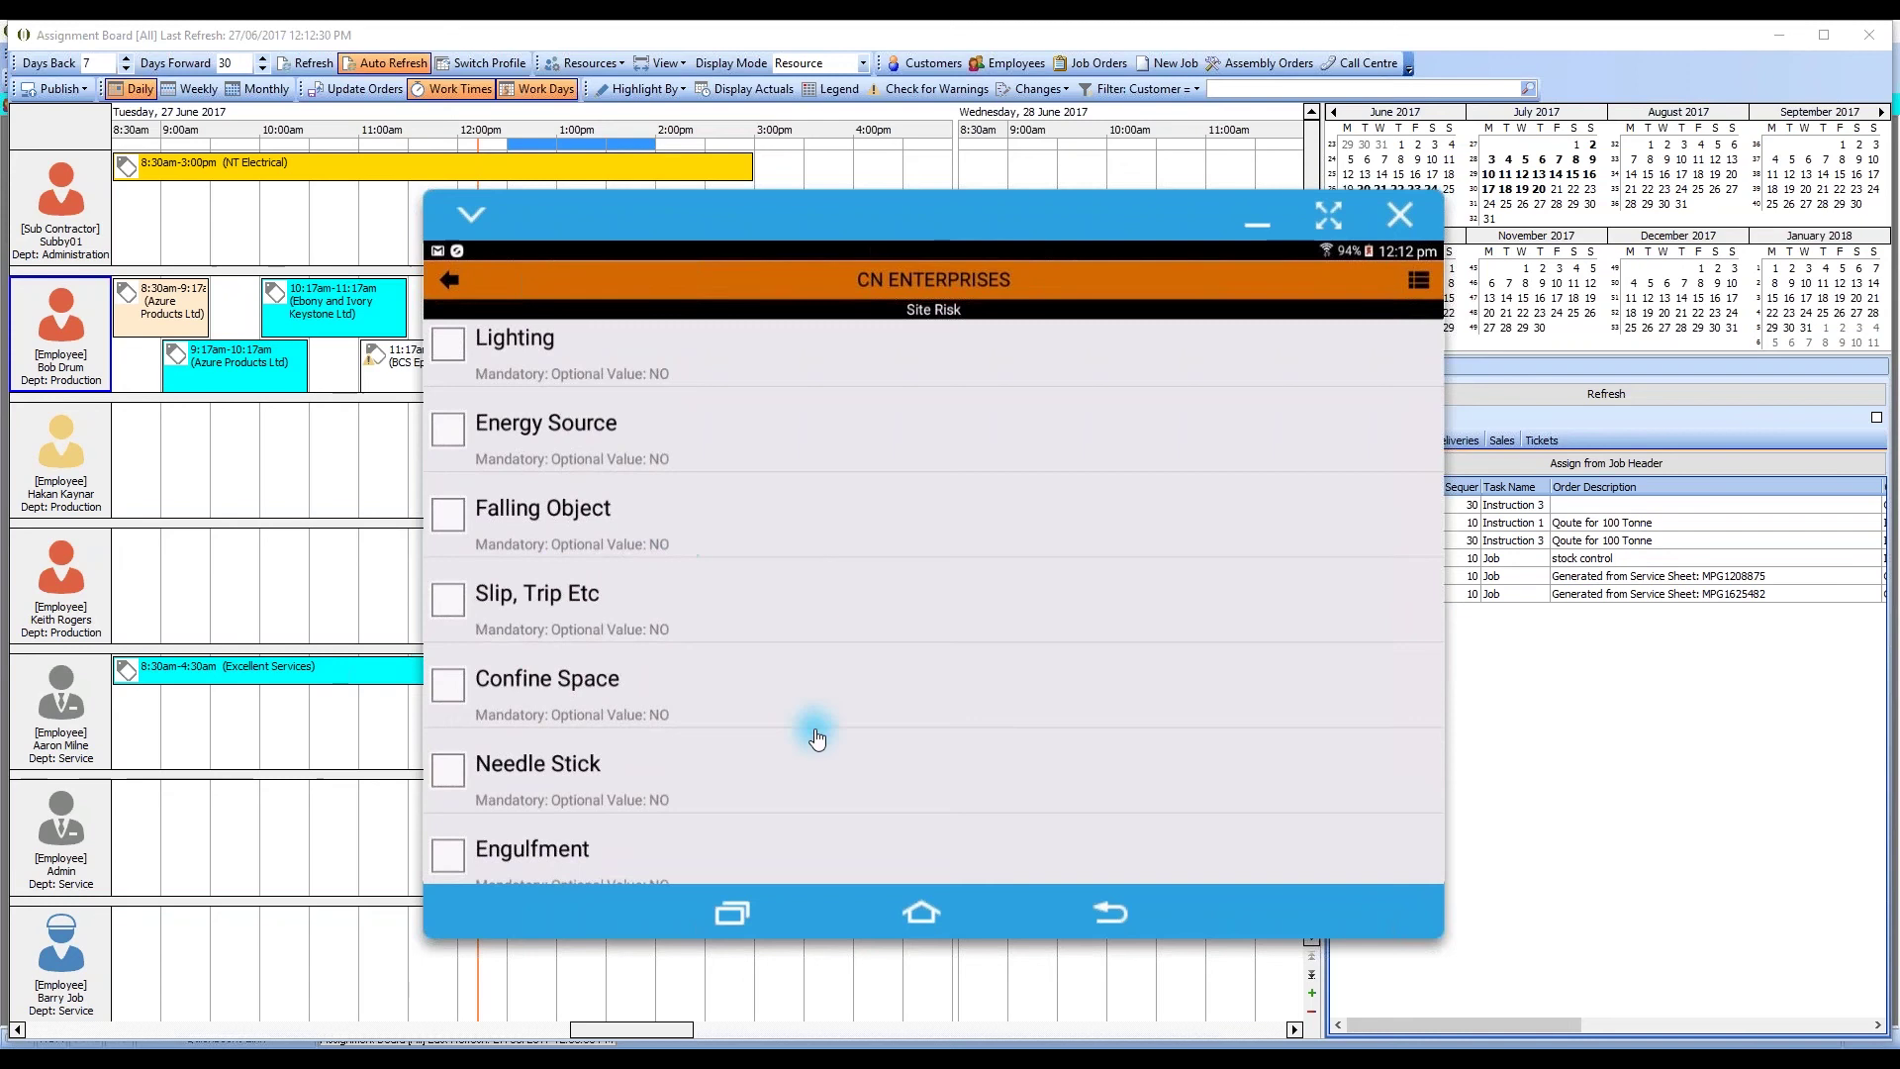
{"action": "scroll", "coordinate": [819, 531], "scroll_direction": "down", "scroll_amount": 3}
{"action": "scroll", "coordinate": [819, 726], "scroll_direction": "down", "scroll_amount": 3}
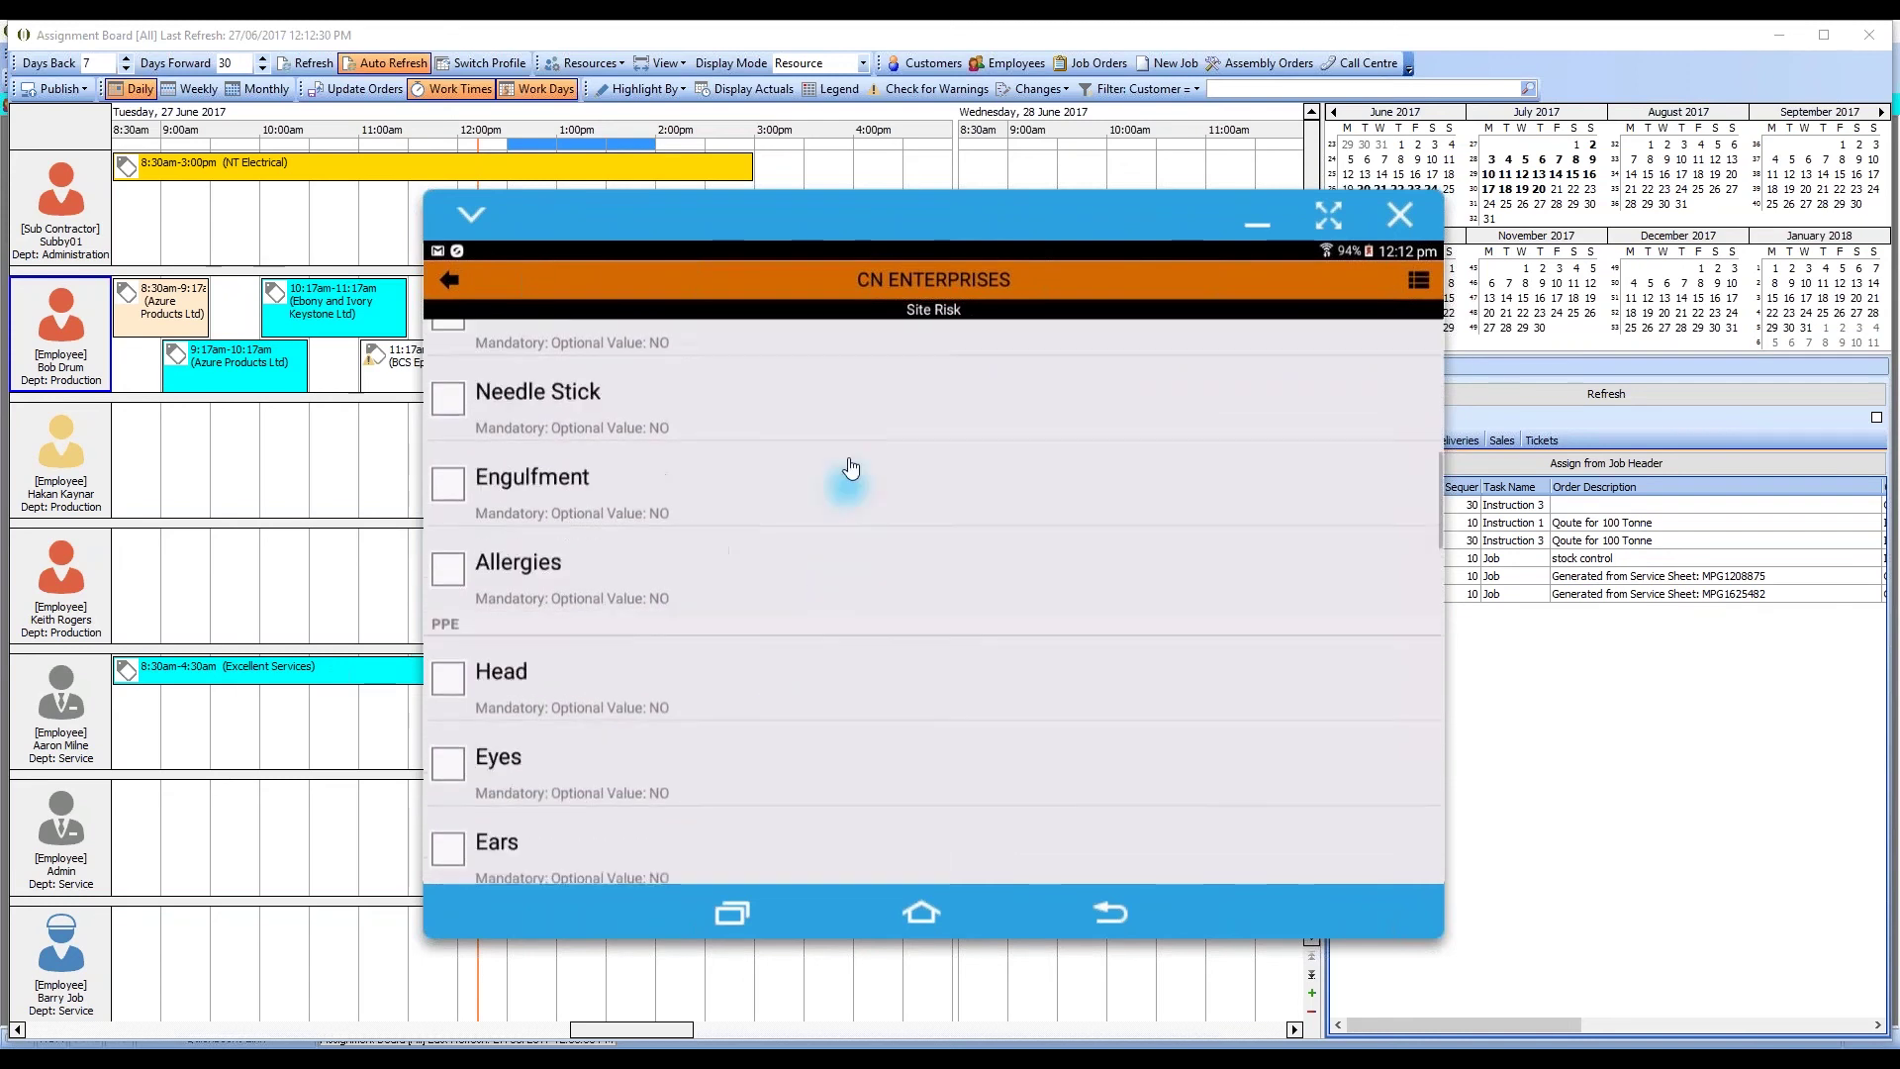
{"action": "left_click", "coordinate": [455, 601]}
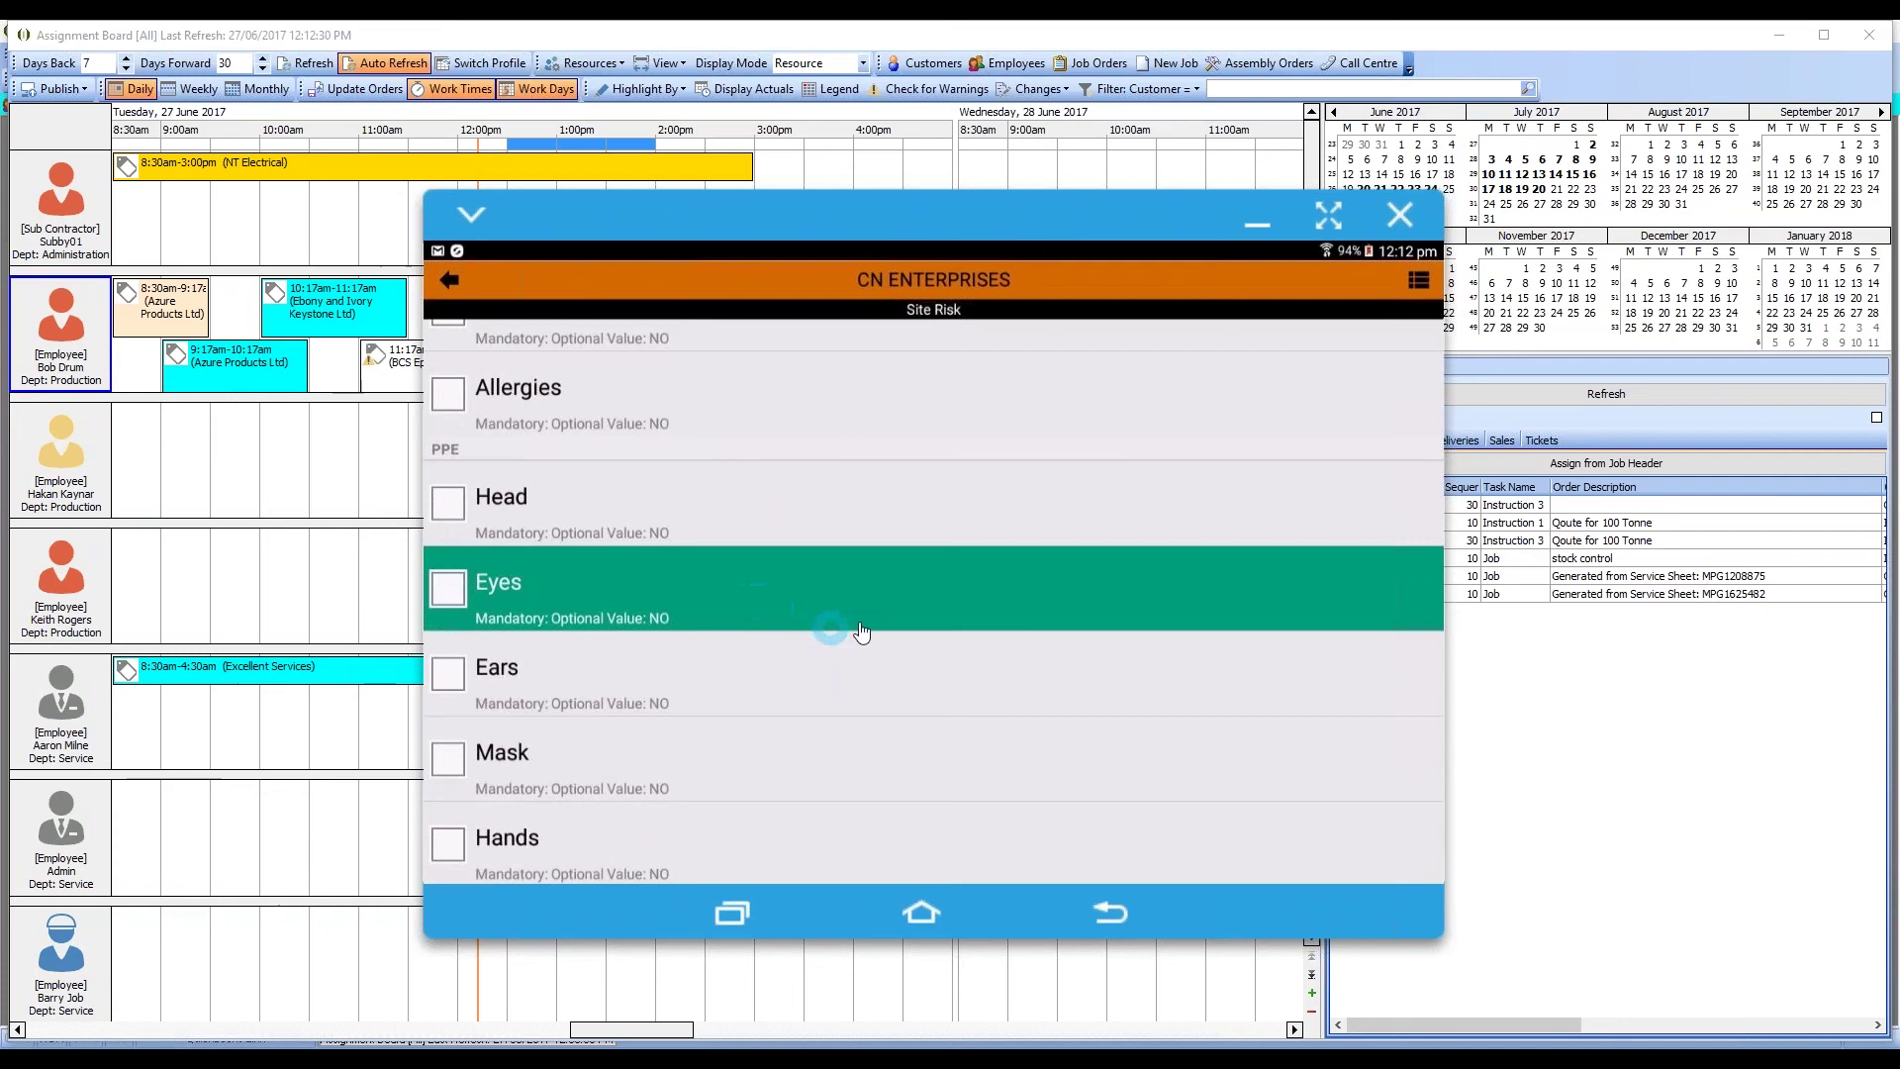
{"action": "scroll", "coordinate": [791, 643], "scroll_direction": "up", "scroll_amount": 3}
{"action": "scroll", "coordinate": [912, 768], "scroll_direction": "down", "scroll_amount": 10}
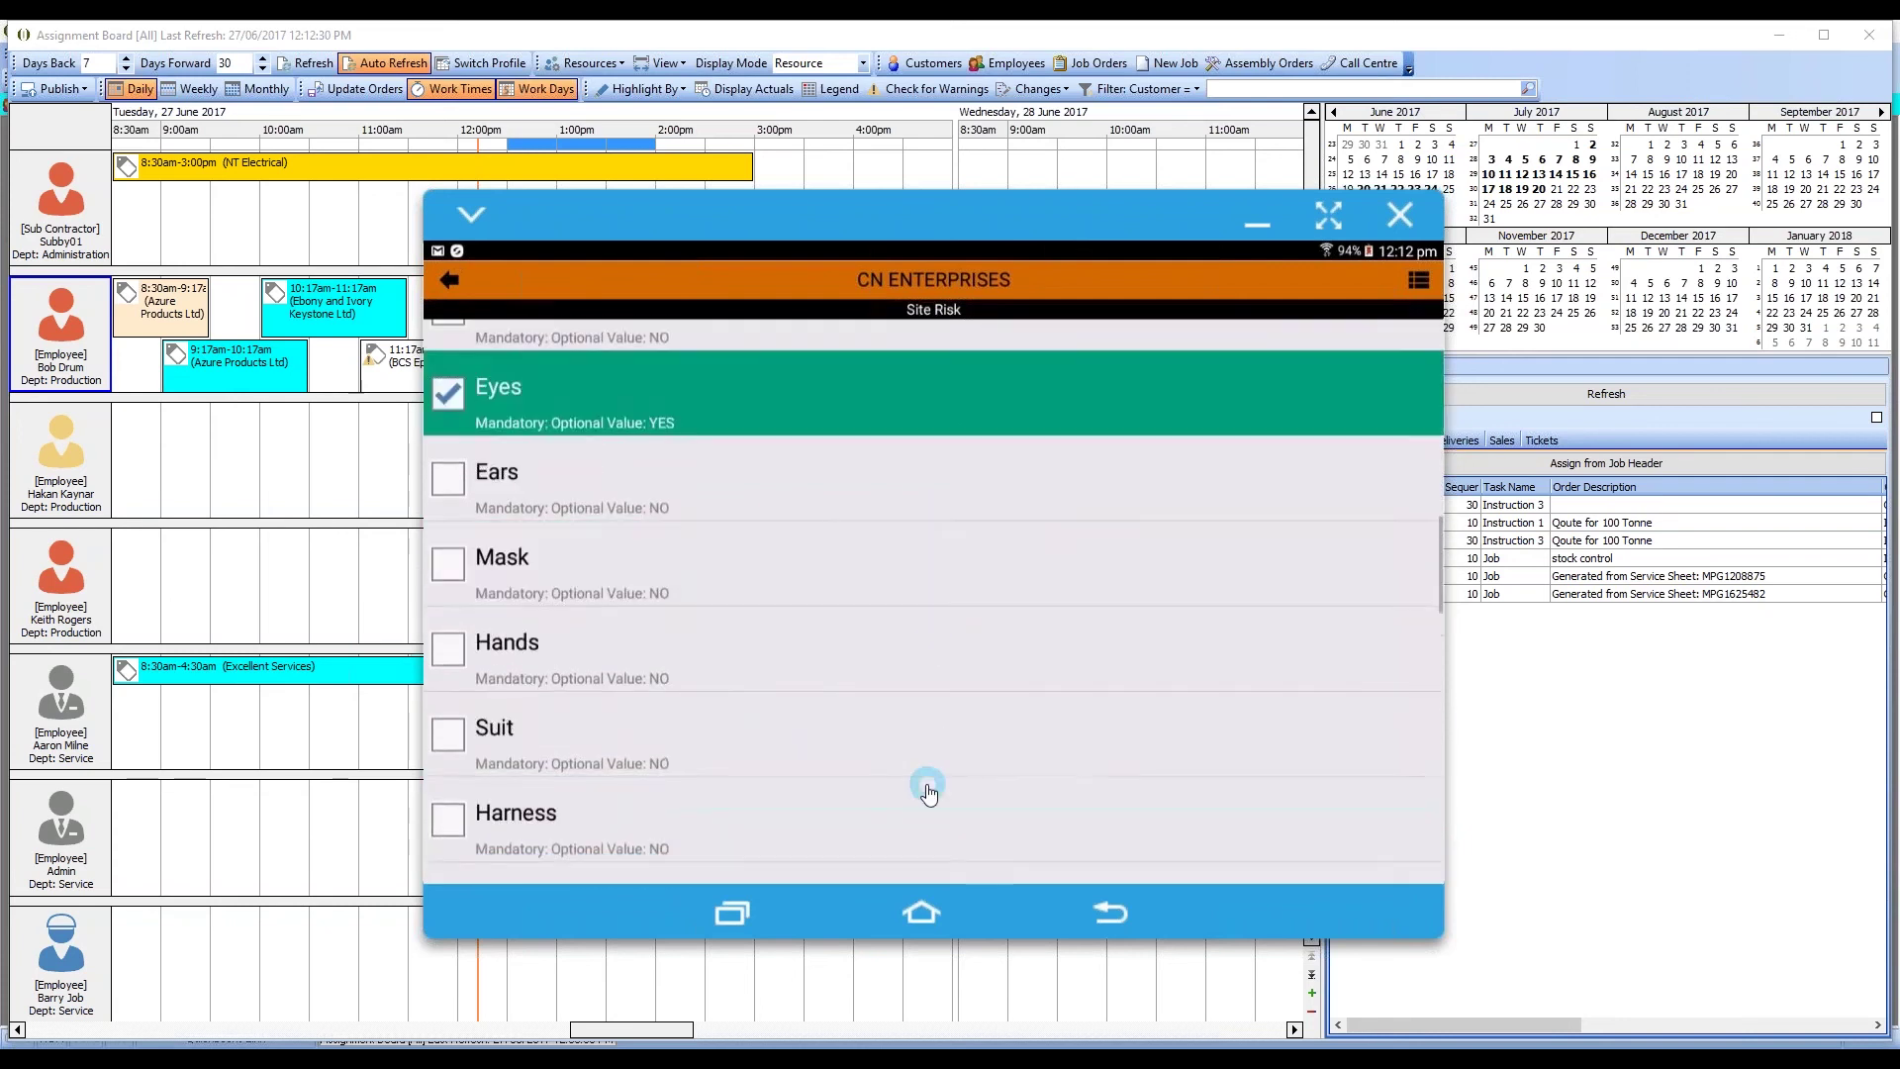
Step: Tick Risk Assessment Completed under Compliance and return to the service sheet
{"action": "scroll", "coordinate": [920, 802], "scroll_direction": "down", "scroll_amount": 9}
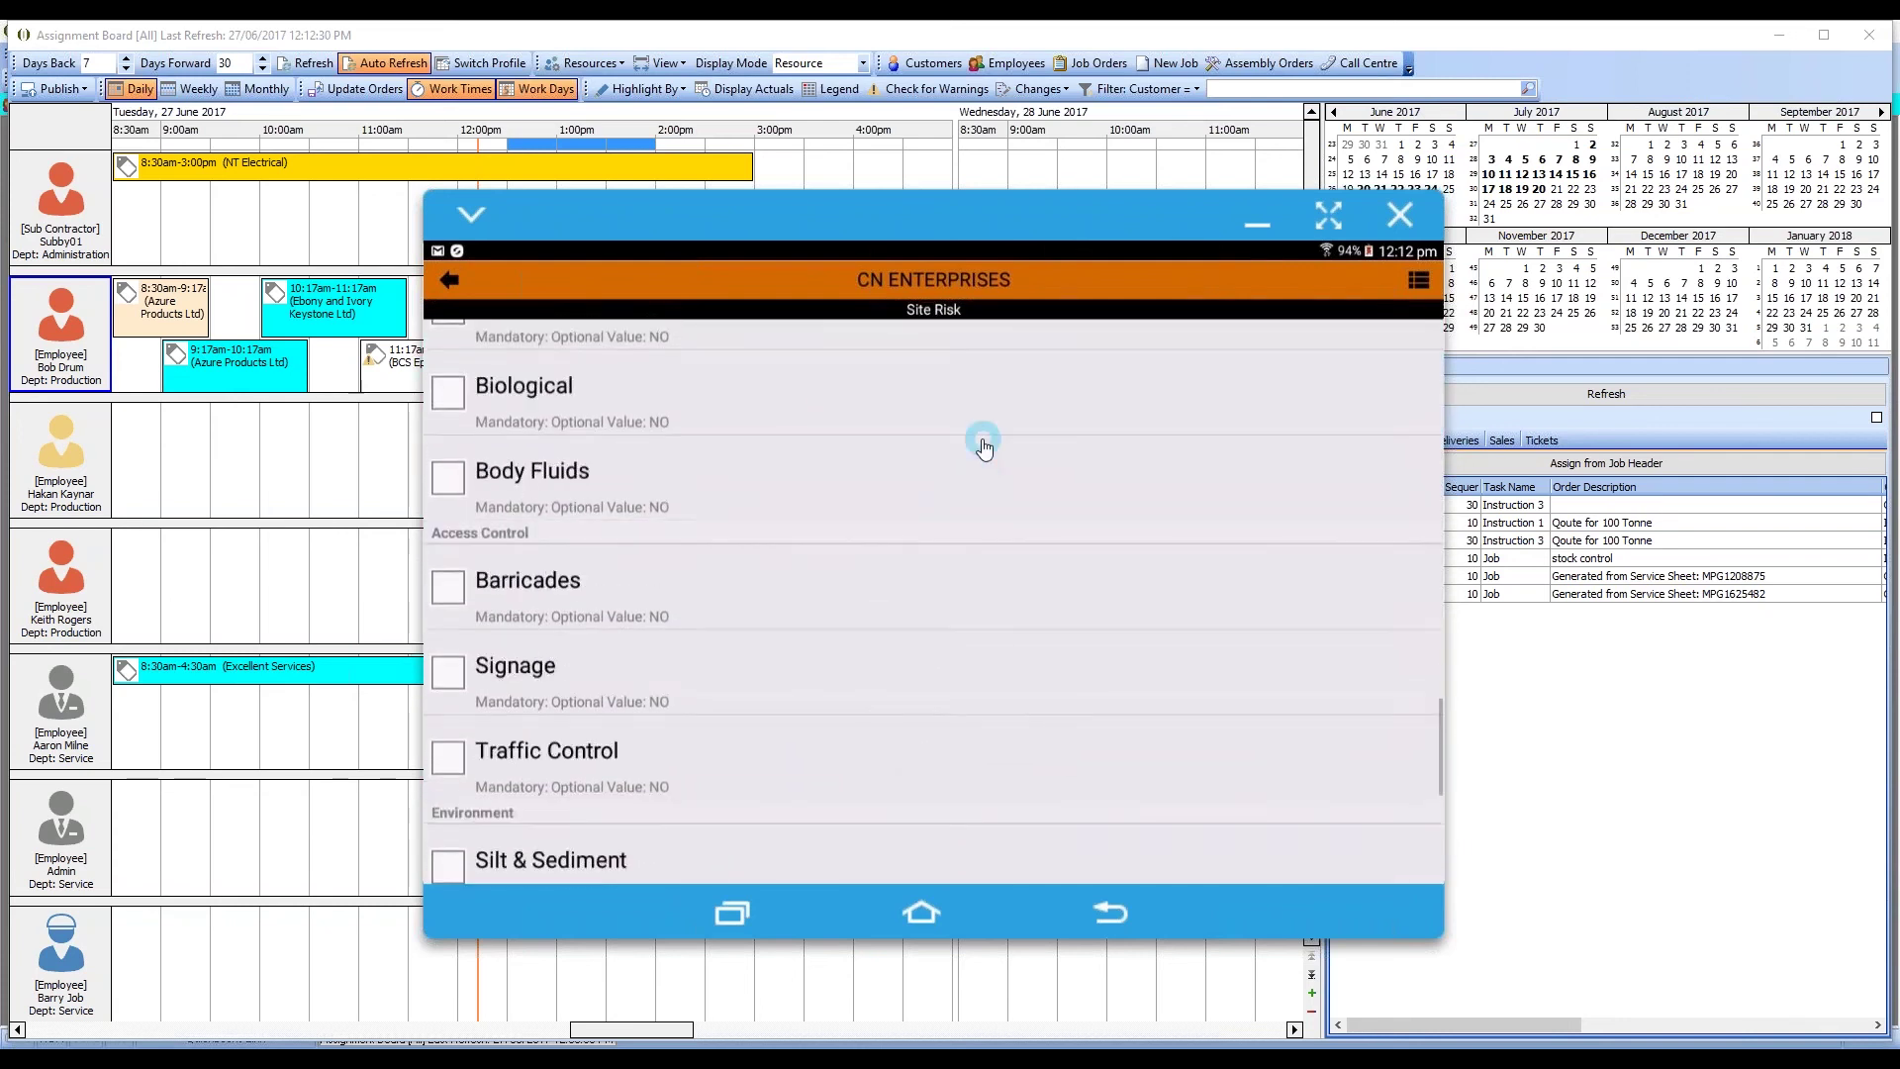
{"action": "scroll", "coordinate": [902, 810], "scroll_direction": "down", "scroll_amount": 2}
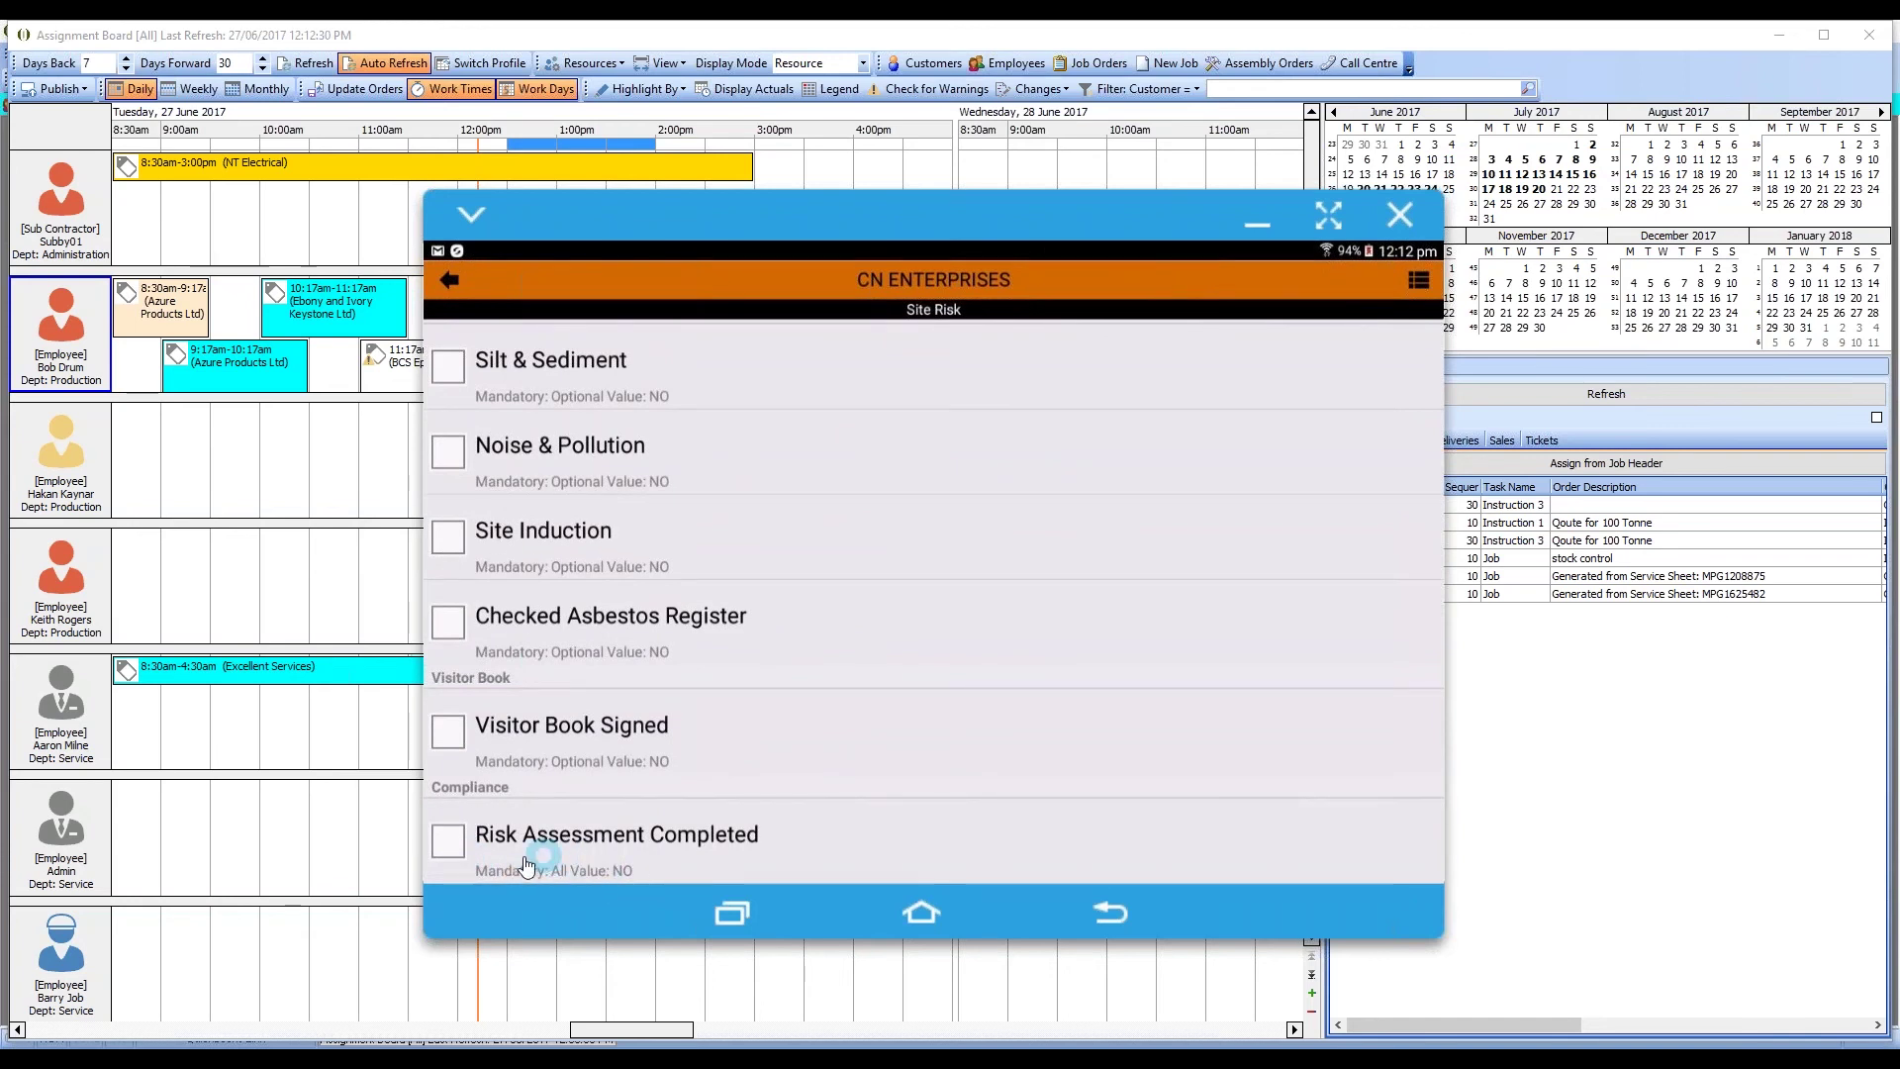
{"action": "left_click", "coordinate": [452, 849]}
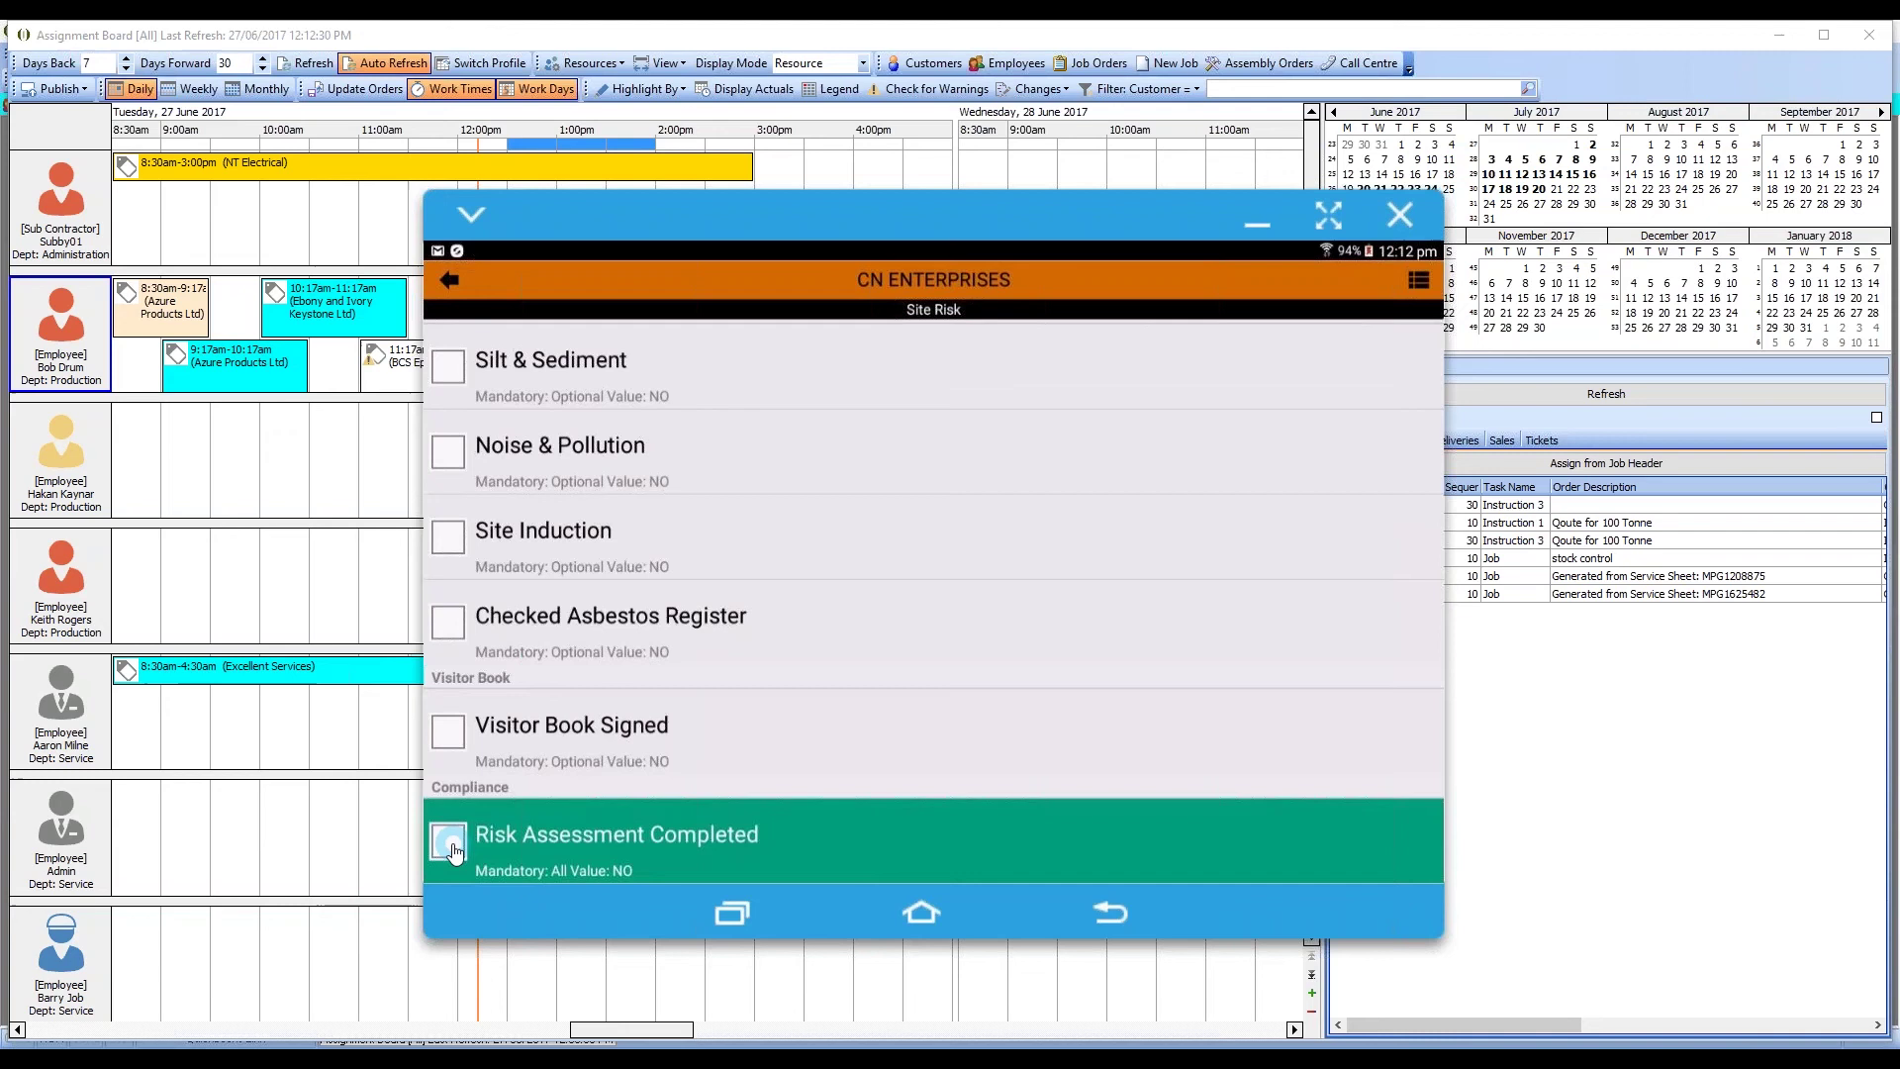
{"action": "left_click", "coordinate": [678, 831]}
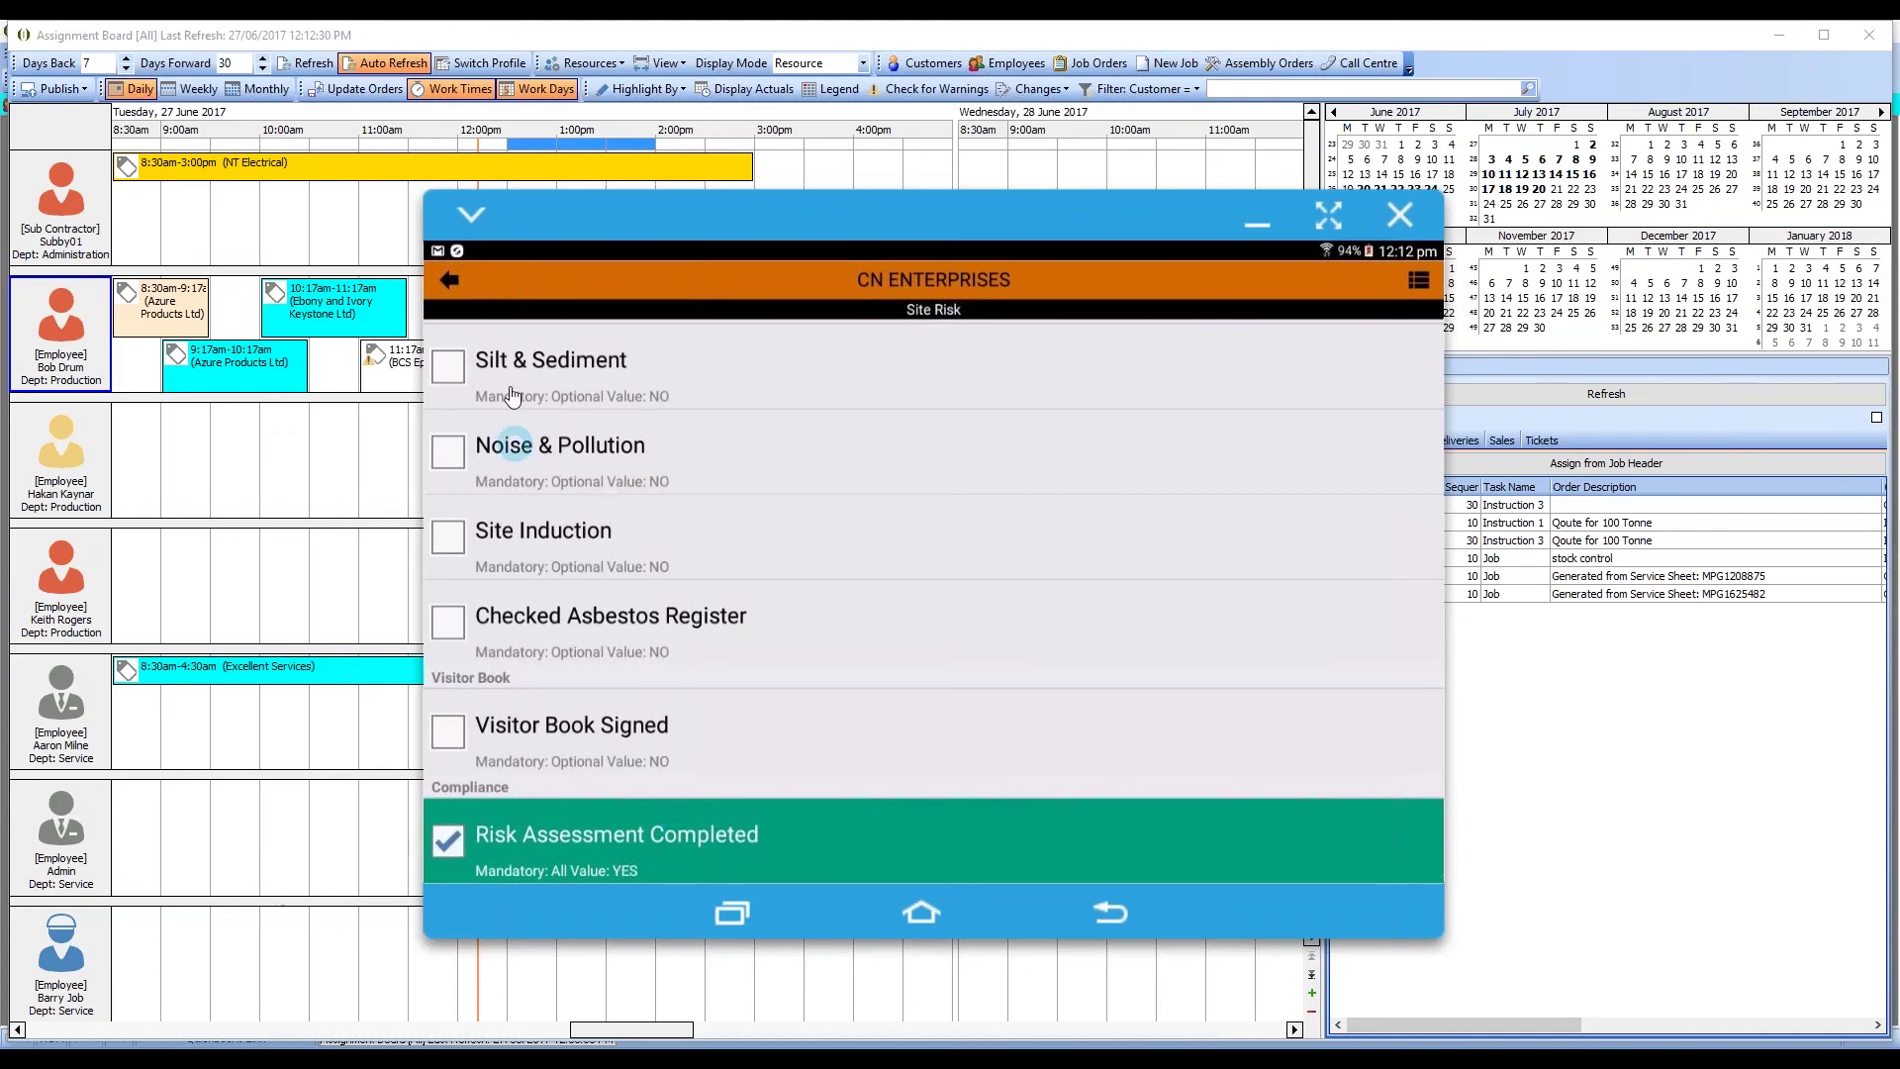
{"action": "left_click", "coordinate": [448, 281]}
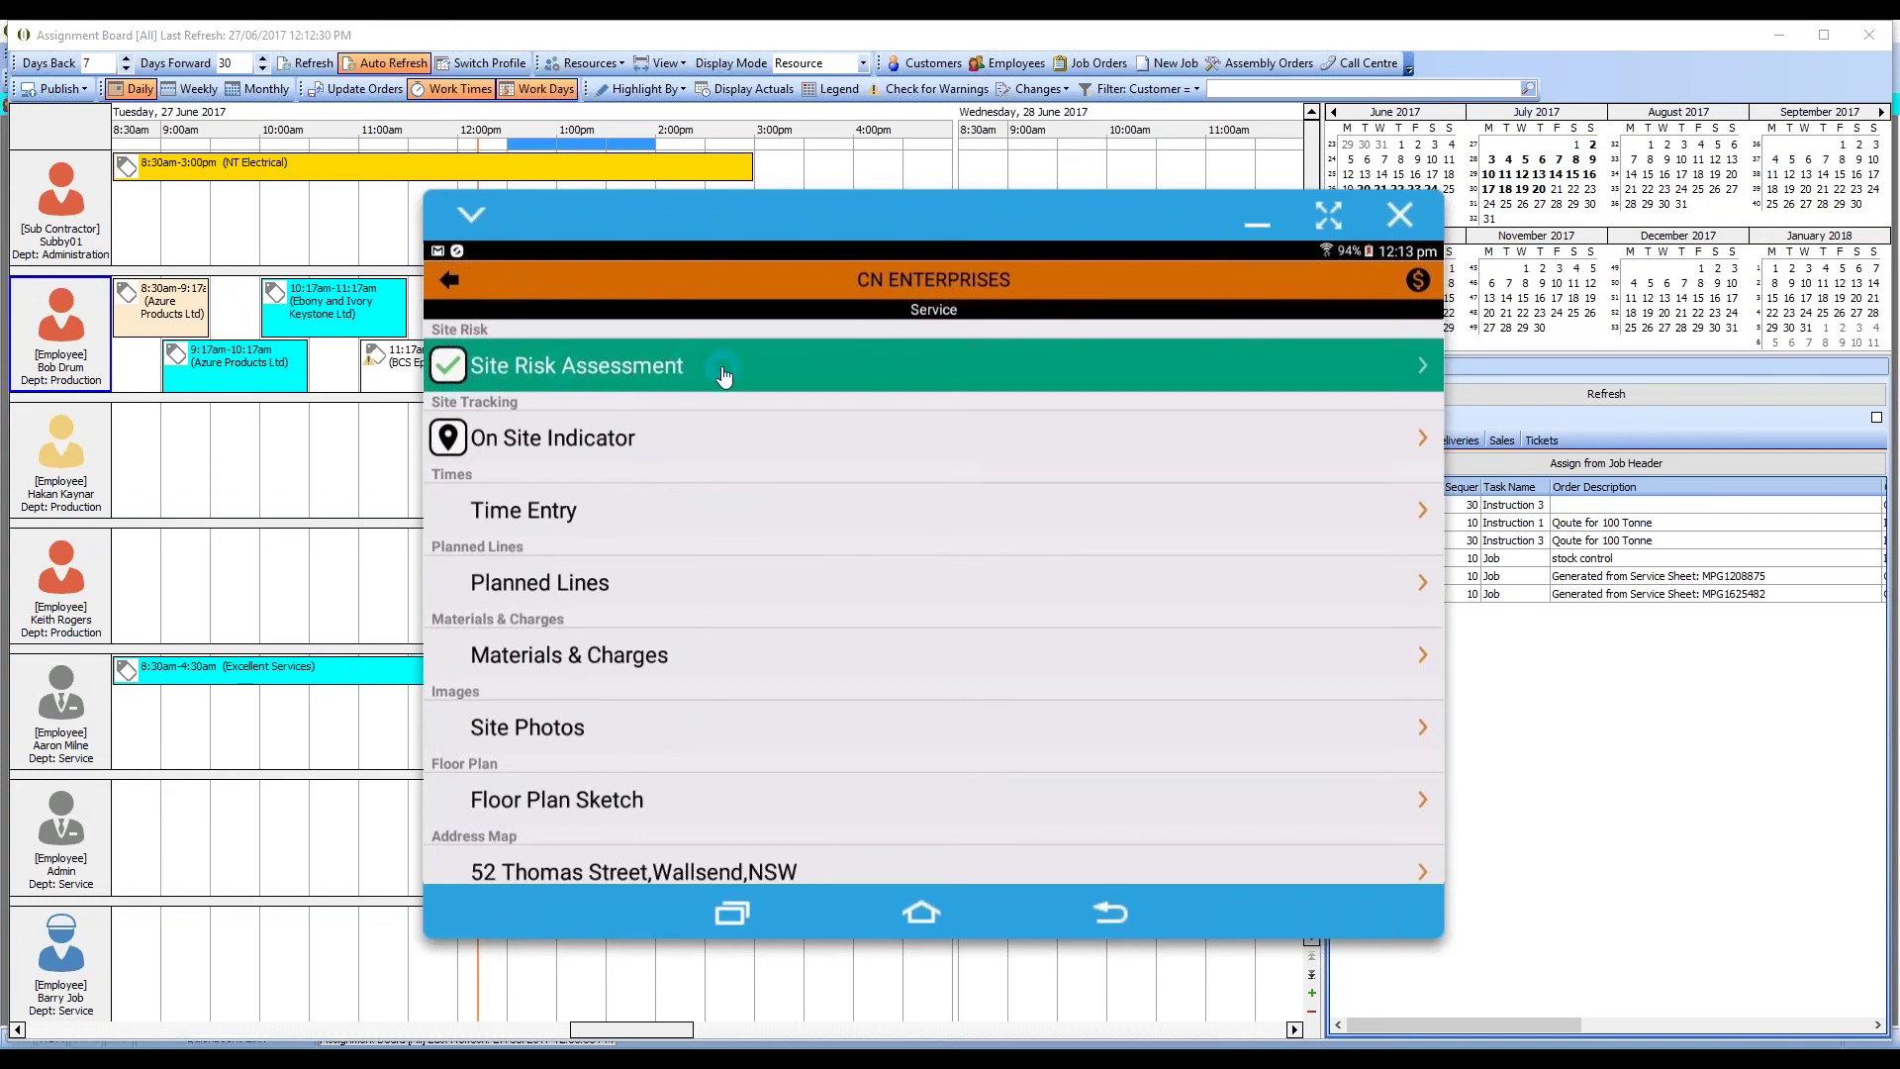
Step: Check the details of the LAB-SERVICE labour line in Time Entry and return to the service sheet
{"action": "left_click", "coordinate": [676, 512]}
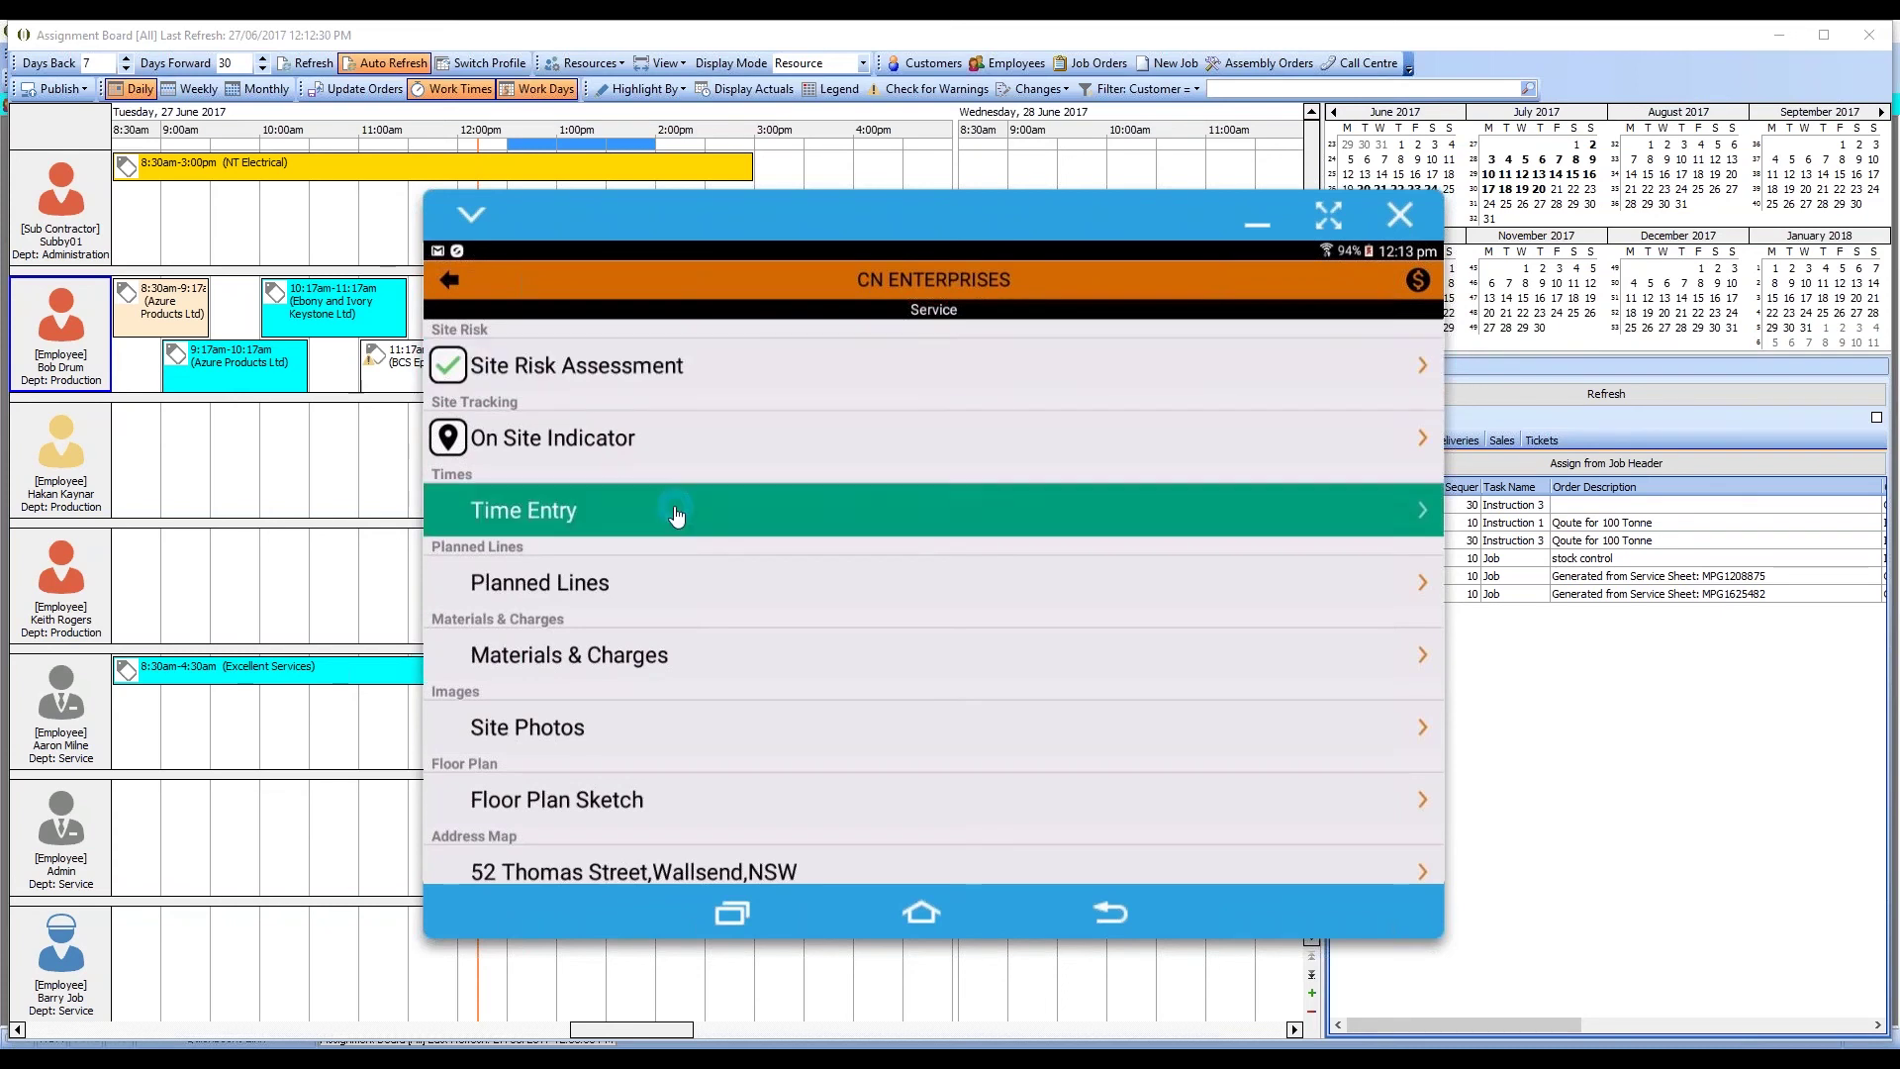
{"action": "left_click", "coordinate": [661, 373]}
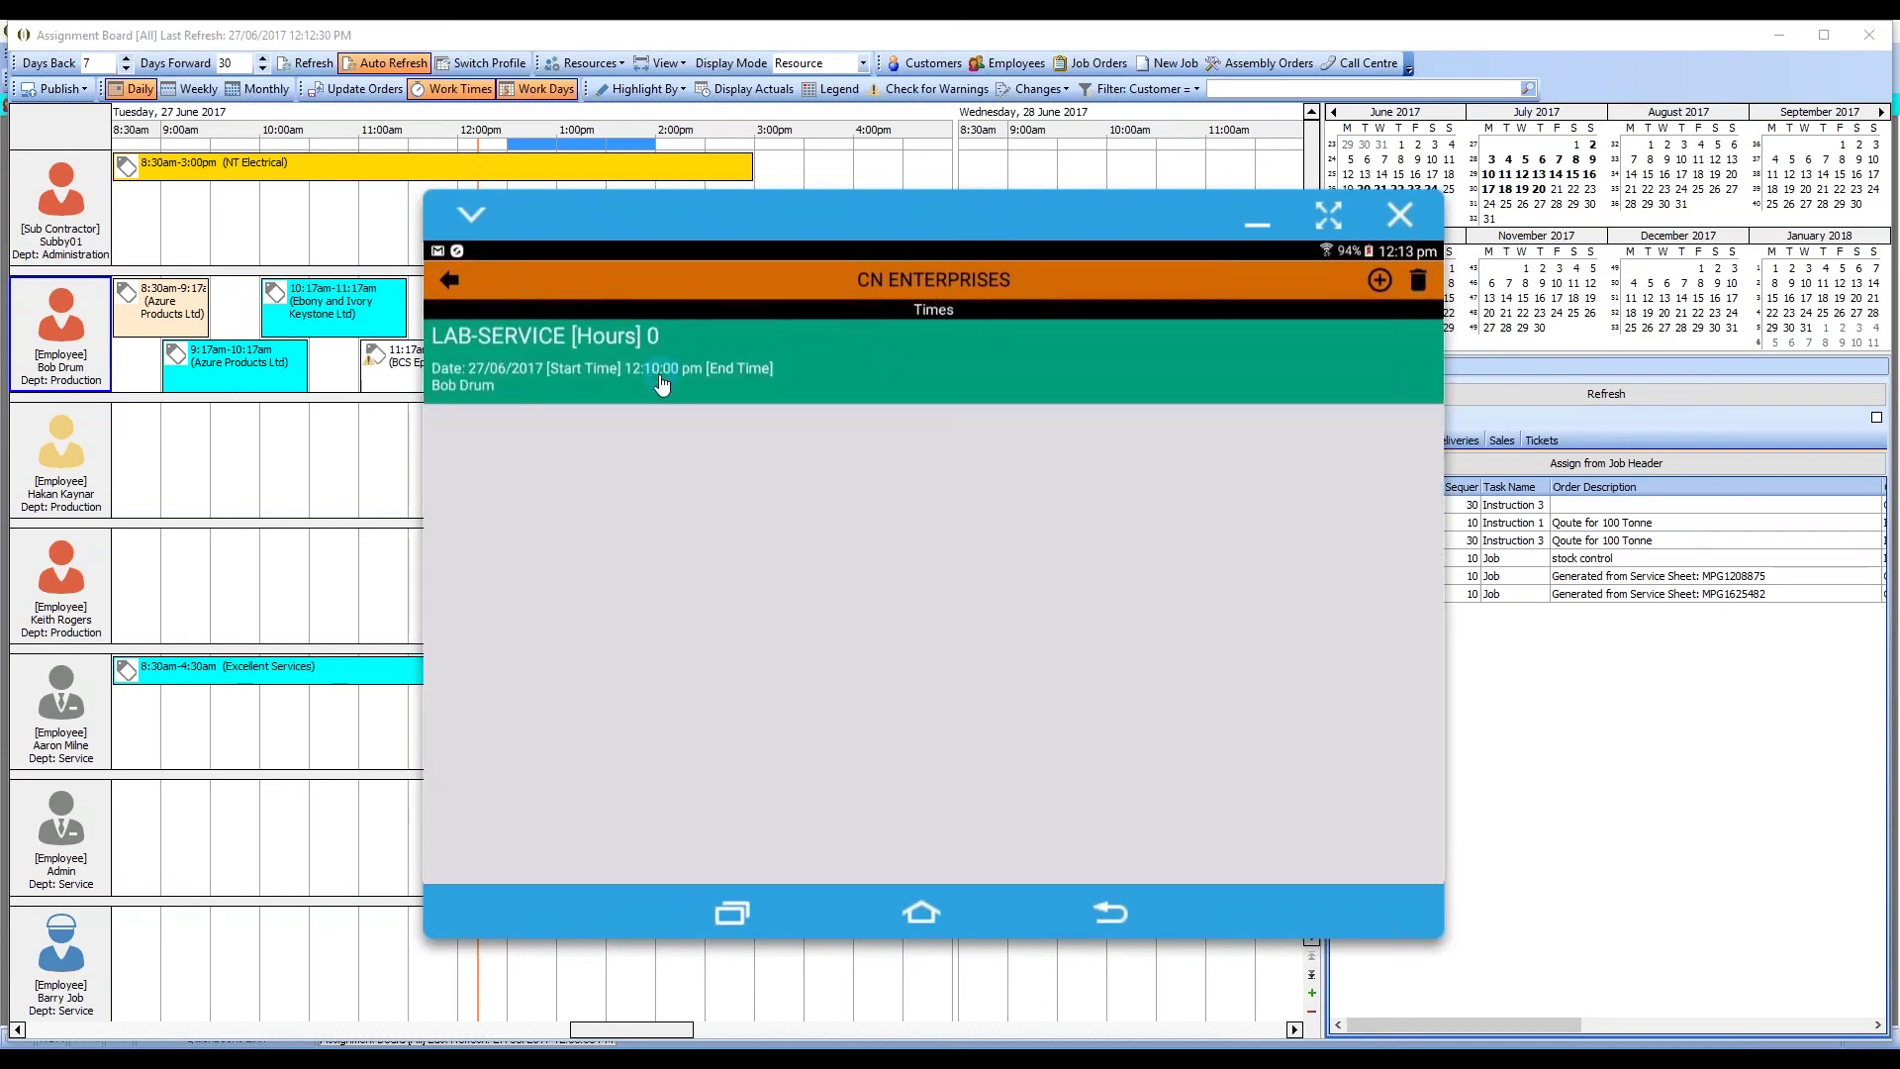
{"action": "left_click", "coordinate": [530, 376]}
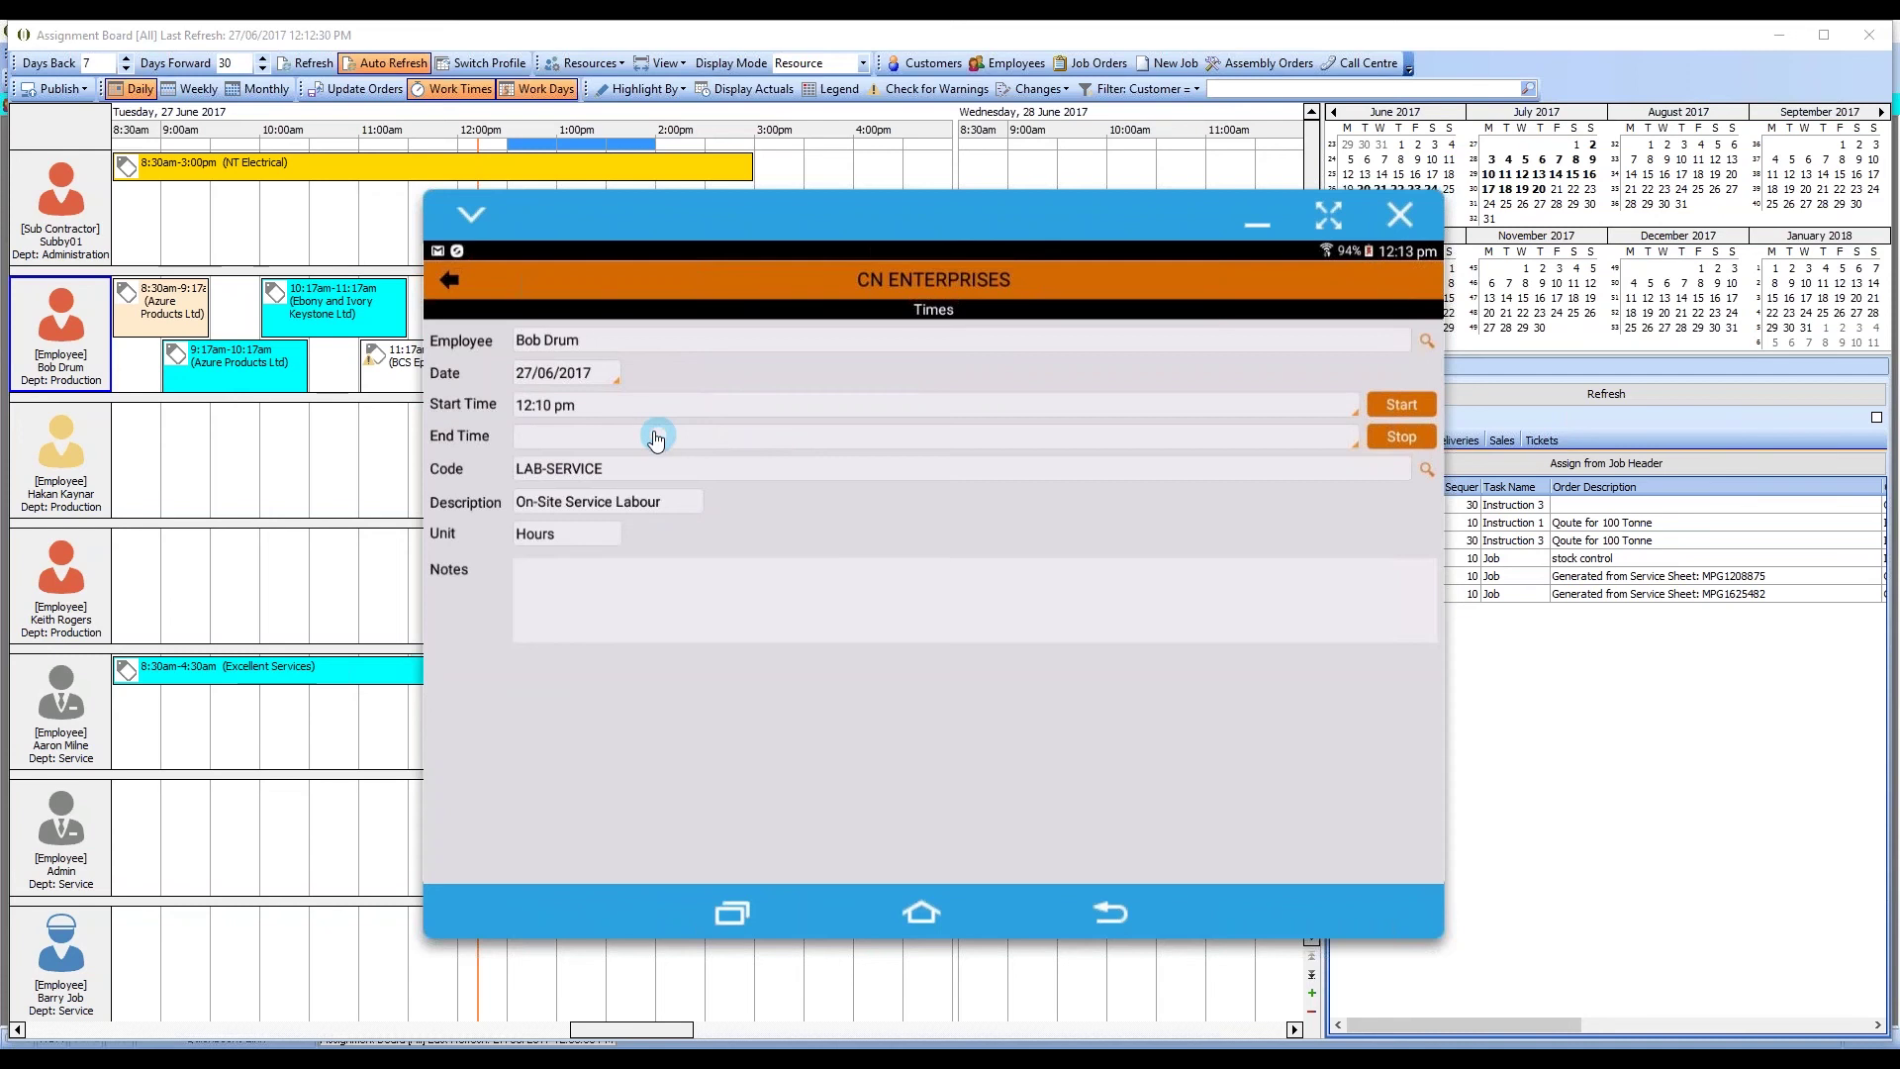
{"action": "left_click", "coordinate": [479, 296]}
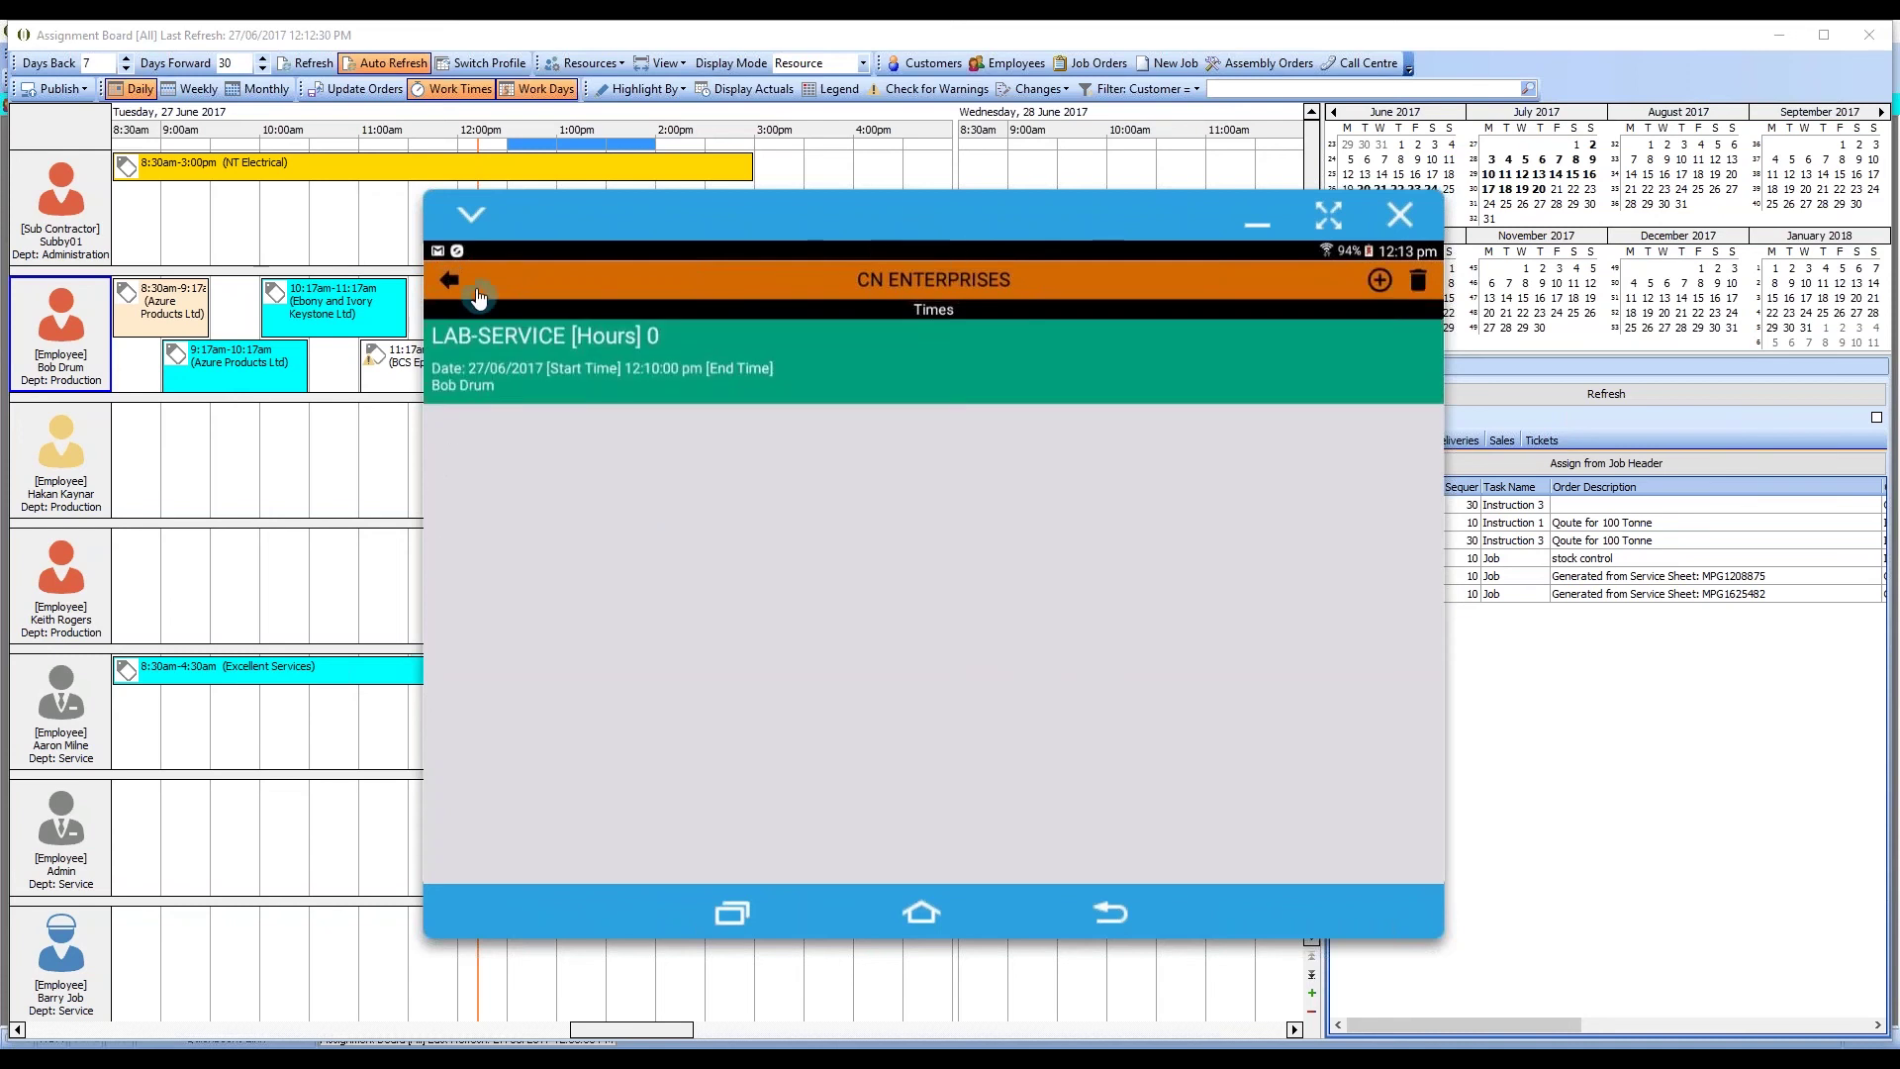
{"action": "right_click", "coordinate": [798, 580]}
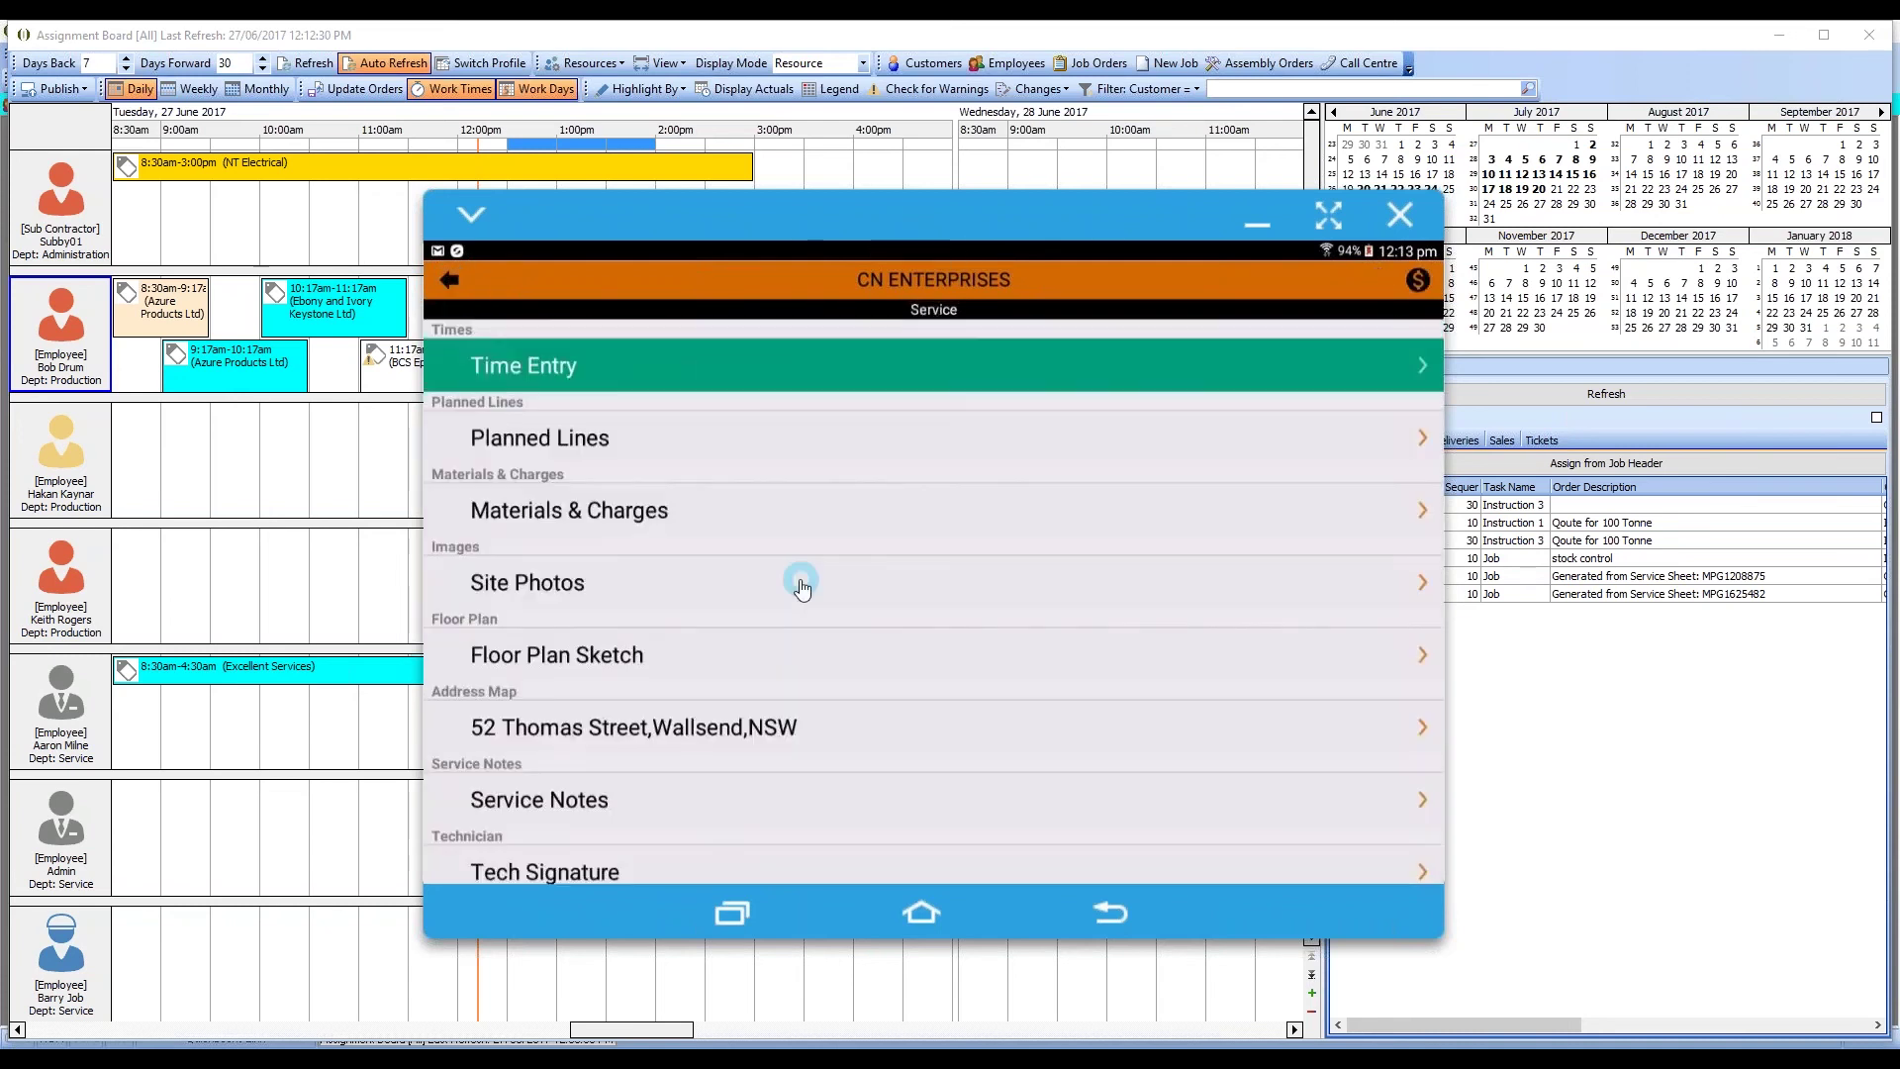
Step: Add 3 of item 100-2000 Washer Mild Steel 8mm to Materials & Charges from the Washers range in the Fasteners category
{"action": "left_click", "coordinate": [648, 522]}
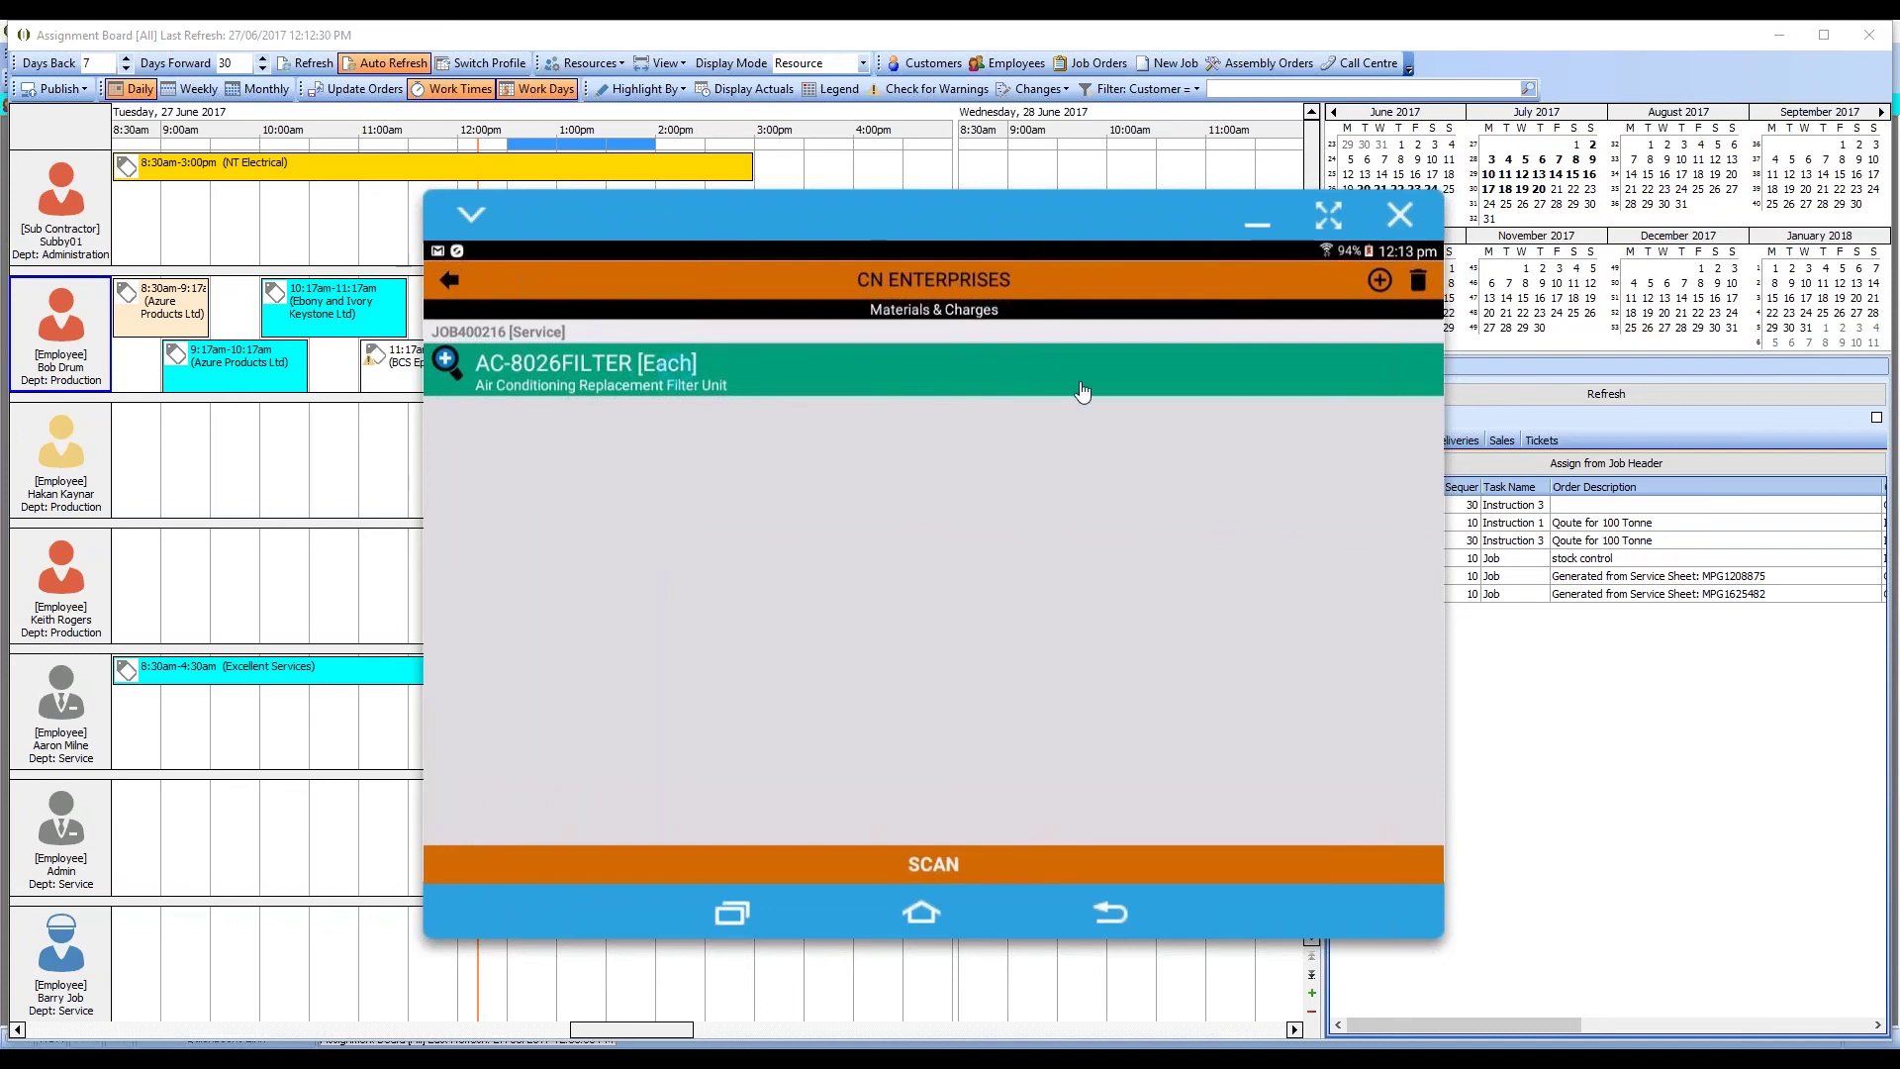
{"action": "left_click", "coordinate": [964, 489]}
{"action": "left_click_drag", "start_coordinate": [852, 689], "coordinate": [870, 479]}
{"action": "left_click", "coordinate": [680, 757]}
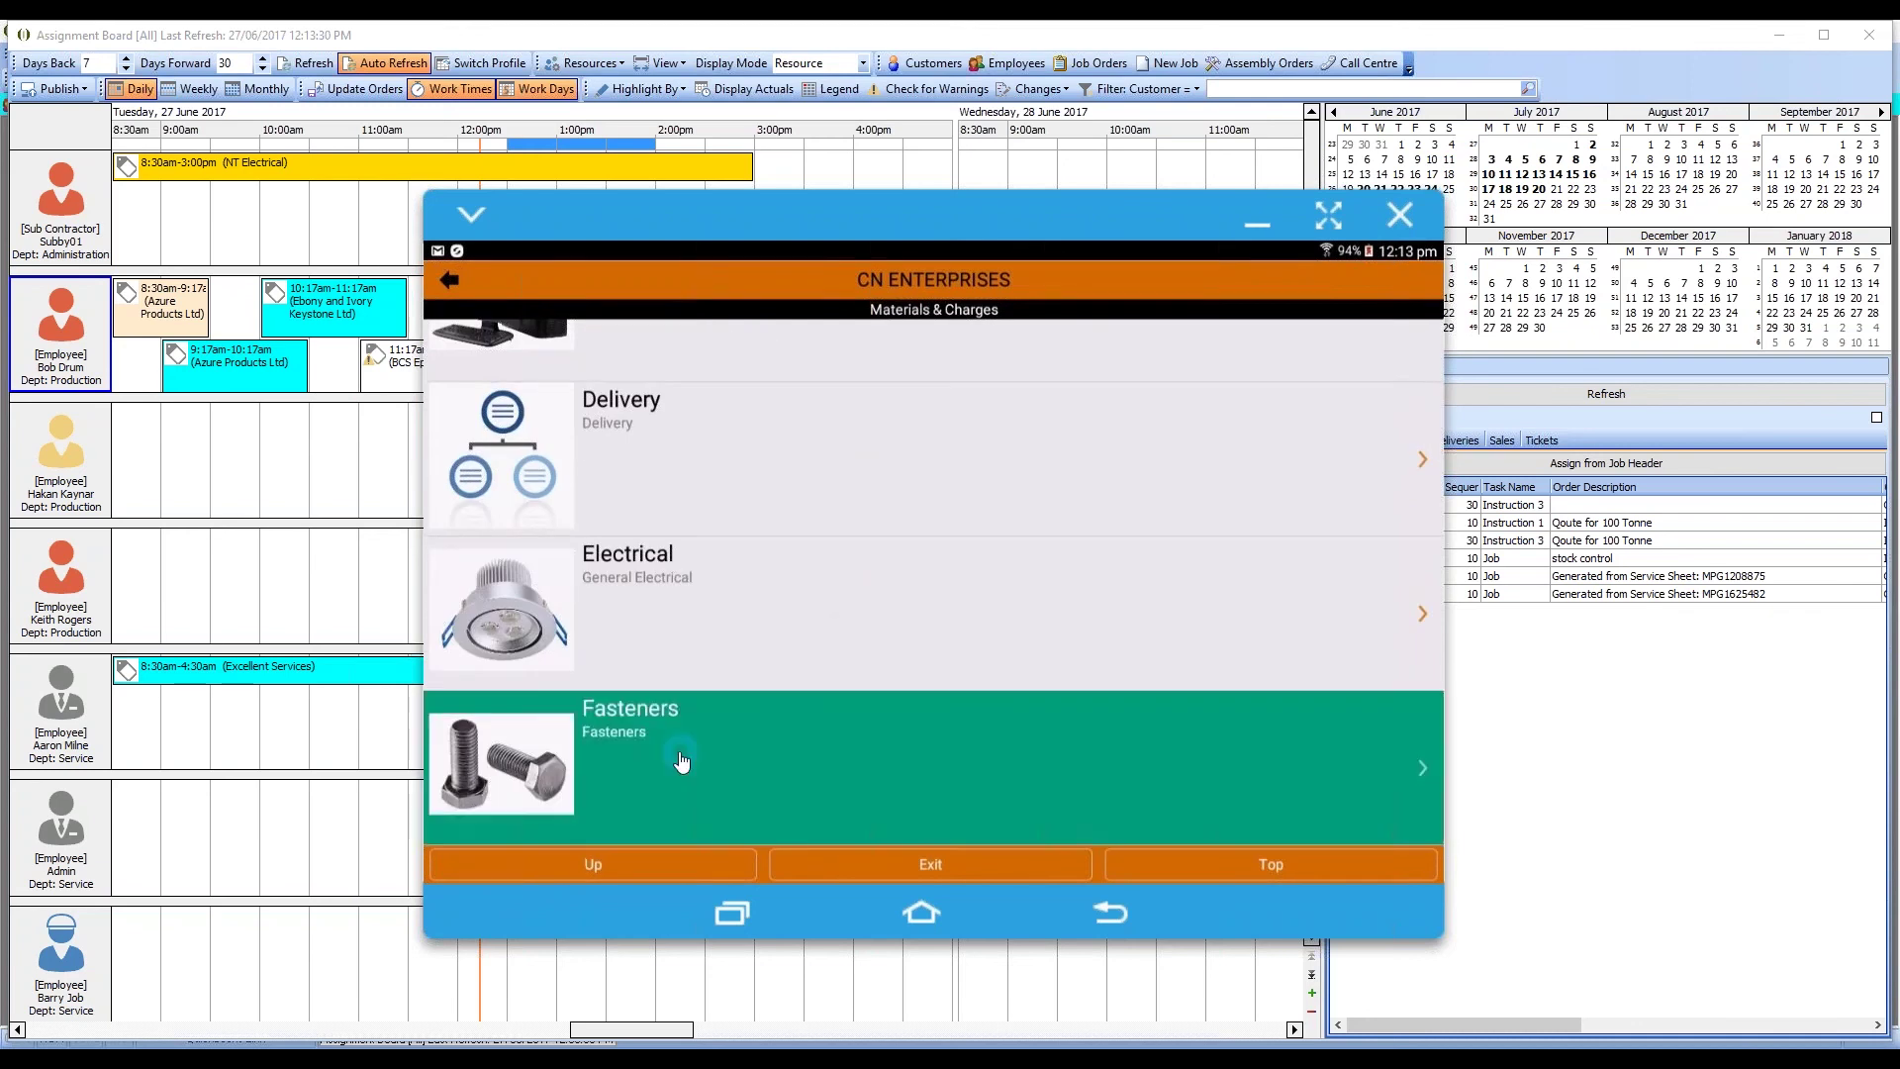
{"action": "left_click", "coordinate": [634, 695]}
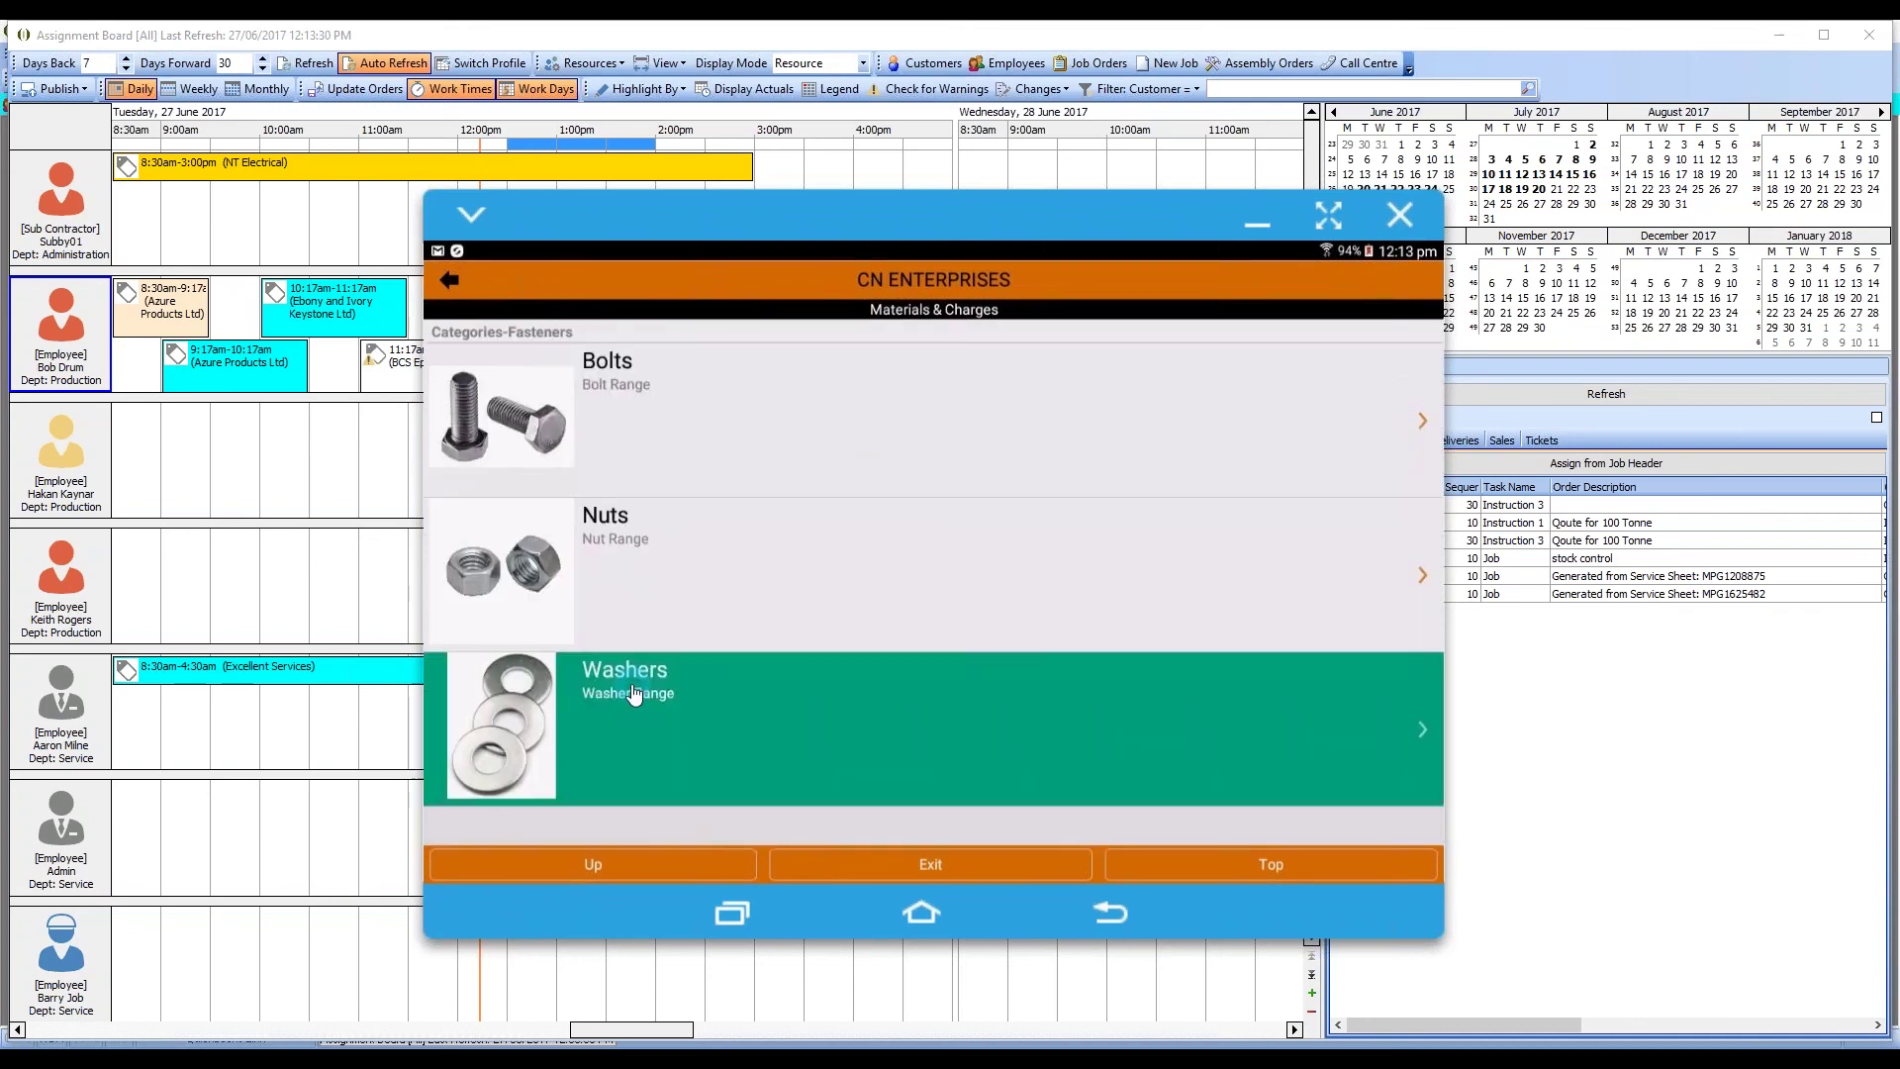
{"action": "left_click", "coordinate": [681, 446]}
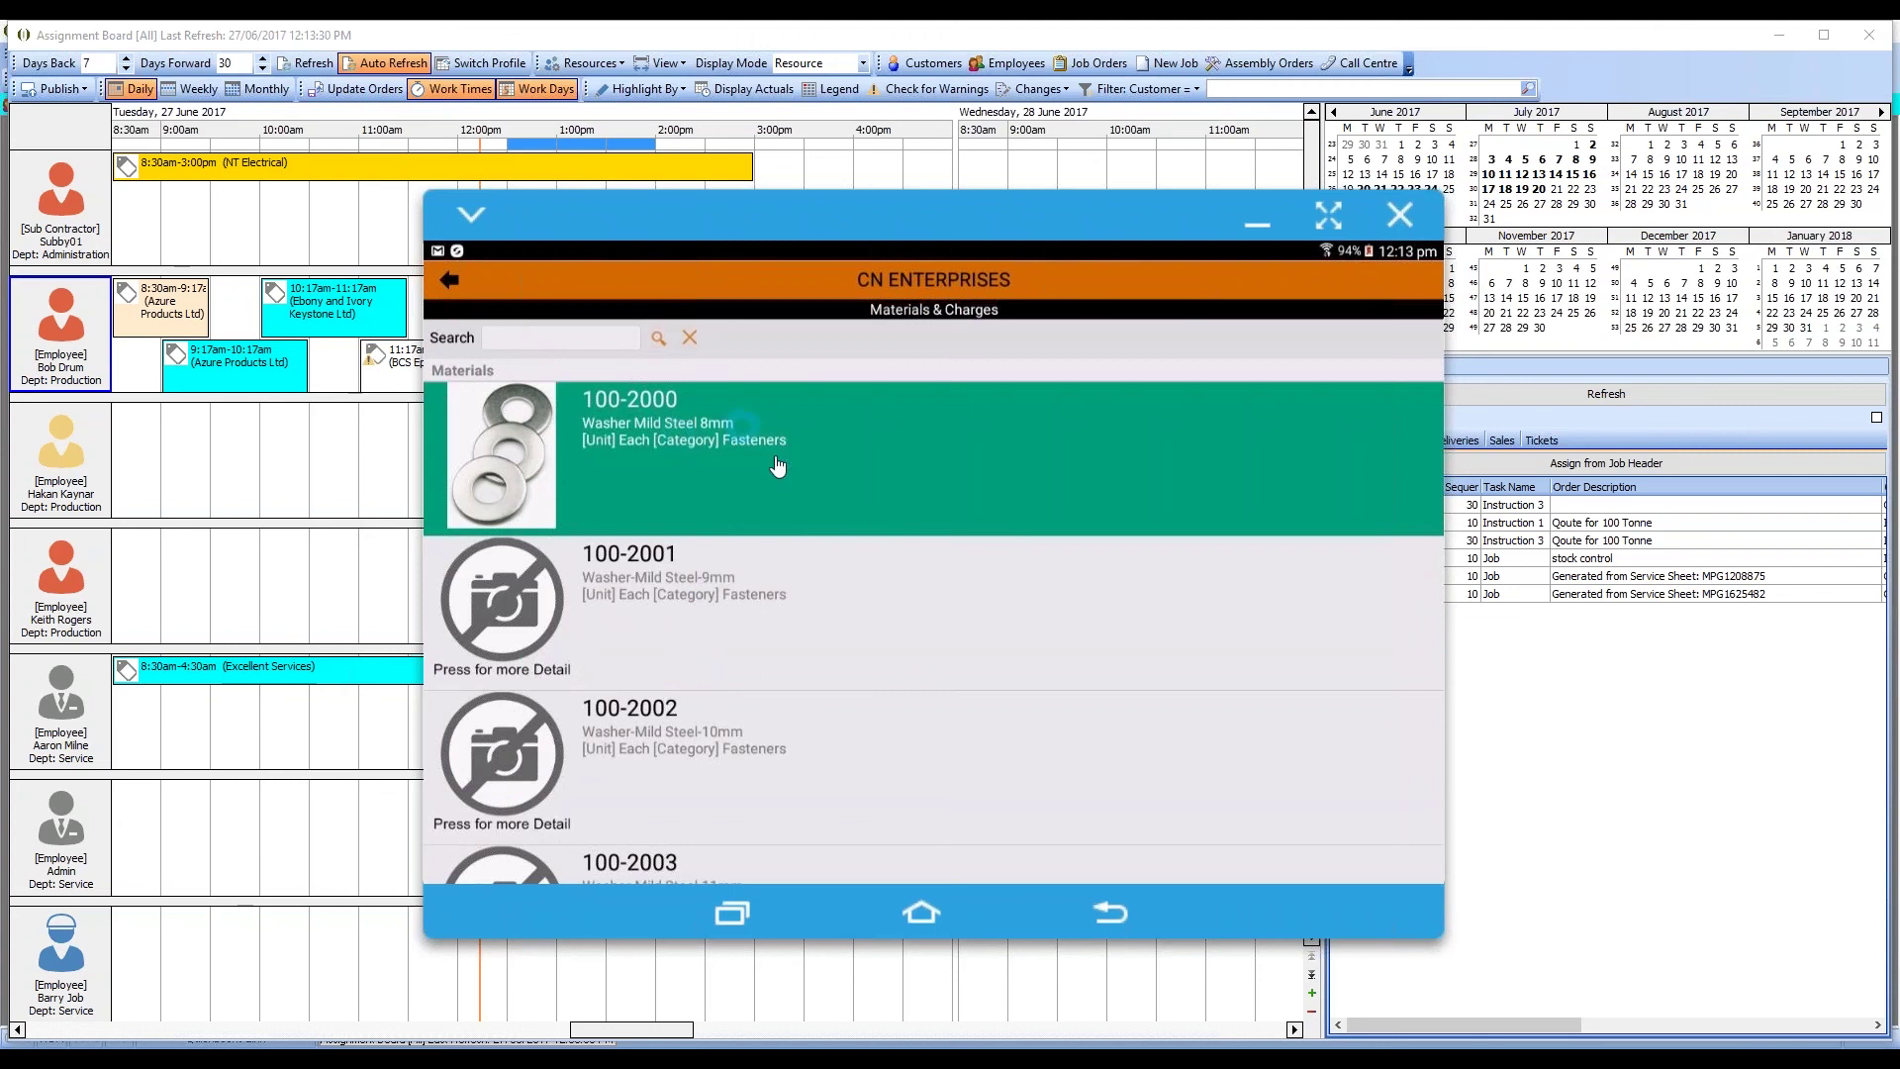
{"action": "left_click", "coordinate": [578, 442]}
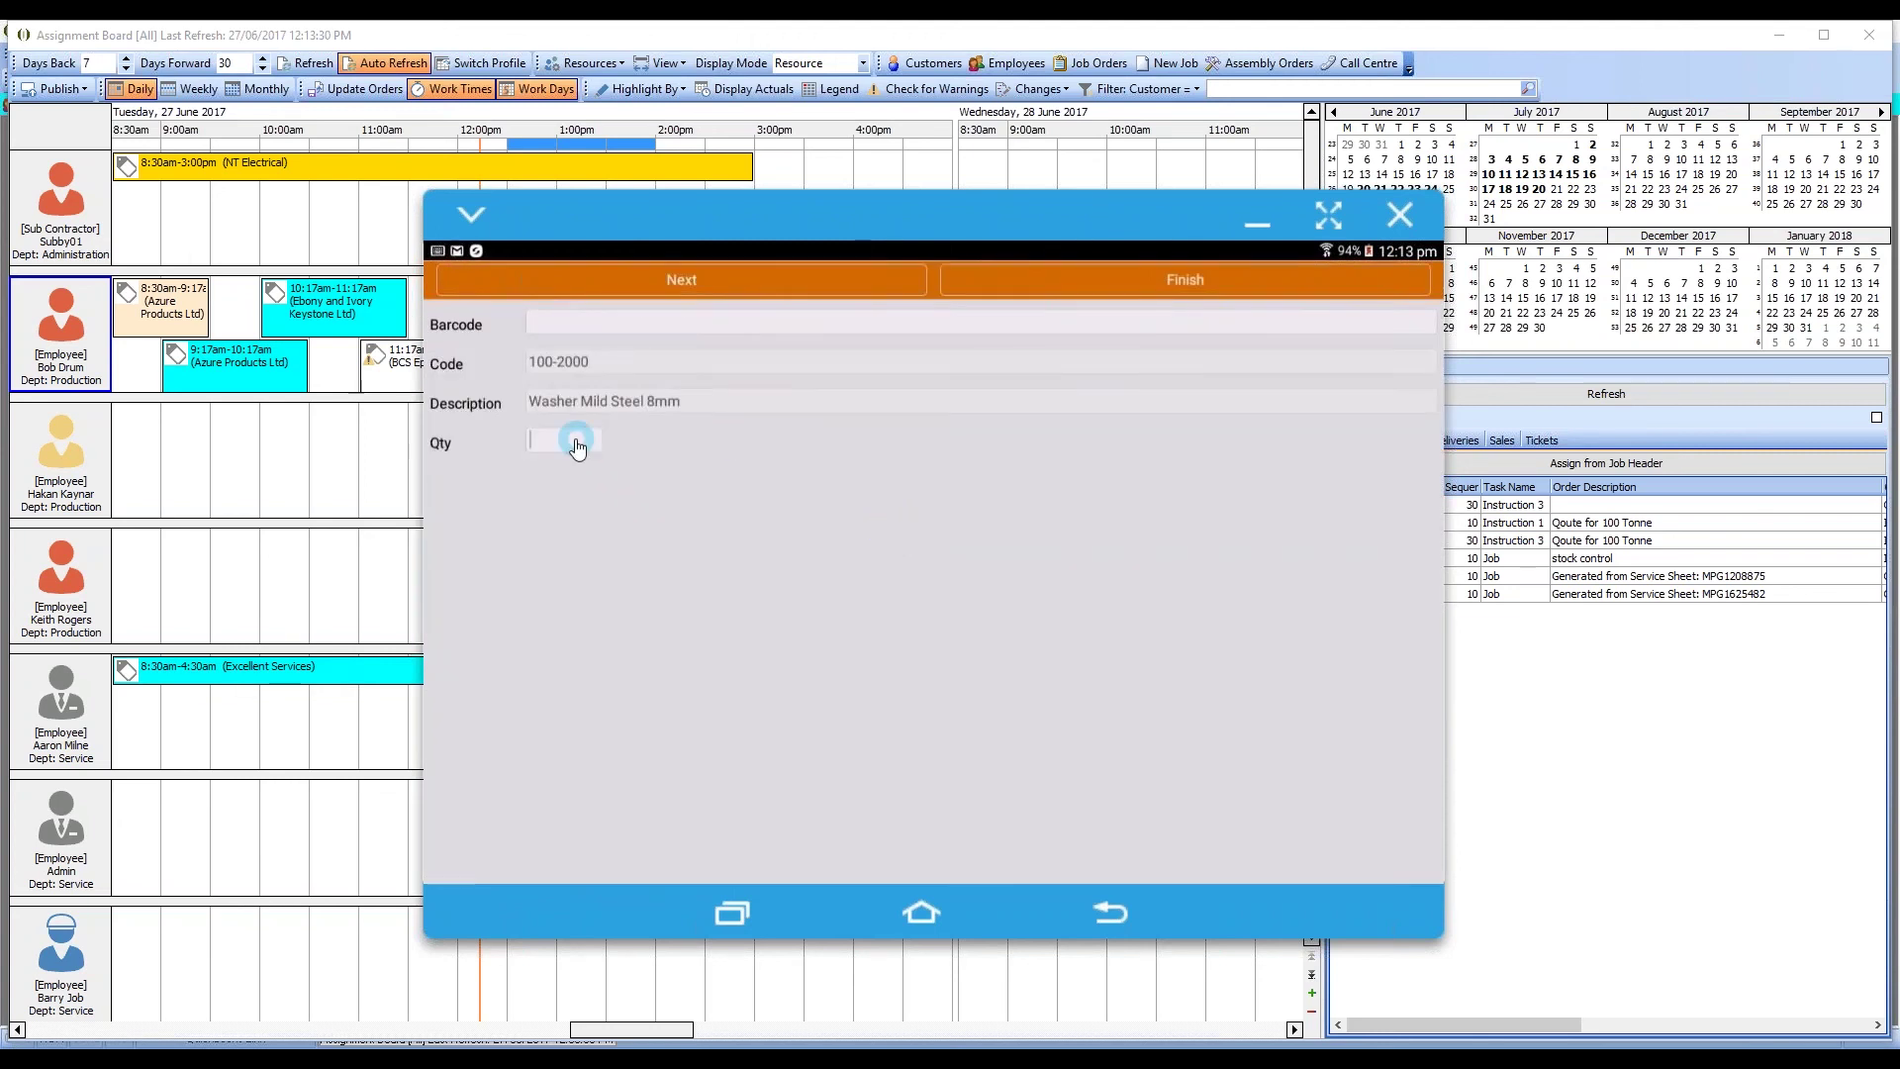
{"action": "left_click", "coordinate": [1189, 287]}
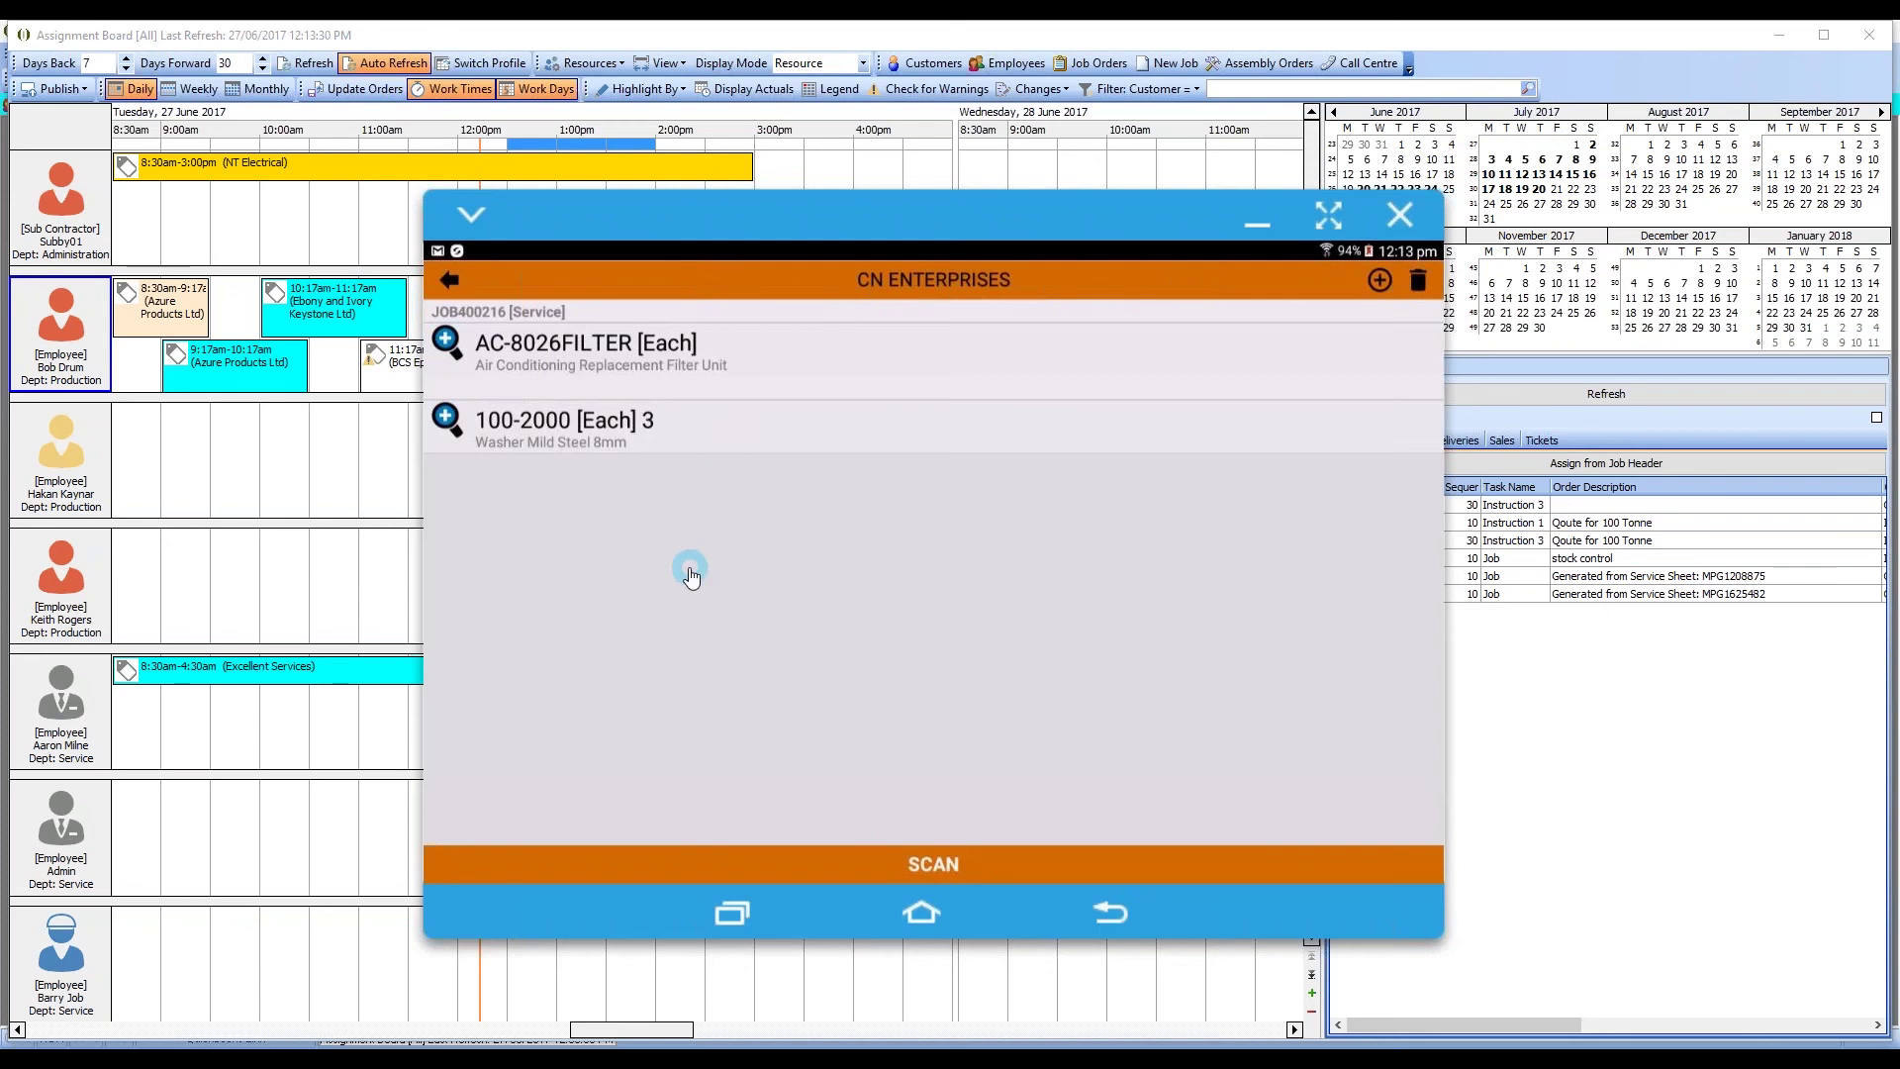
Step: View the product image and stock levels inquiry for AC-8026FILTER, then leave its product information
{"action": "left_click", "coordinate": [451, 354]}
{"action": "left_click", "coordinate": [887, 572]}
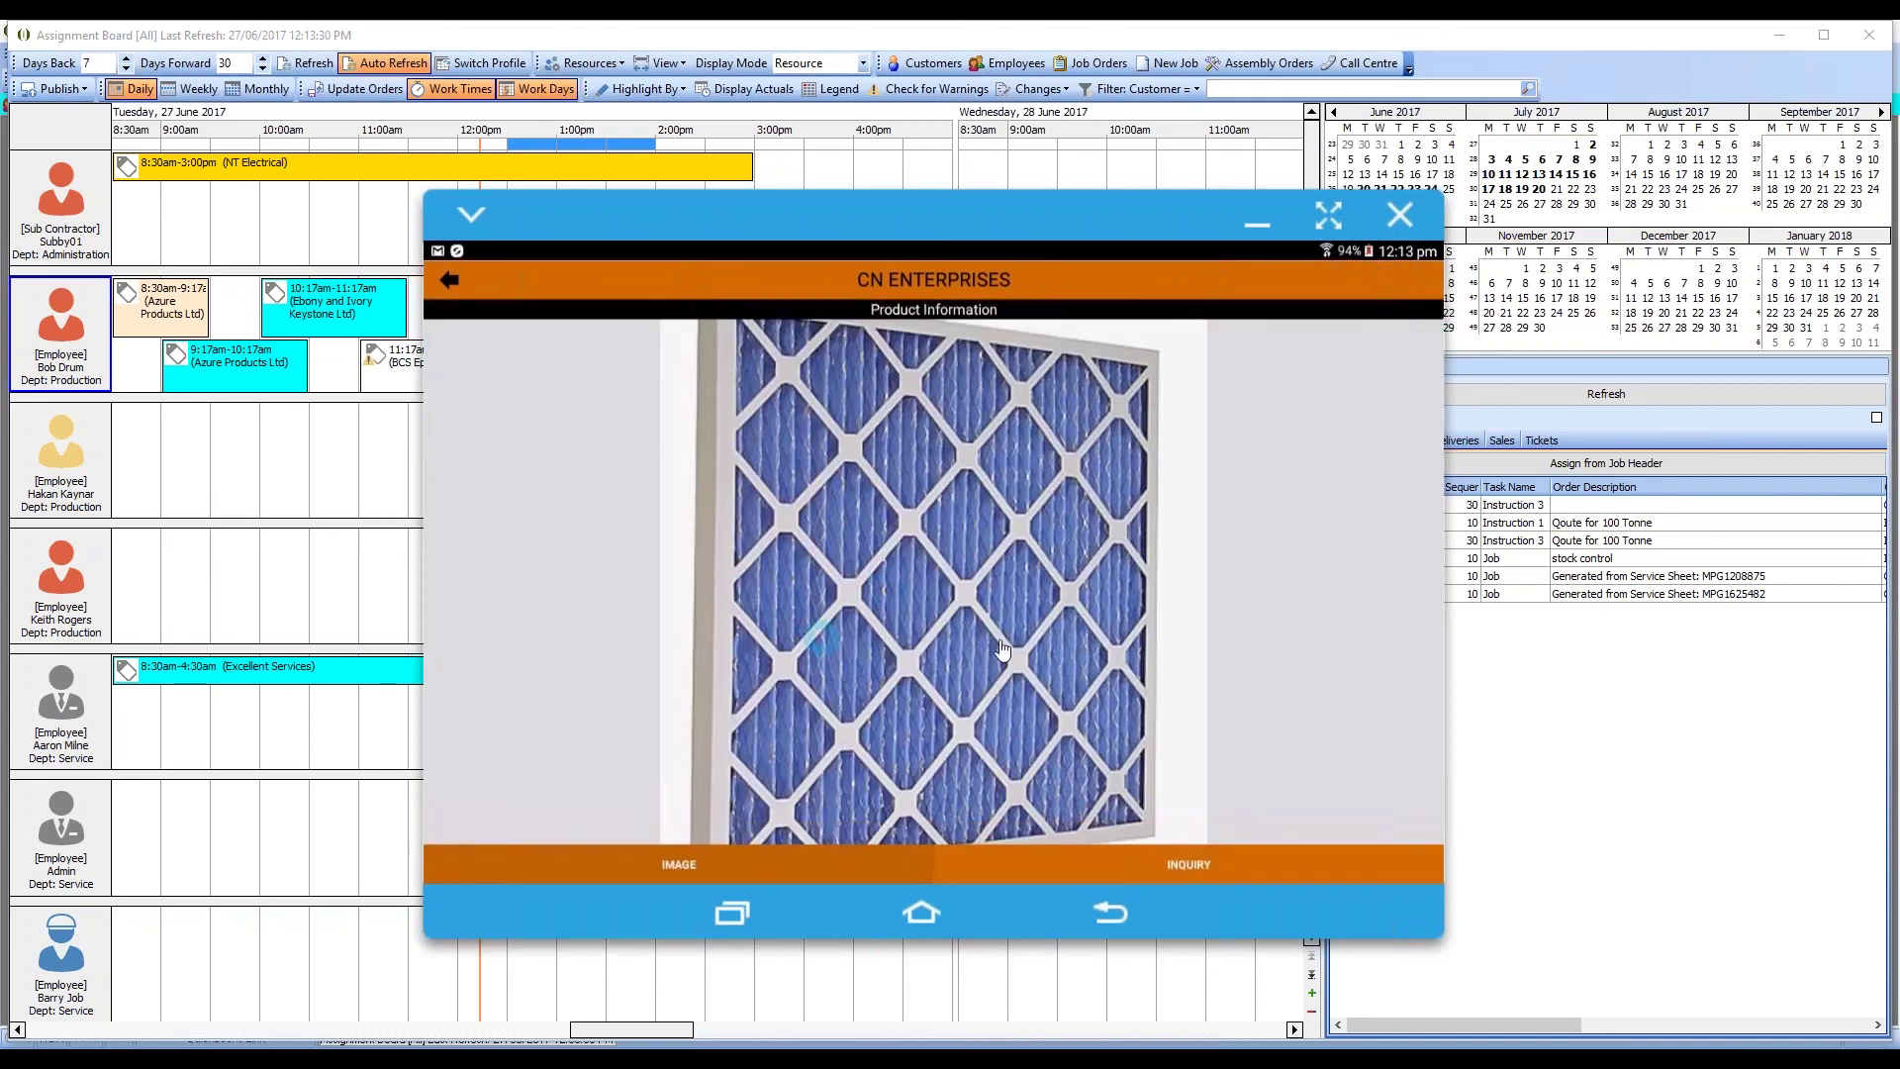
{"action": "left_click", "coordinate": [1212, 861]}
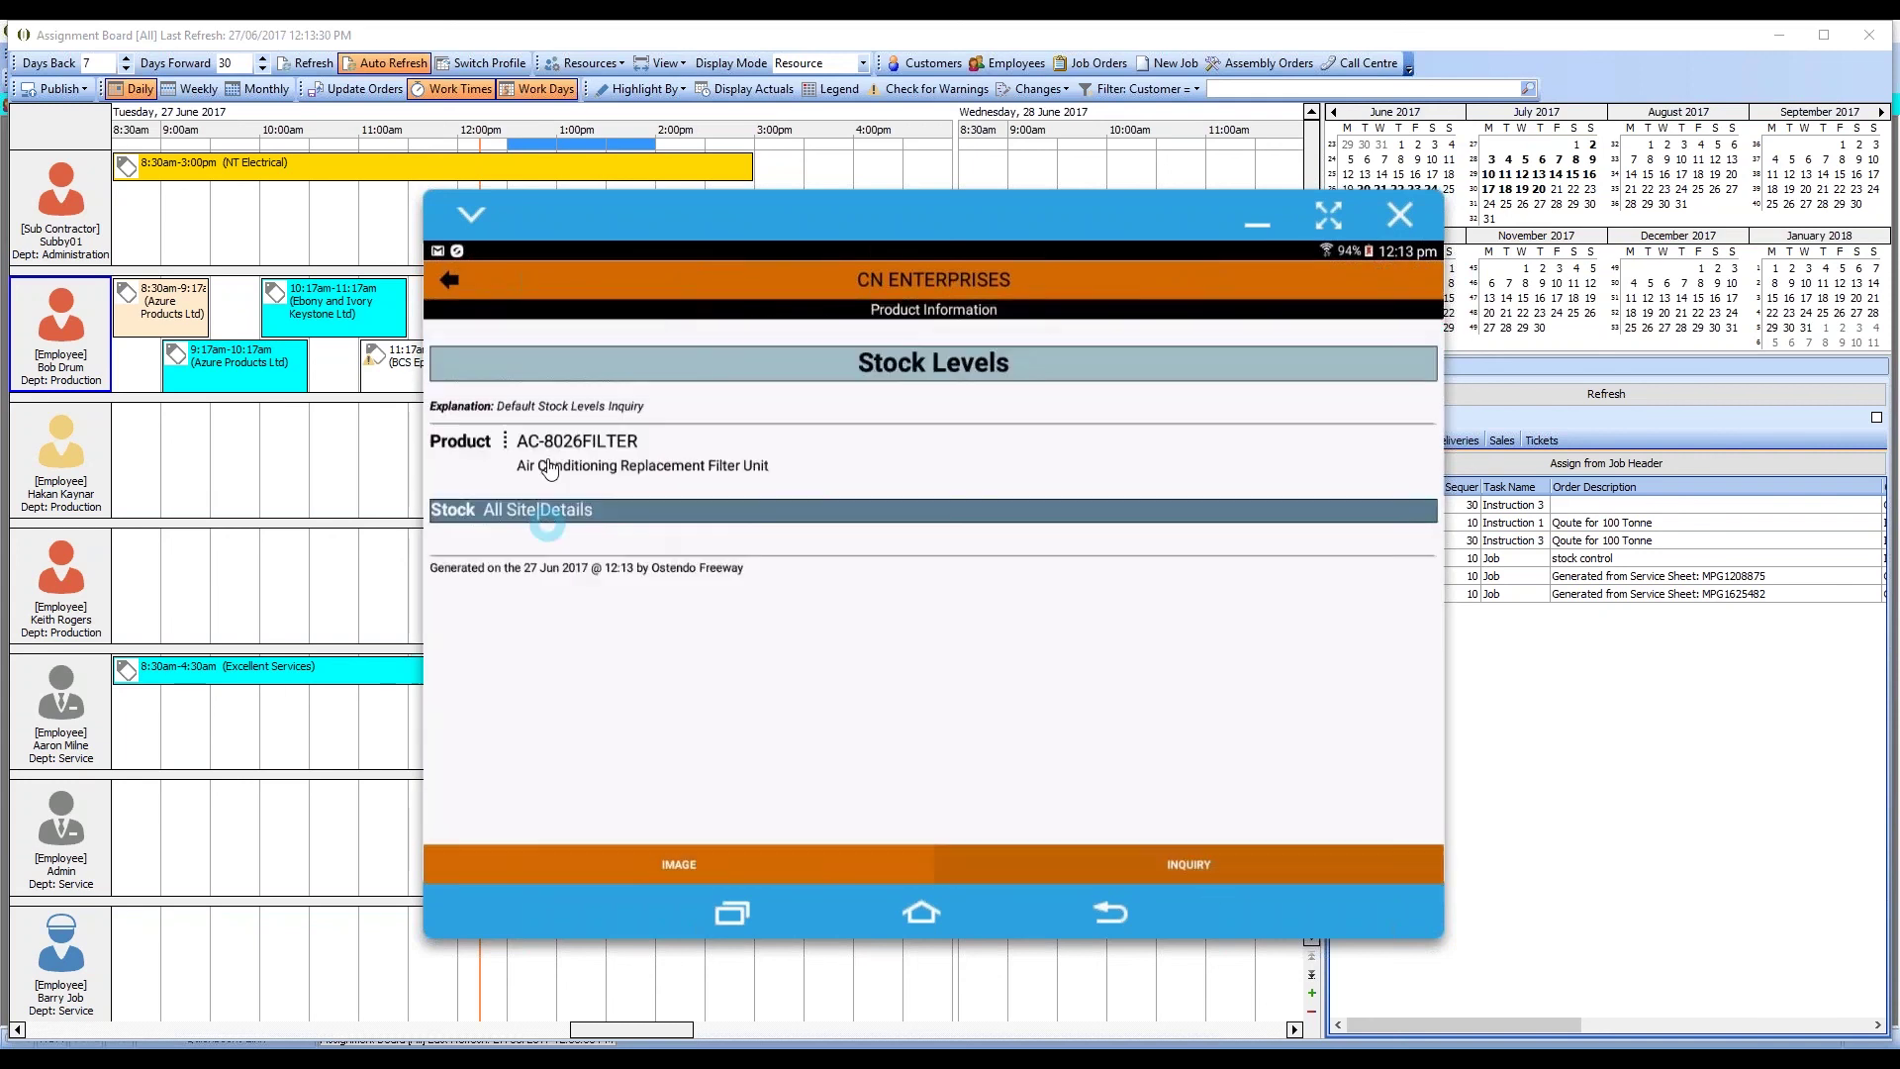
{"action": "left_click", "coordinate": [448, 281]}
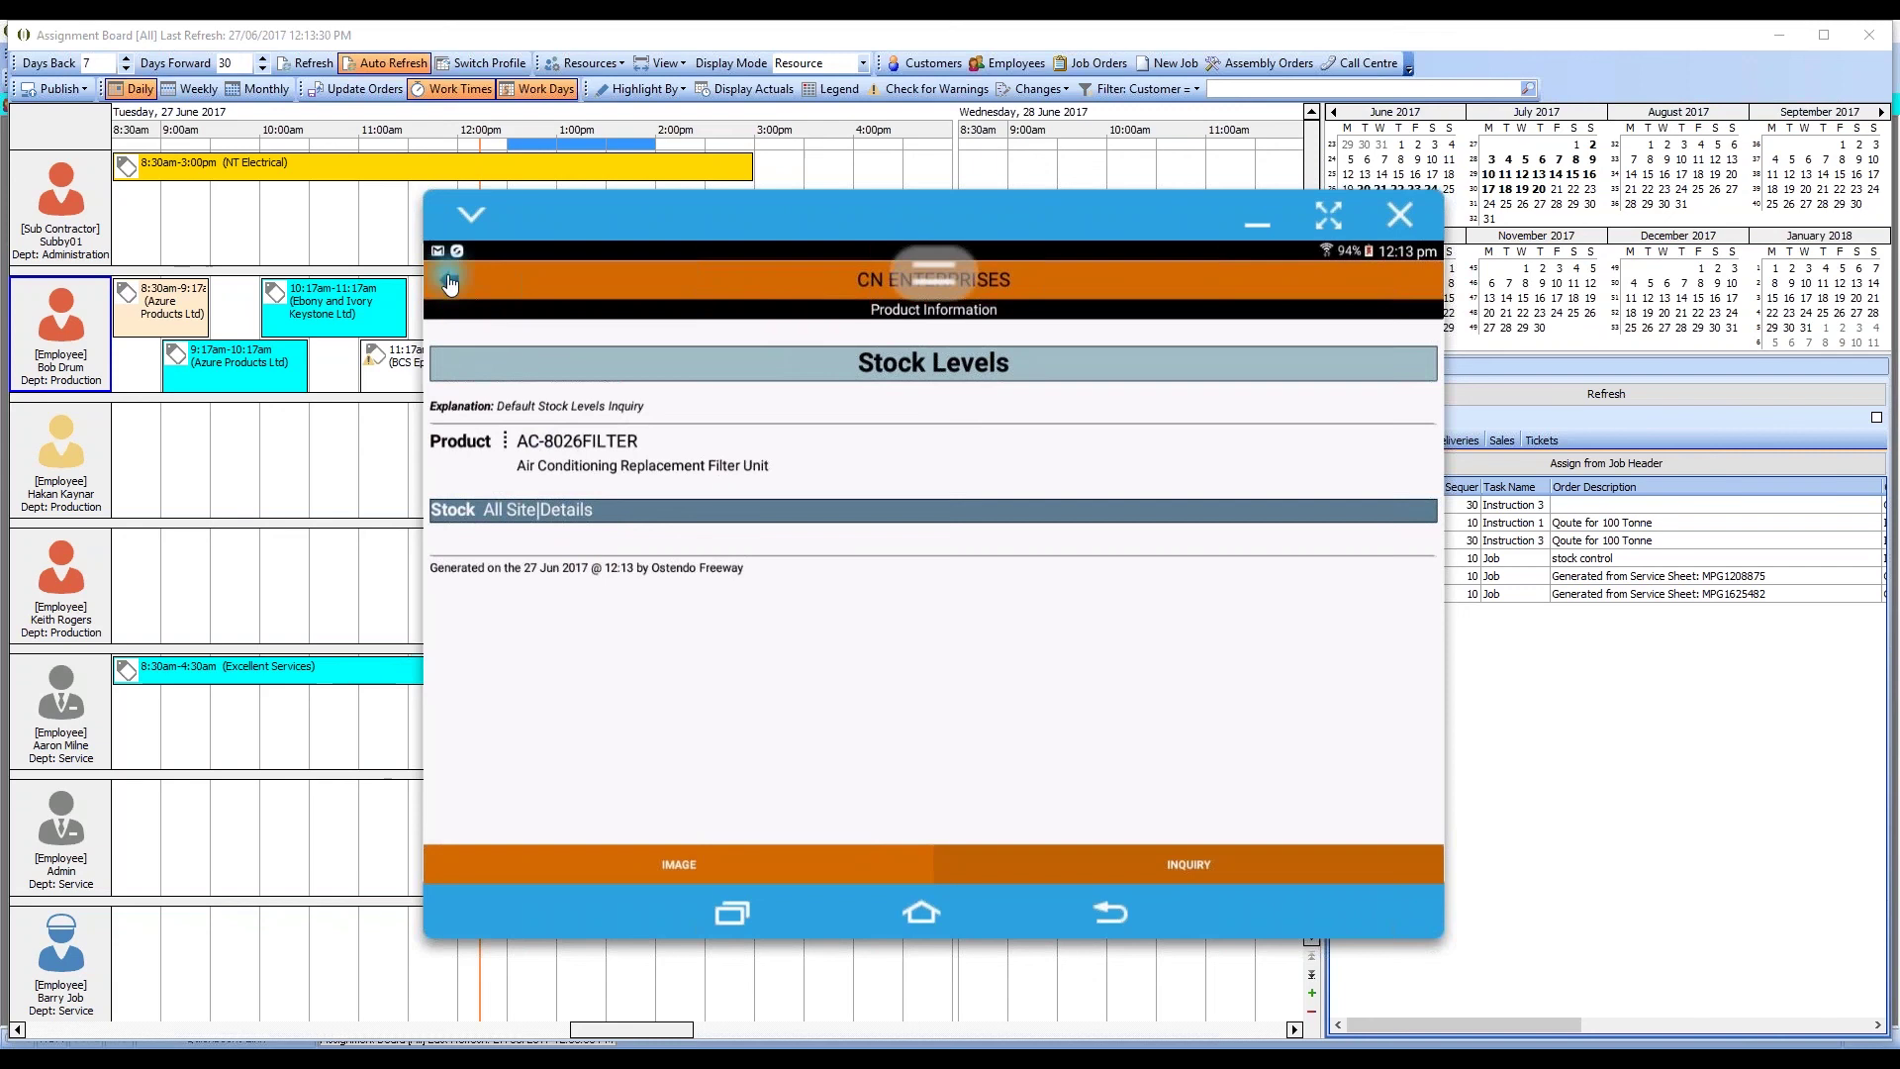
Step: Leave the product information, check the Site Photos section under Images, and return to the service sheet
{"action": "left_click", "coordinate": [448, 283]}
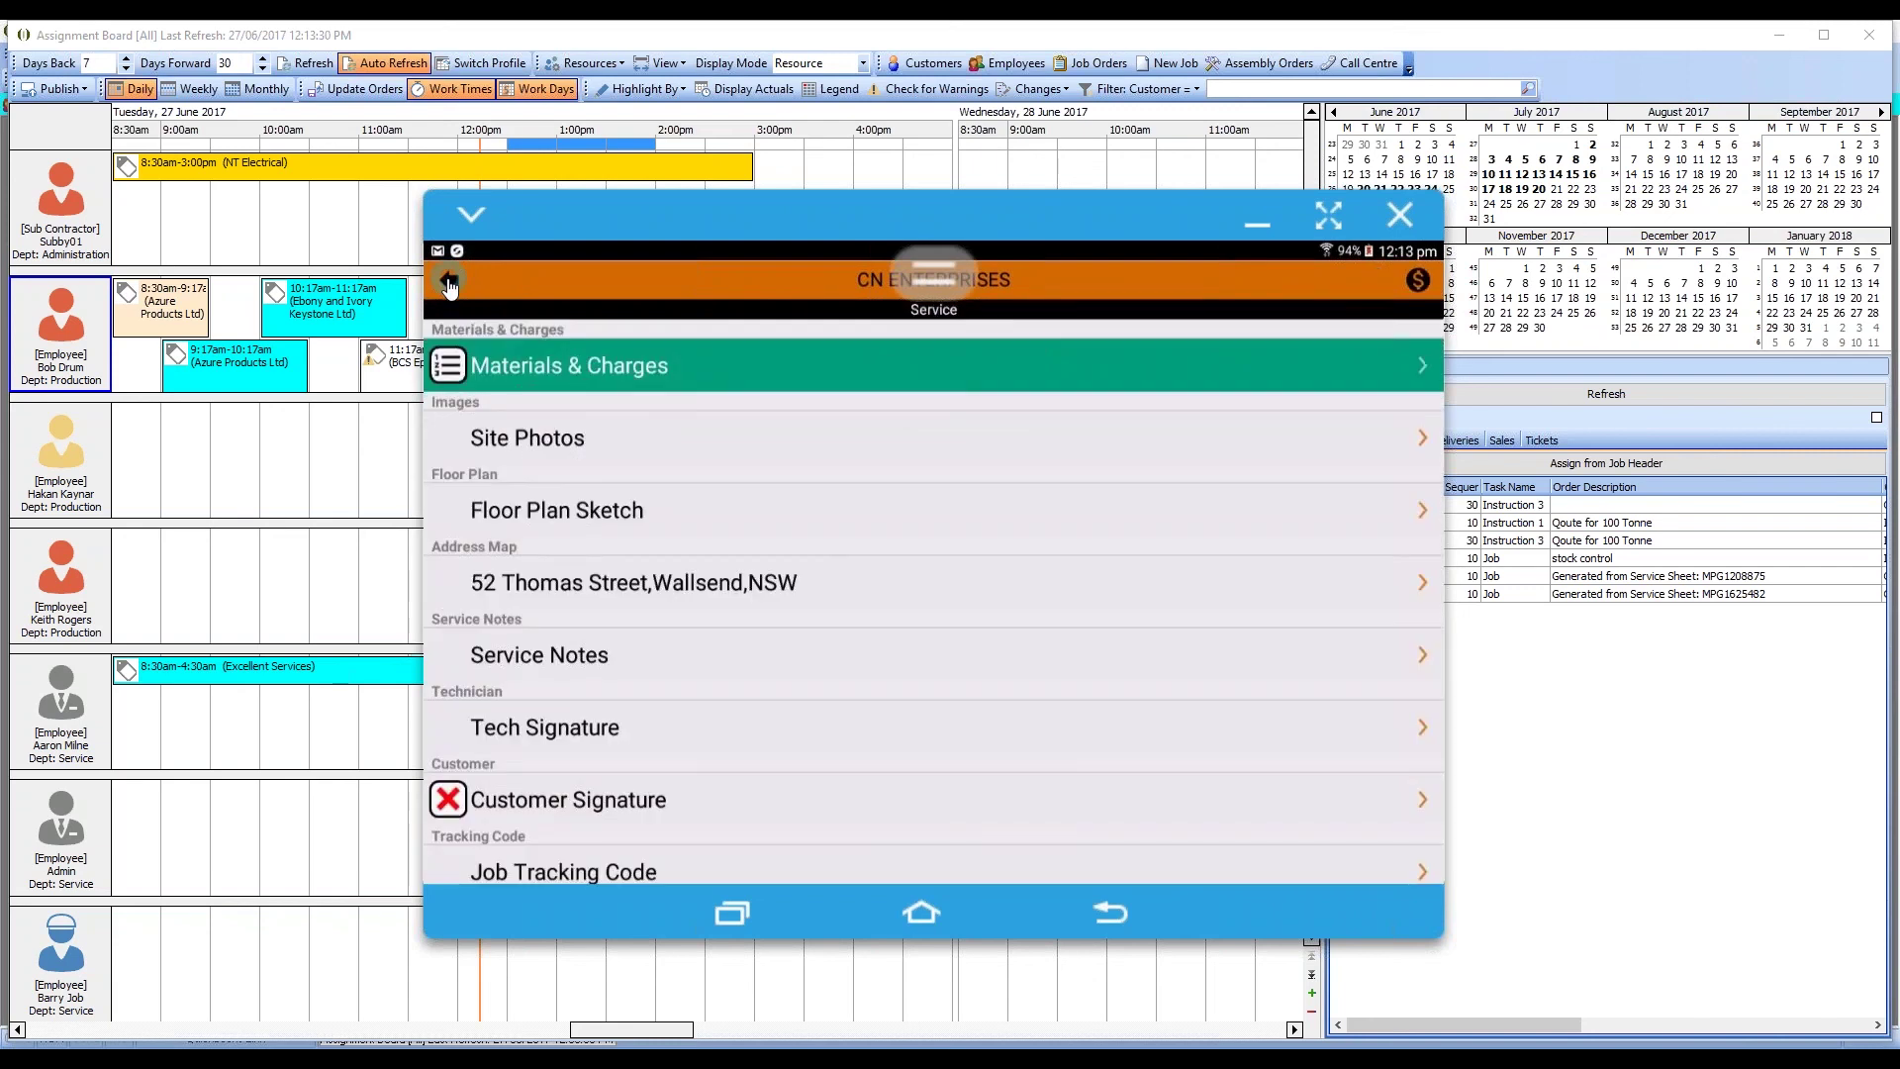
{"action": "left_click", "coordinate": [558, 438]}
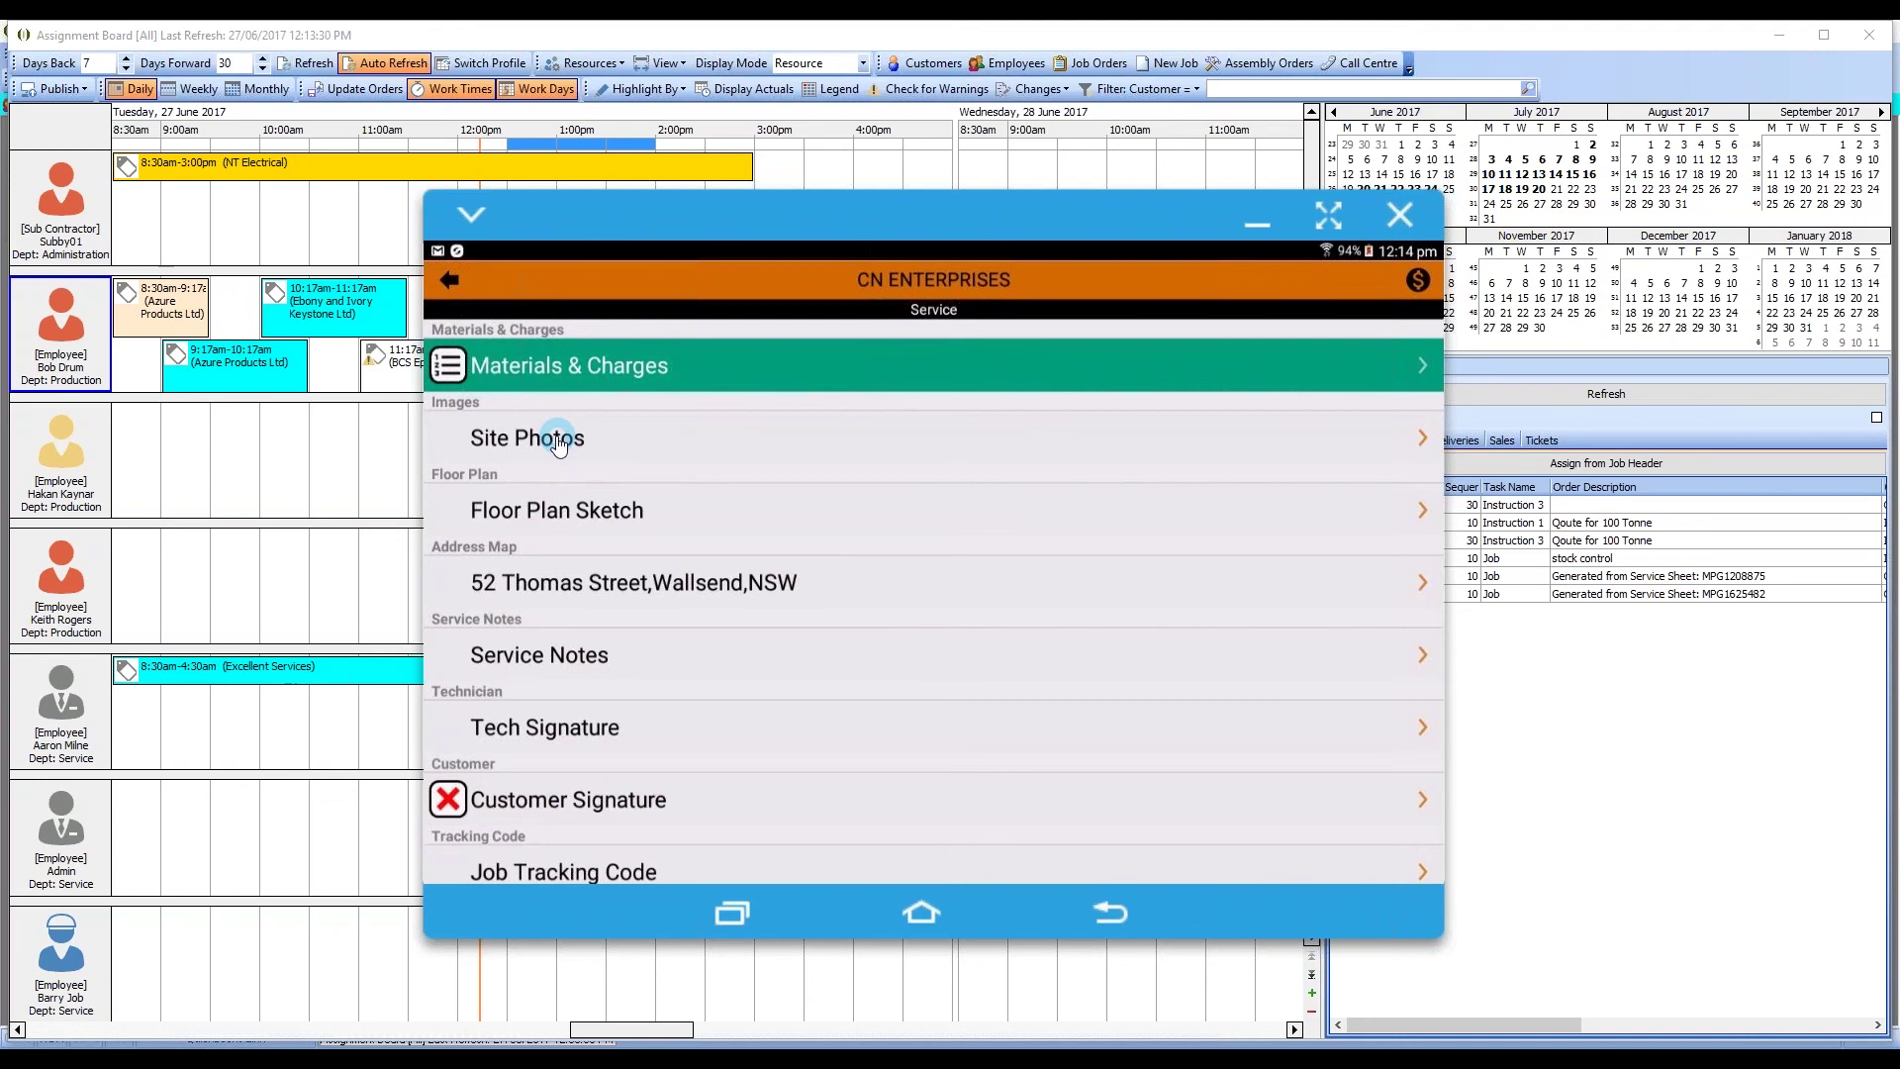
{"action": "left_click", "coordinate": [727, 453]}
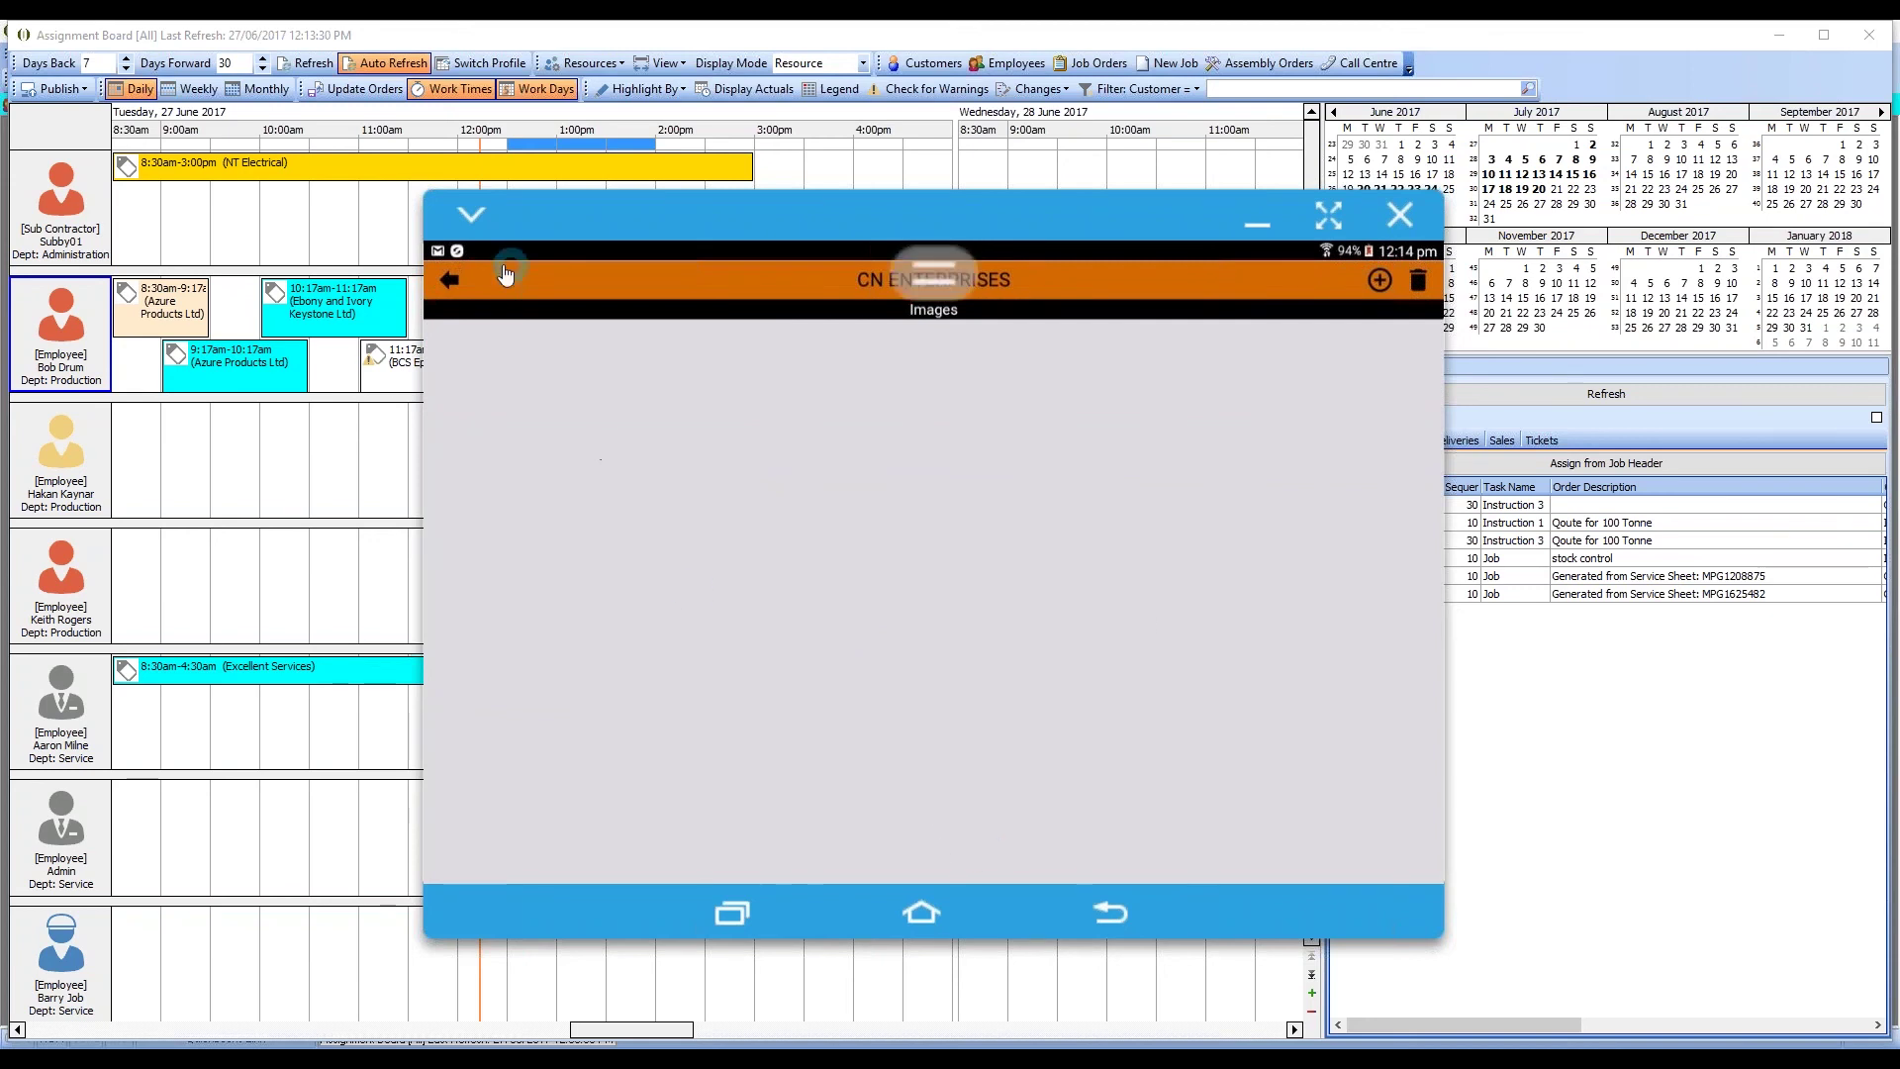
{"action": "left_click", "coordinate": [451, 283]}
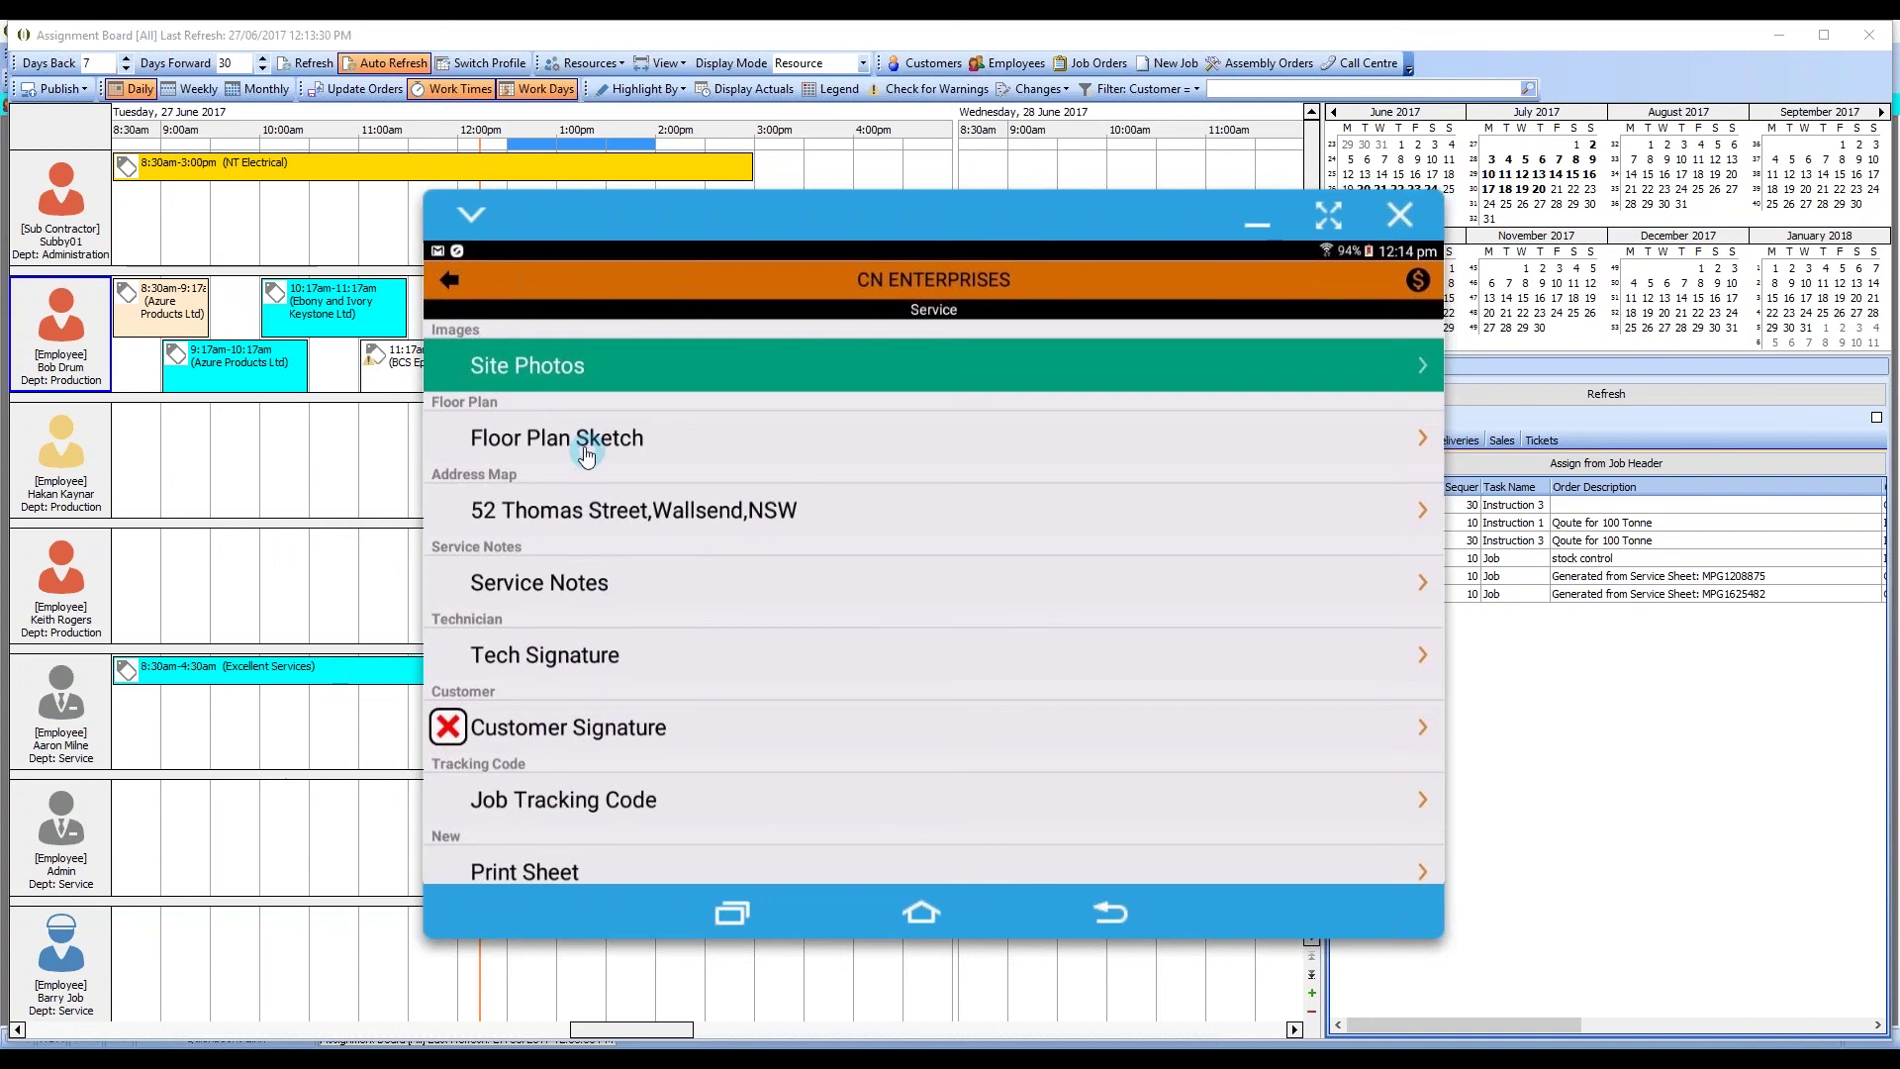
Step: Draw a Floor Plan Sketch in black pen with a large outer room and a smaller room inside it, then return to the service sheet
{"action": "left_click", "coordinate": [588, 445]}
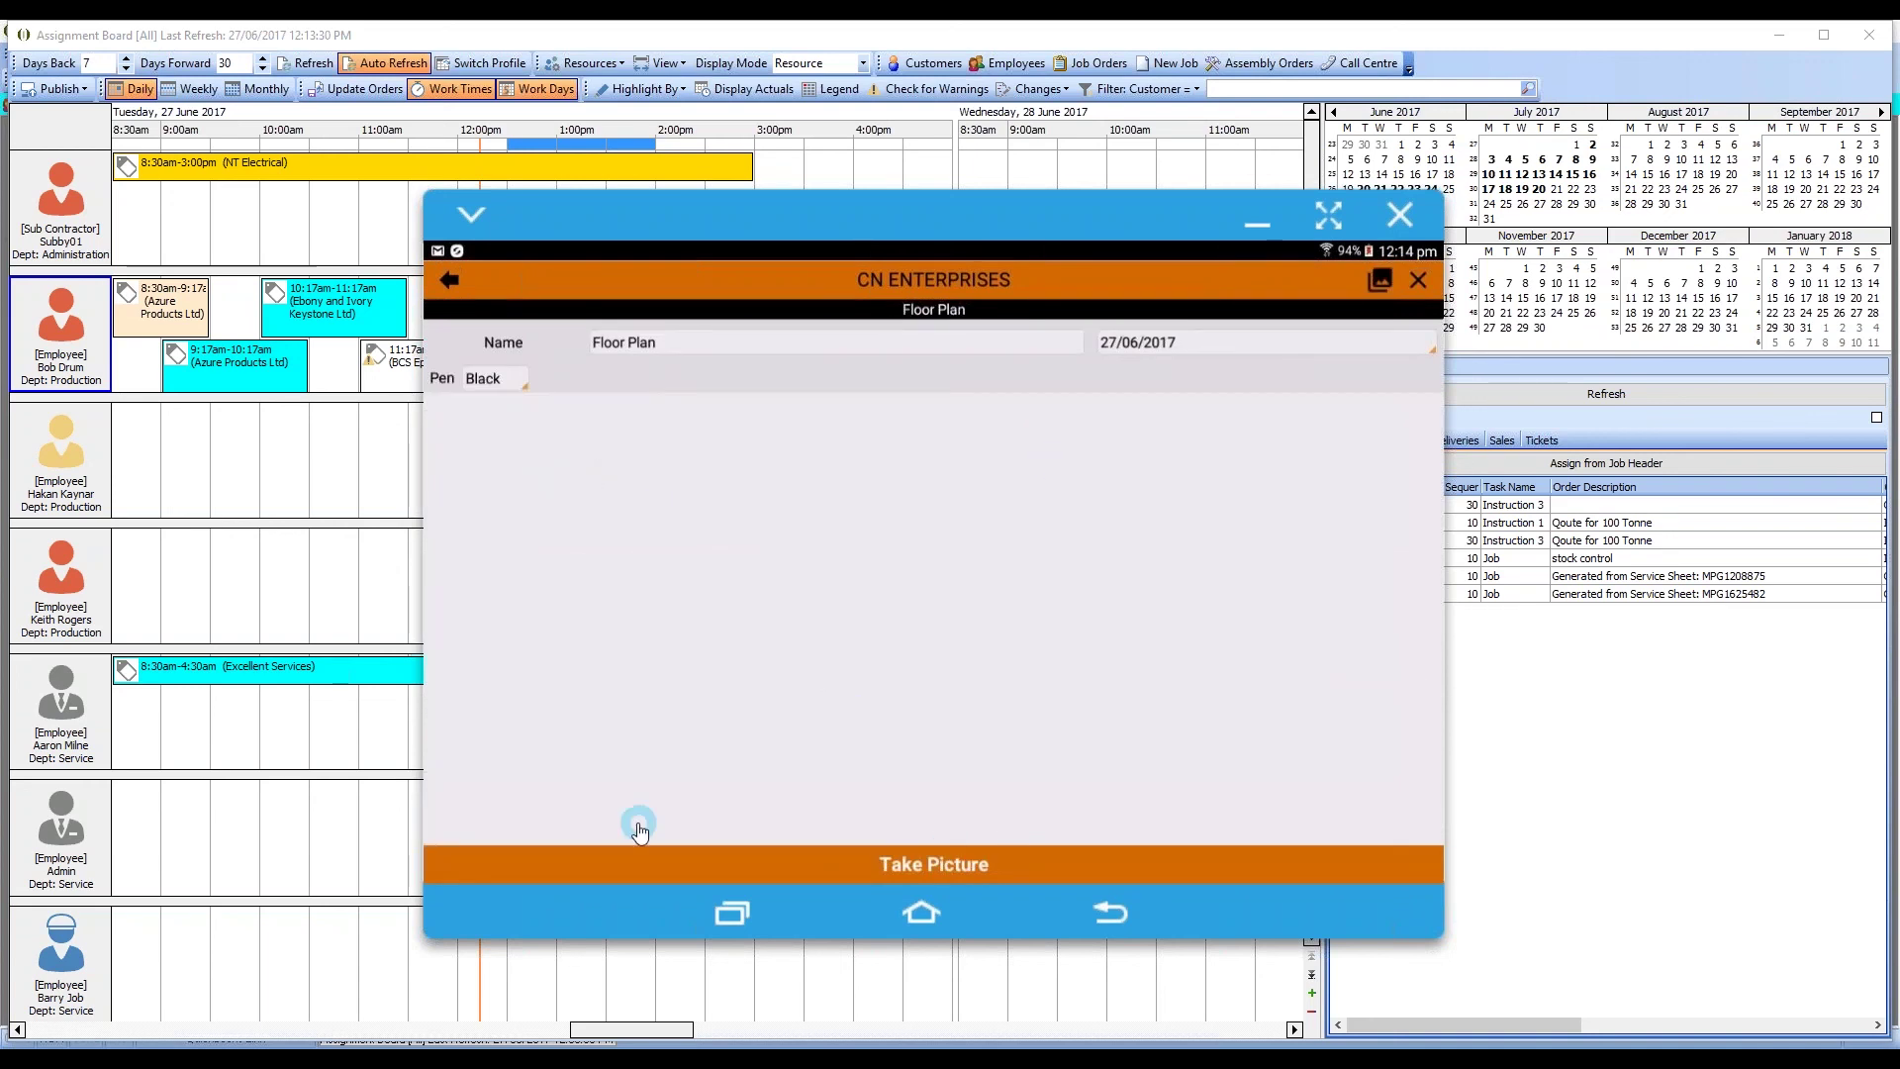
{"action": "mouse_move", "coordinate": [488, 428]}
{"action": "left_mouse_down"}
{"action": "mouse_move", "coordinate": [1284, 461]}
{"action": "mouse_move", "coordinate": [1263, 755]}
{"action": "mouse_move", "coordinate": [1205, 815]}
{"action": "mouse_move", "coordinate": [521, 780]}
{"action": "left_mouse_up"}
{"action": "mouse_move", "coordinate": [530, 694]}
{"action": "left_mouse_down"}
{"action": "mouse_move", "coordinate": [536, 438]}
{"action": "mouse_move", "coordinate": [776, 492]}
{"action": "mouse_move", "coordinate": [780, 514]}
{"action": "left_mouse_up"}
{"action": "mouse_move", "coordinate": [762, 661]}
{"action": "left_mouse_down"}
{"action": "mouse_move", "coordinate": [666, 679]}
{"action": "mouse_move", "coordinate": [630, 463]}
{"action": "left_mouse_up"}
{"action": "mouse_move", "coordinate": [647, 674]}
{"action": "left_mouse_down"}
{"action": "mouse_move", "coordinate": [683, 684]}
{"action": "mouse_move", "coordinate": [657, 679]}
{"action": "left_mouse_up"}
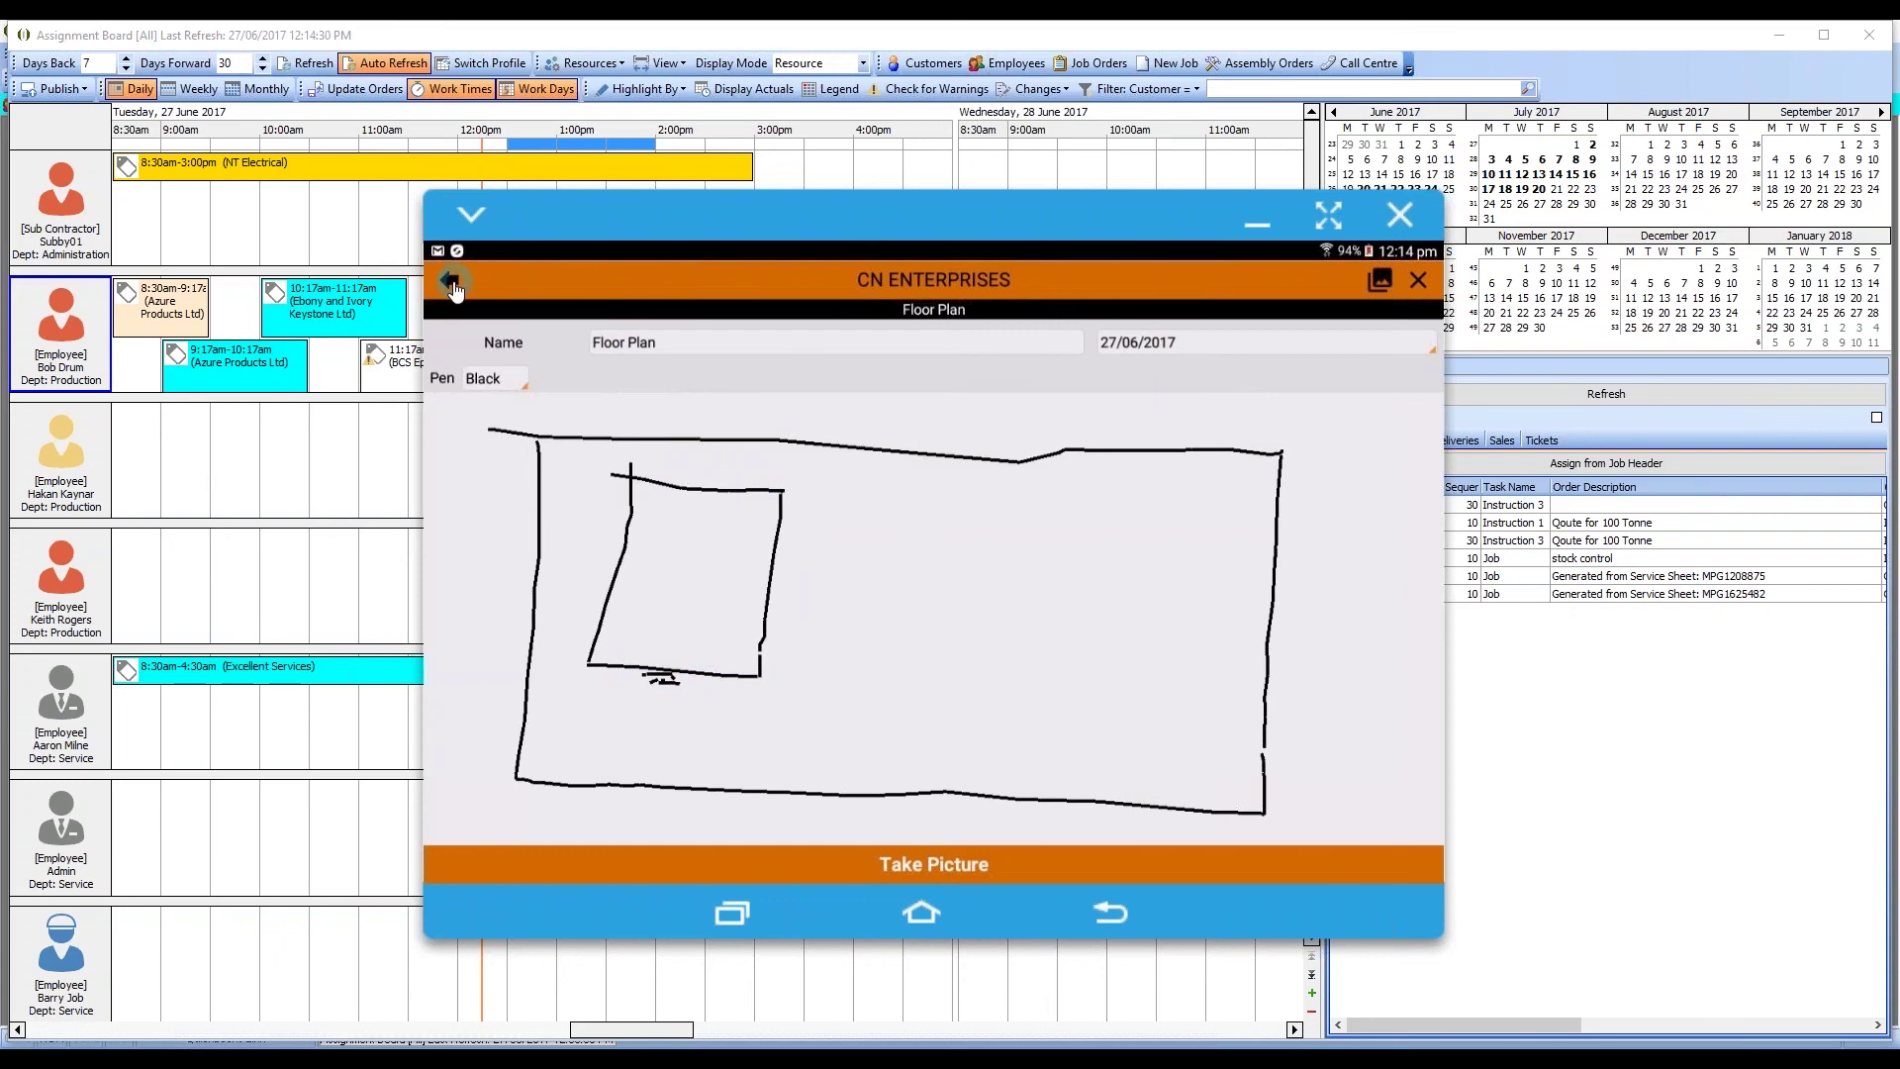
{"action": "left_click", "coordinate": [451, 285]}
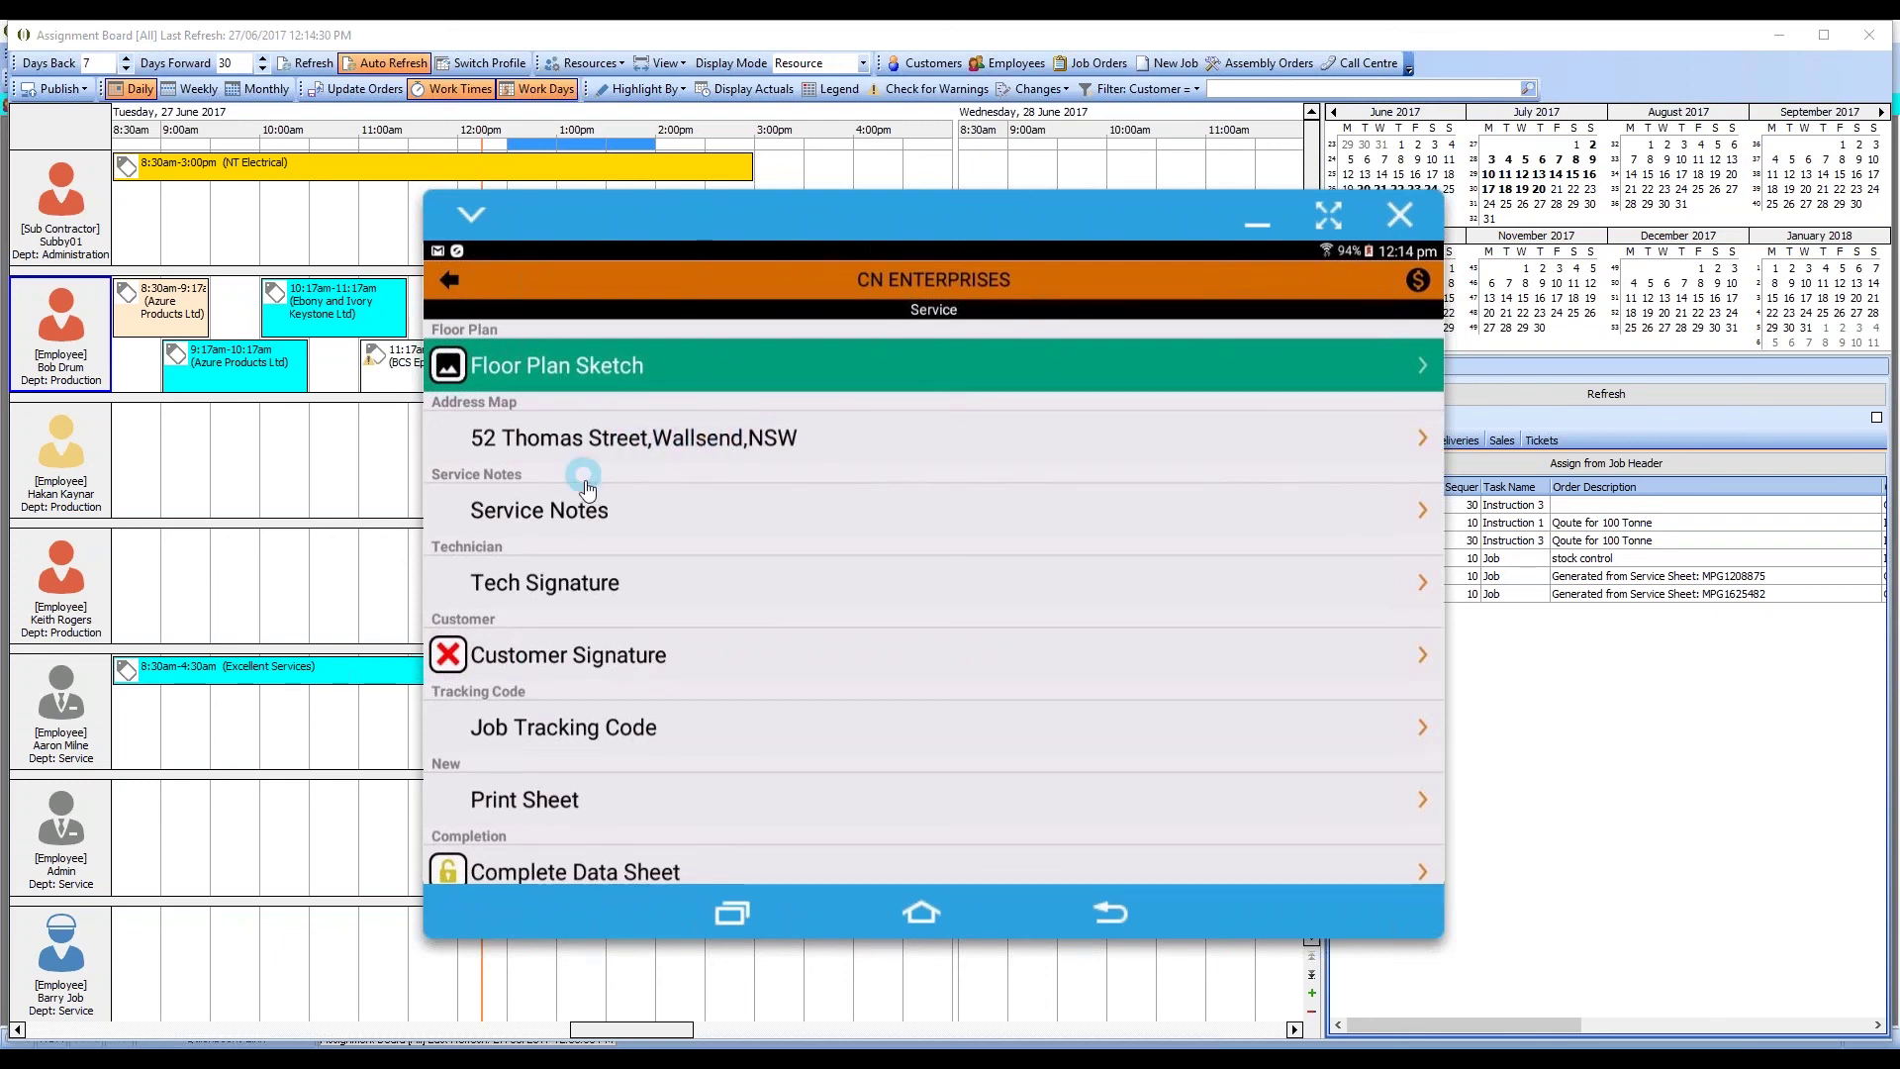
Step: Enter "add servcie notes" in Service Notes and capture a handwritten Customer Signature on the service sheet
{"action": "left_click", "coordinate": [568, 512]}
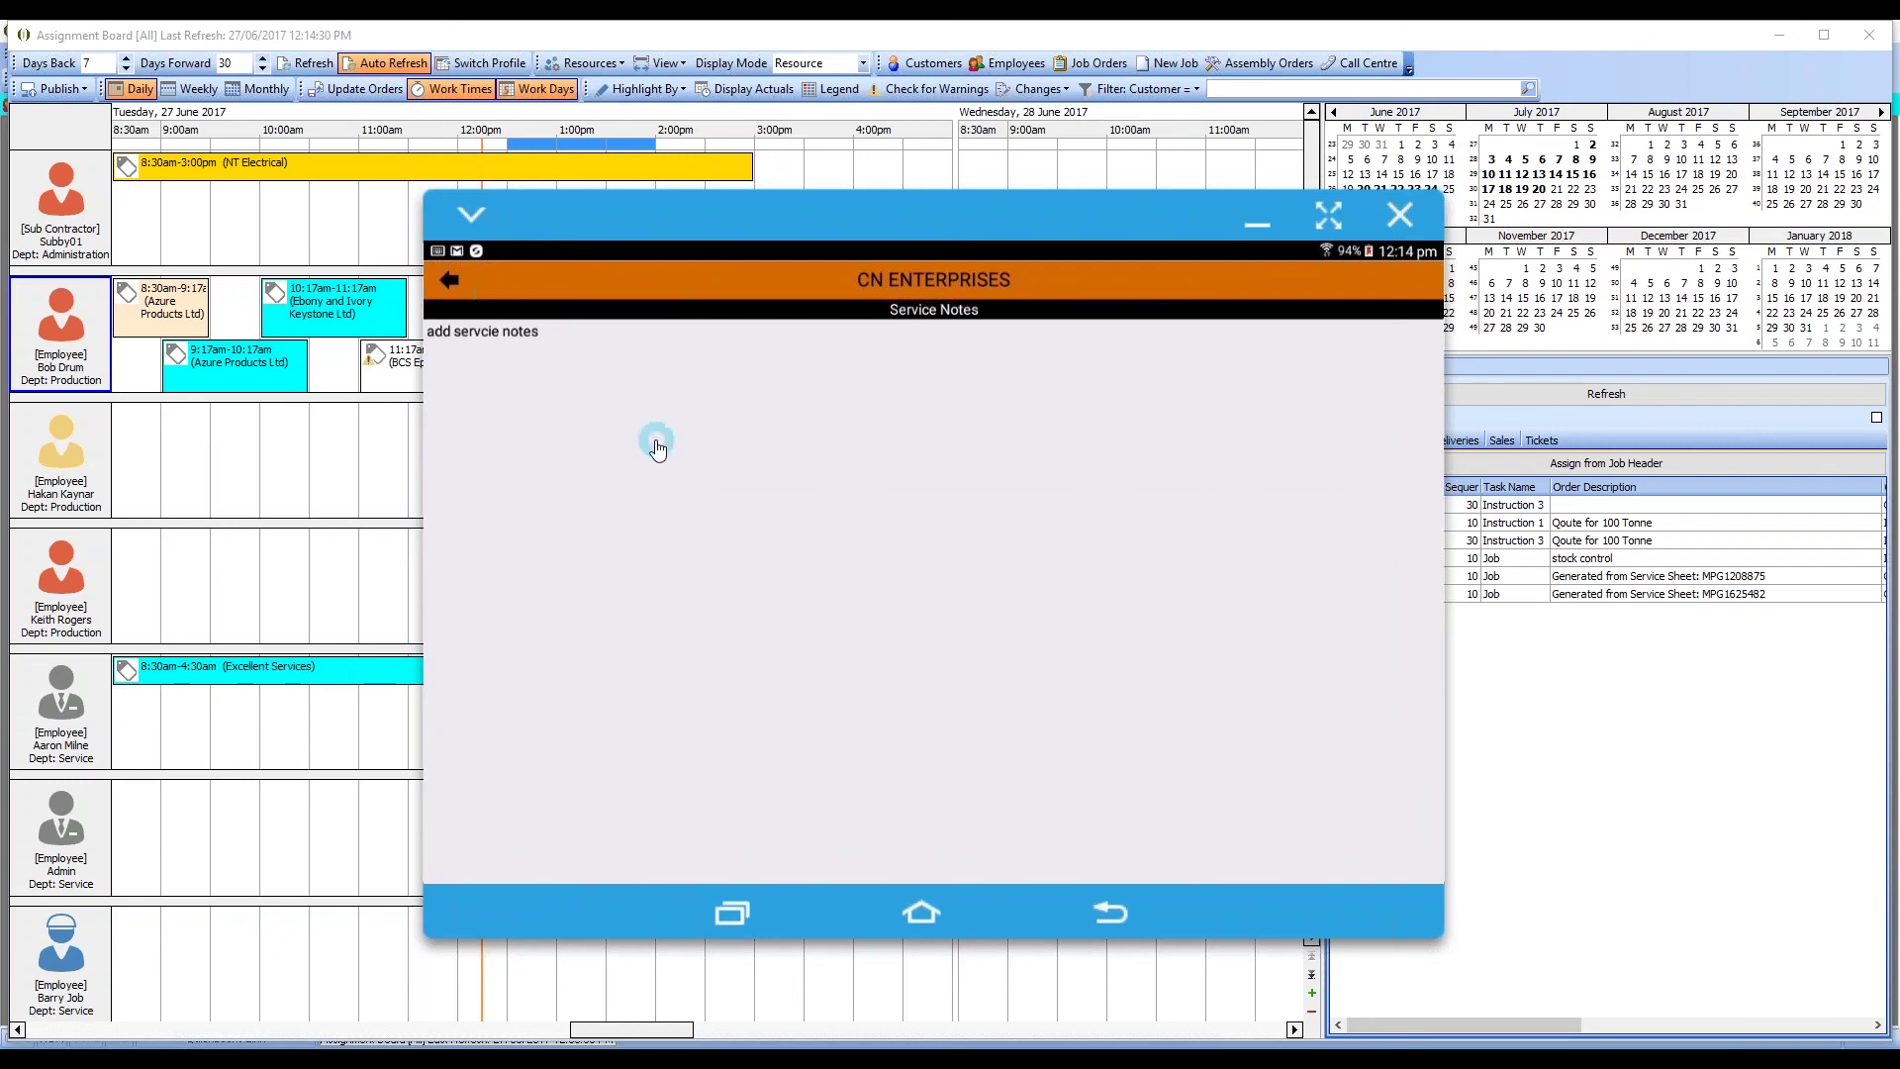
{"action": "left_click", "coordinate": [450, 280]}
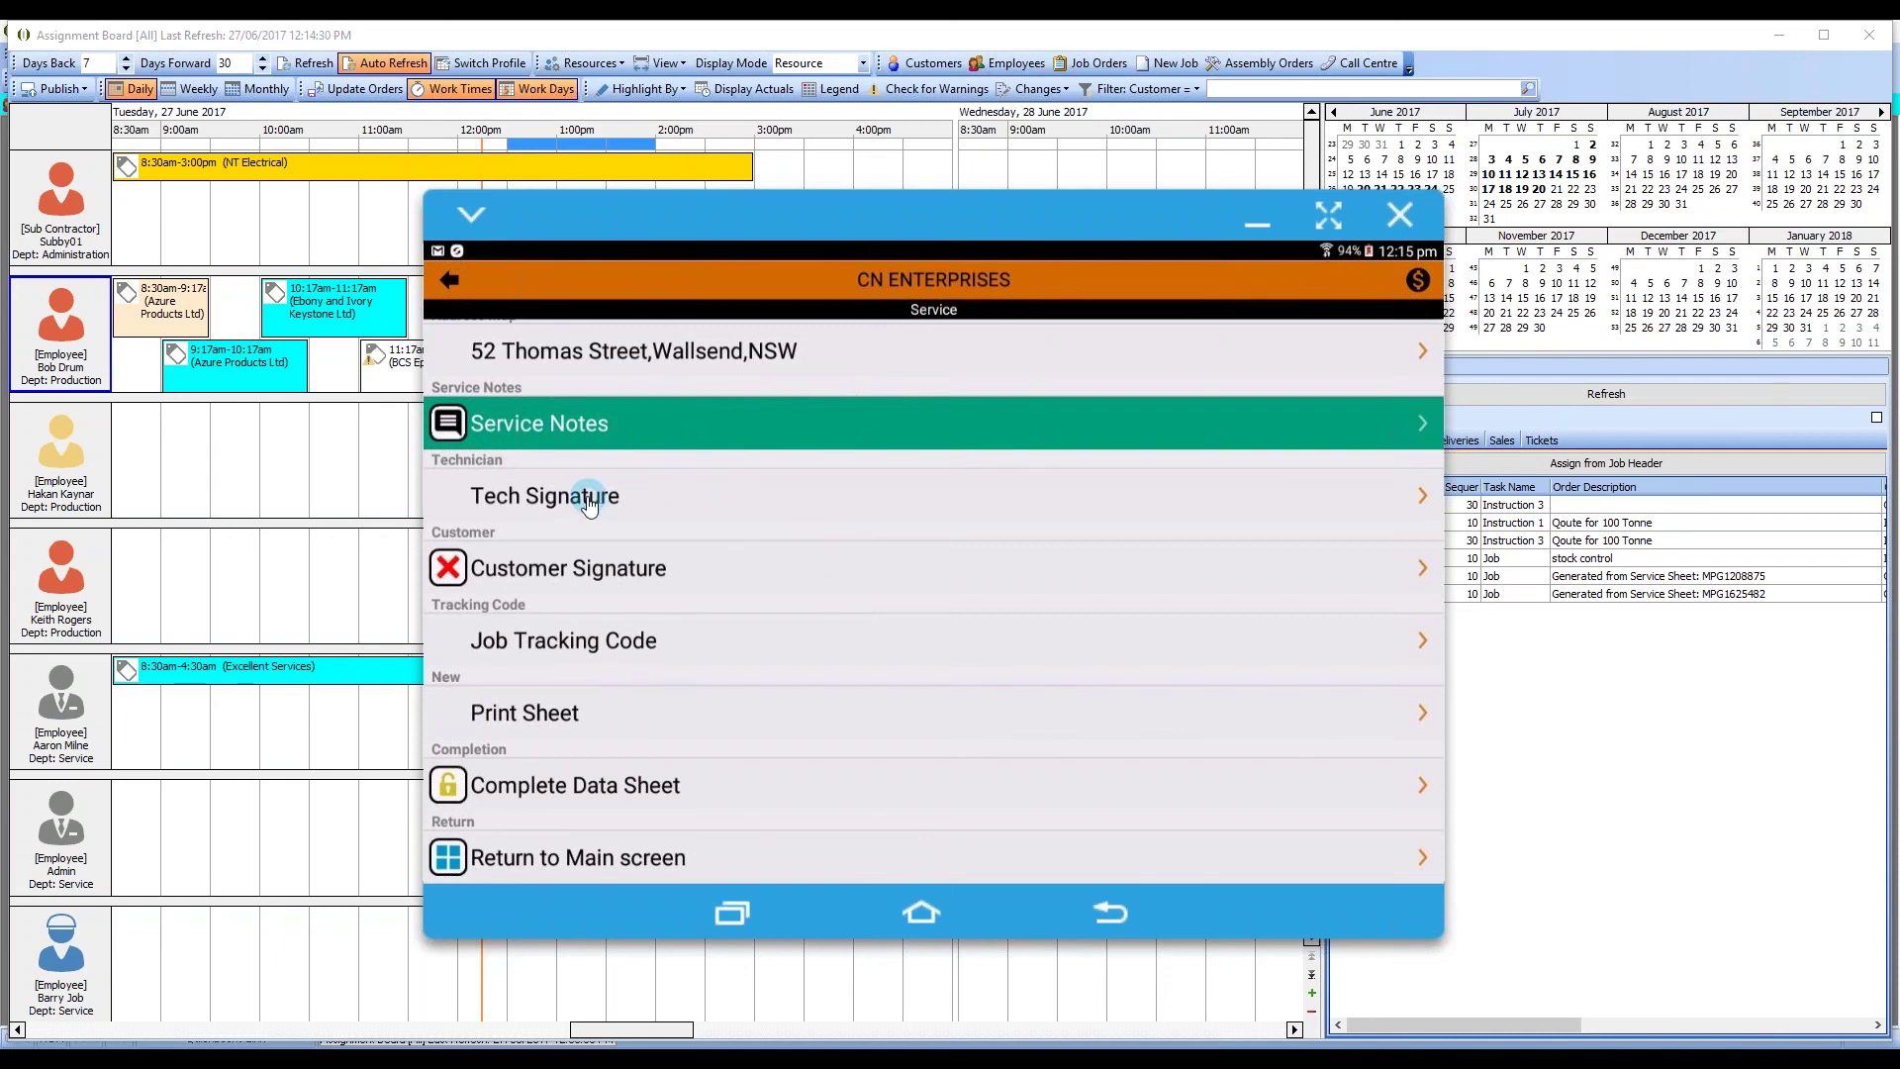
{"action": "left_click", "coordinate": [579, 579]}
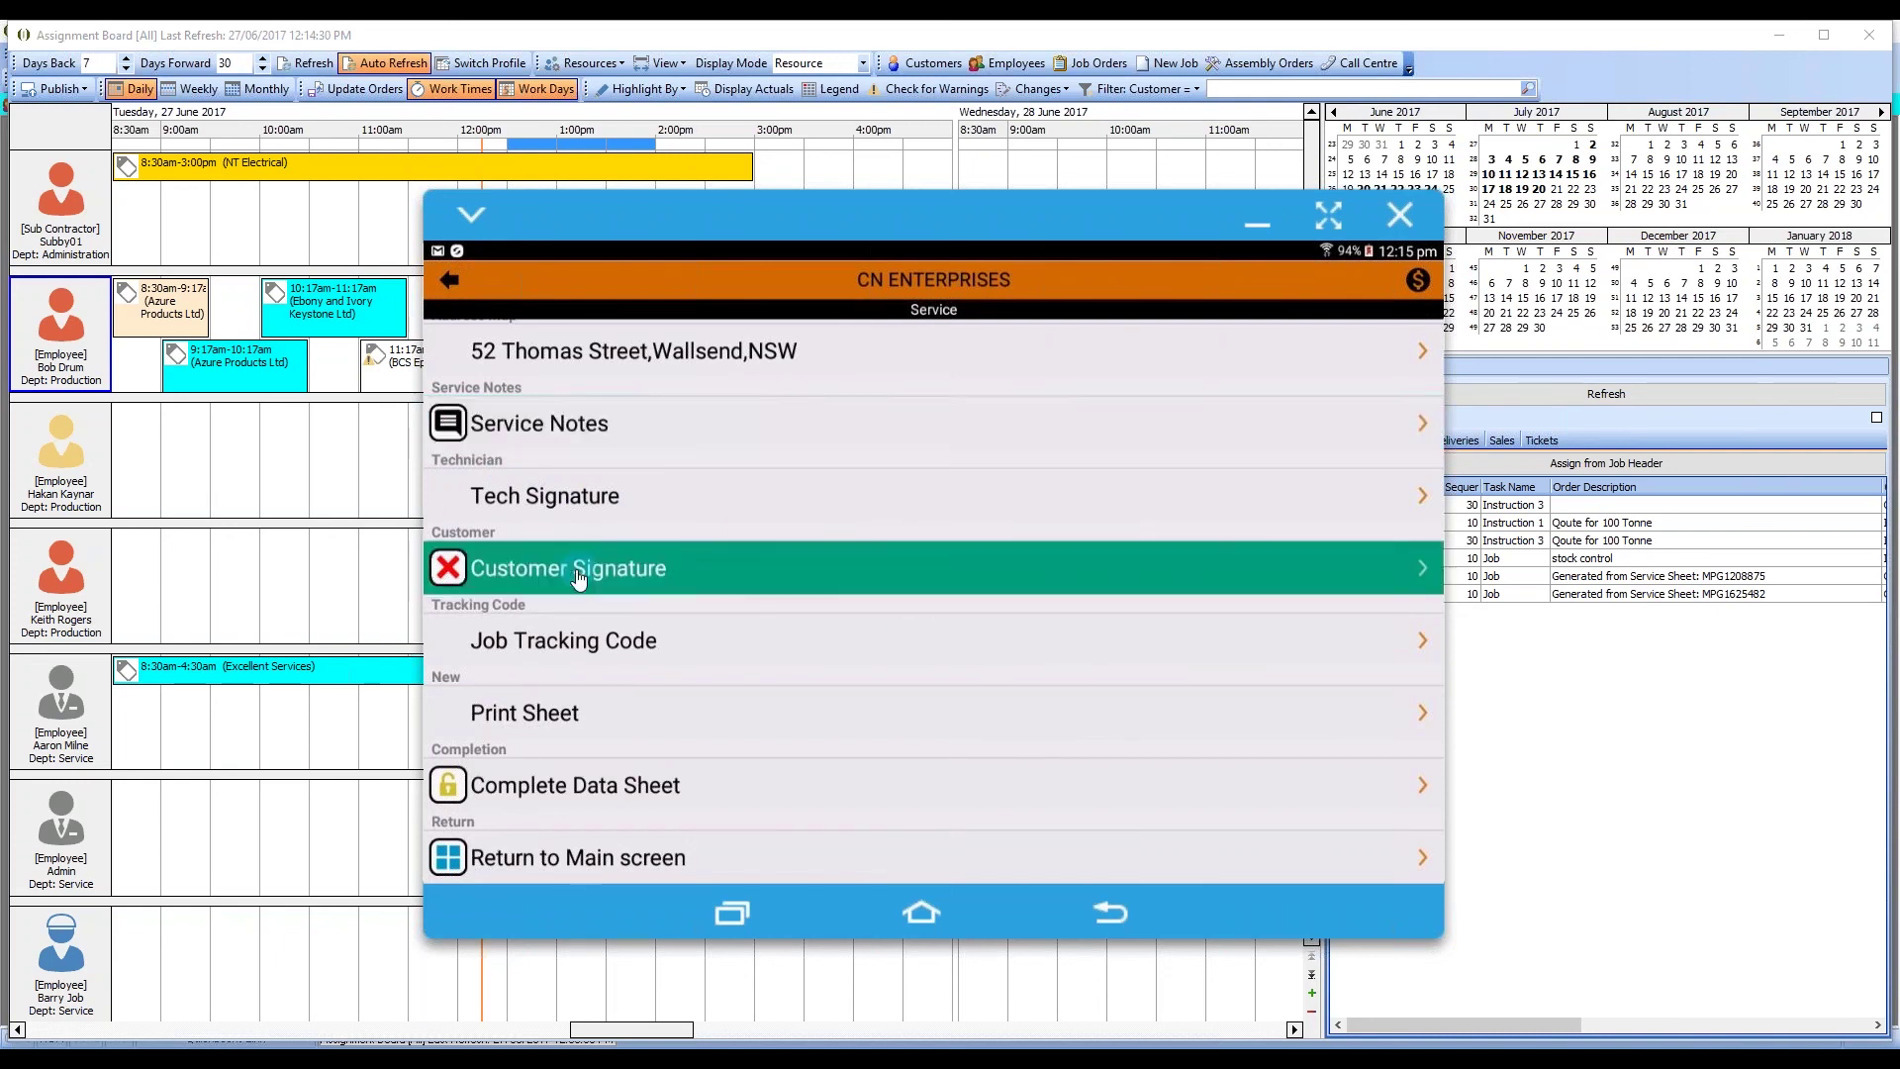
{"action": "left_click_drag", "start_coordinate": [481, 693], "coordinate": [724, 518]}
{"action": "mouse_move", "coordinate": [737, 609]}
{"action": "left_mouse_down"}
{"action": "mouse_move", "coordinate": [1039, 564]}
{"action": "mouse_move", "coordinate": [1214, 492]}
{"action": "left_mouse_up"}
{"action": "left_click", "coordinate": [452, 282]}
Step: View the Print Sheet document on screen, review it from the site risk assessment to the customer signature, and return to the service sheet
{"action": "left_click", "coordinate": [551, 714]}
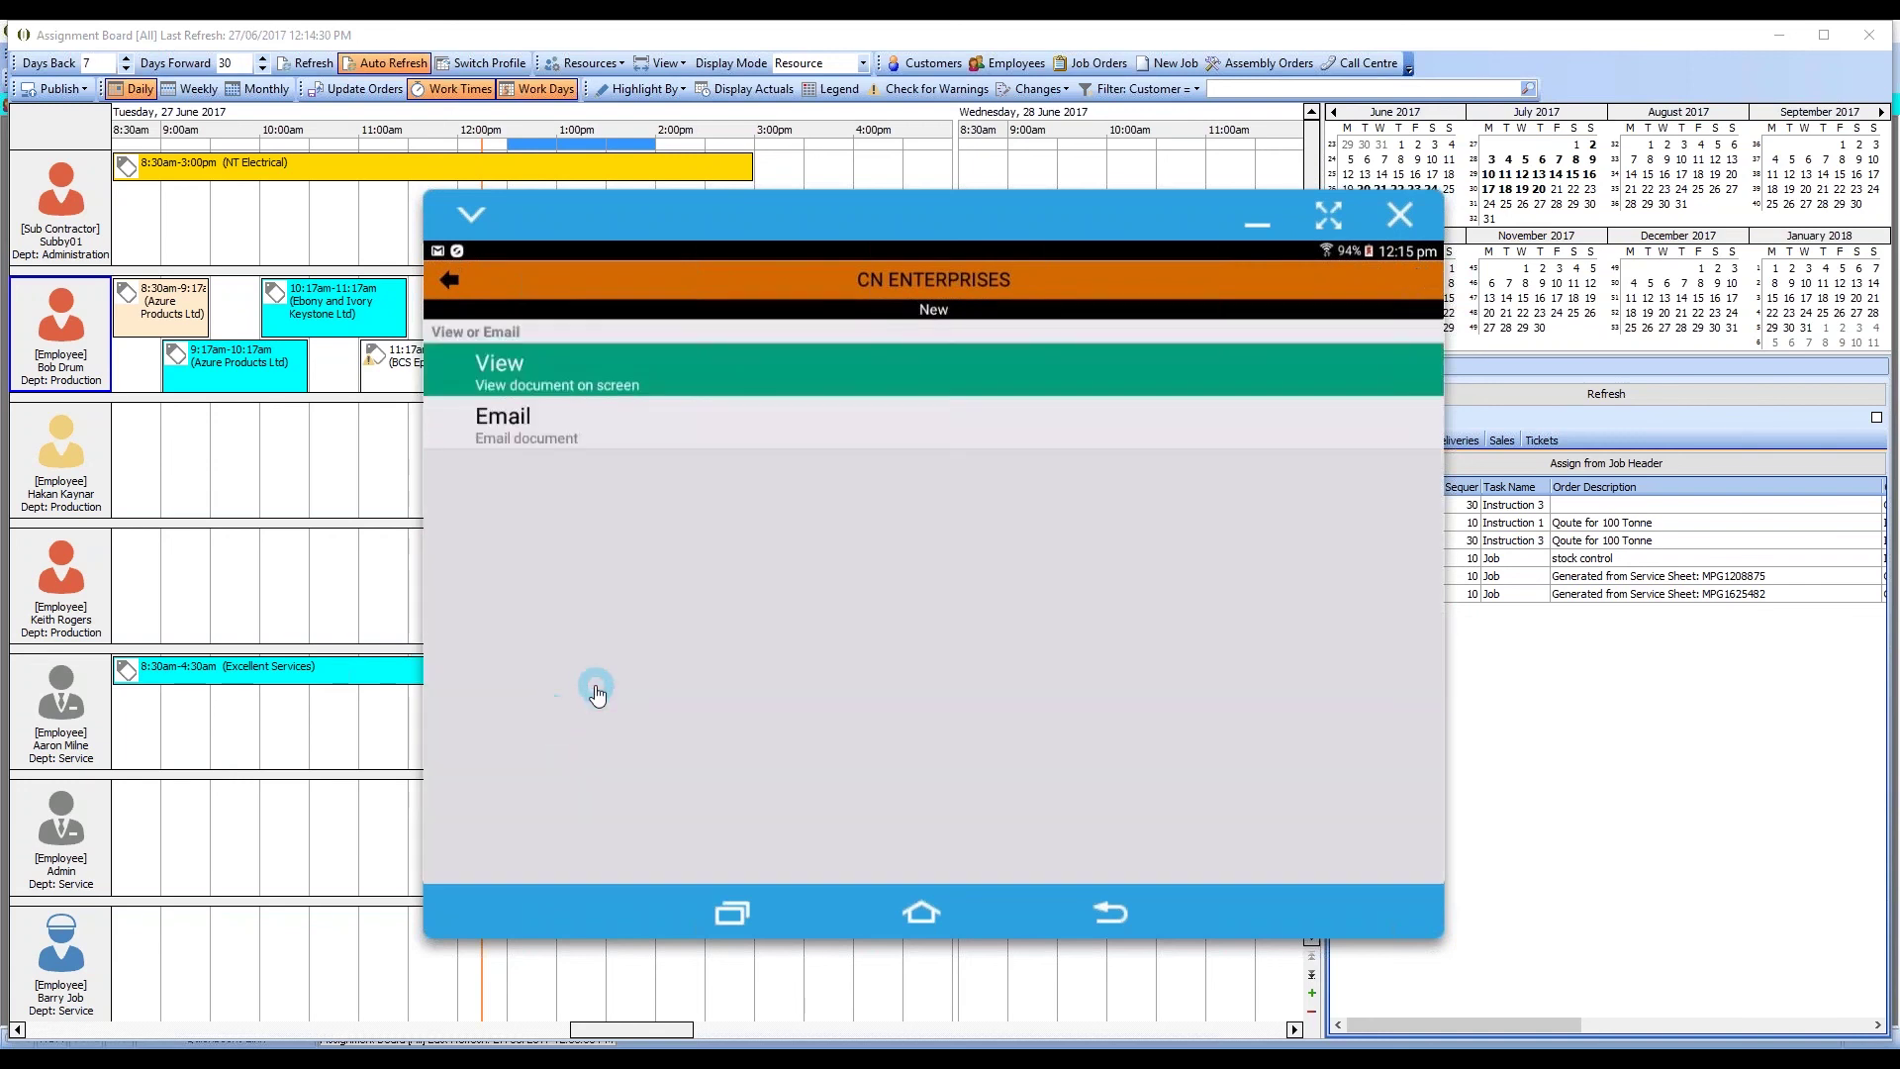
{"action": "left_click", "coordinate": [594, 381]}
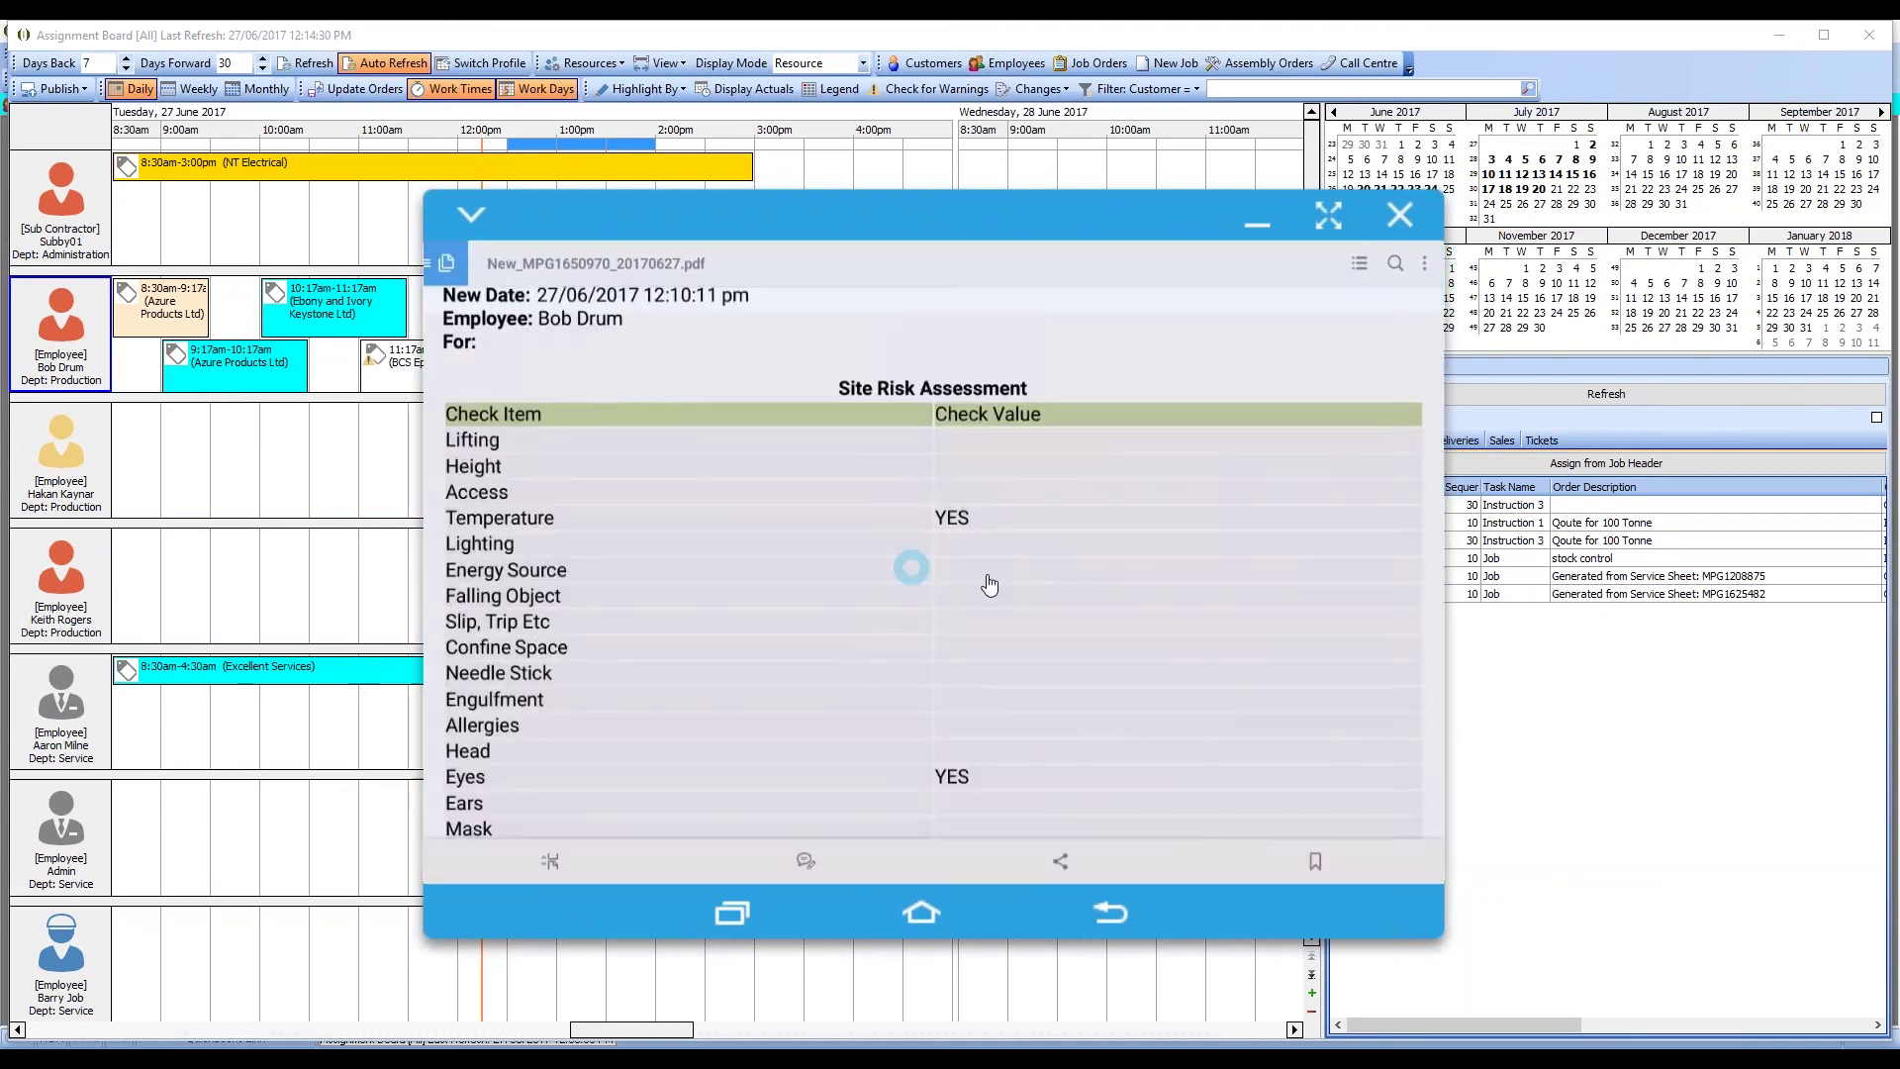
{"action": "scroll", "coordinate": [1073, 613], "scroll_direction": "down", "scroll_amount": 3}
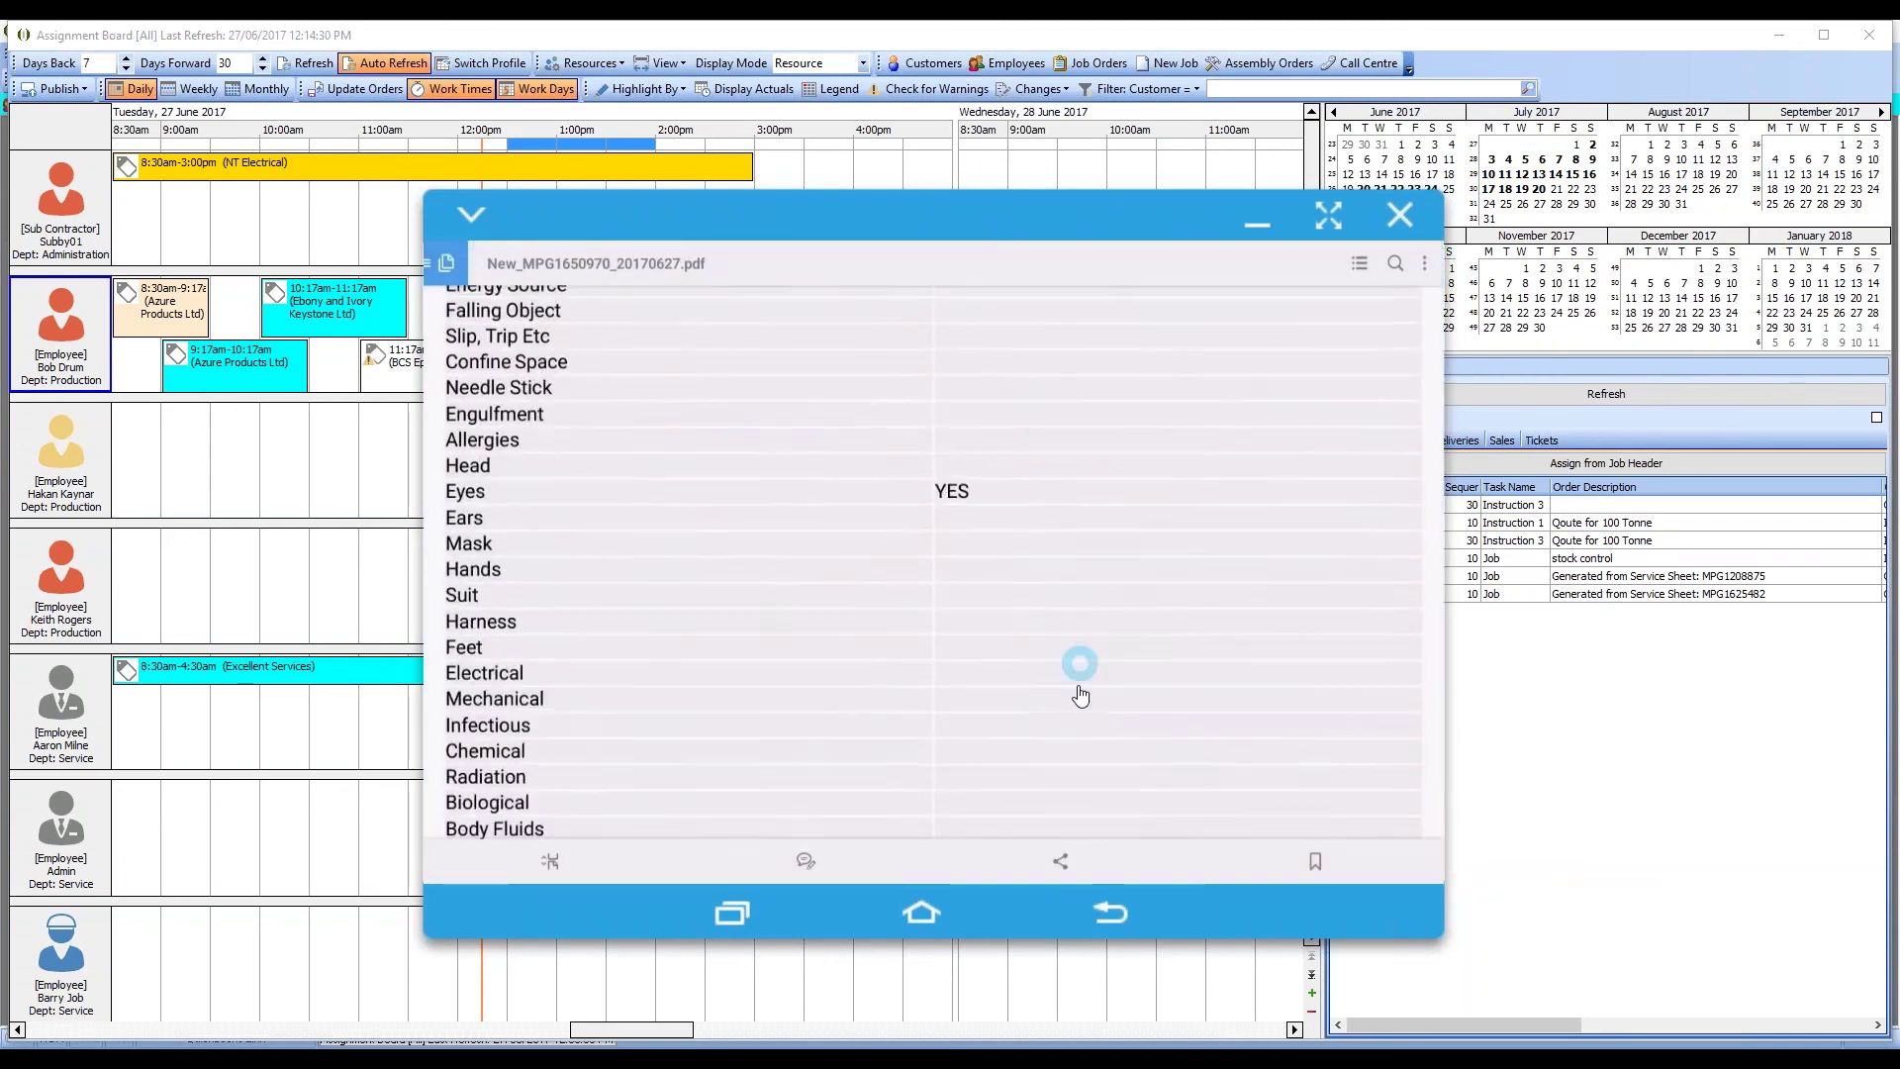
{"action": "scroll", "coordinate": [1081, 696], "scroll_direction": "down", "scroll_amount": 6}
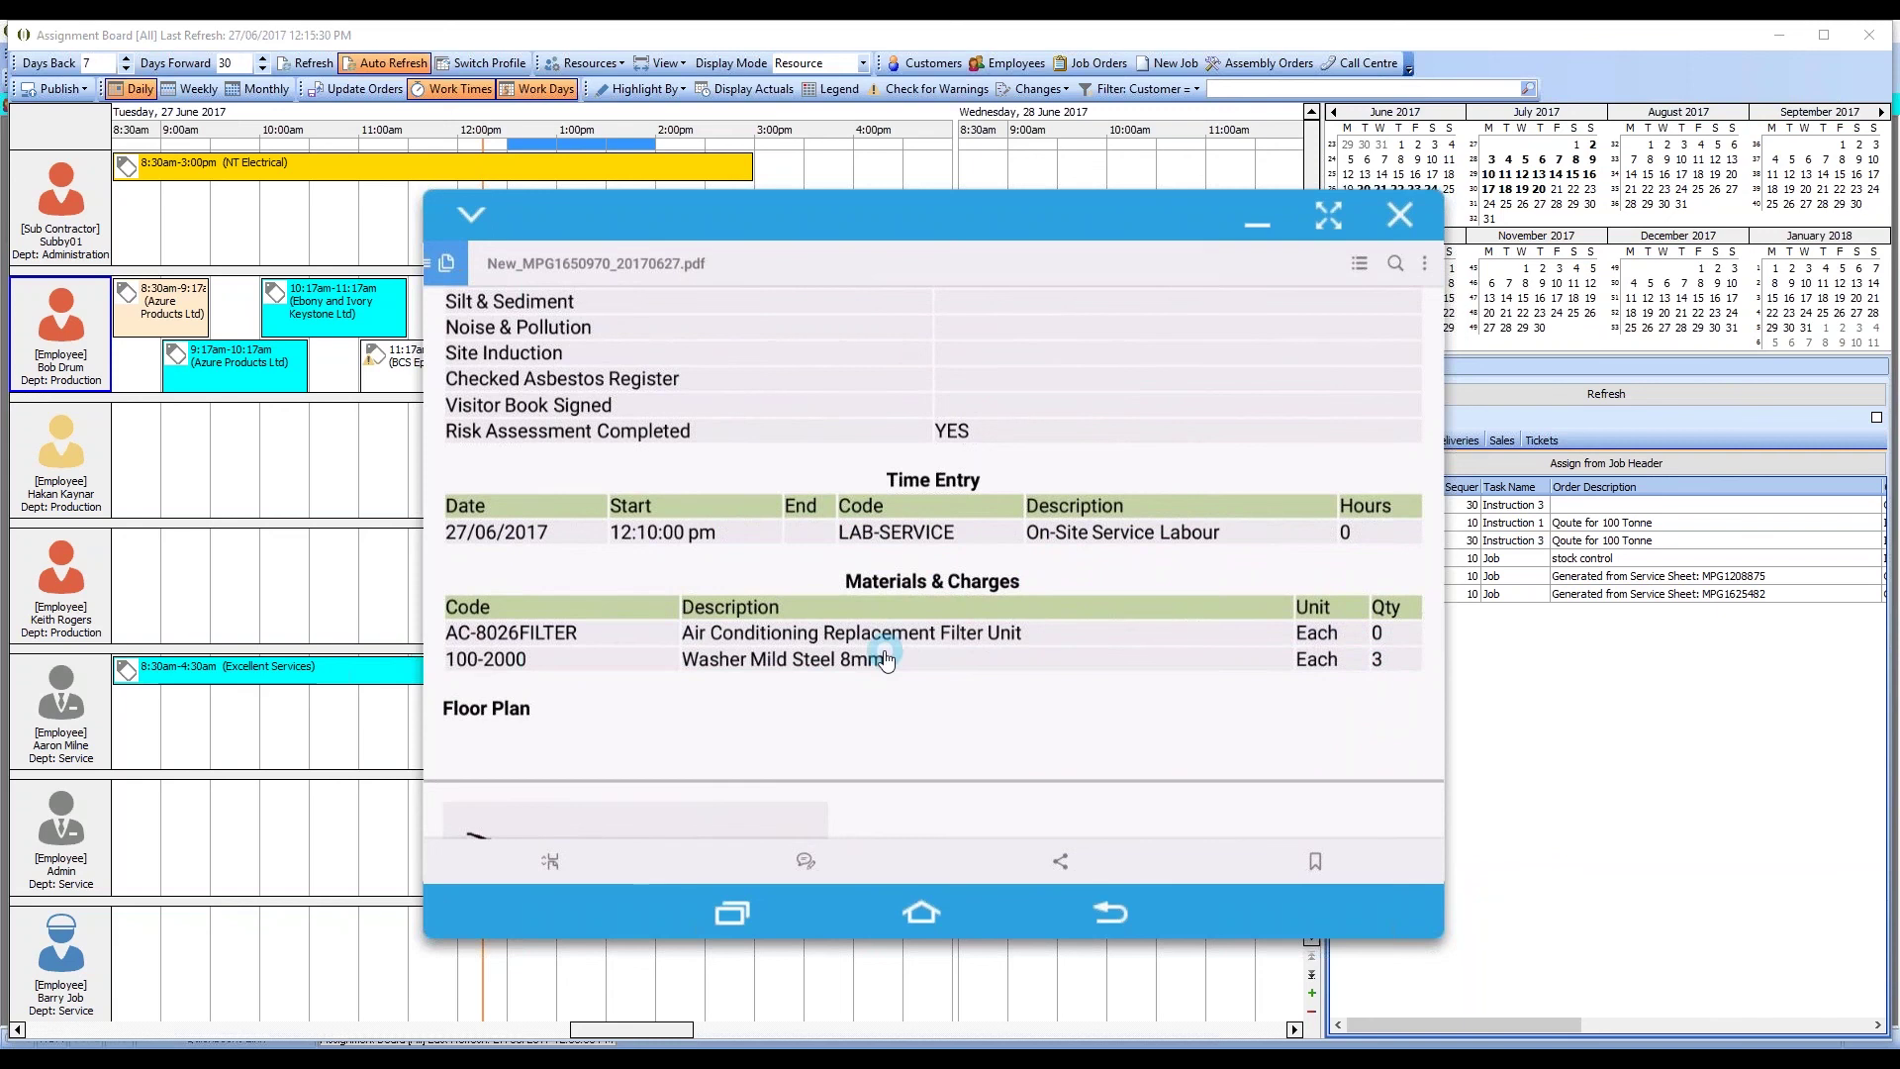
{"action": "scroll", "coordinate": [895, 633], "scroll_direction": "down", "scroll_amount": 3}
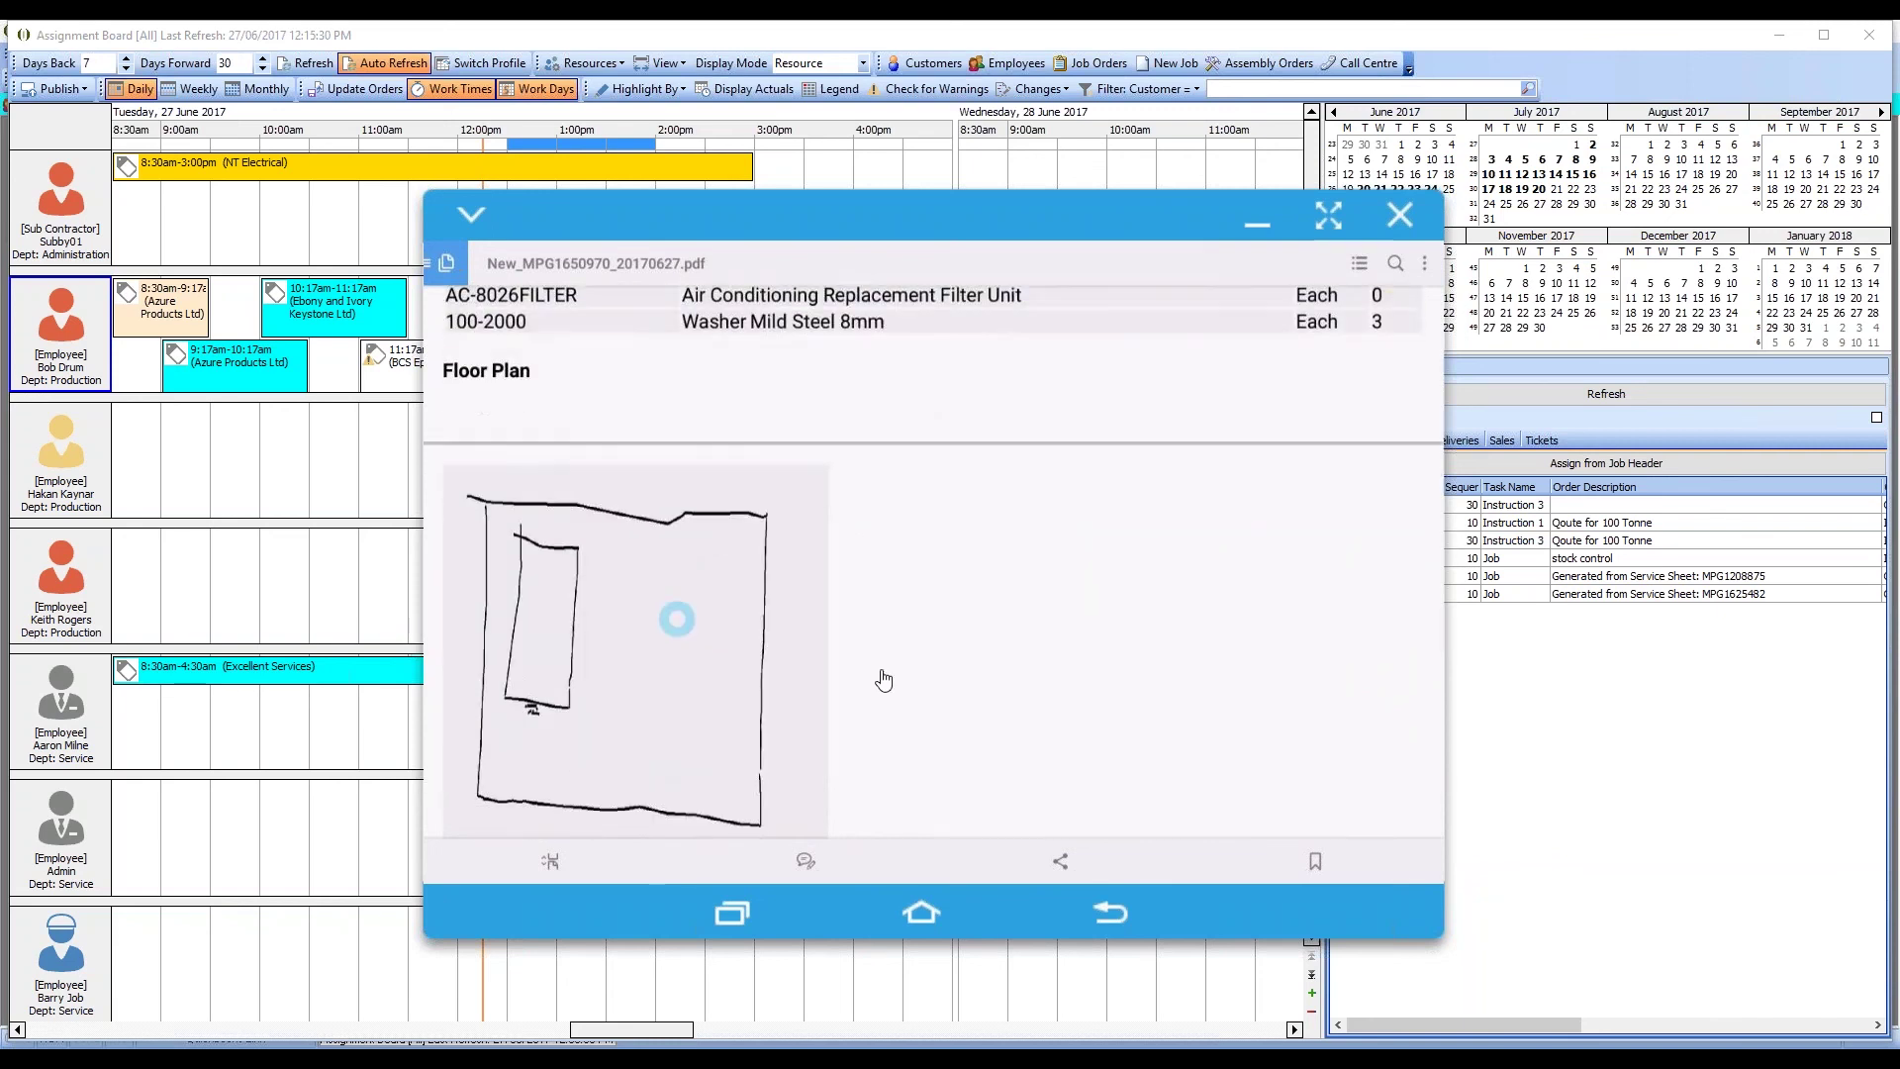
{"action": "scroll", "coordinate": [895, 614], "scroll_direction": "down", "scroll_amount": 3}
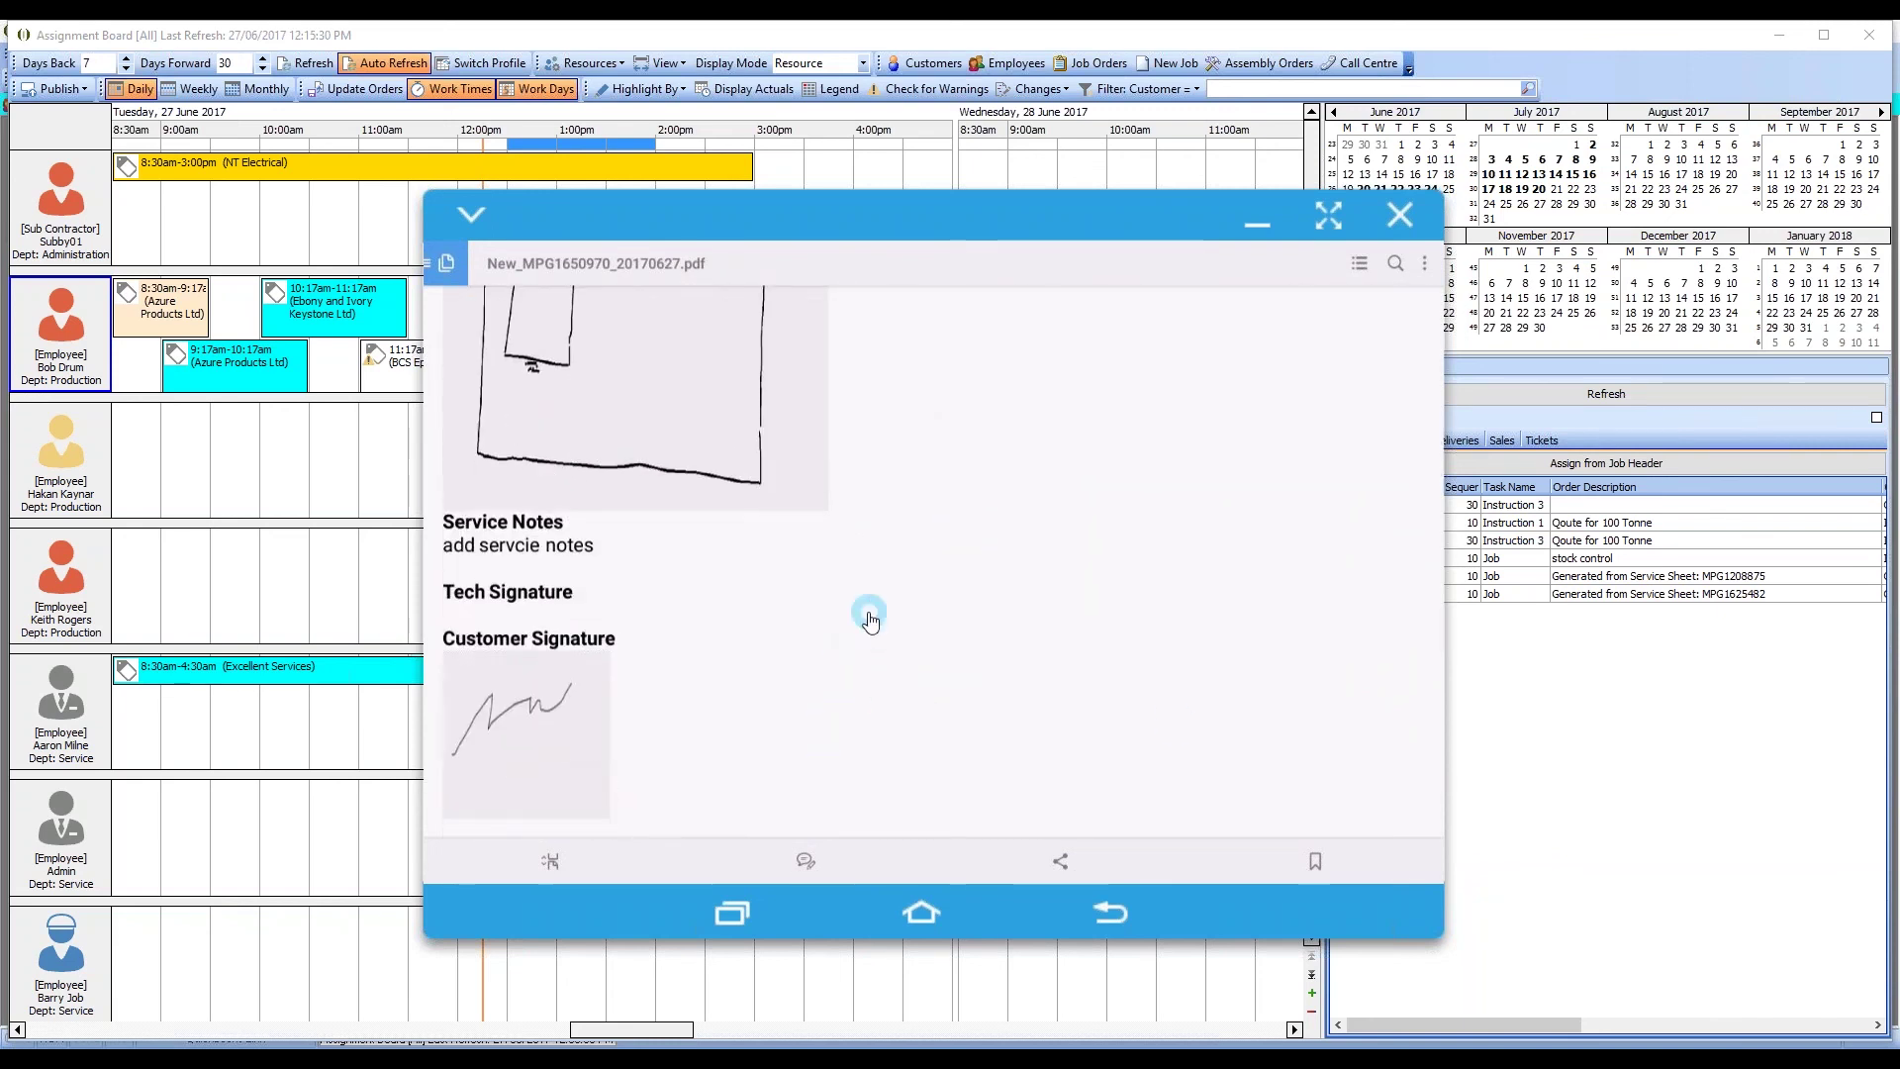
{"action": "left_click", "coordinate": [1110, 911]}
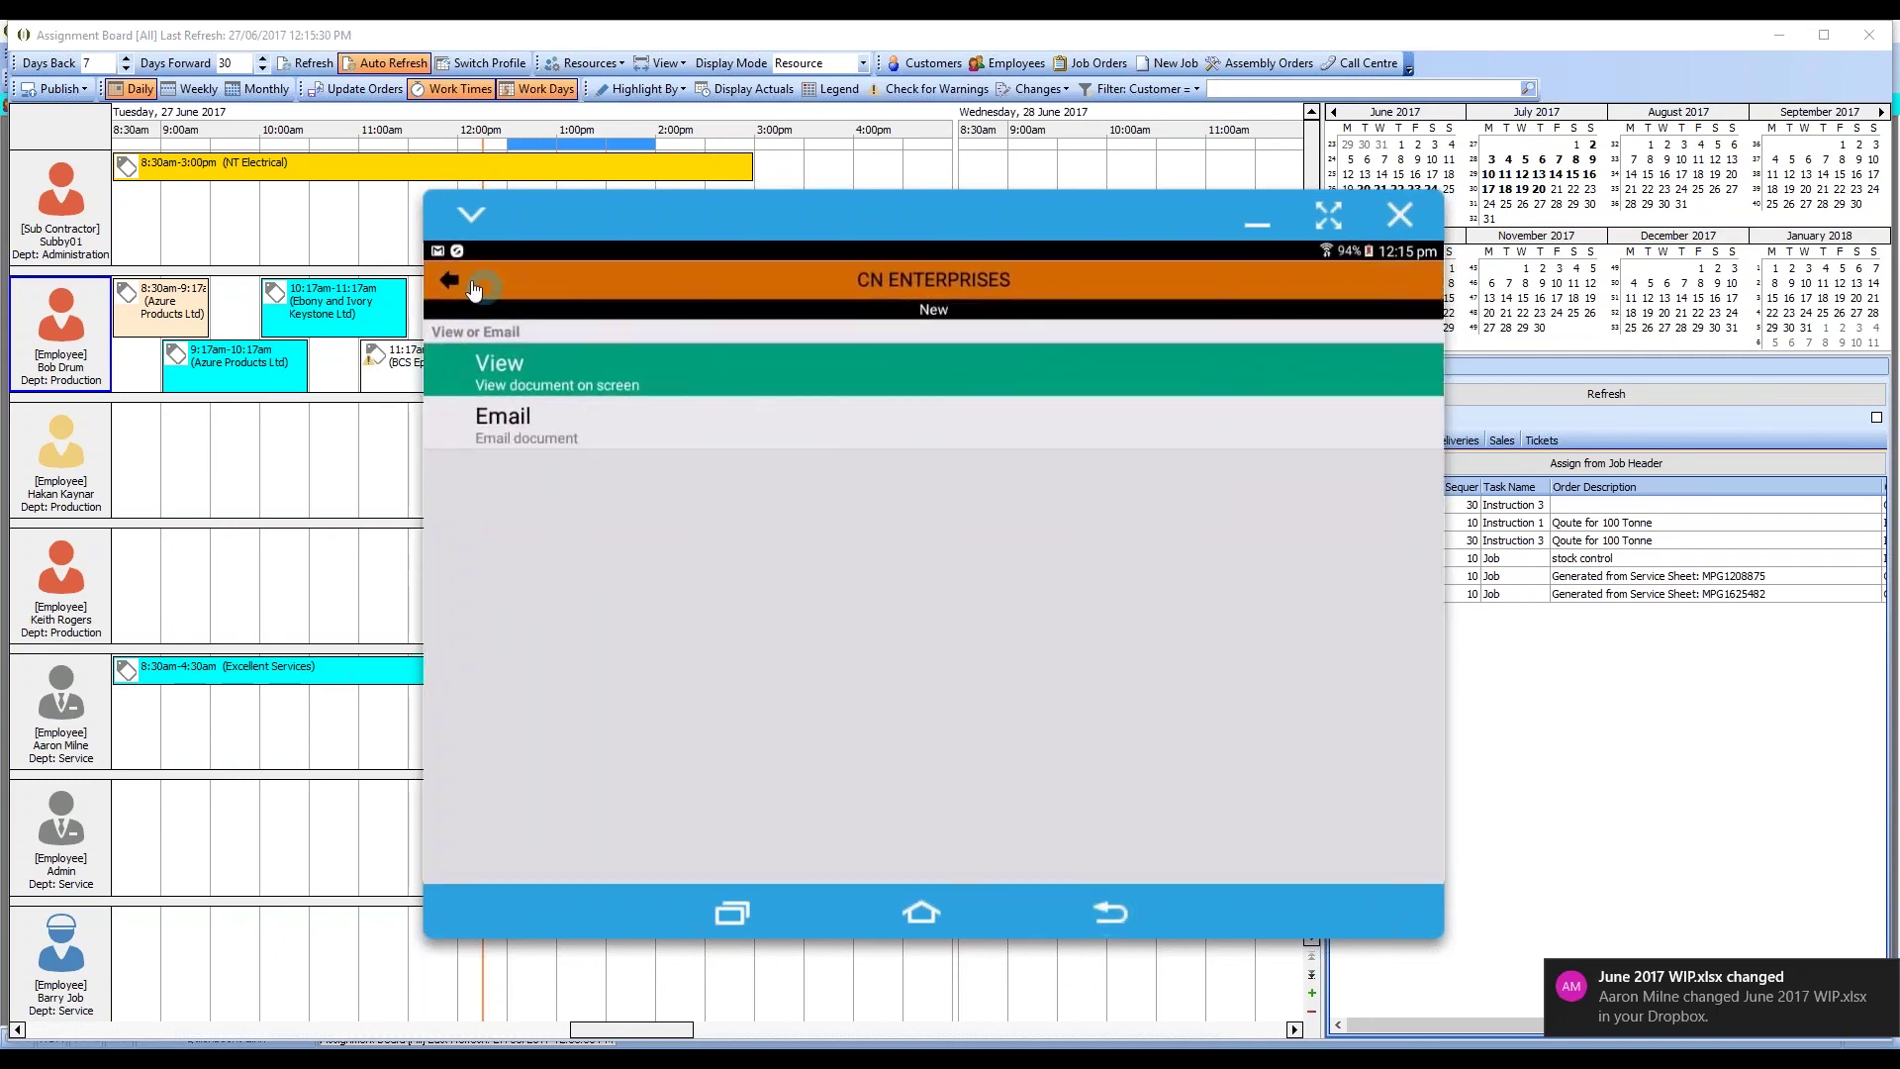
{"action": "left_click", "coordinate": [475, 286]}
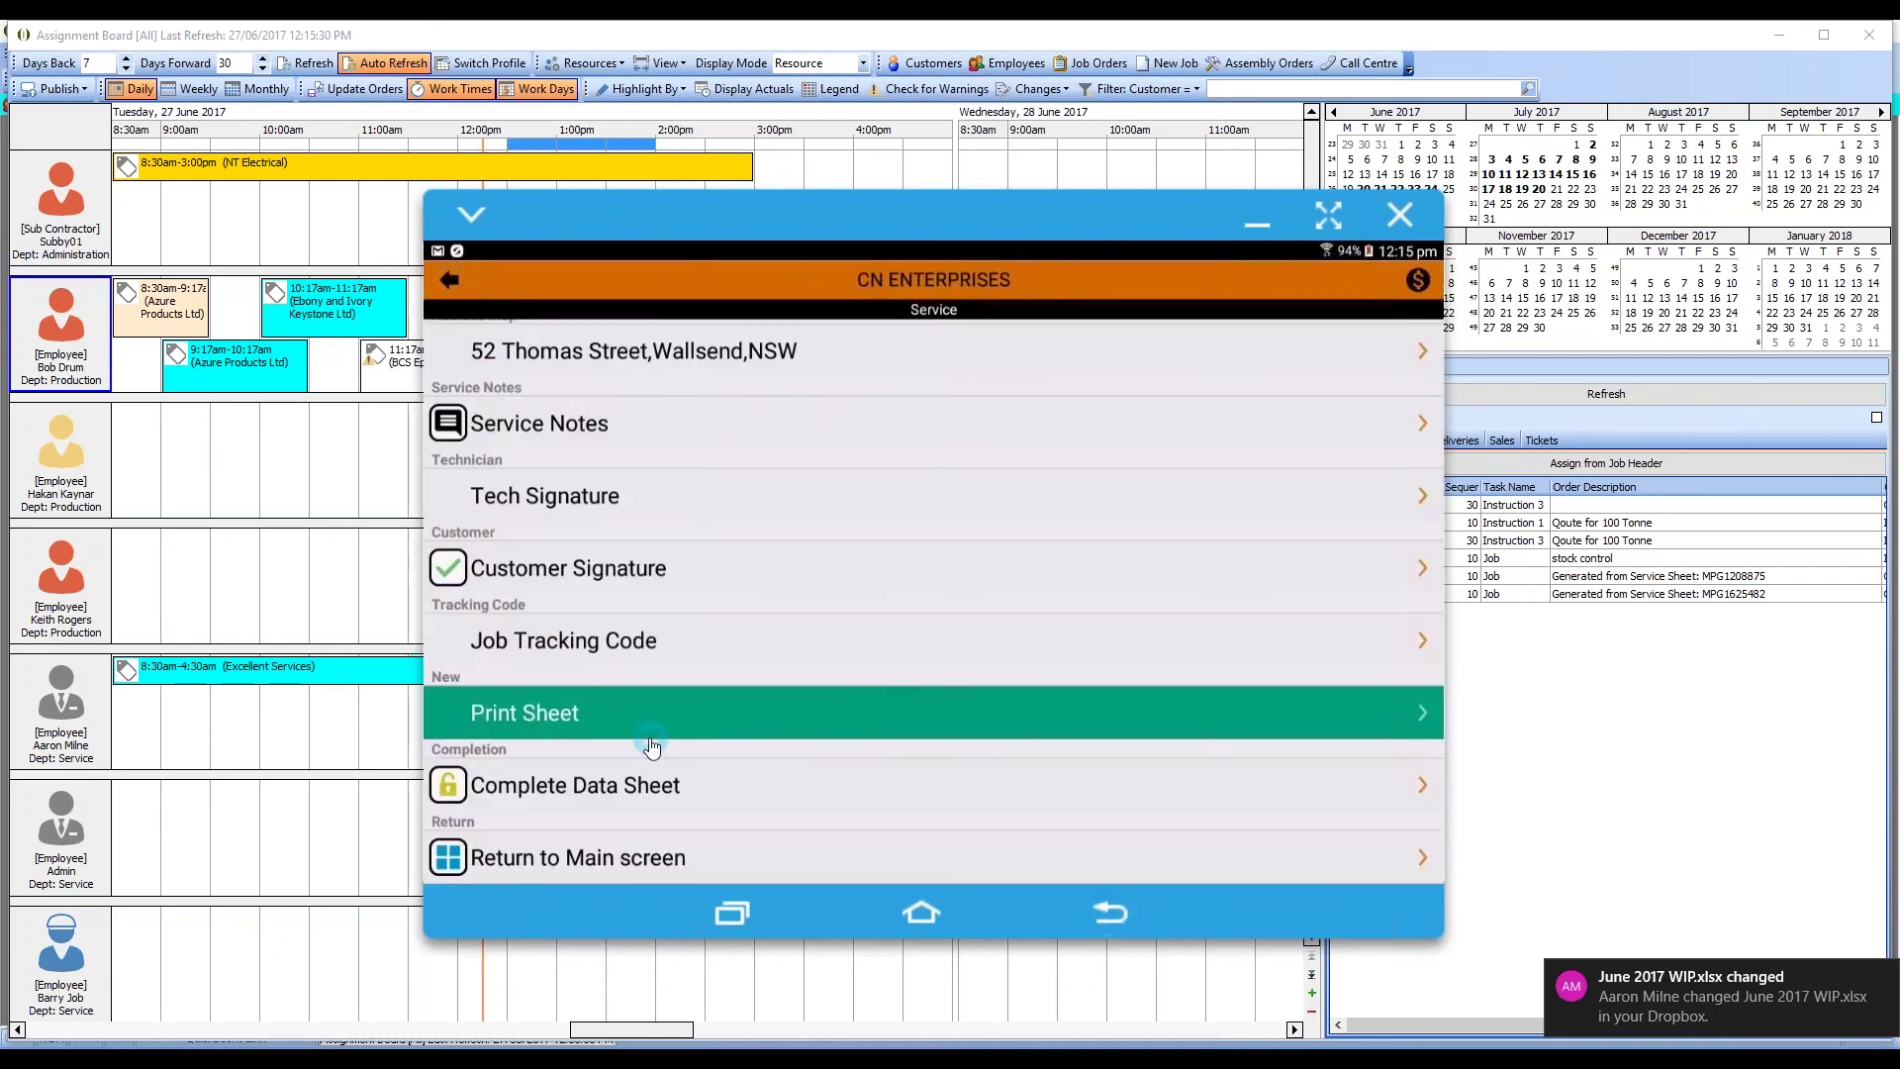
Step: Complete the data sheet and switch to the Ostendo Assignment Board
{"action": "left_click", "coordinate": [637, 789]}
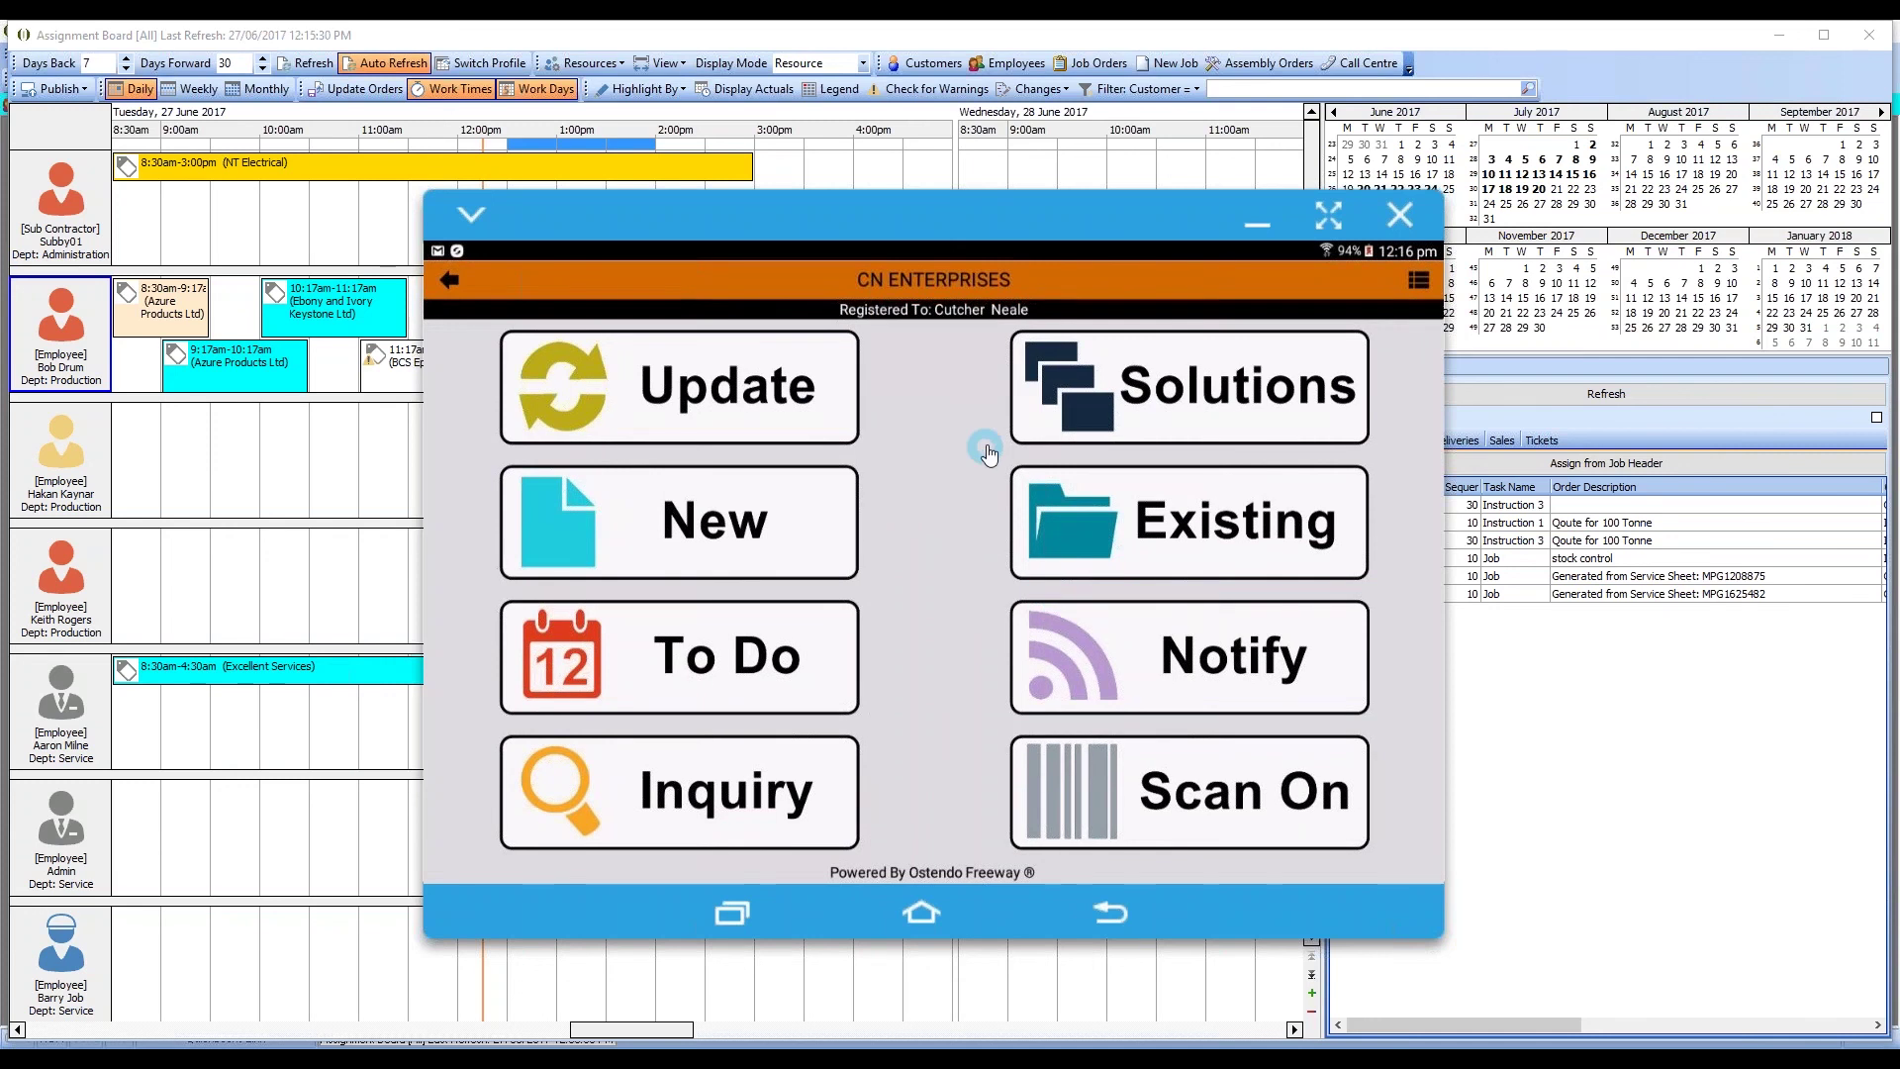
{"action": "left_click", "coordinate": [1619, 34]}
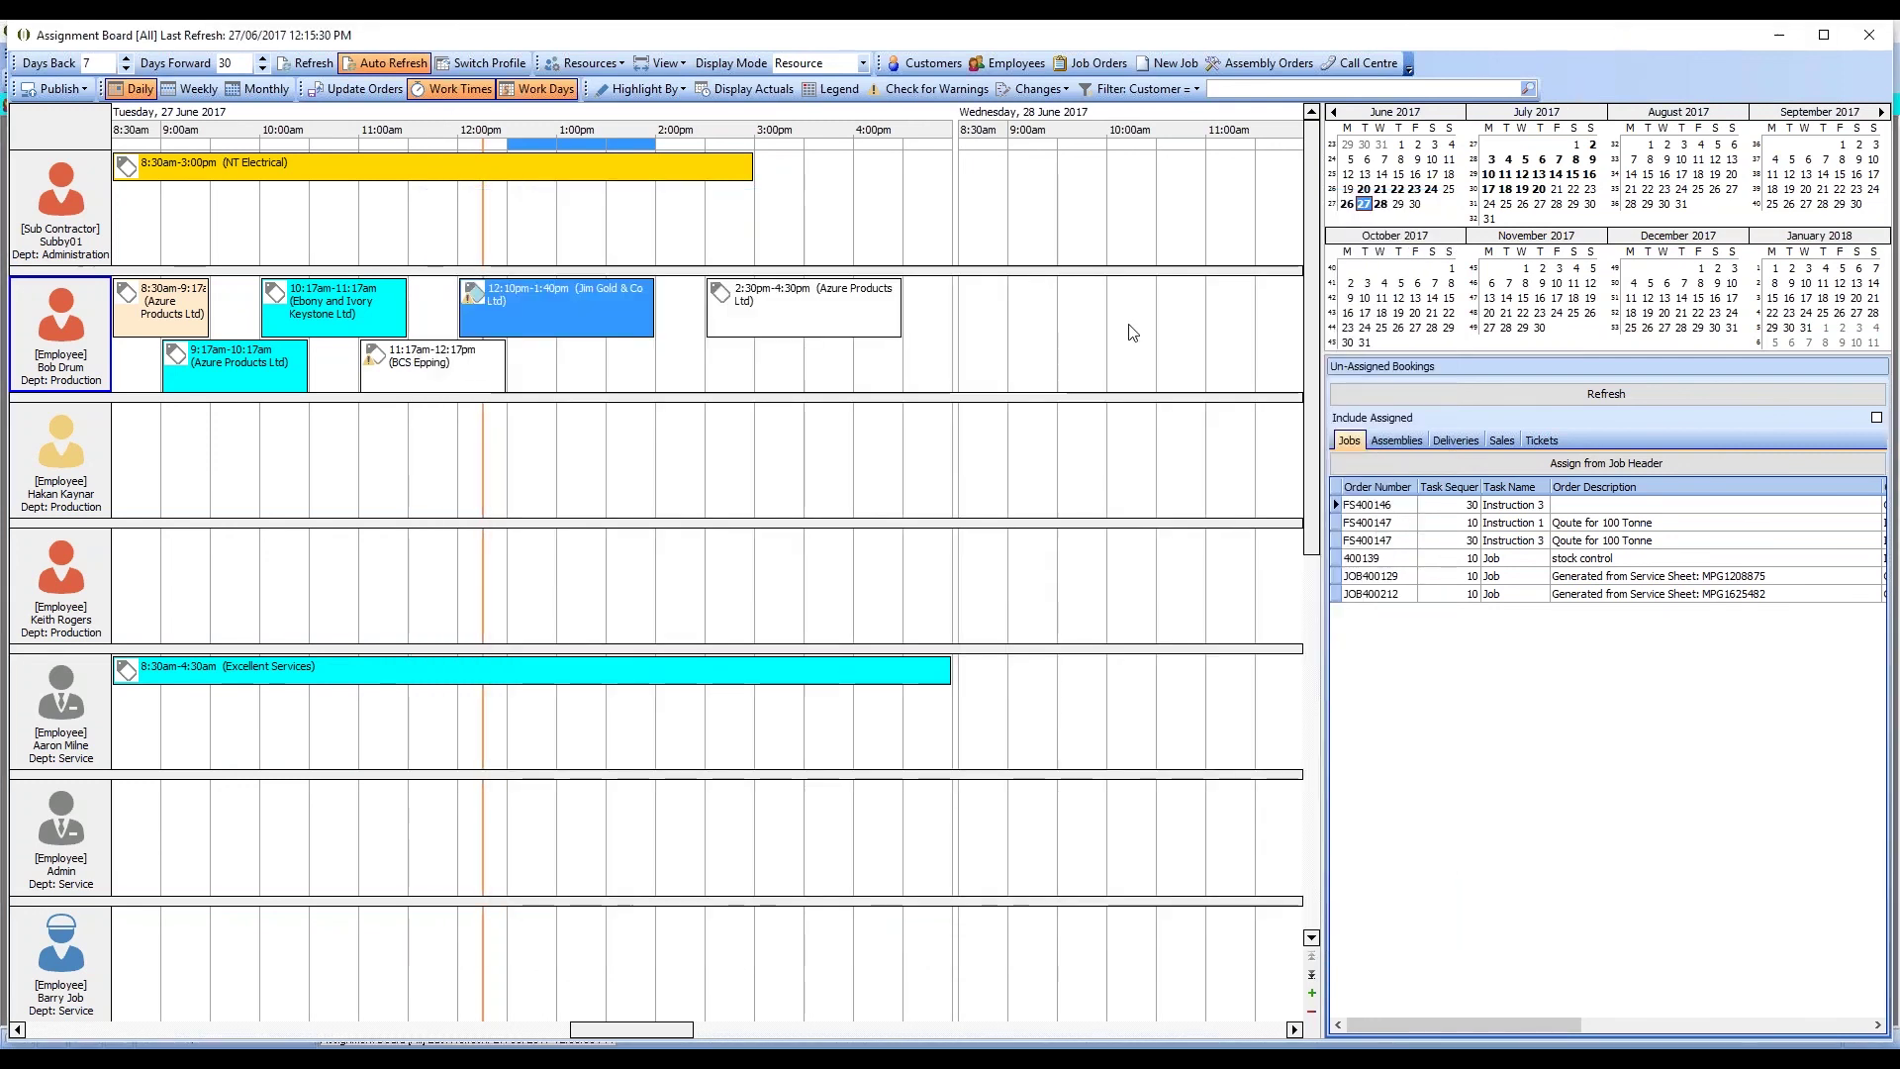